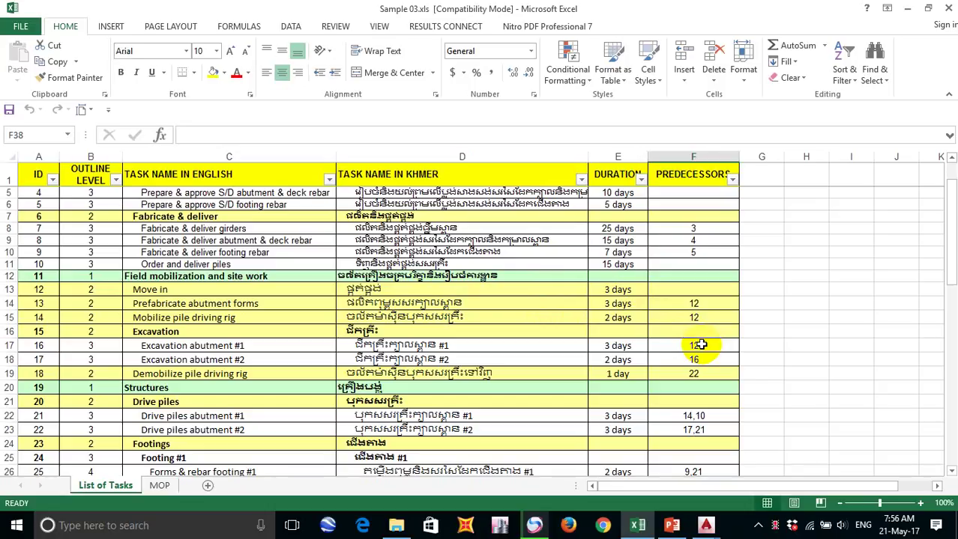
Step: Review the predecessors of the excavation, pile driving and footing tasks in the List of Tasks sheet
scroll(698, 344, down, 1)
click(716, 311)
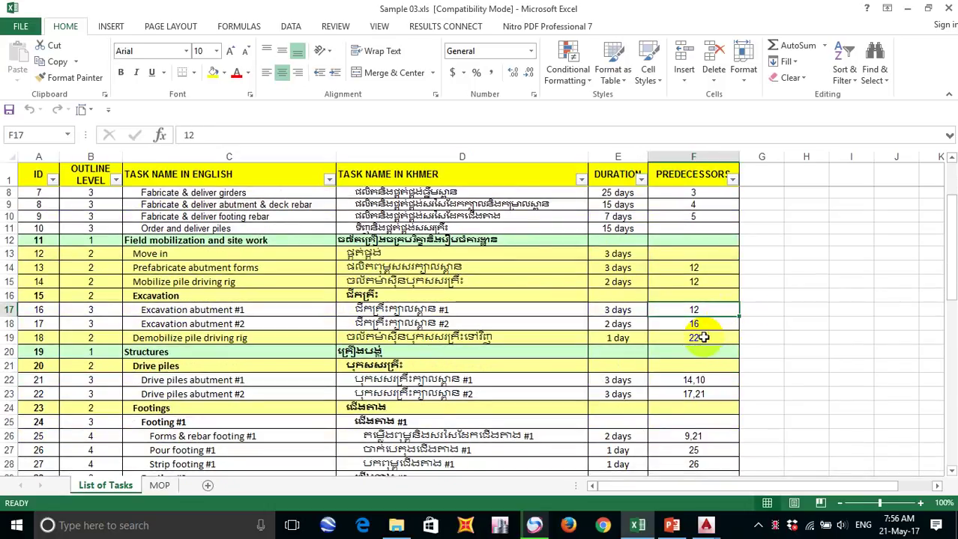
scroll(703, 338, down, 1)
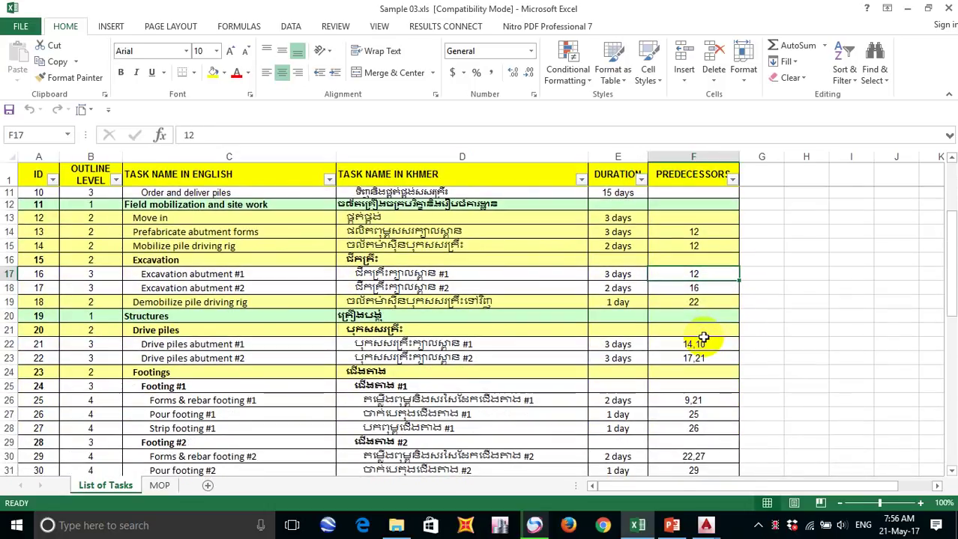
scroll(703, 339, down, 1)
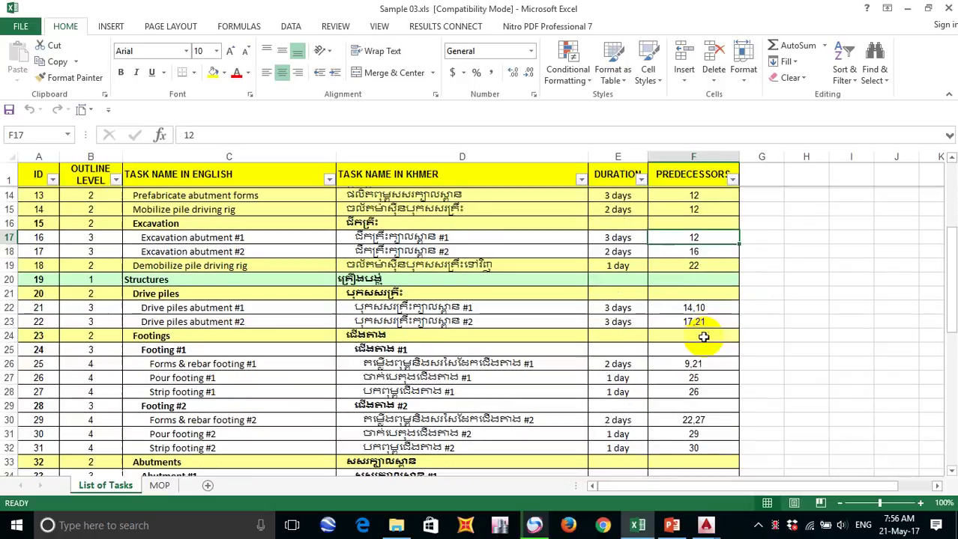
scroll(703, 338, up, 1)
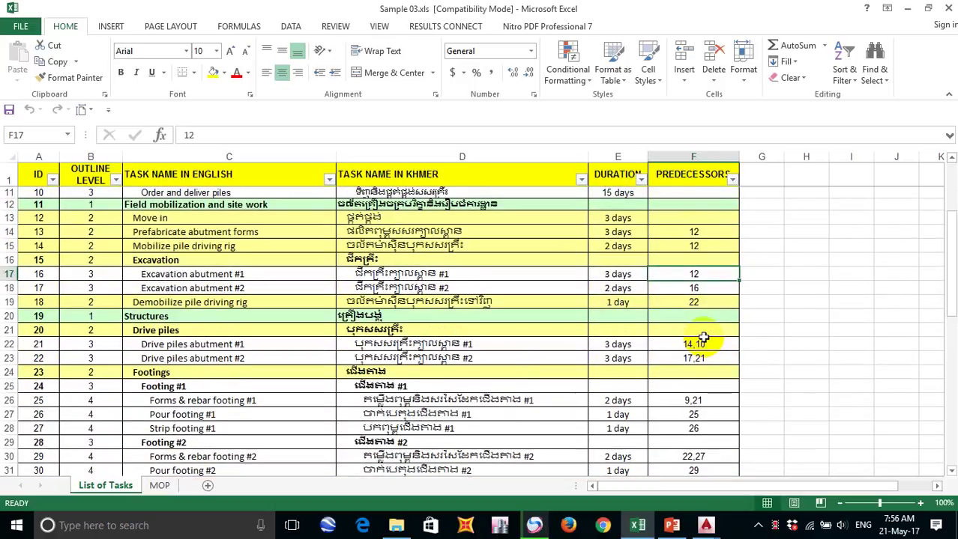
scroll(703, 339, down, 1)
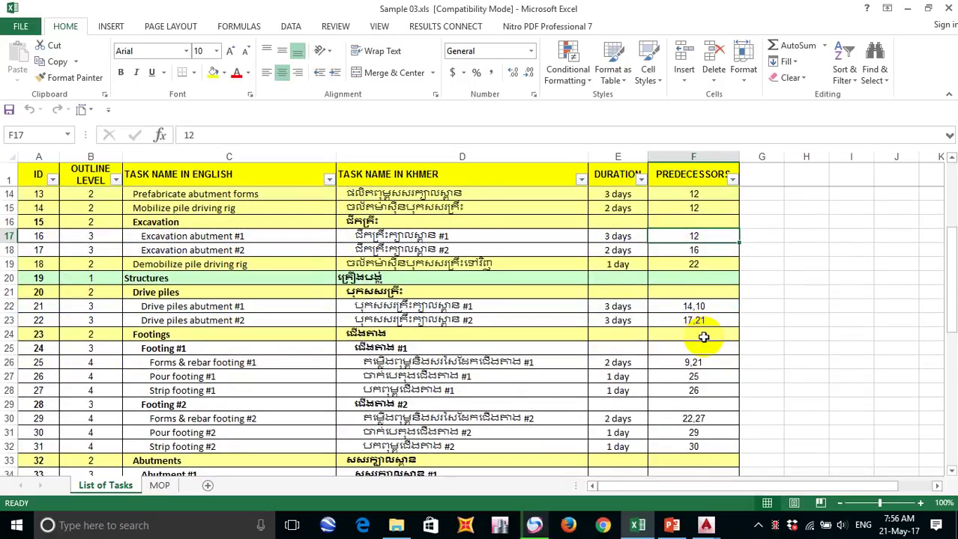
scroll(702, 338, down, 1)
scroll(703, 337, up, 2)
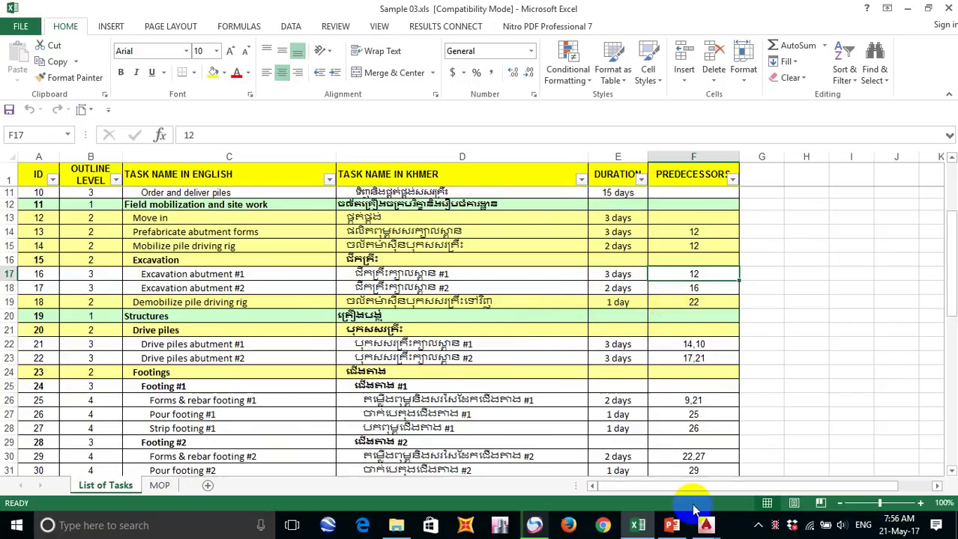
Step: Switch to Sample 0.03.dwg in AutoCAD and examine the network diagram around the Drive piles and Excavation abutment activities
click(706, 526)
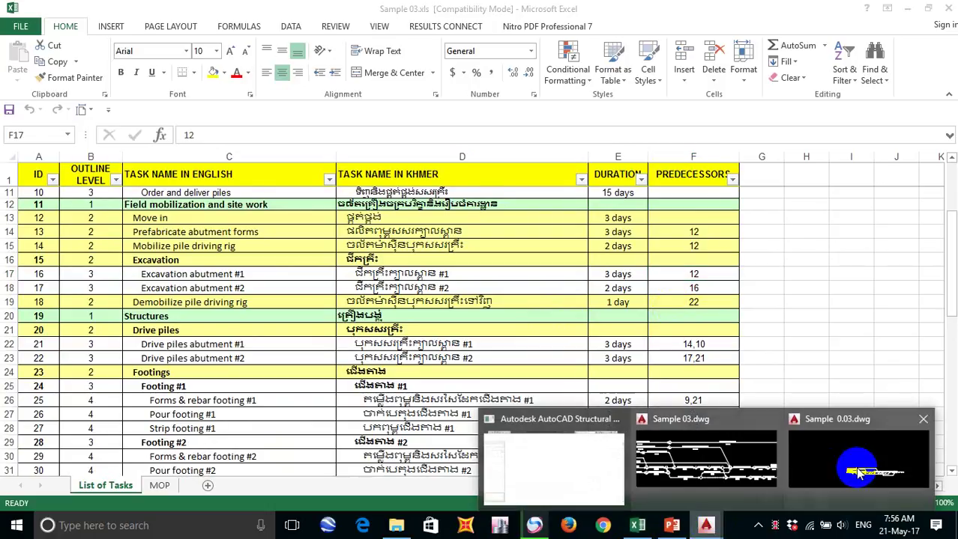
click(855, 466)
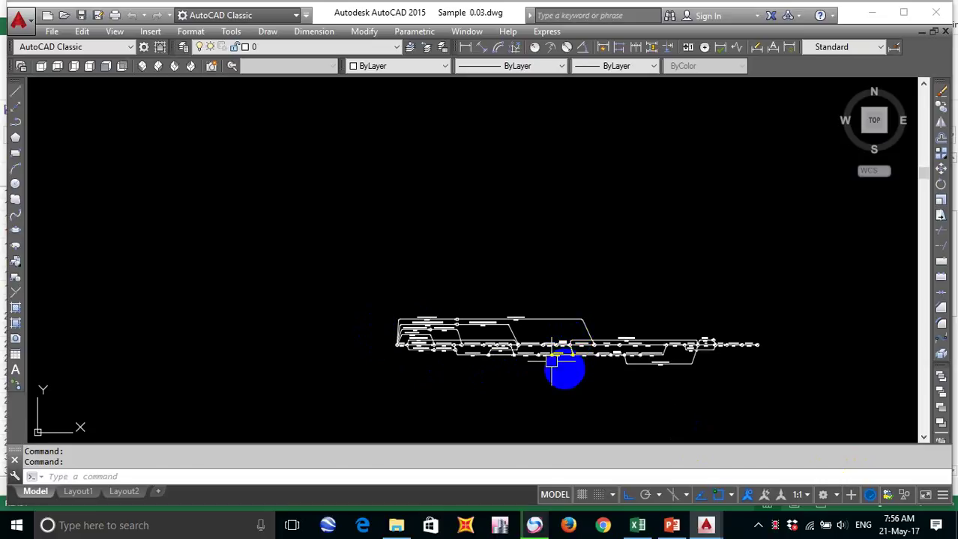
scroll(532, 356, up, 2)
scroll(386, 327, up, 5)
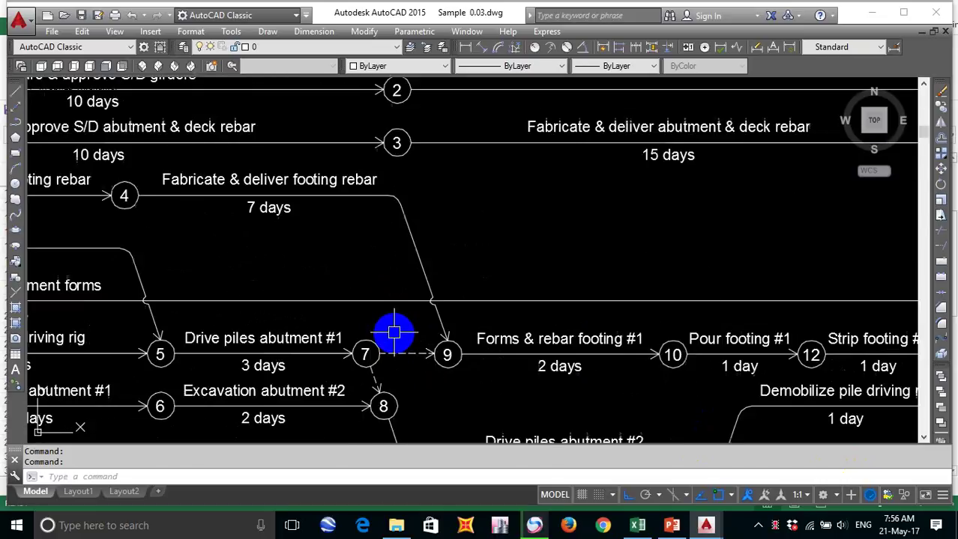
scroll(389, 345, down, 3)
drag(331, 384, 330, 300)
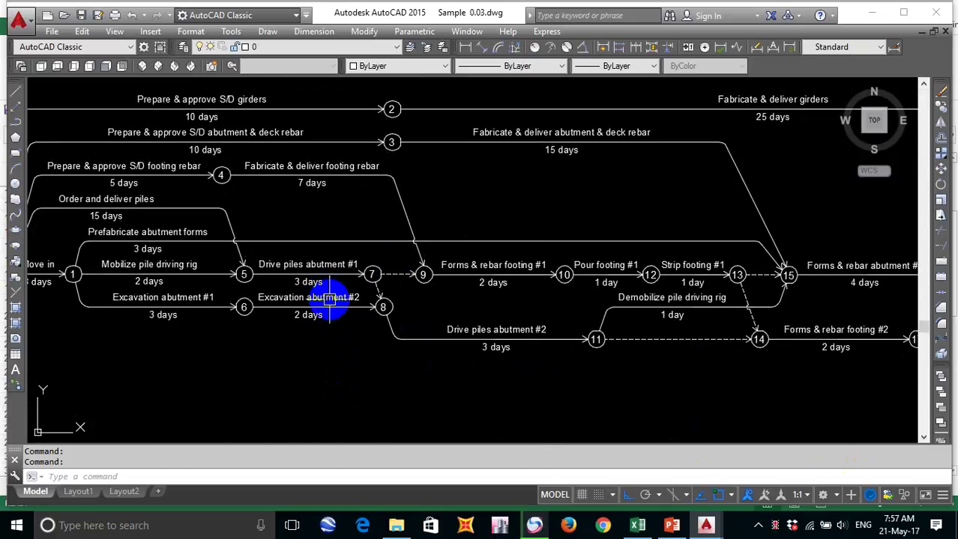
drag(332, 339, 331, 323)
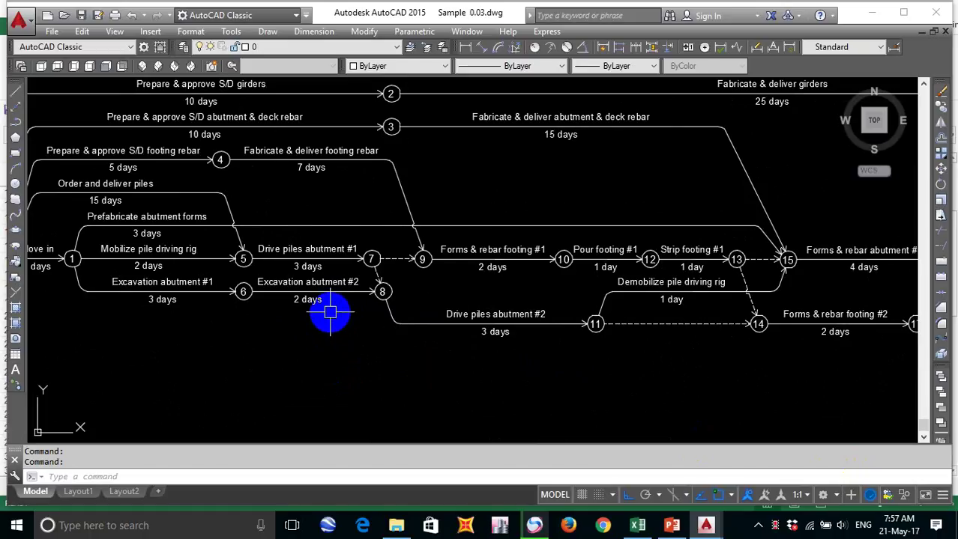
drag(331, 313, 334, 331)
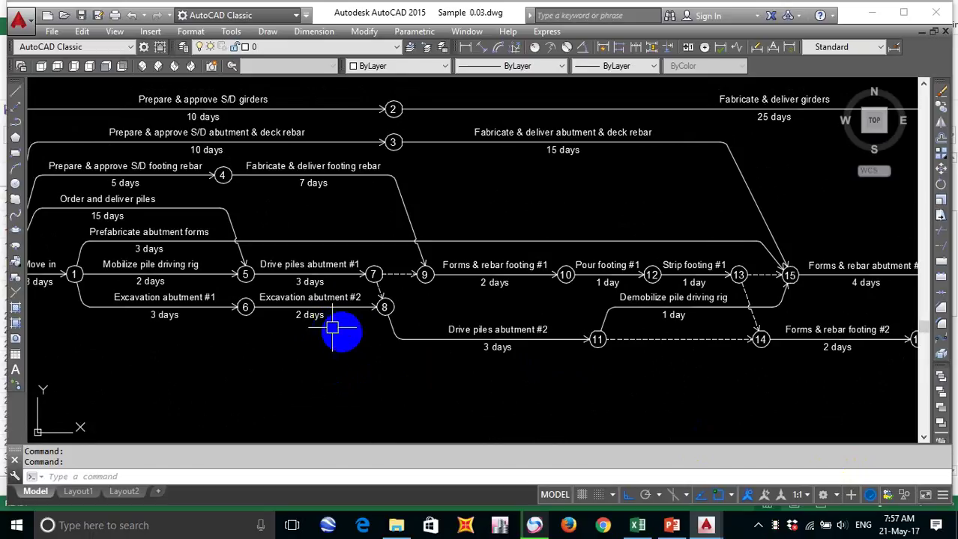
Step: Check the Demobilize pile driving rig predecessor in Excel and trace that activity's links in the AutoCAD network diagram
click(639, 525)
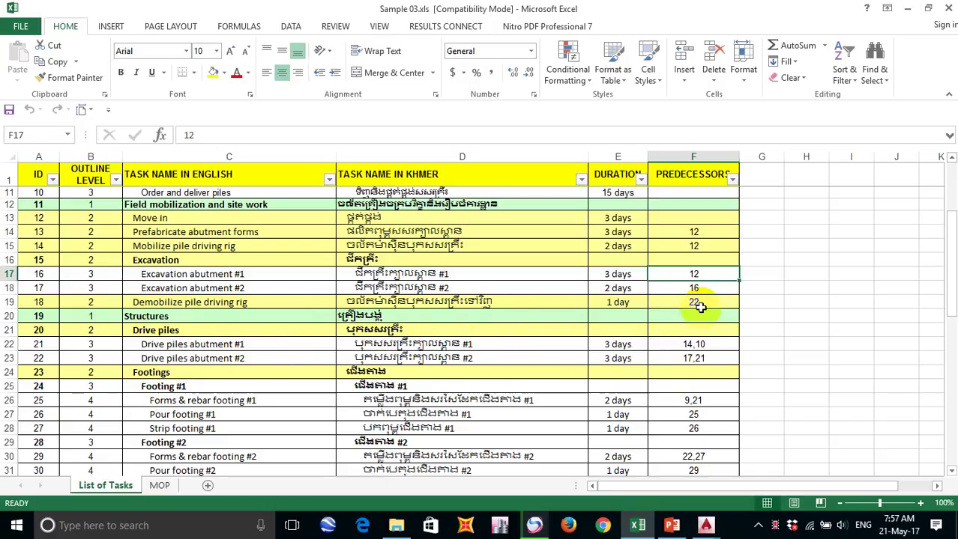
click(705, 527)
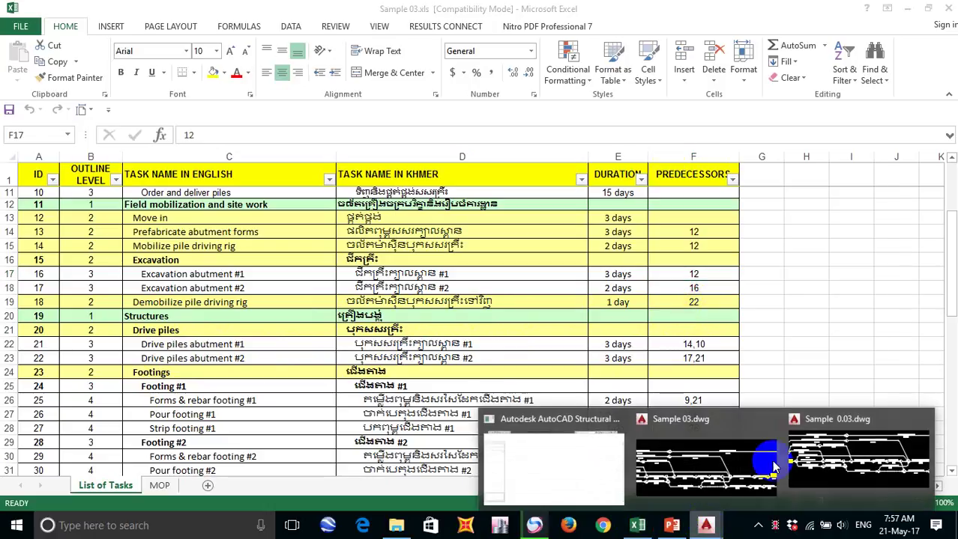
click(776, 420)
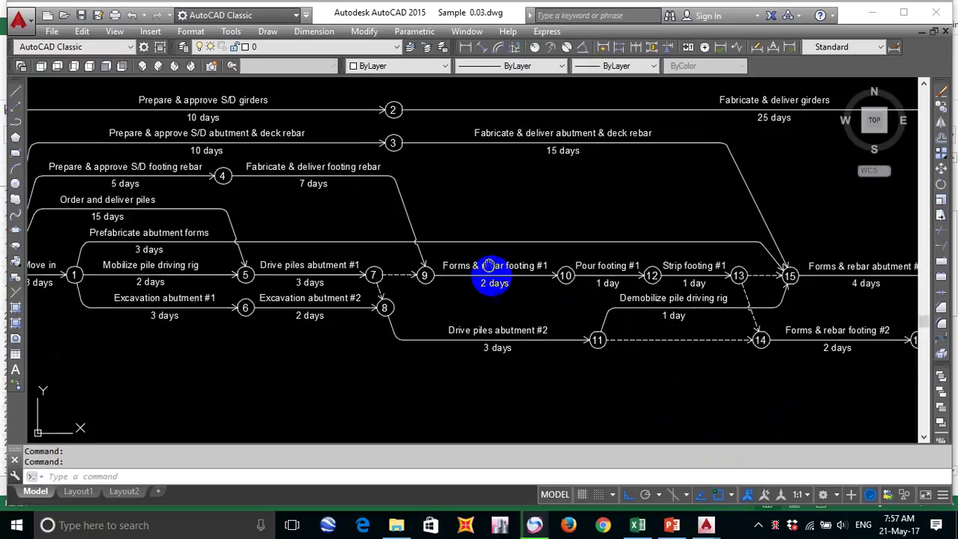
drag(481, 273, 478, 330)
mouse_move(373, 278)
mouse_down()
mouse_move(406, 271)
mouse_move(406, 256)
mouse_up()
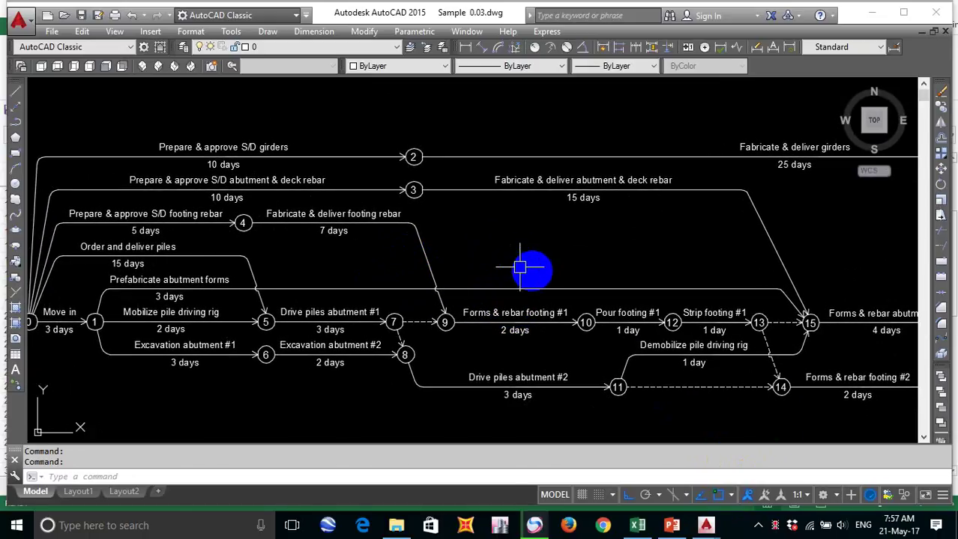
scroll(530, 268, down, 2)
scroll(631, 298, up, 2)
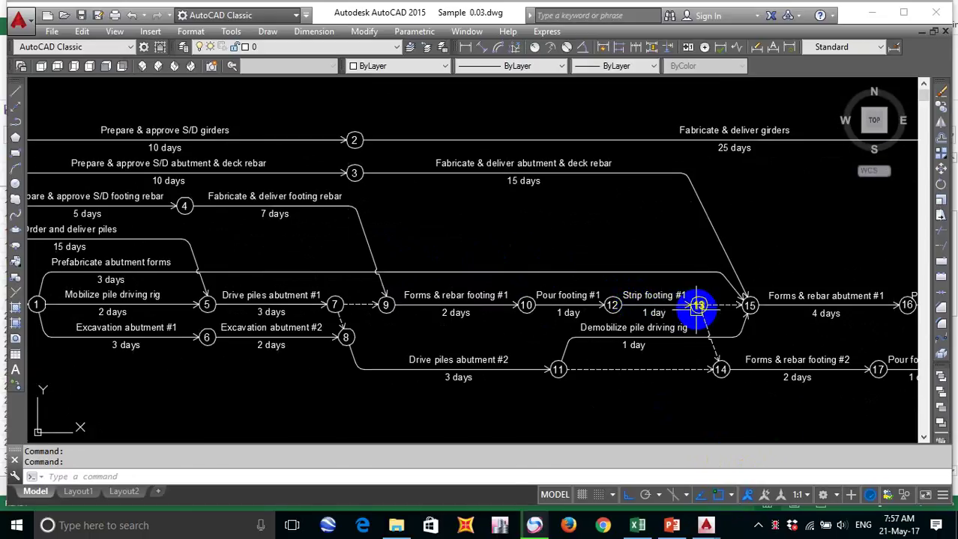
drag(684, 306, 610, 286)
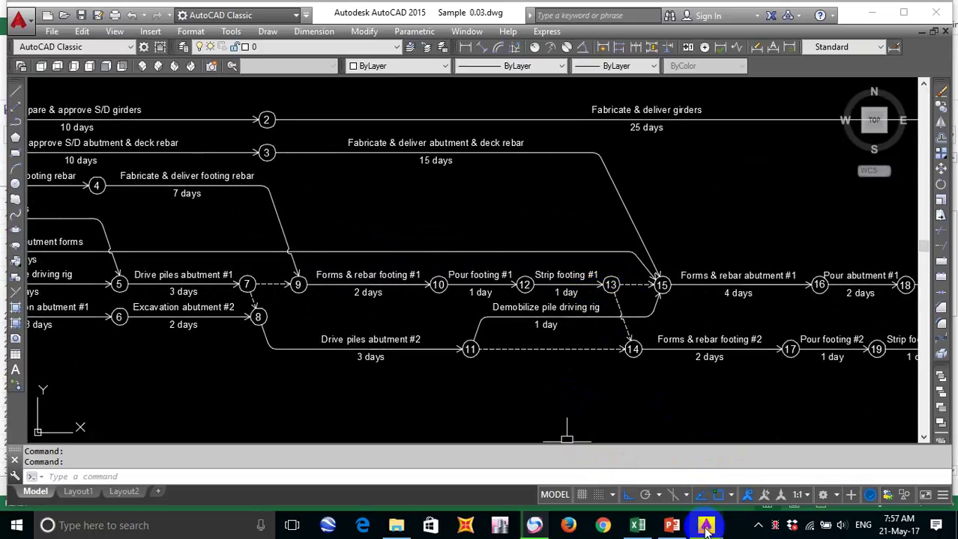
Step: Recheck the Excel task list and examine the start of the AutoCAD network diagram, from Move in to the Drive piles activities
click(637, 527)
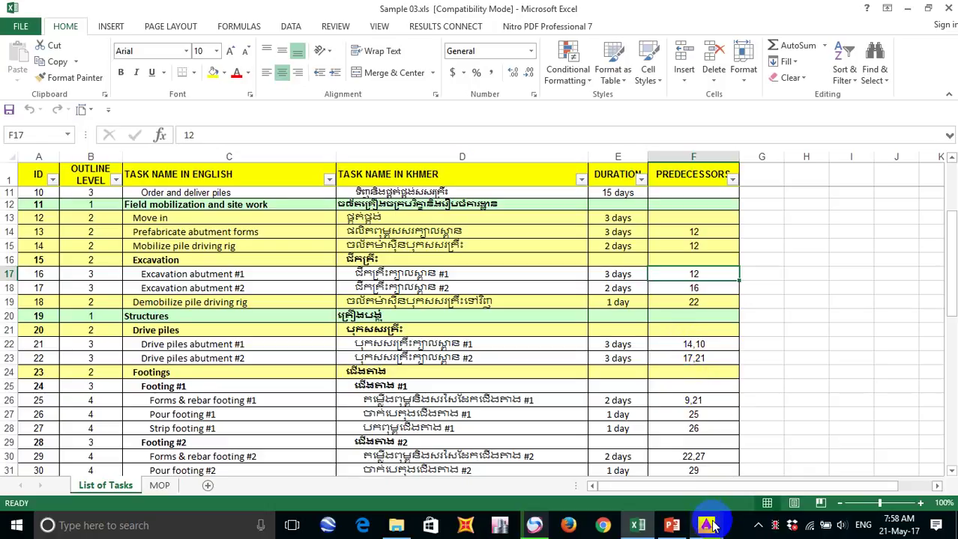
mouse_move(705, 525)
click(827, 465)
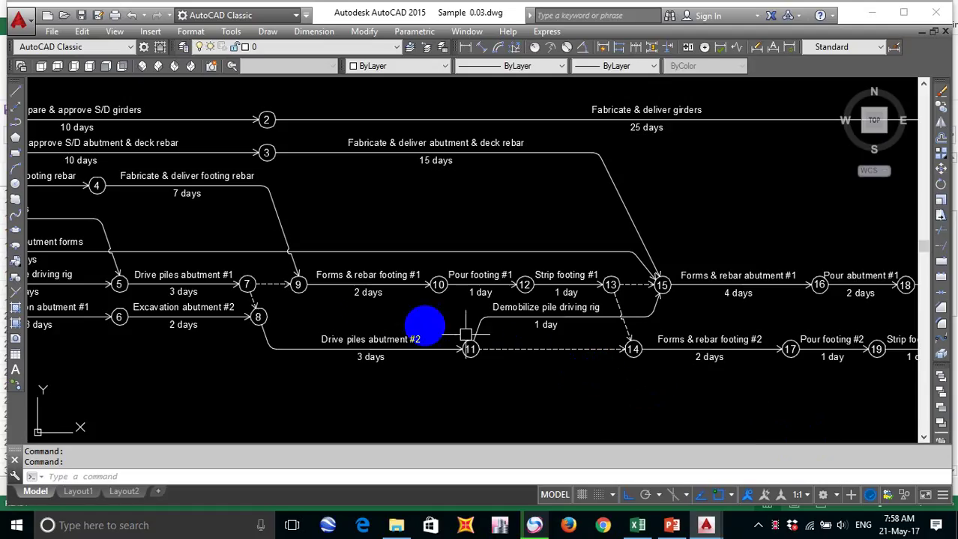
drag(305, 297, 530, 297)
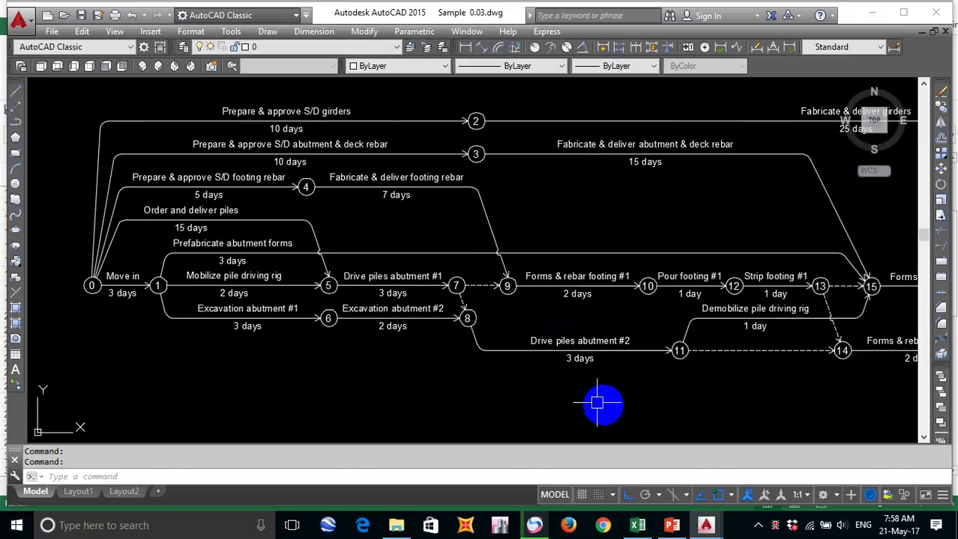
Step: Switch to Excel and set the predecessors of Drive piles abutment #1 to 10,14
click(637, 526)
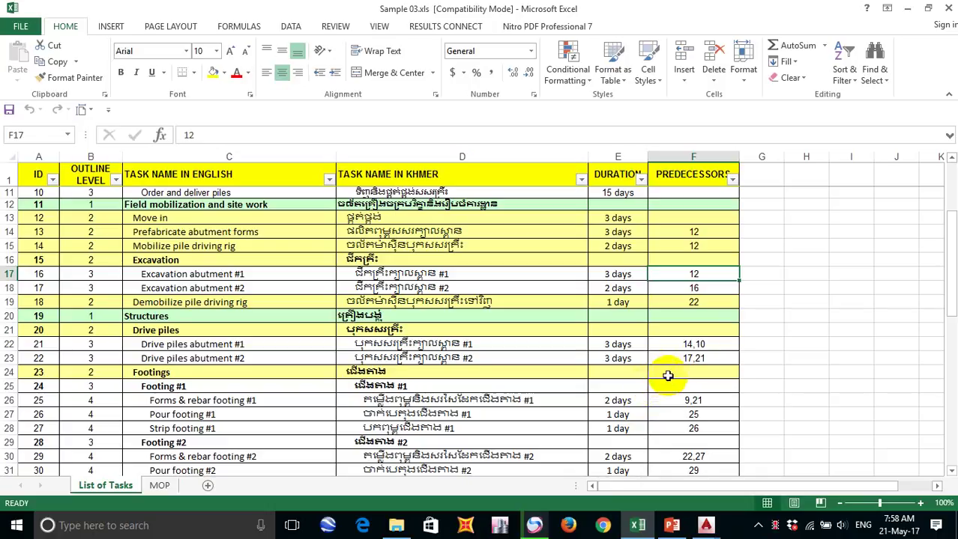
click(707, 345)
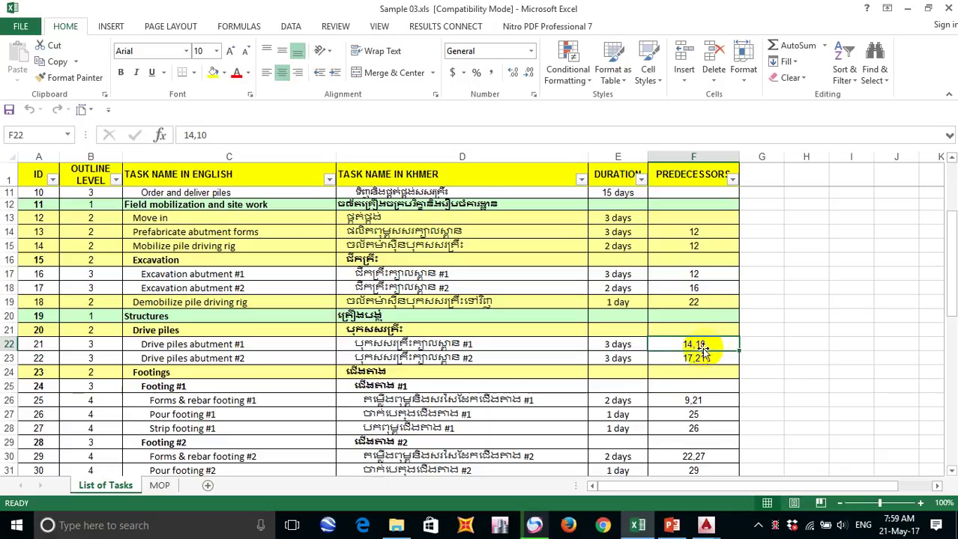
double_click(693, 344)
double_click(694, 345)
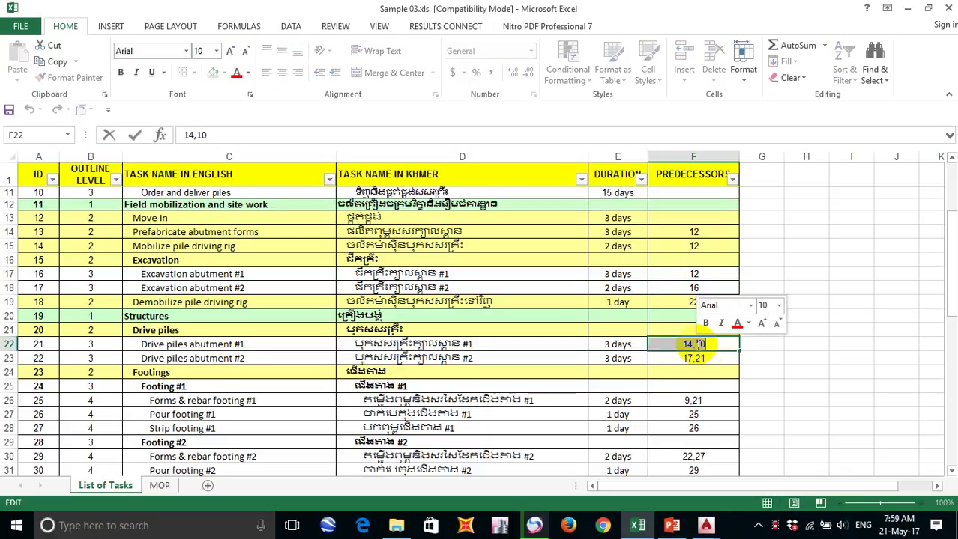
click(692, 344)
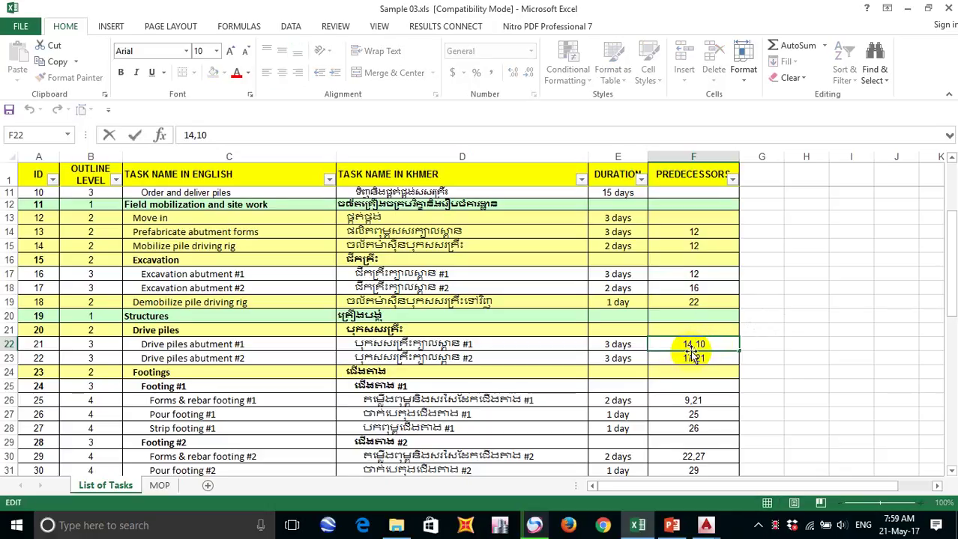
key(BackSpace)
key(BackSpace)
key(BackSpace)
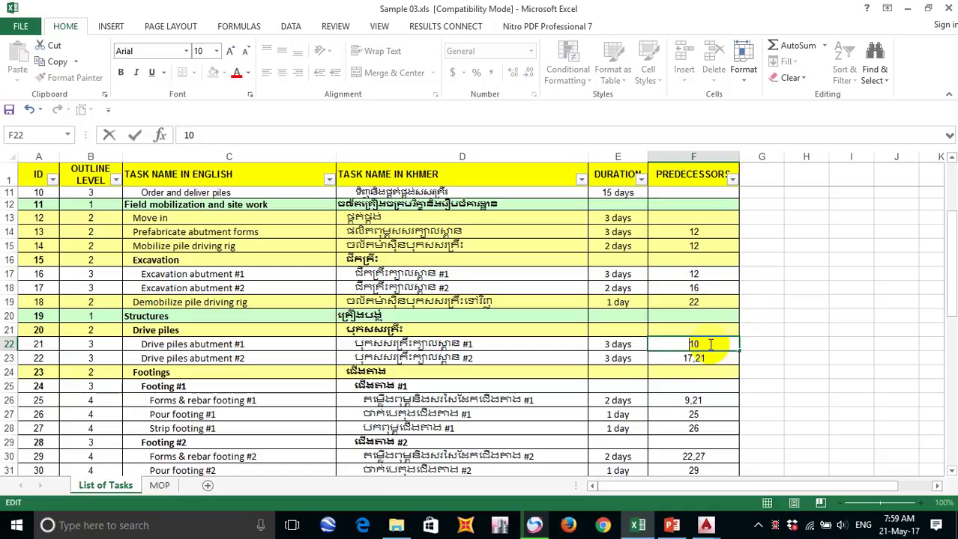
text(,10)
key(BackSpace)
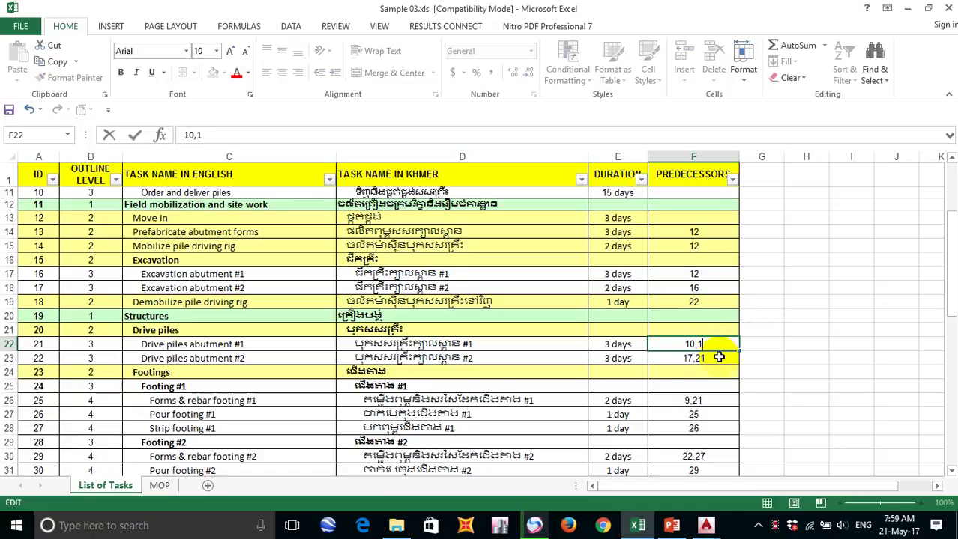
text(4)
click(768, 306)
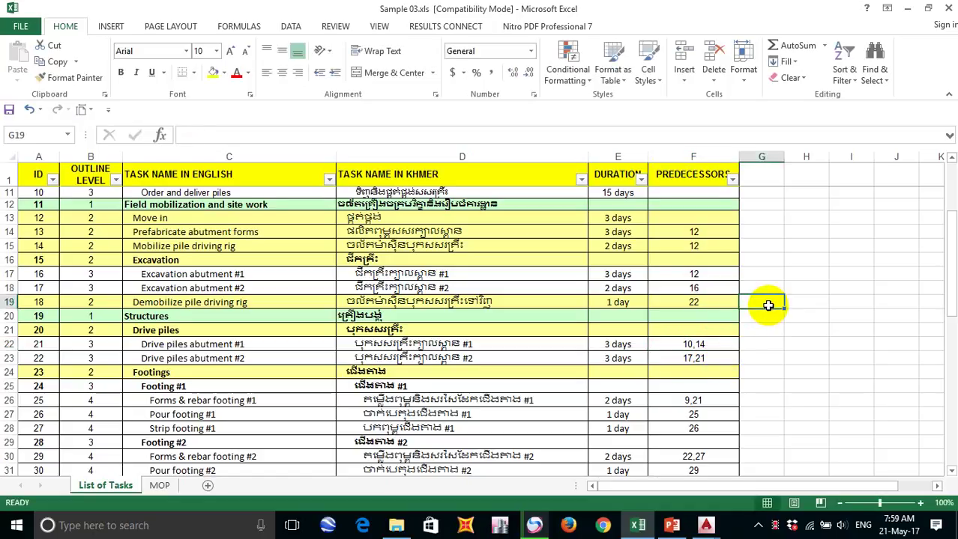
Step: Review the predecessors of Drive piles abutment #2 and the Footing #1, Footing #2 and Abutment #1 tasks
scroll(694, 344, down, 1)
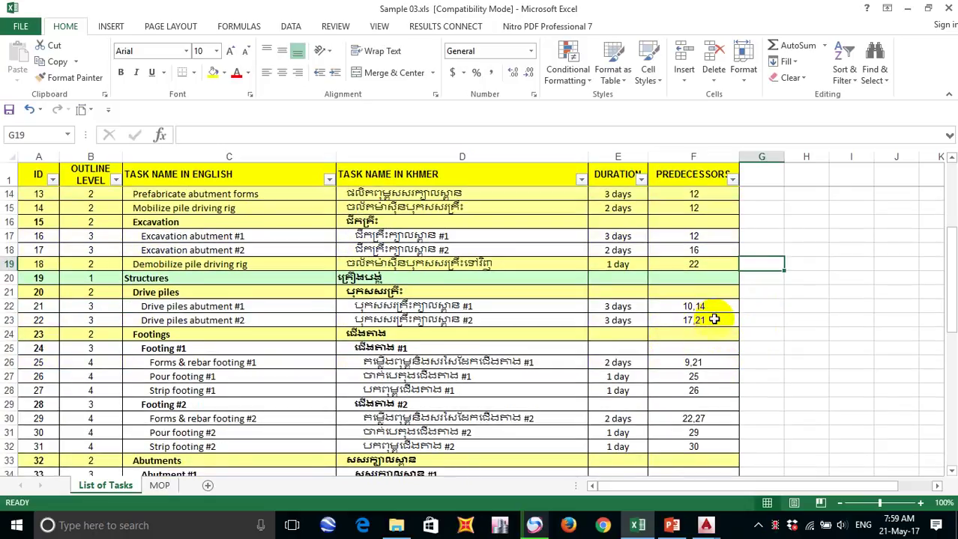
click(715, 320)
scroll(687, 356, down, 4)
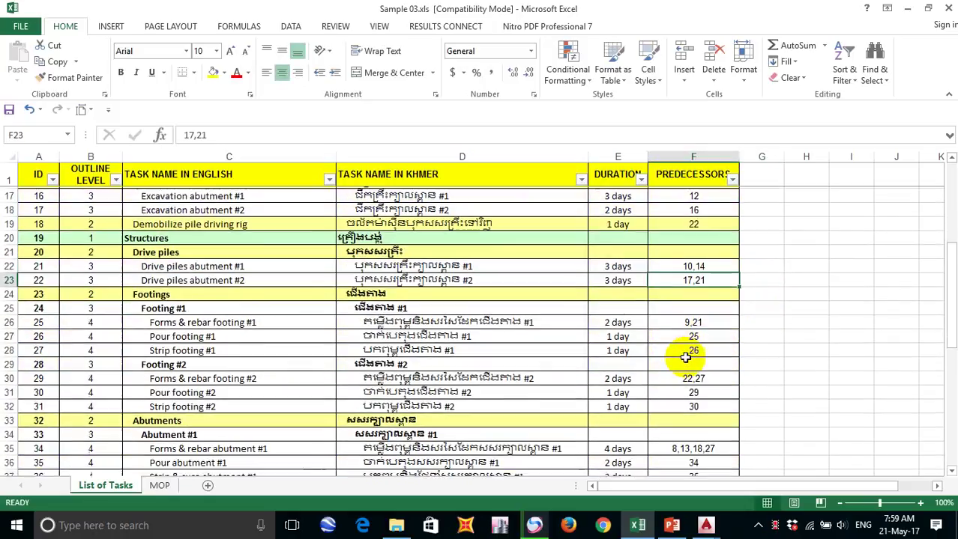
scroll(687, 356, up, 3)
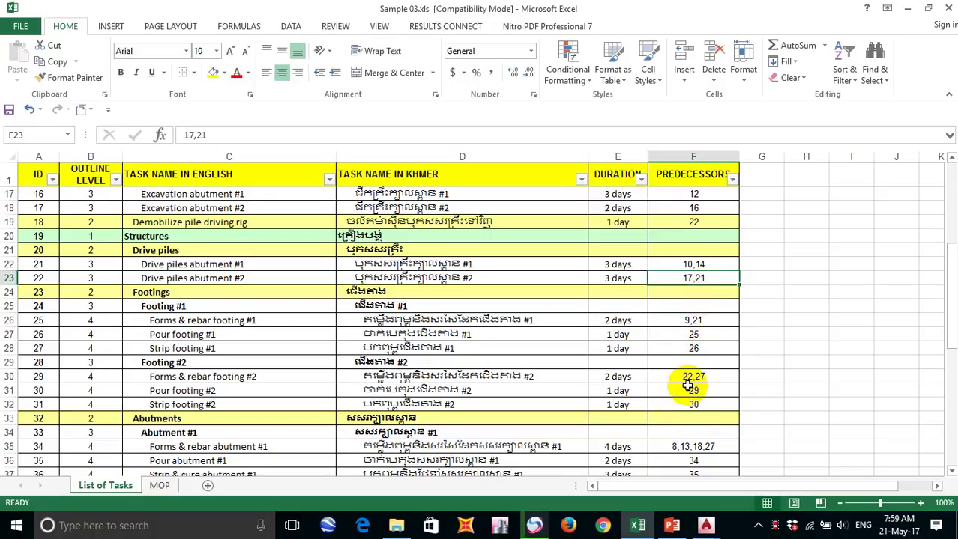
scroll(677, 410, down, 1)
scroll(677, 409, up, 1)
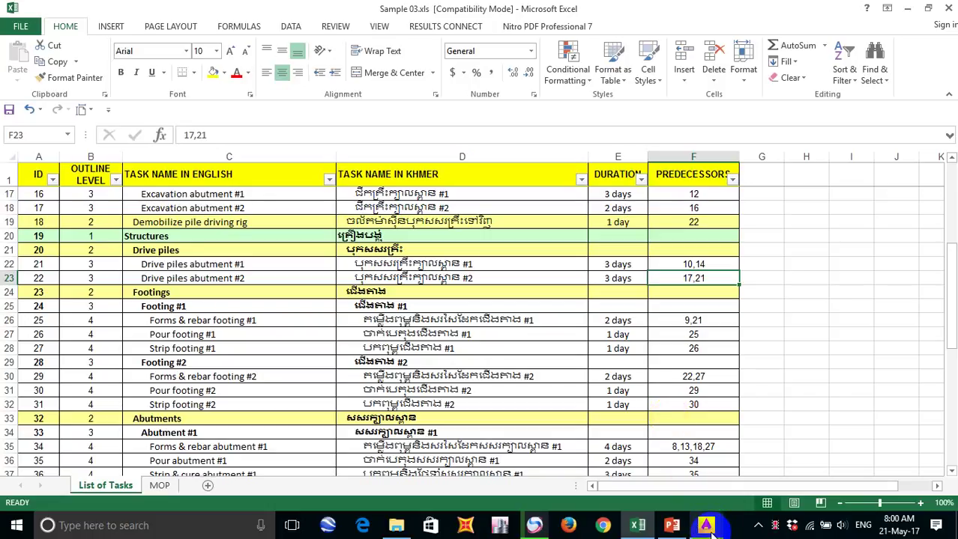
Step: Switch to Sample 0.03.dwg in AutoCAD and examine the Forms & rebar footing #1 activity and its links
mouse_move(708, 529)
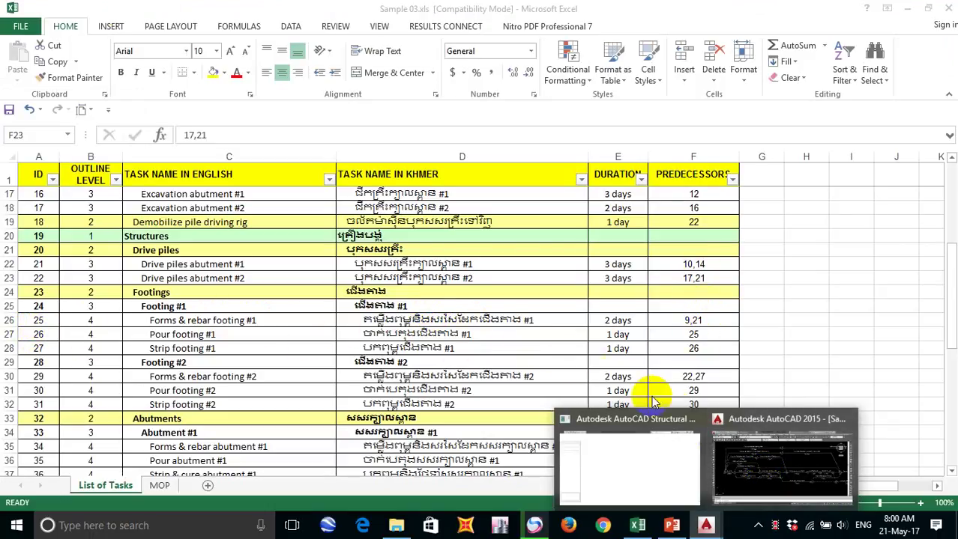
click(774, 464)
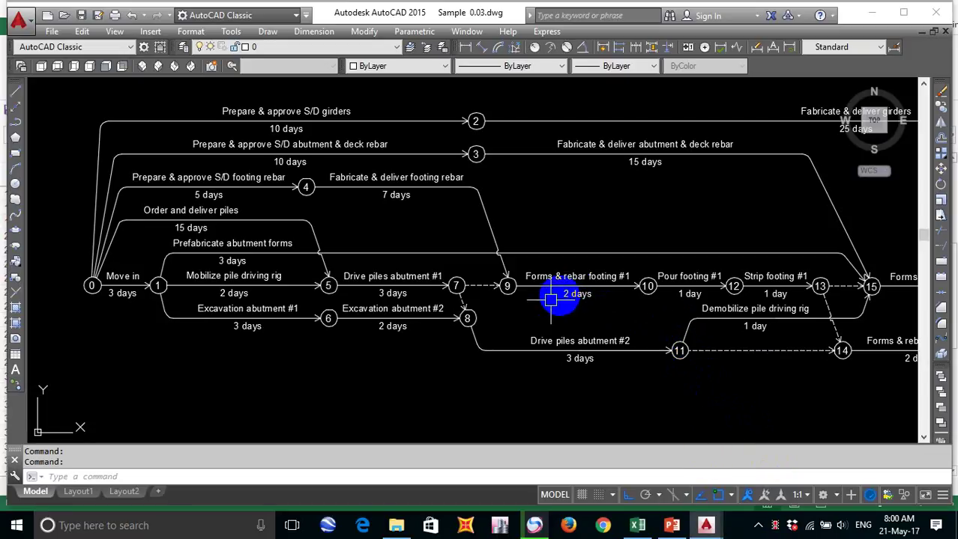
drag(600, 293, 583, 296)
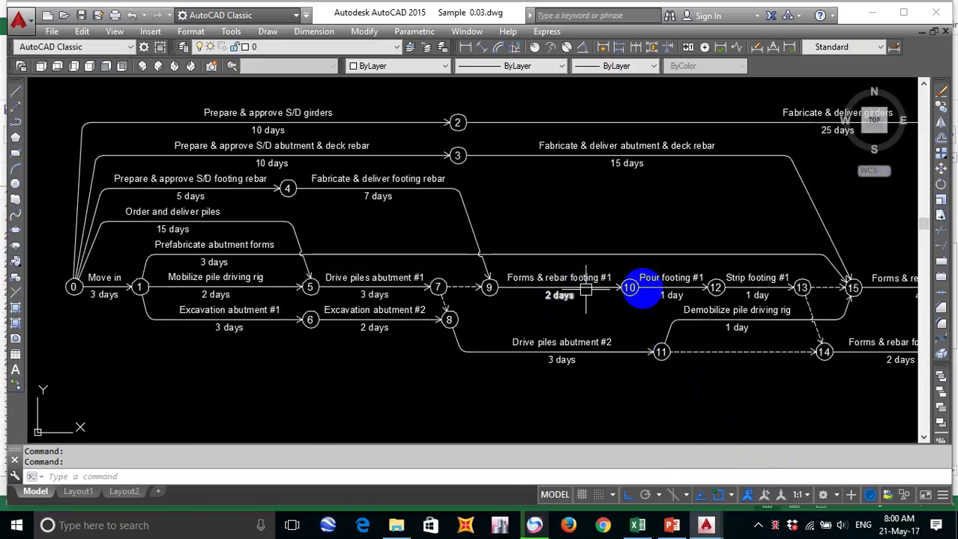
Step: Check the Drive piles abutment #2 and Footing #1 predecessors in Excel against their activities in the AutoCAD network diagram
click(637, 525)
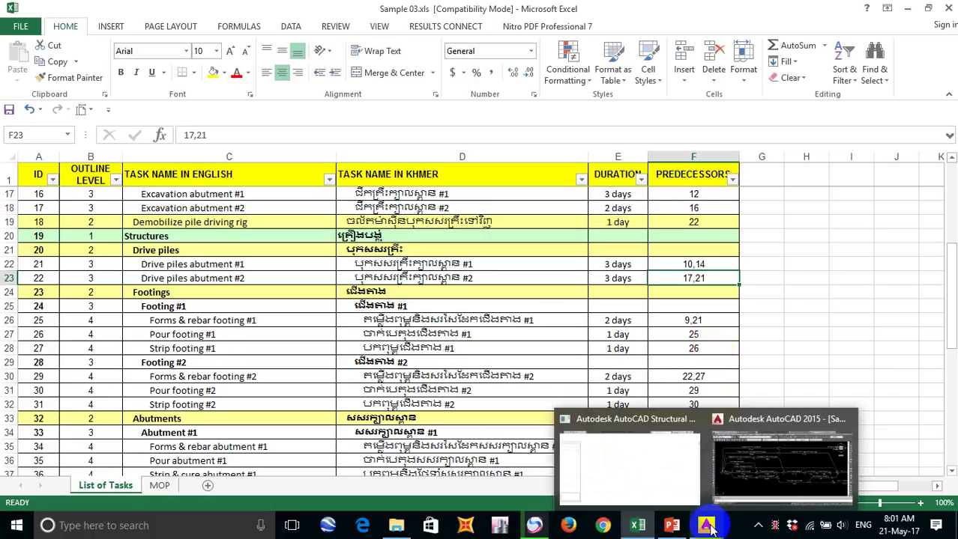
click(774, 466)
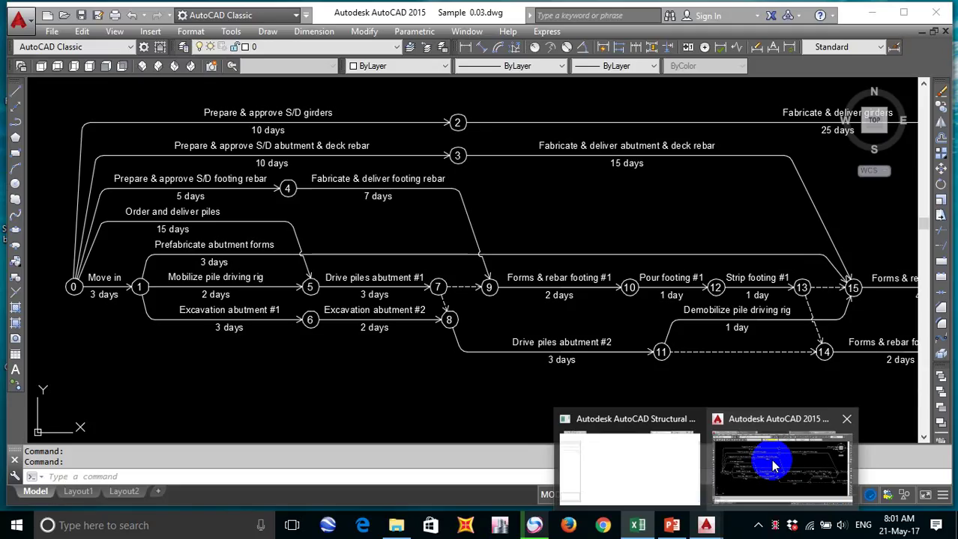
drag(544, 346, 509, 346)
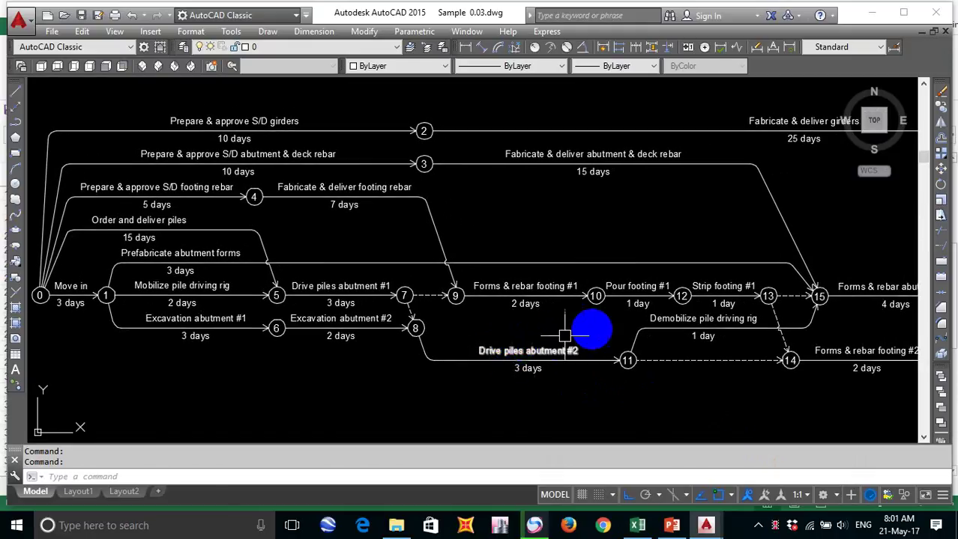
drag(590, 332, 532, 325)
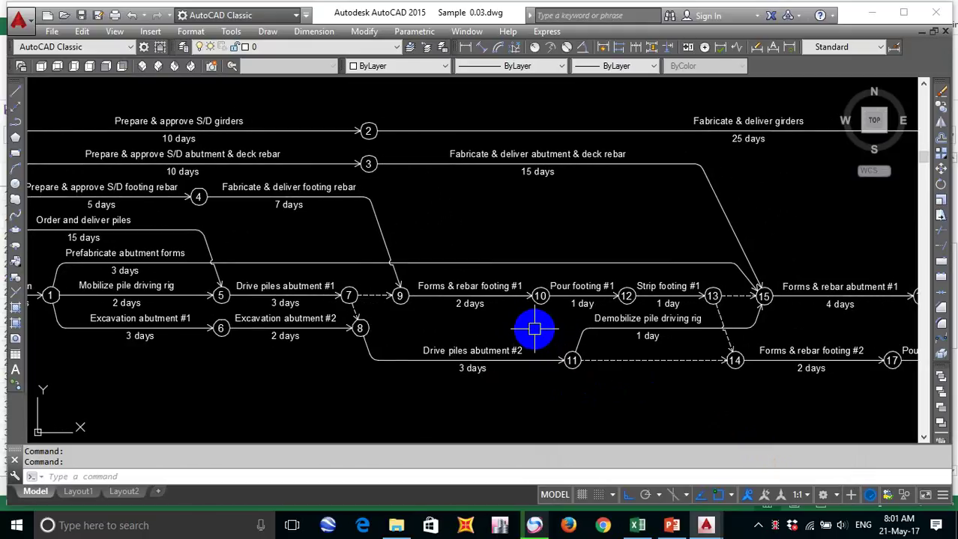
drag(696, 358, 676, 421)
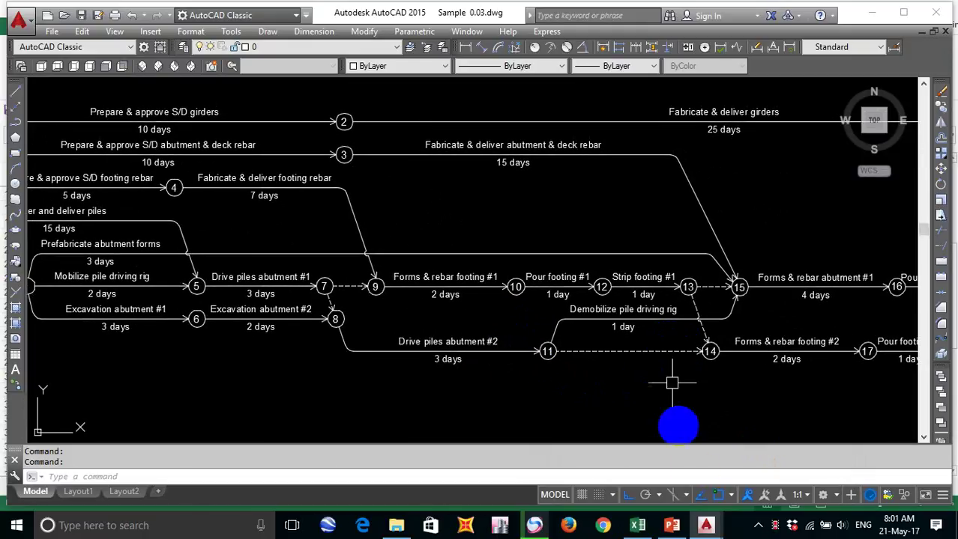
Step: Review the Footing #2 predecessors in Excel and examine the links leading into Forms & rebar footing #2 in the AutoCAD diagram
click(640, 528)
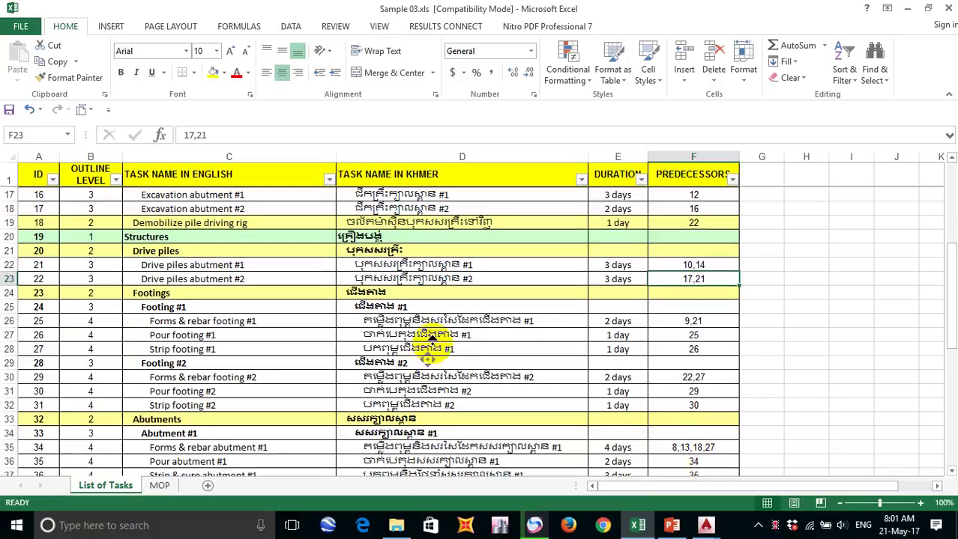
scroll(432, 341, up, 1)
scroll(700, 390, down, 1)
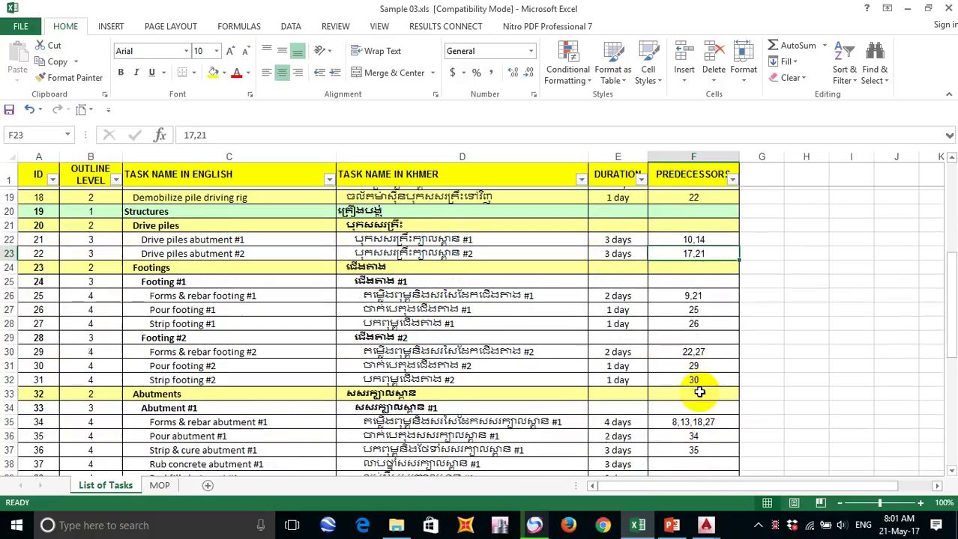
mouse_move(704, 529)
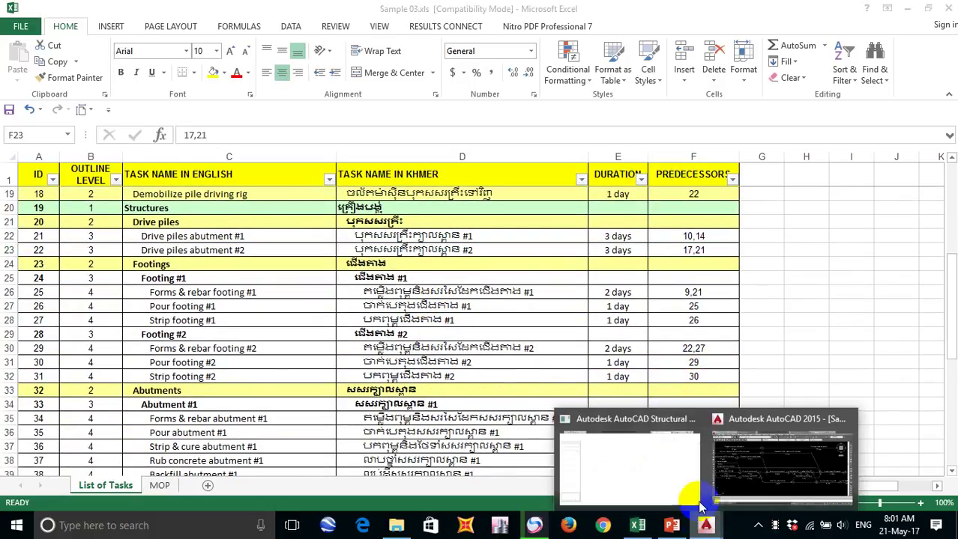
click(780, 453)
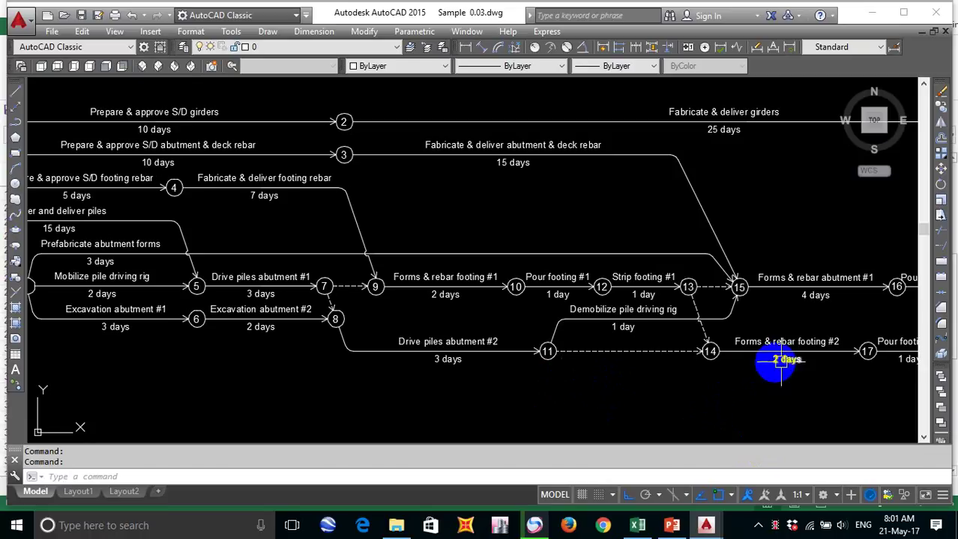
mouse_move(723, 361)
mouse_down()
mouse_move(675, 353)
mouse_move(587, 368)
mouse_up()
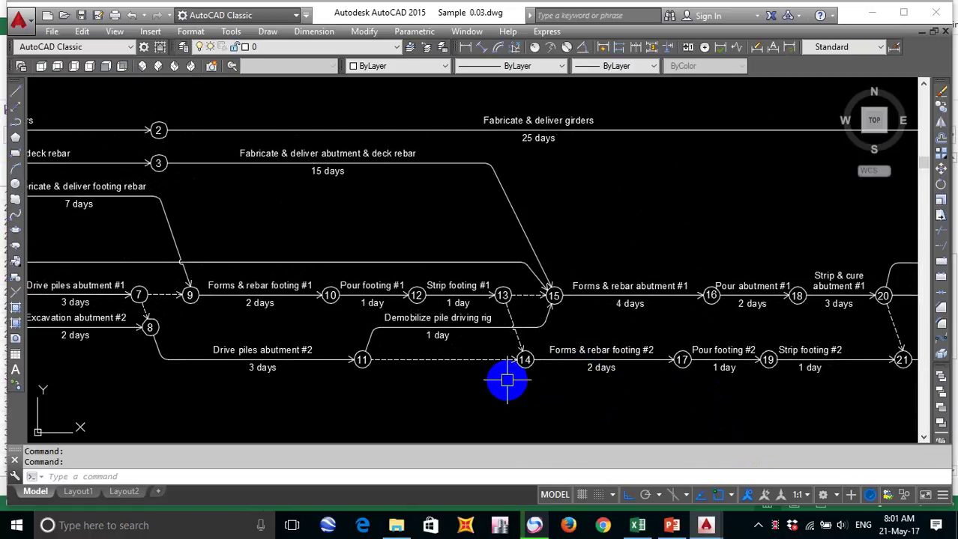
drag(507, 380, 526, 371)
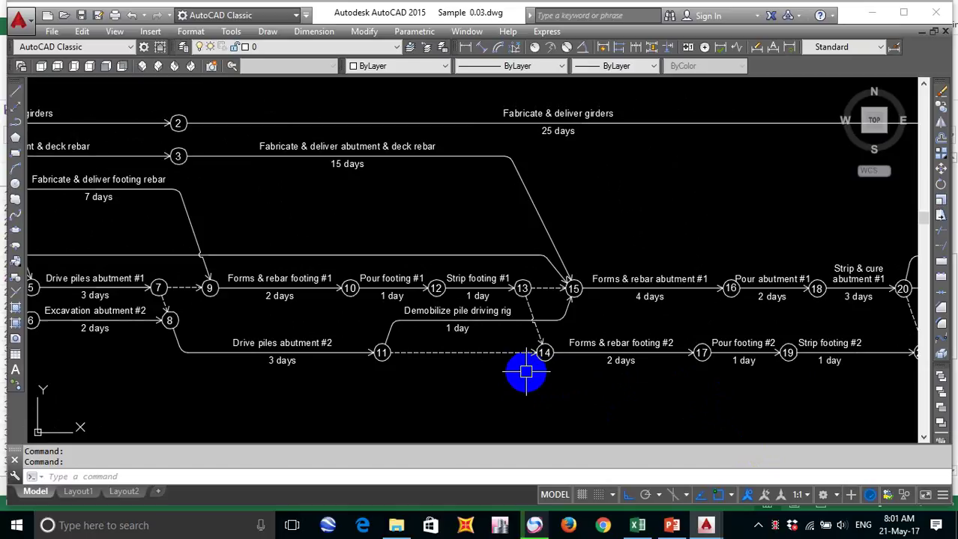
Step: Switch to Excel, review the Footing #2 and Abutment #1 predecessors, and select the predecessor cell of Rub concrete abutment #1
click(637, 525)
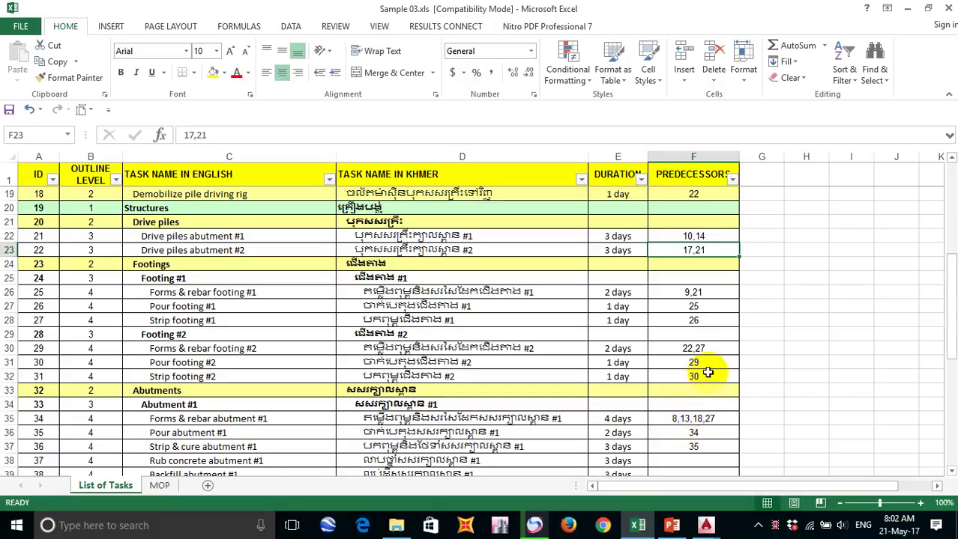
scroll(707, 373, down, 2)
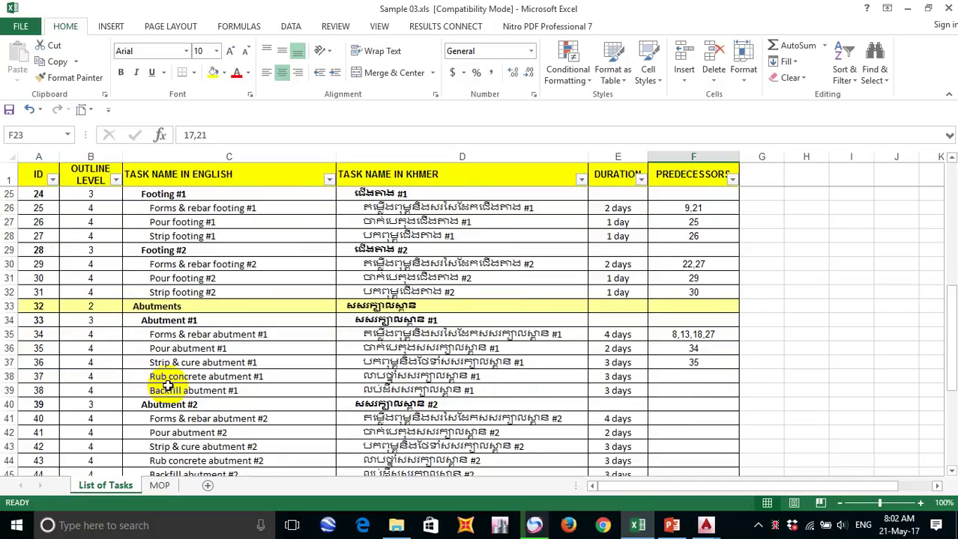
click(705, 377)
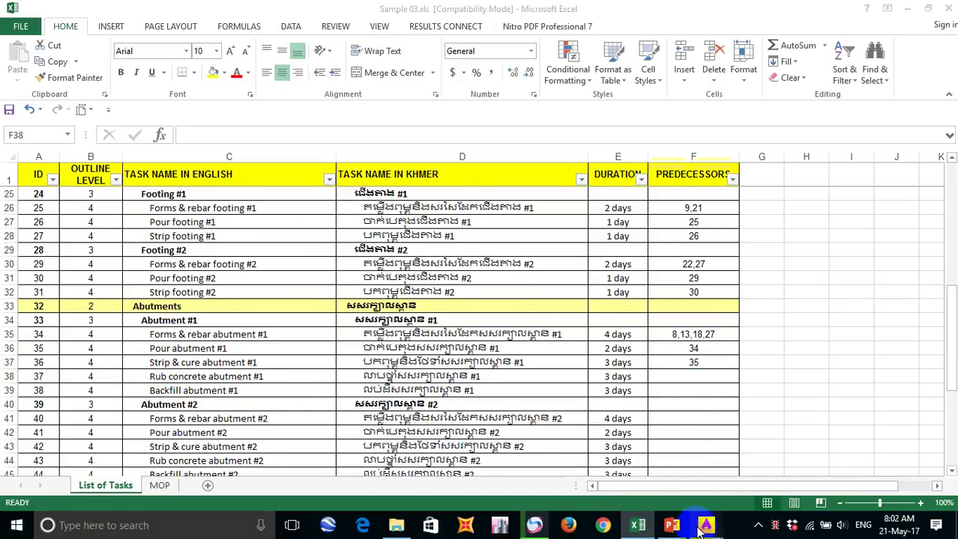
Step: Switch to Sample 0.03.dwg in AutoCAD and examine the abutment #1 and abutment #2 activities, including what precedes Rub concrete abutment #1
mouse_move(705, 526)
click(795, 460)
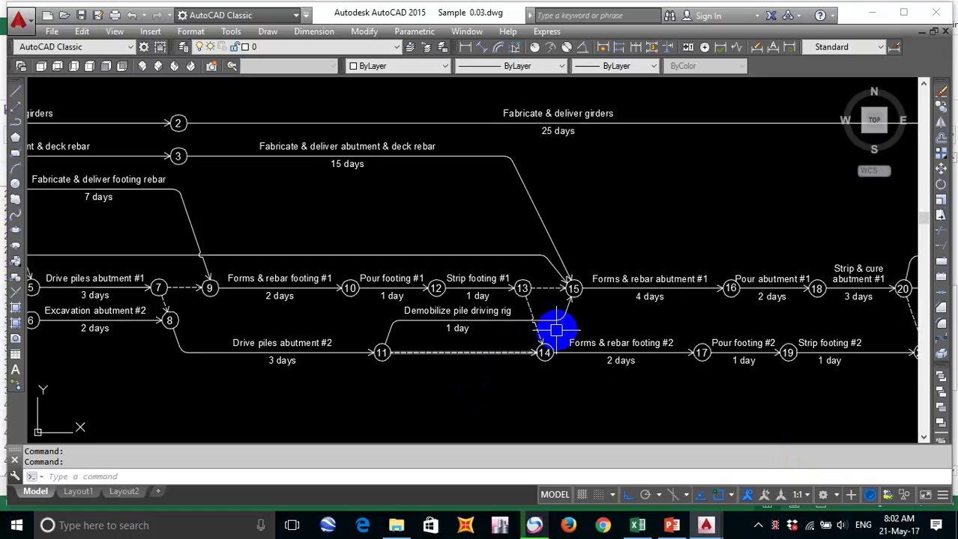
mouse_move(556, 328)
mouse_down()
mouse_move(561, 374)
mouse_move(528, 346)
mouse_move(475, 338)
mouse_up()
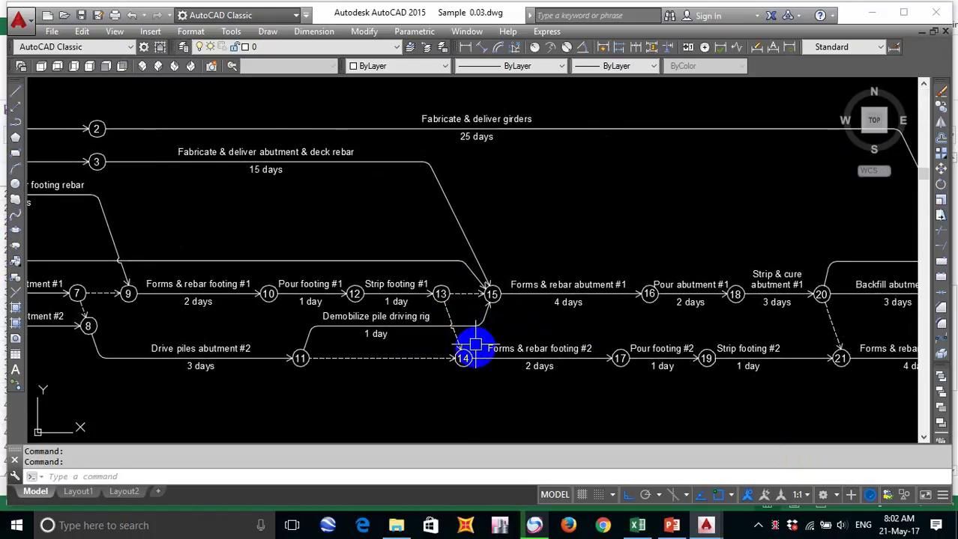
drag(763, 353, 601, 370)
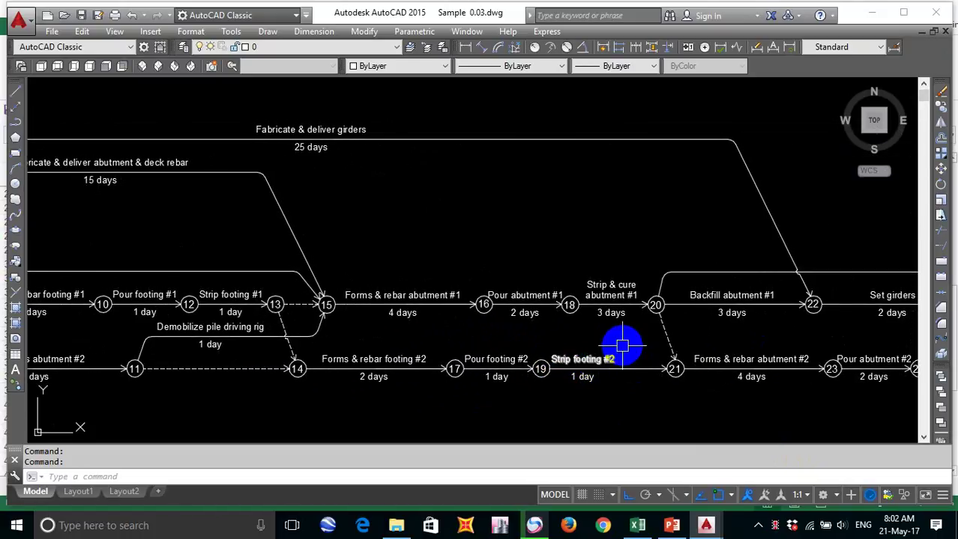
scroll(619, 342, down, 5)
scroll(625, 347, up, 7)
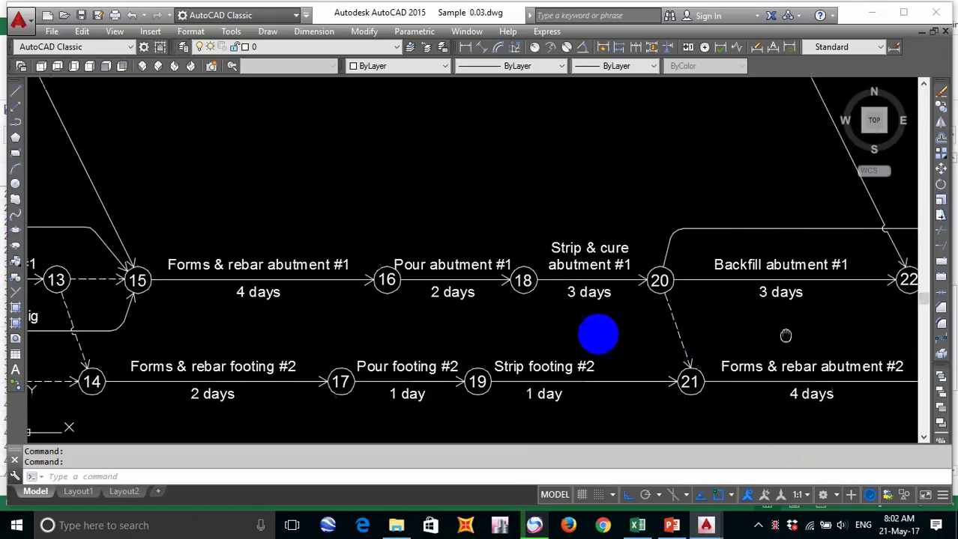
drag(787, 333, 468, 332)
drag(694, 333, 434, 330)
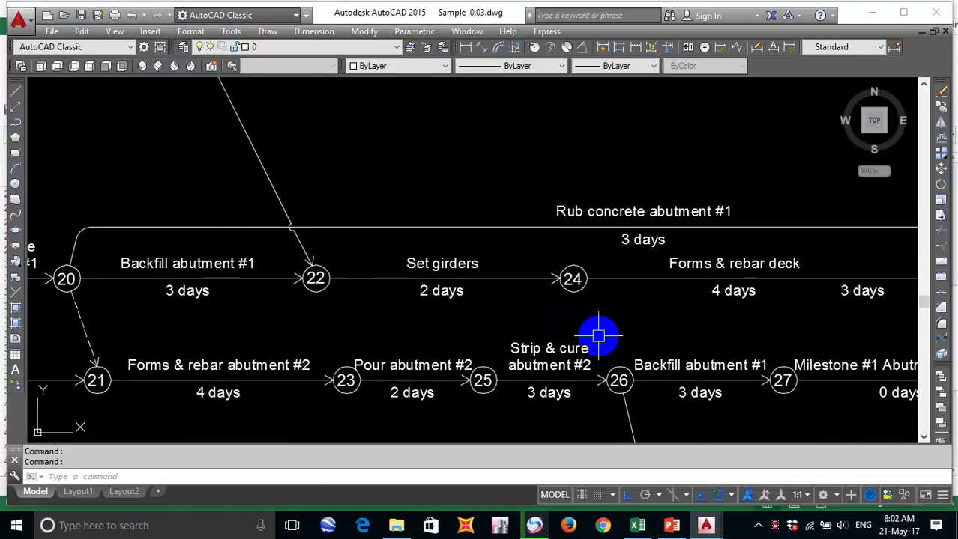
mouse_move(598, 336)
mouse_down()
mouse_move(558, 348)
mouse_move(570, 325)
mouse_up()
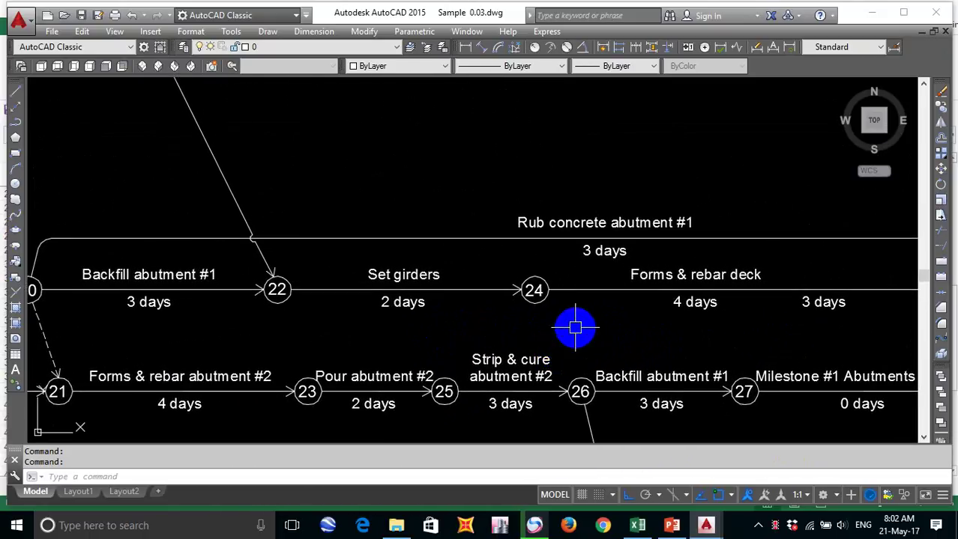
scroll(571, 325, down, 5)
scroll(574, 327, up, 4)
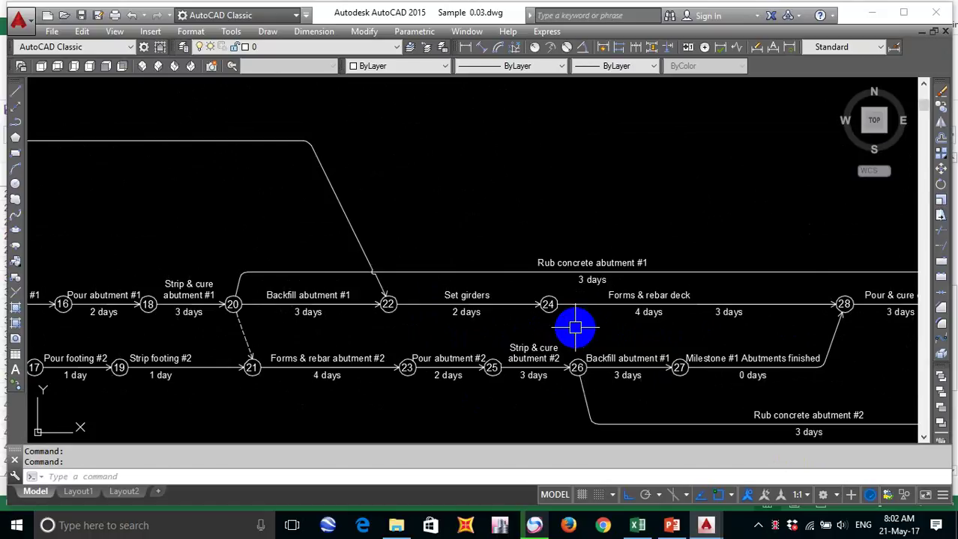
drag(296, 353, 343, 355)
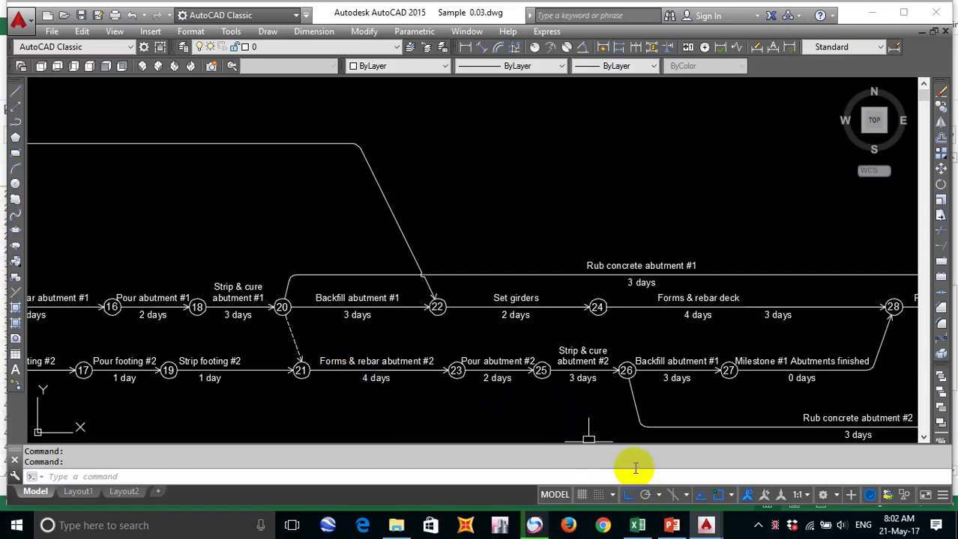
Step: Switch to Excel and set the predecessor of Rub concrete abutment #1 to 36
click(637, 525)
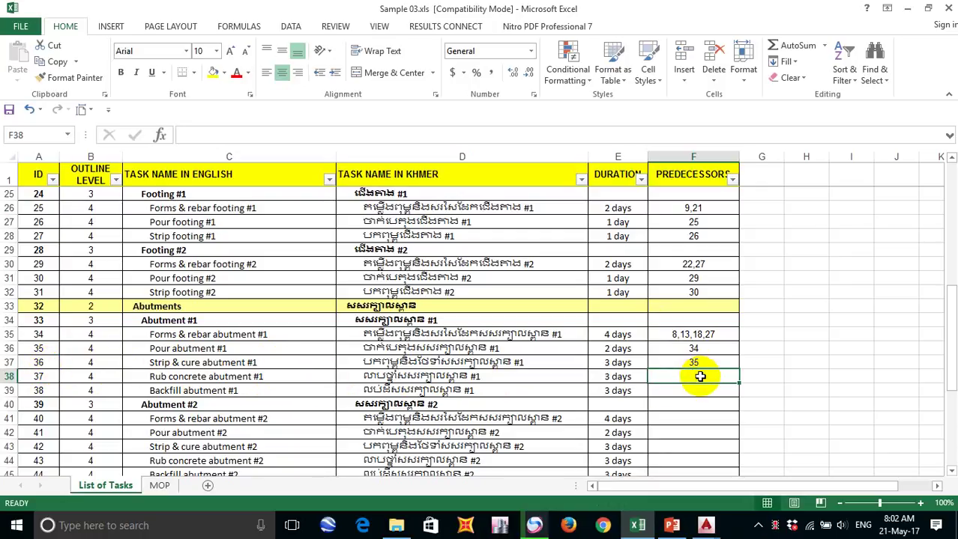
text(36)
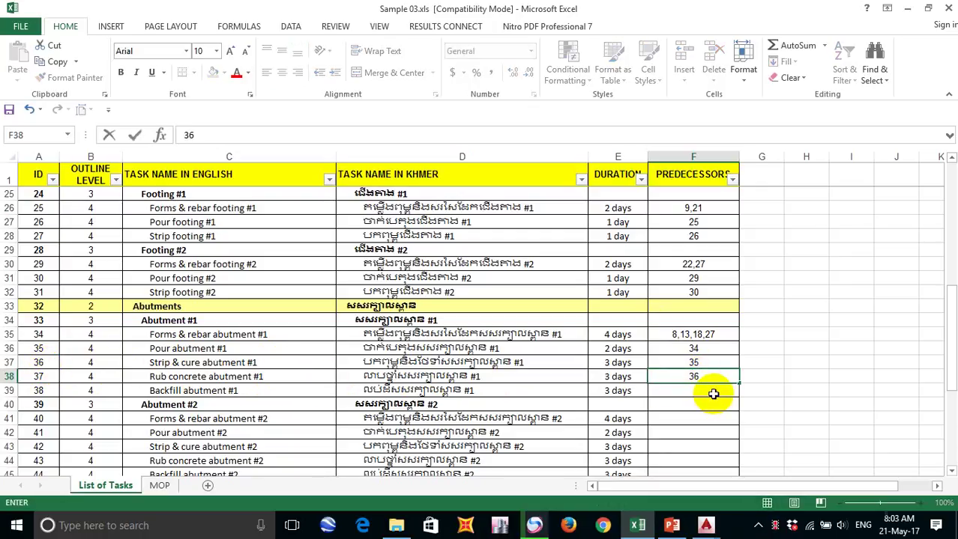
click(713, 394)
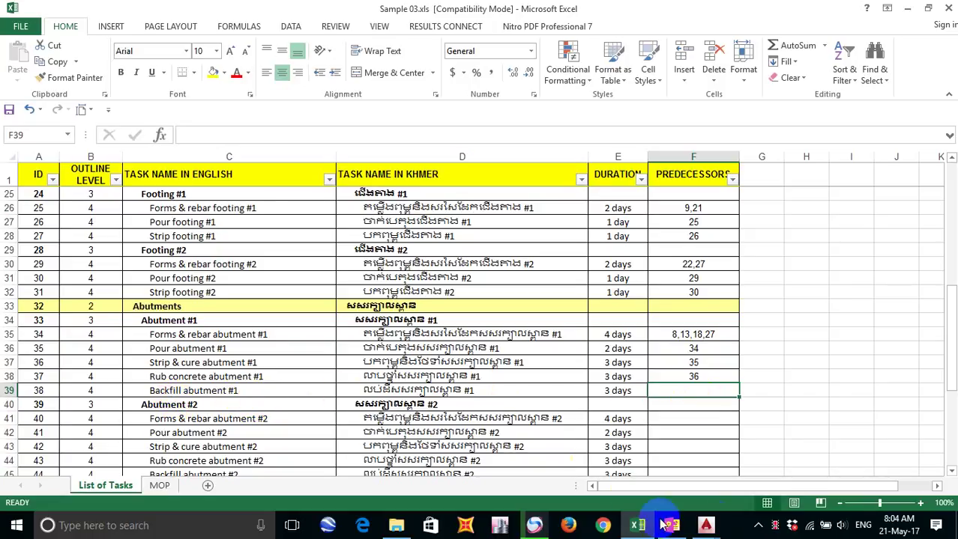
Step: Switch to the AutoCAD diagram and examine the Backfill abutment #1 and Strip & cure abutment #2 activities and their links around node 26
click(704, 527)
click(756, 468)
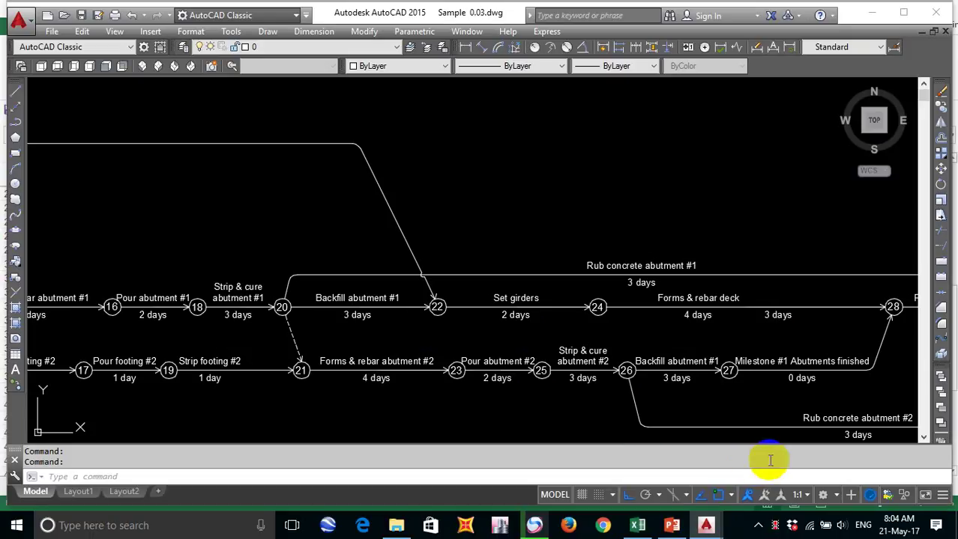
click(456, 358)
drag(731, 396, 560, 385)
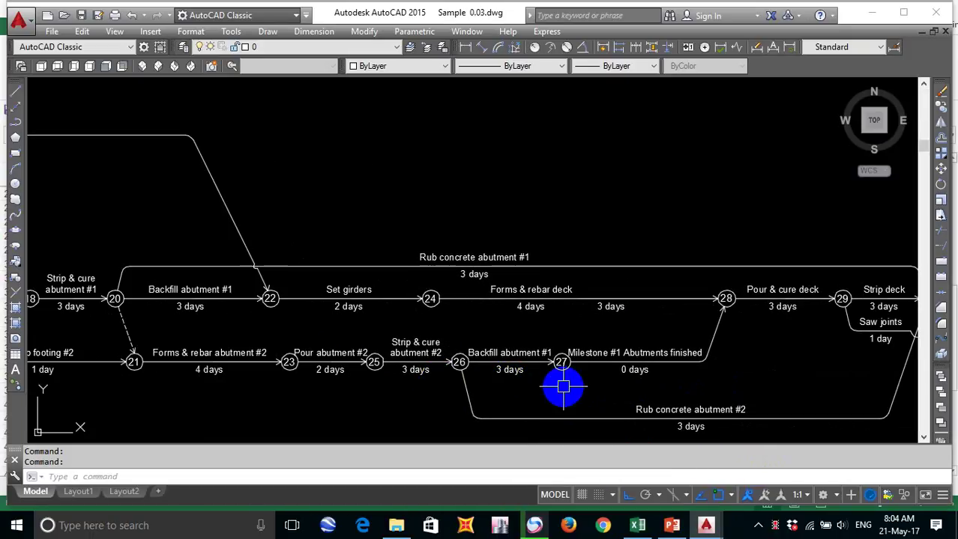
mouse_move(637, 352)
mouse_down()
mouse_move(487, 364)
mouse_move(575, 355)
mouse_up()
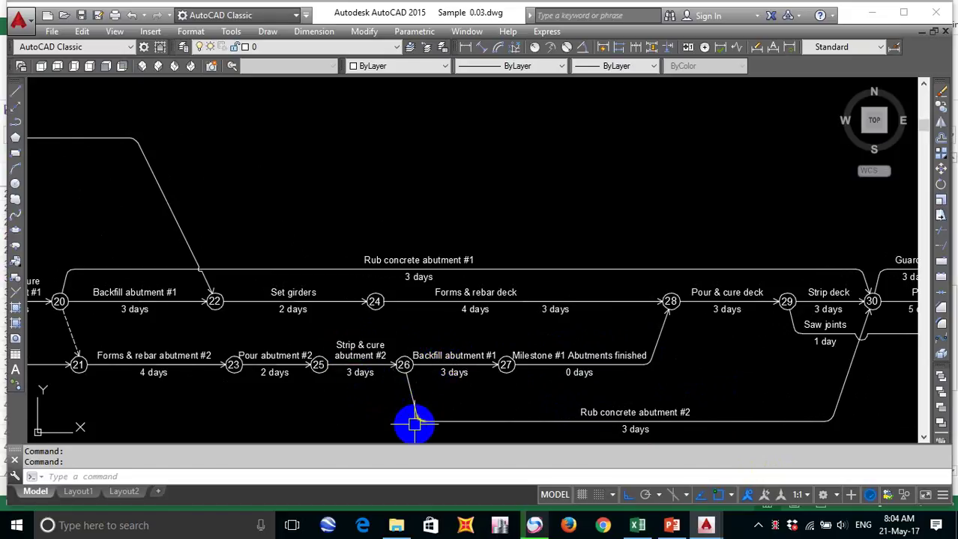
mouse_move(464, 411)
mouse_down()
mouse_move(462, 392)
mouse_move(607, 392)
mouse_move(565, 386)
mouse_up()
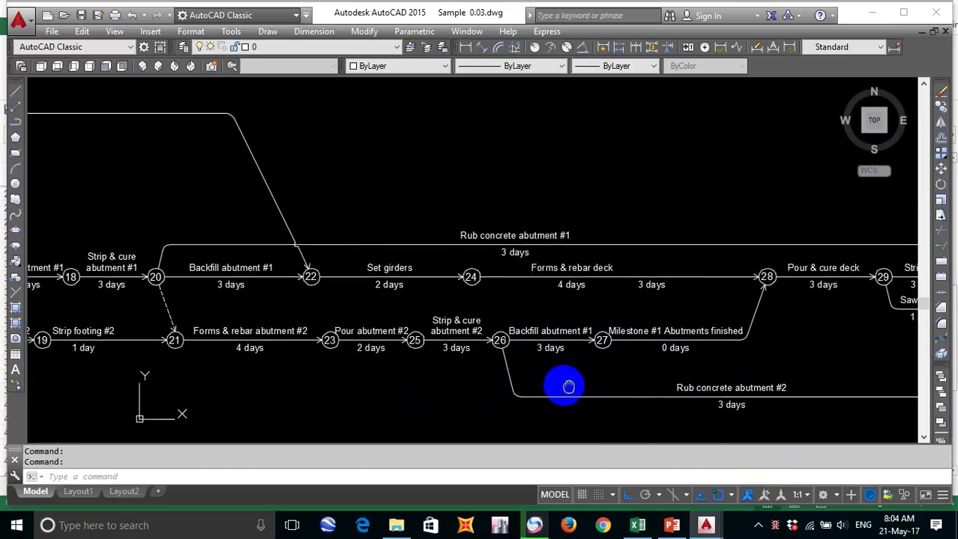
Step: Switch to Excel and set the predecessor of Backfill abutment #1 to 42
click(639, 526)
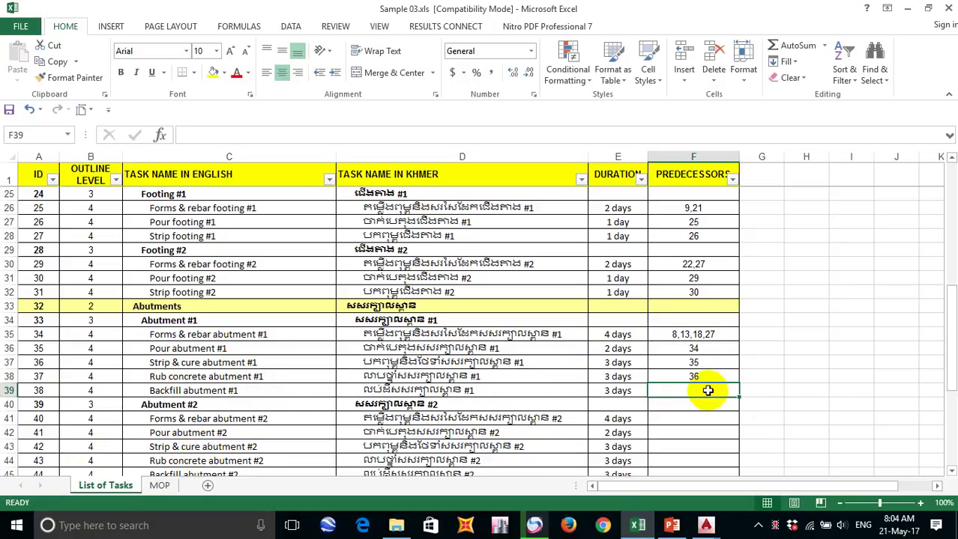
text(42)
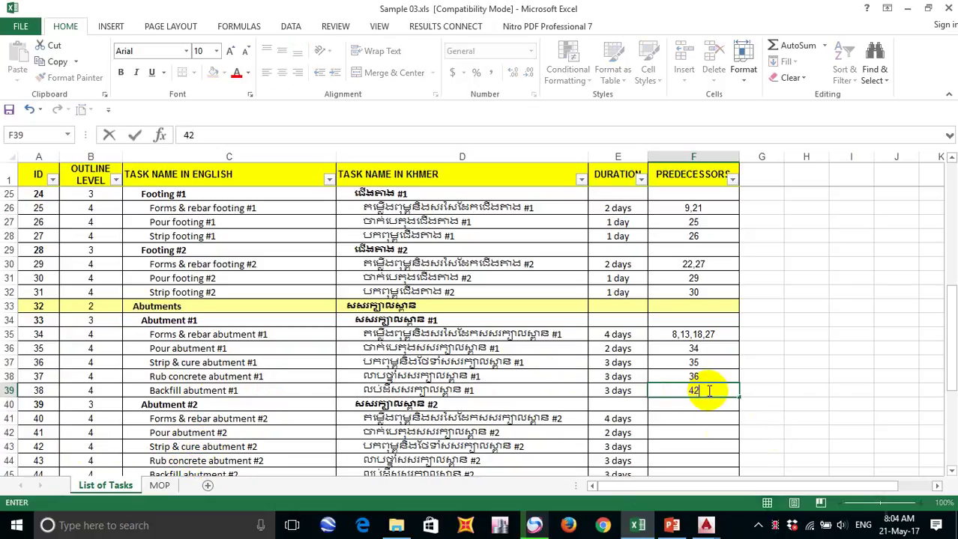
click(716, 409)
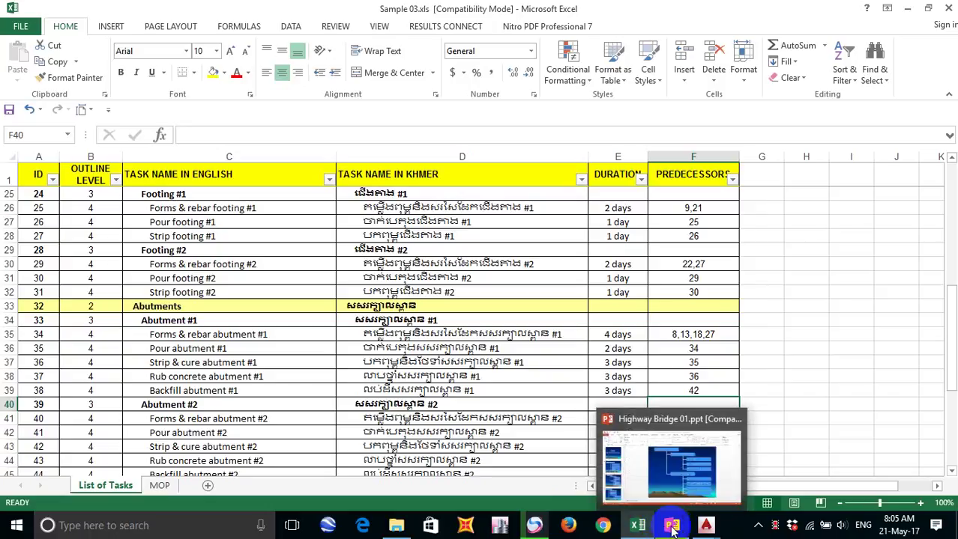
Step: Switch to Sample 0.03.dwg in AutoCAD and examine the activities and dashed link leading into Forms & rebar abutment #2 at node 21
mouse_move(705, 526)
click(782, 457)
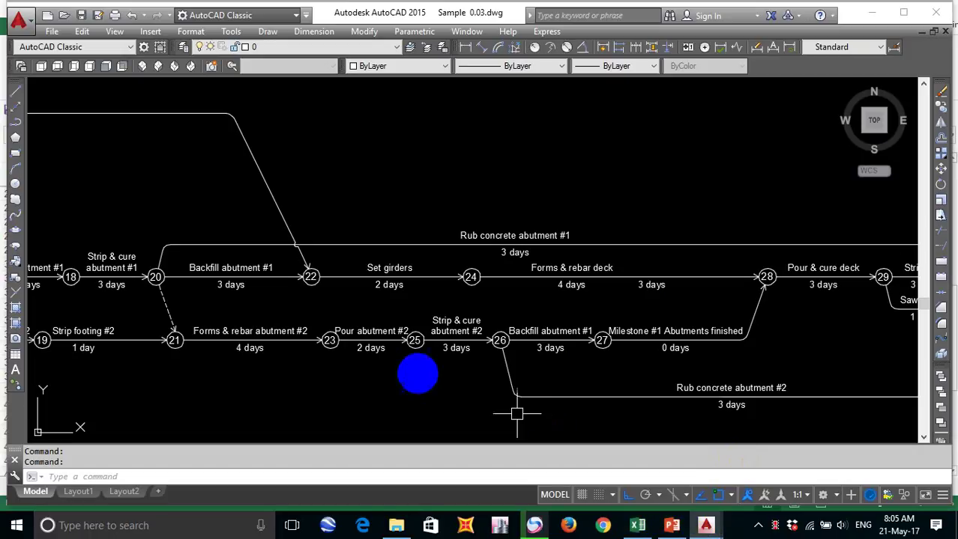
drag(467, 352, 339, 333)
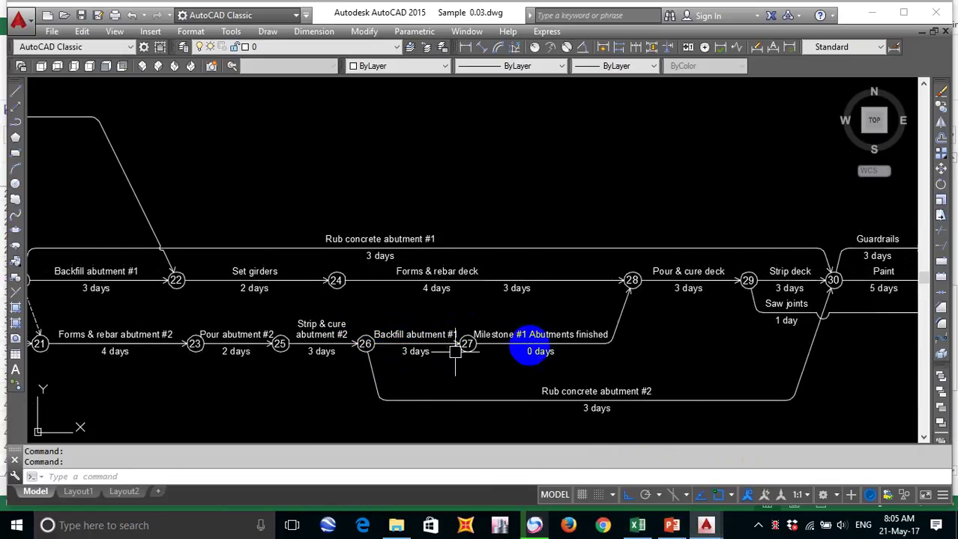
drag(553, 334, 432, 314)
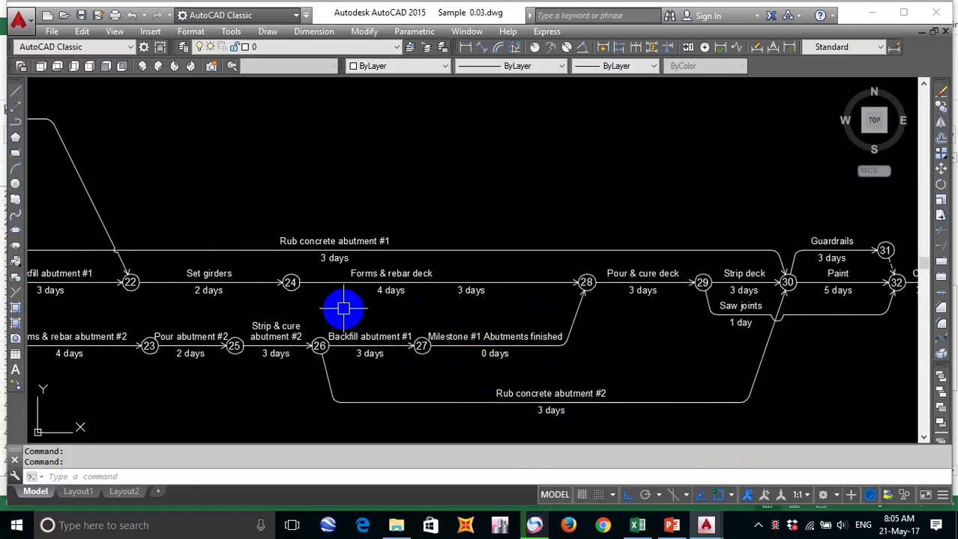
drag(341, 309, 466, 303)
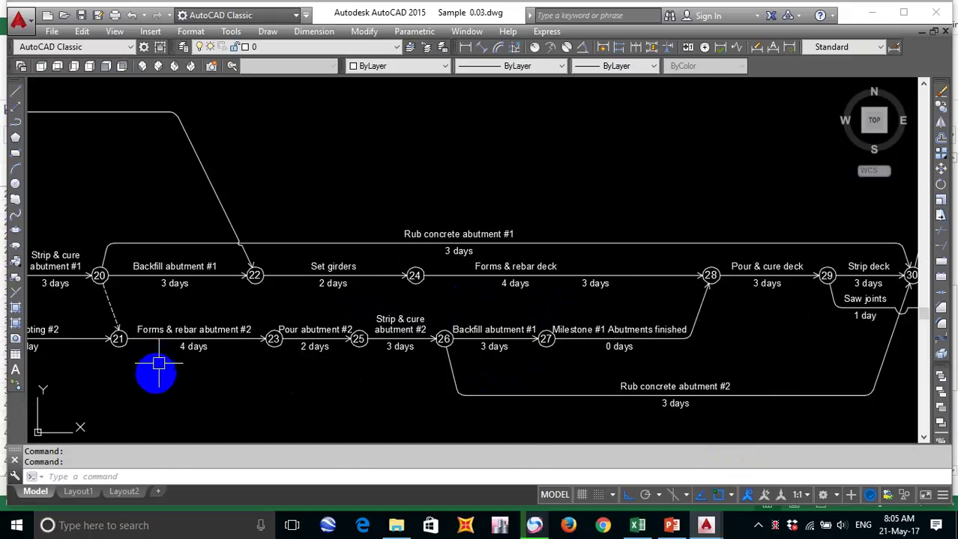
drag(187, 375, 301, 352)
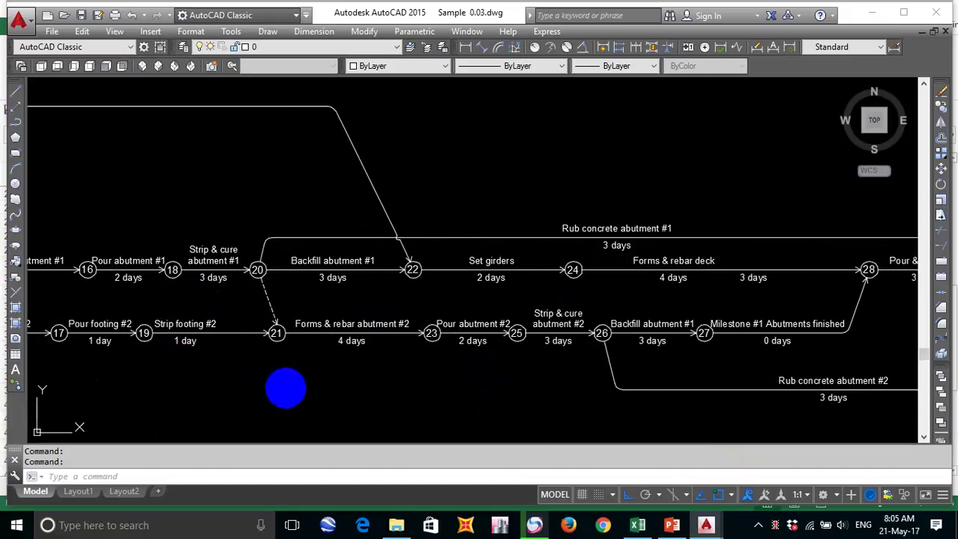
drag(289, 391, 281, 387)
Step: Switch to Excel and set the predecessors of Forms & rebar abutment #2 to 31,36
click(637, 525)
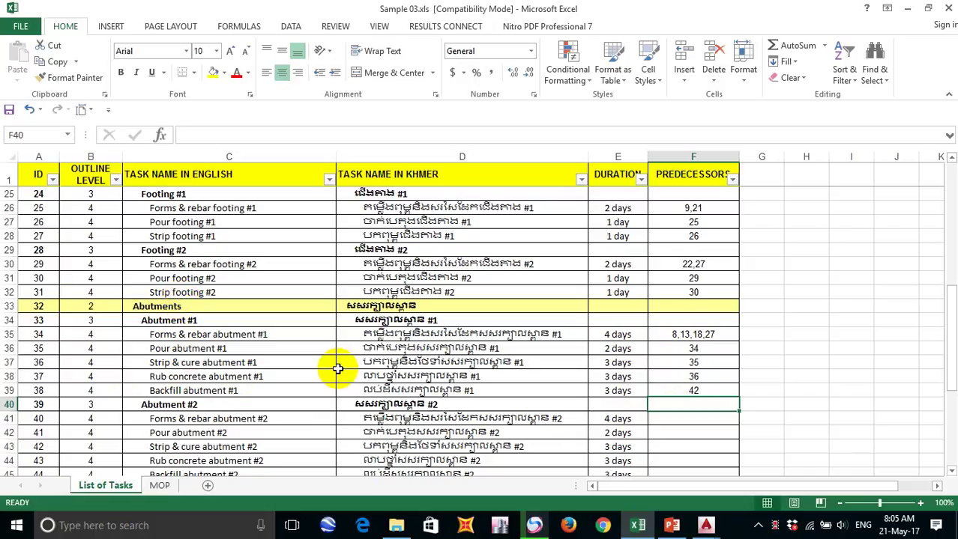
click(700, 420)
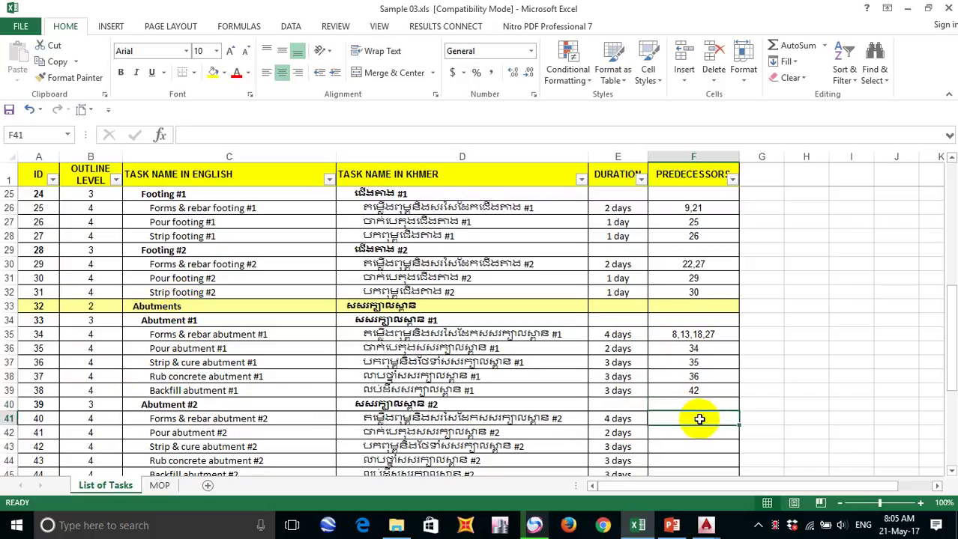
text(3)
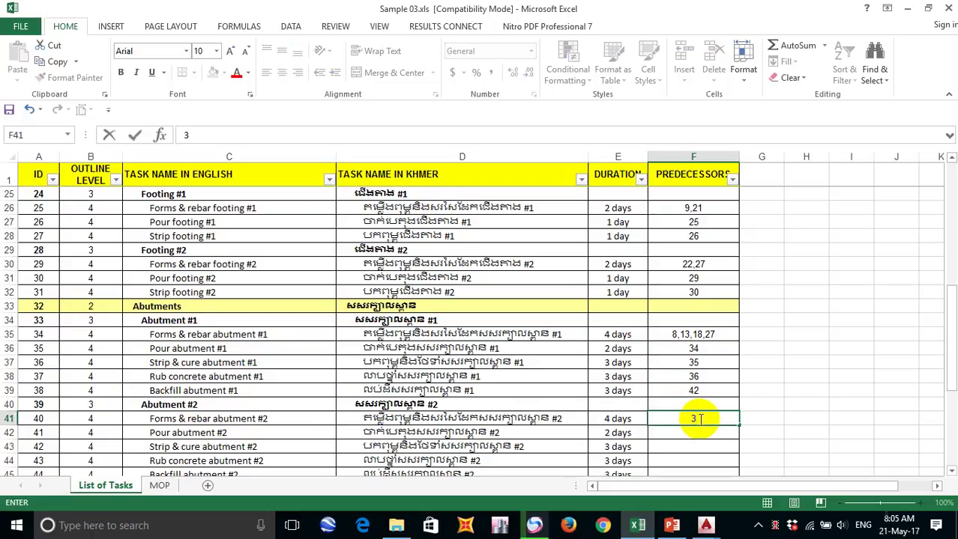
text(1,36)
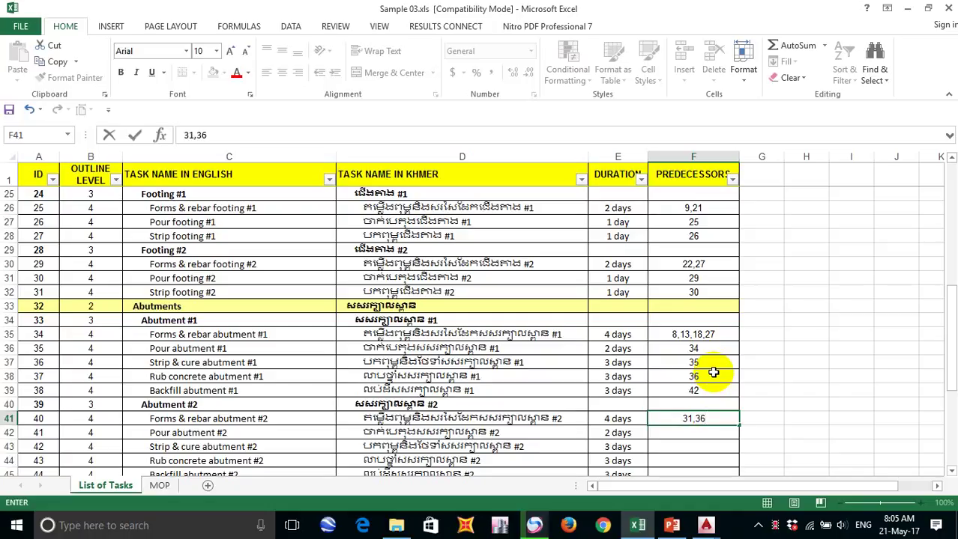
click(711, 431)
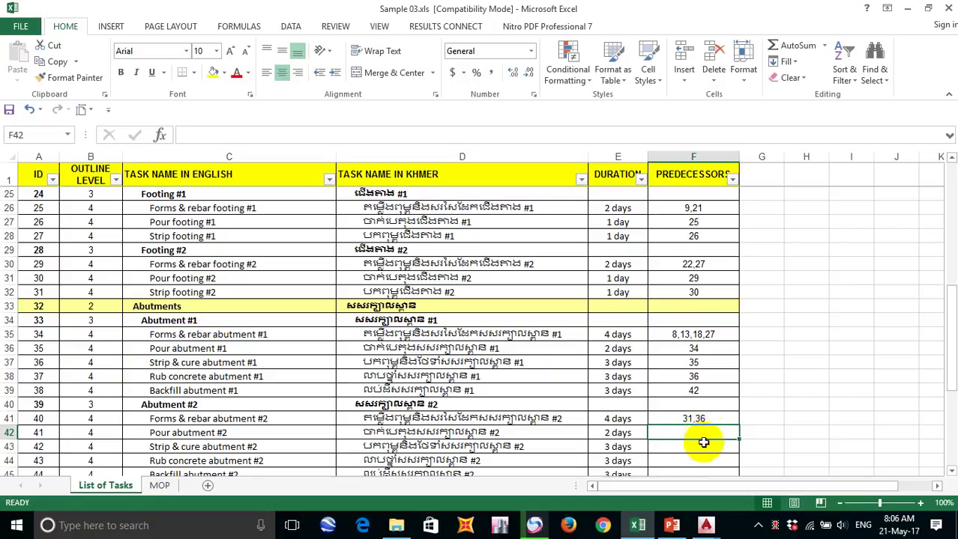
Step: Review the Abutment #2 task rows and select the empty predecessor cell of Pour abutment #2
click(696, 457)
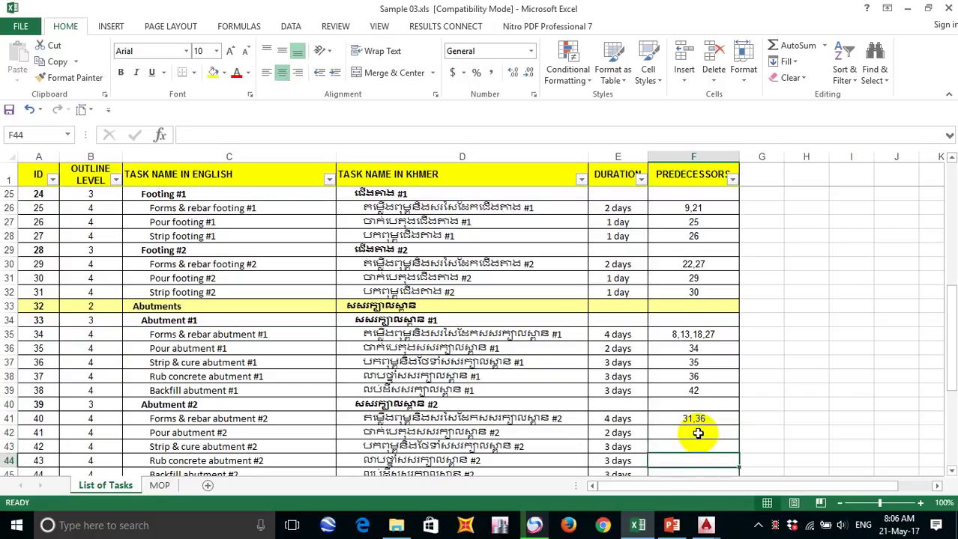
click(697, 433)
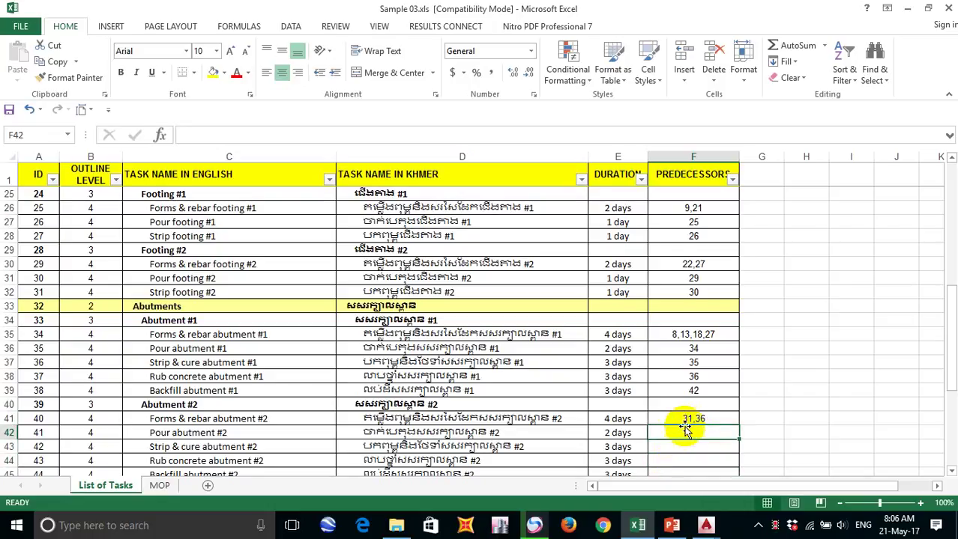
scroll(675, 408, up, 1)
scroll(690, 401, down, 1)
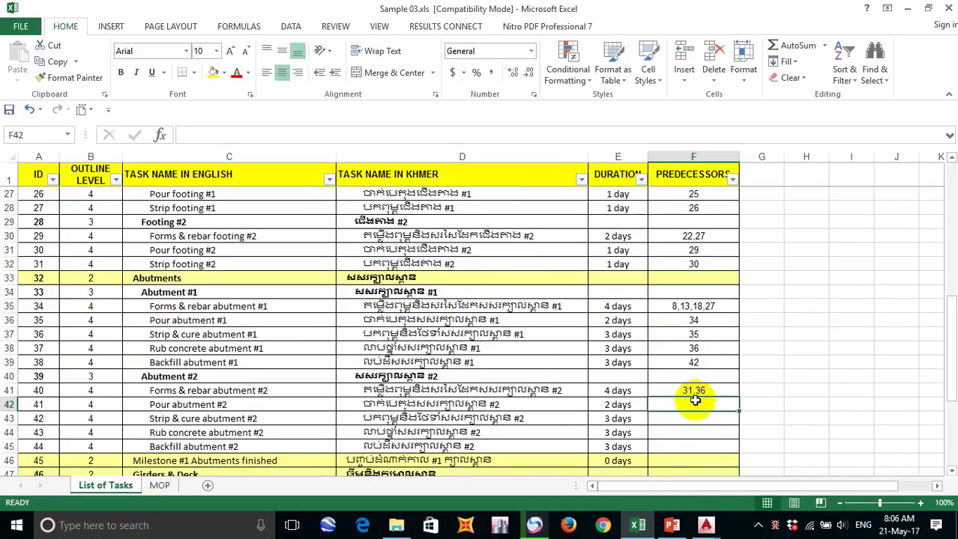
scroll(692, 394, down, 1)
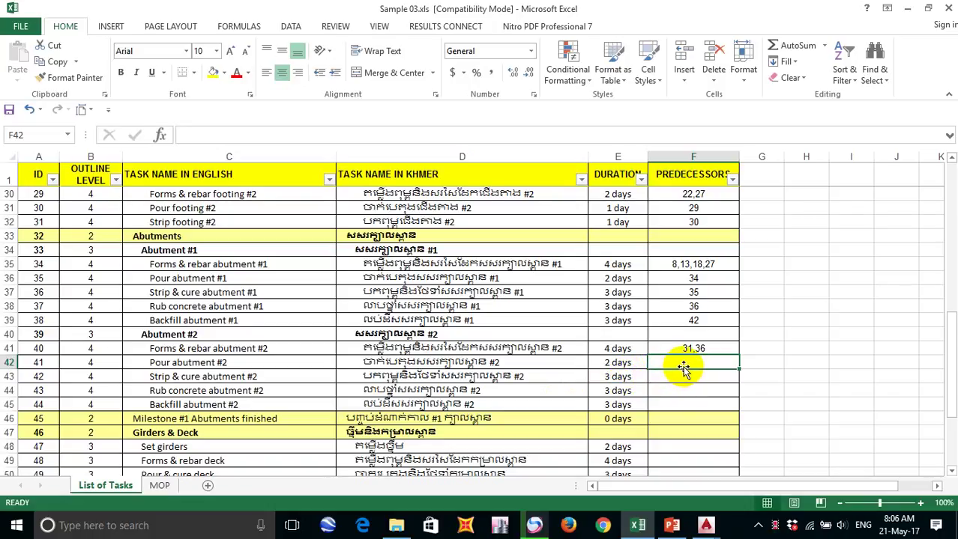
key(Down)
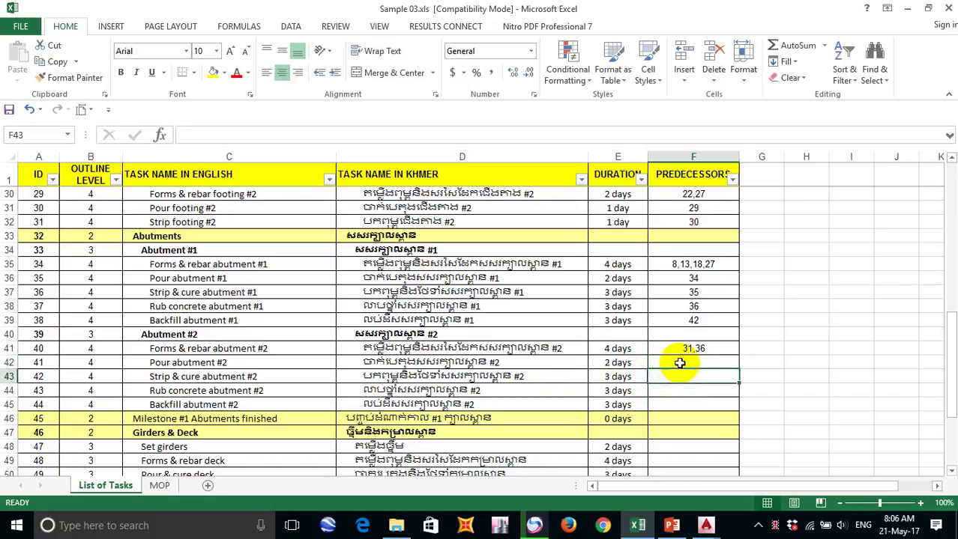
click(679, 362)
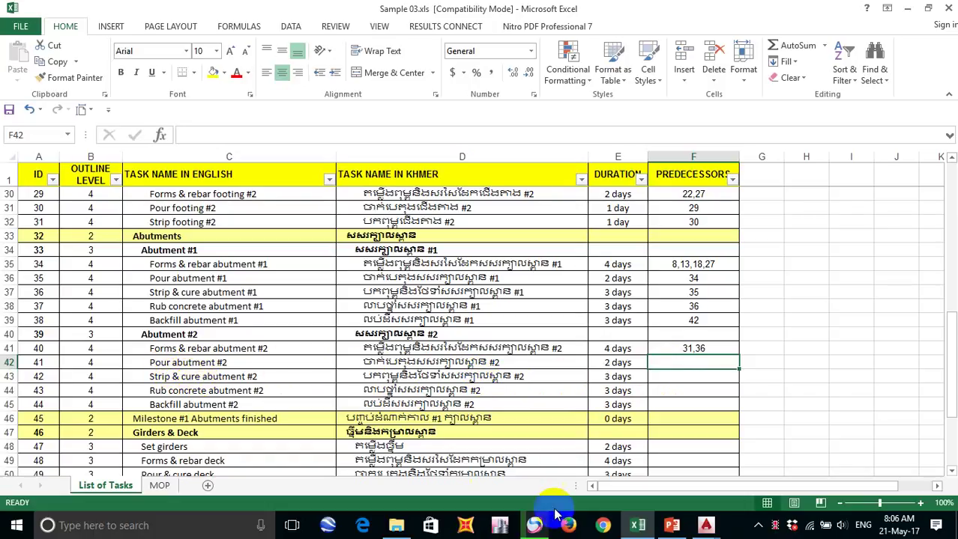
Step: Switch to the AutoCAD diagram and examine the abutment #2 sequence from node 21 through node 26
click(638, 527)
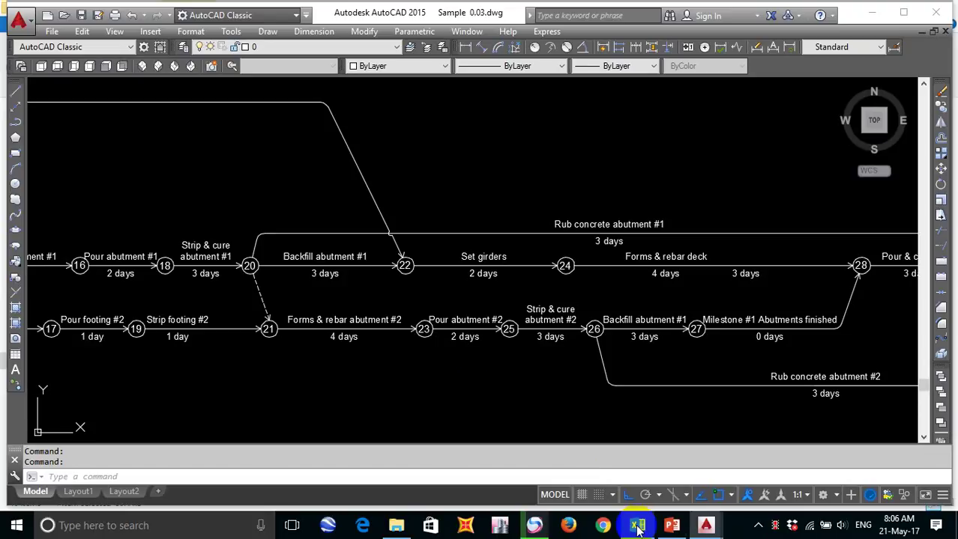
mouse_move(436, 374)
mouse_down()
mouse_move(381, 348)
mouse_move(396, 331)
mouse_move(380, 343)
mouse_up()
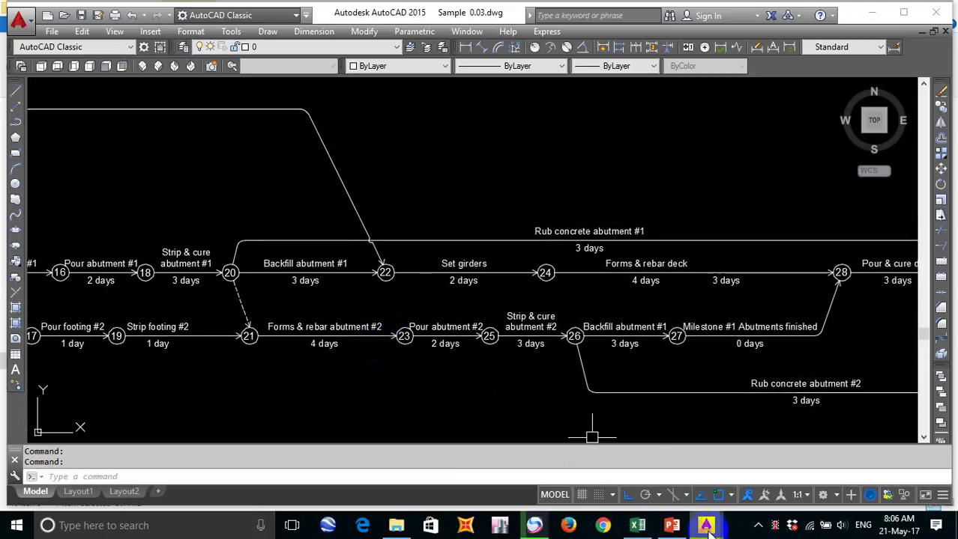
mouse_move(706, 525)
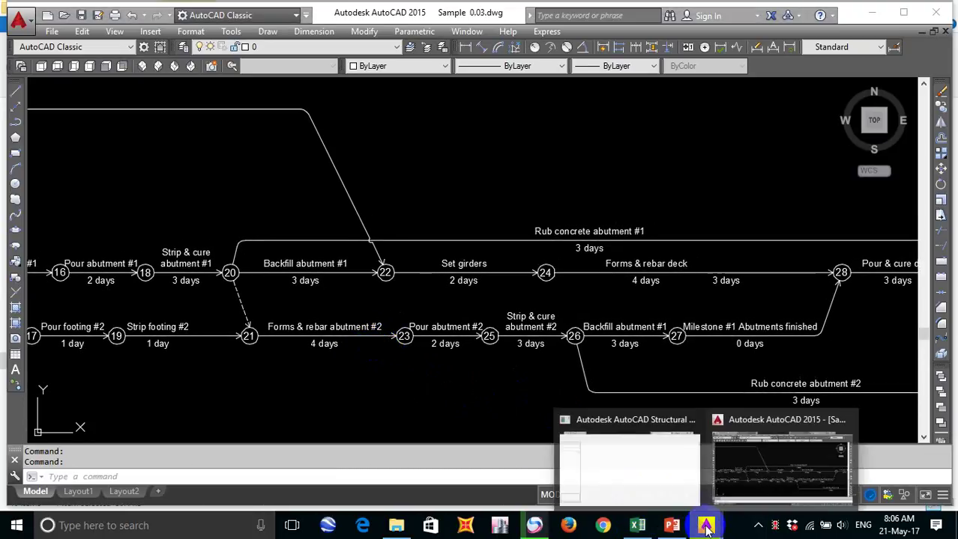
click(753, 460)
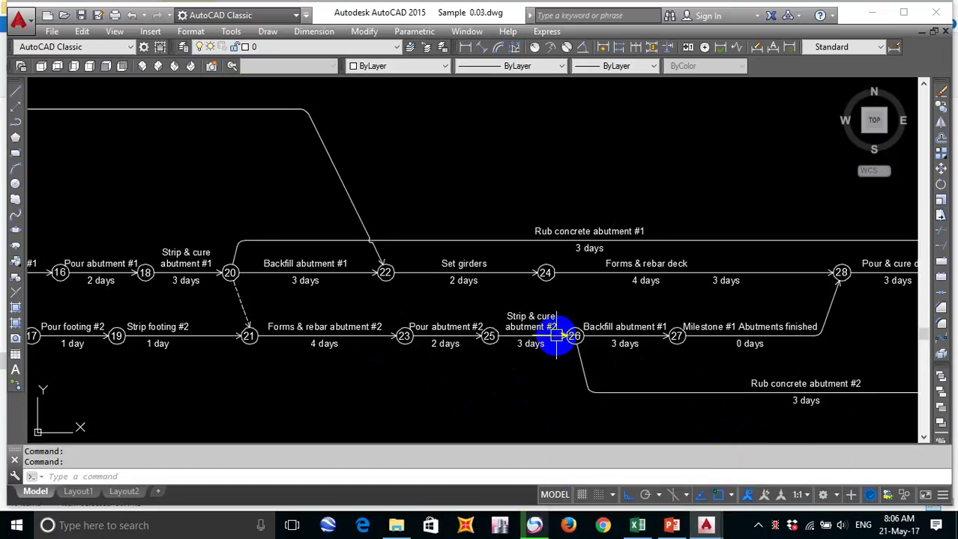
drag(562, 299, 529, 297)
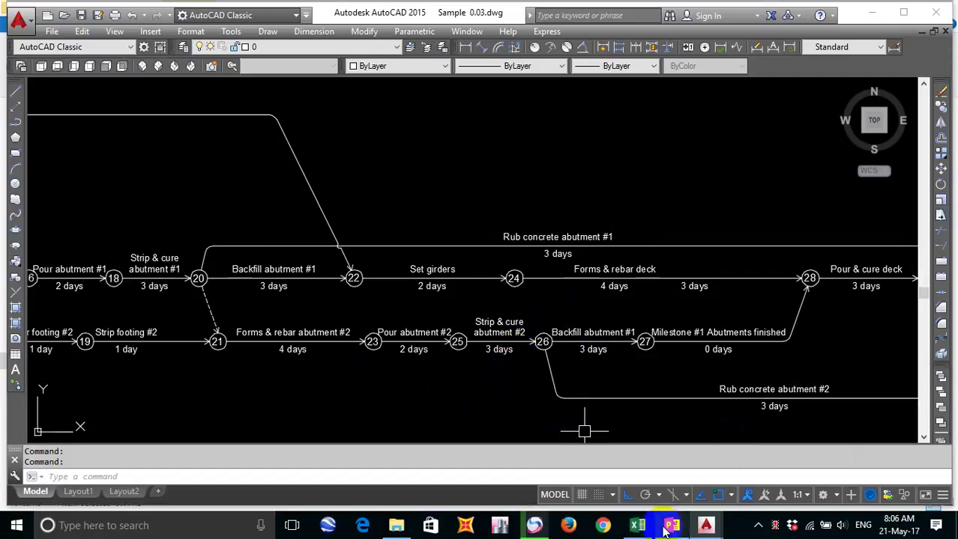
Step: Switch to Excel and recheck the predecessor entered for Backfill abutment #1 against the Abutment #2 tasks
click(638, 525)
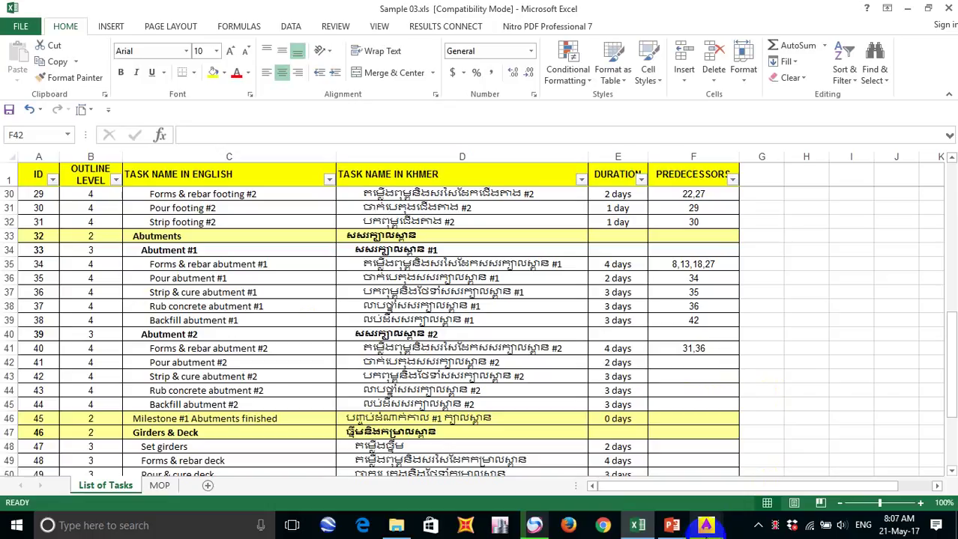
mouse_move(706, 527)
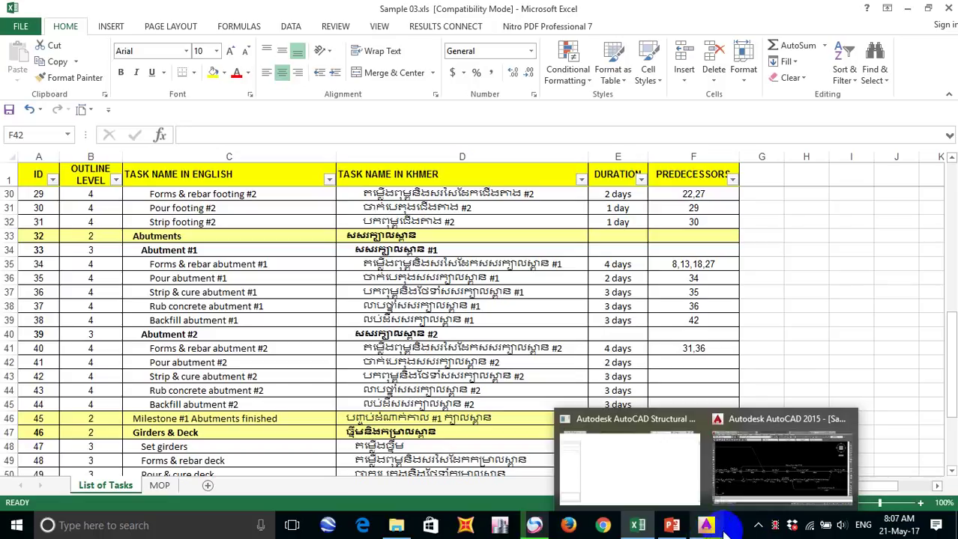
click(705, 361)
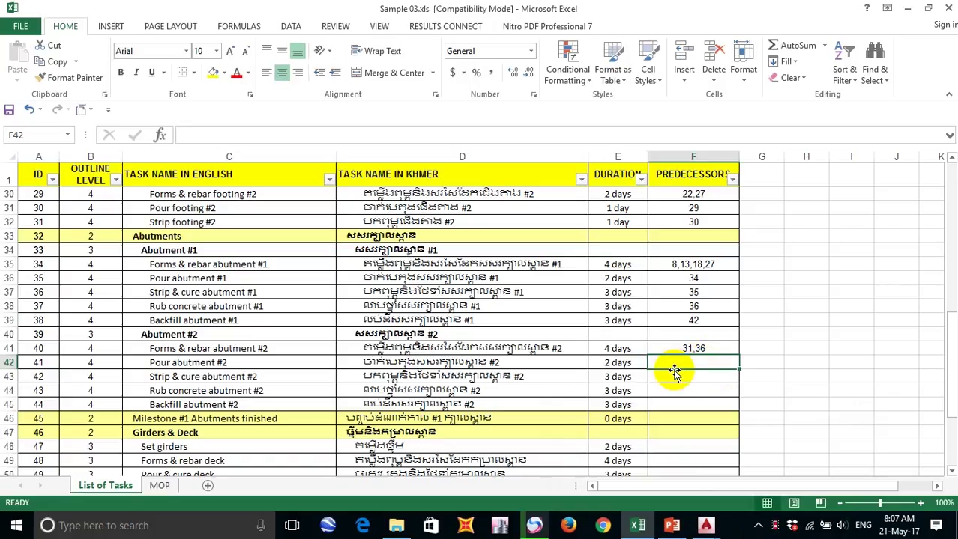
click(694, 321)
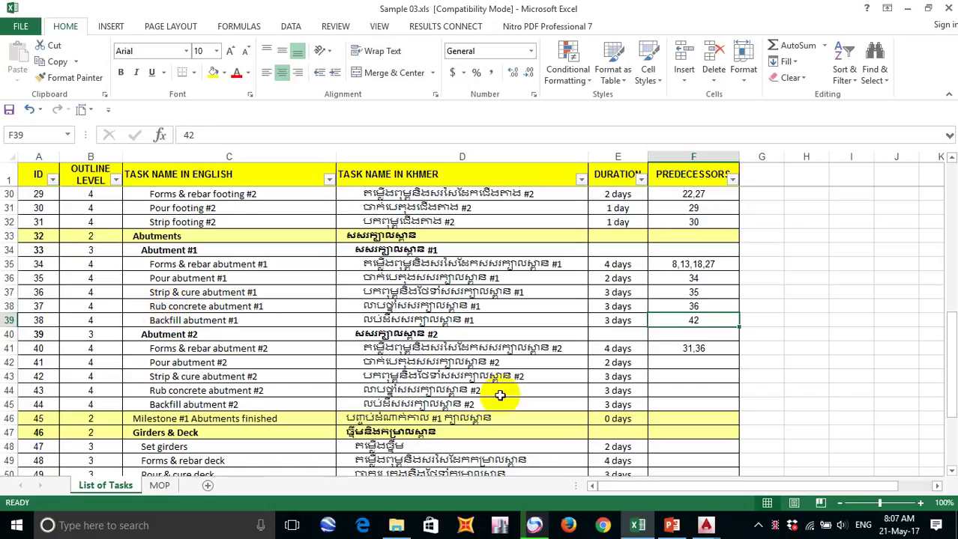
Step: Switch to the AutoCAD diagram and examine the Backfill abutment #1 label between nodes 26 and 27
click(708, 527)
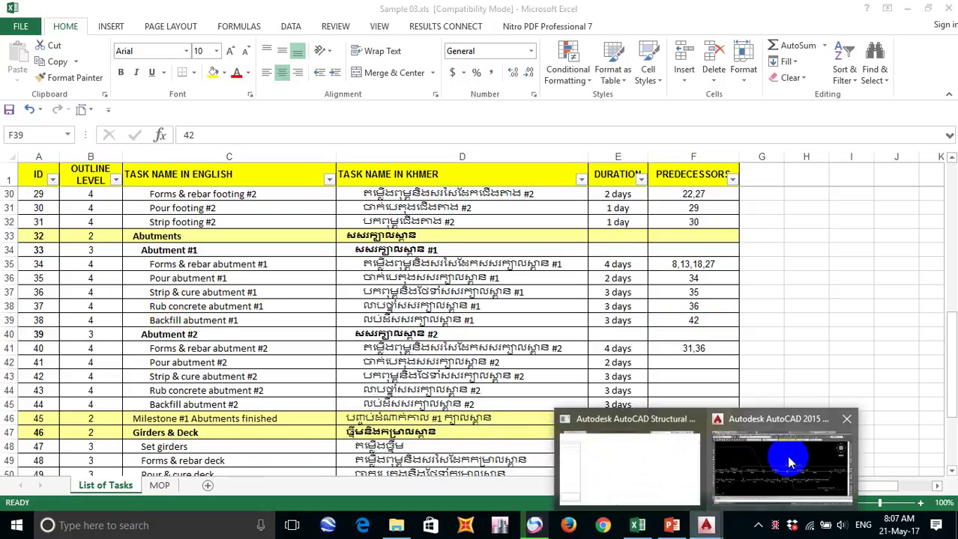
click(793, 458)
drag(498, 310, 481, 287)
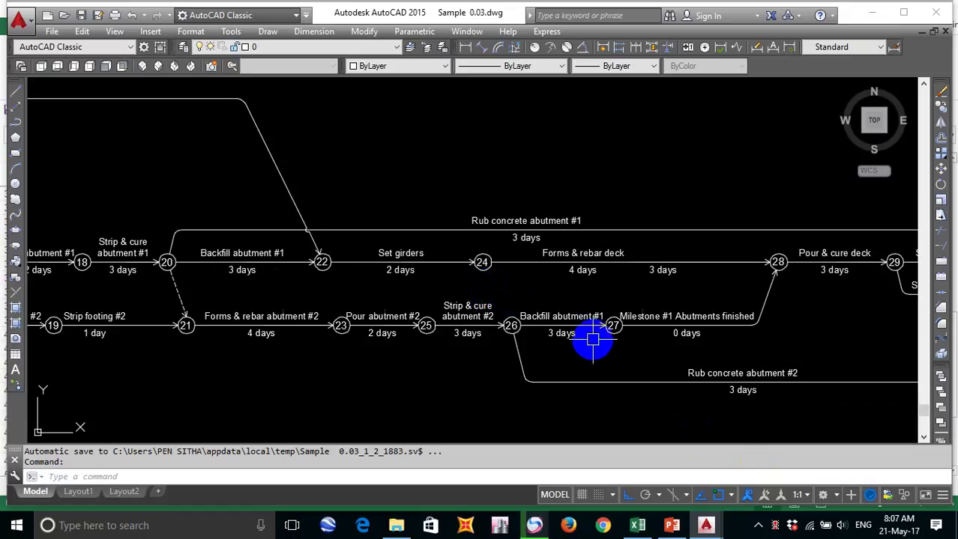
drag(592, 339, 551, 342)
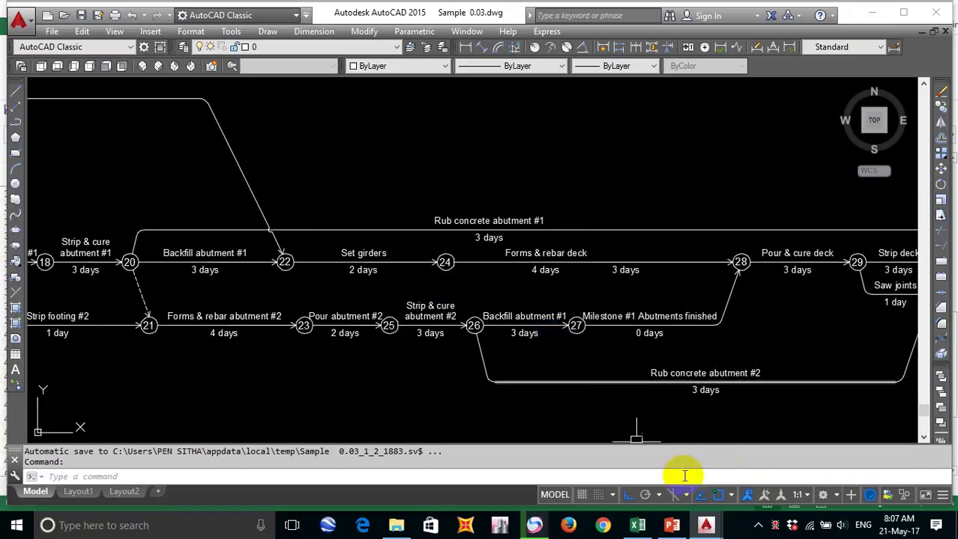
Step: Compare the abutment tasks in the Excel list with the activities labelled in the AutoCAD diagram
click(637, 525)
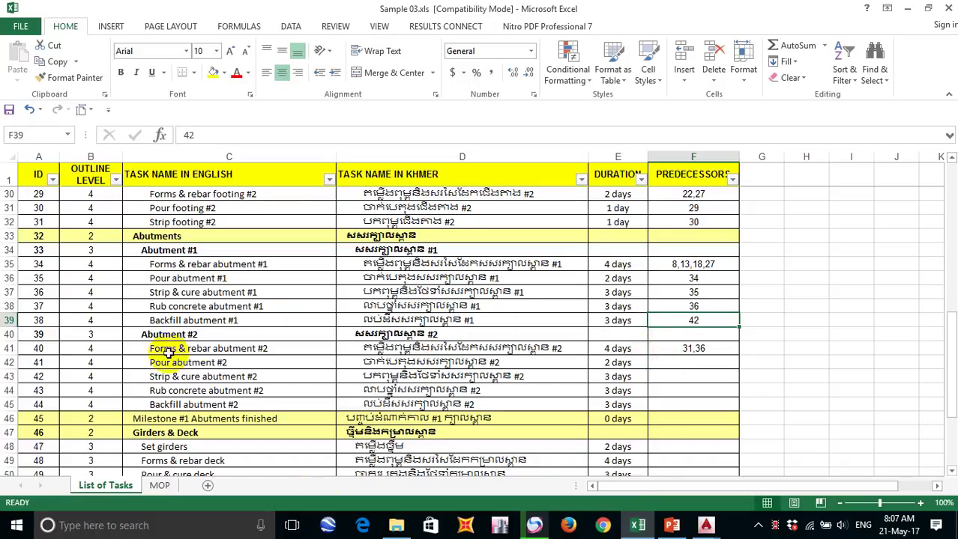
click(604, 525)
mouse_move(704, 528)
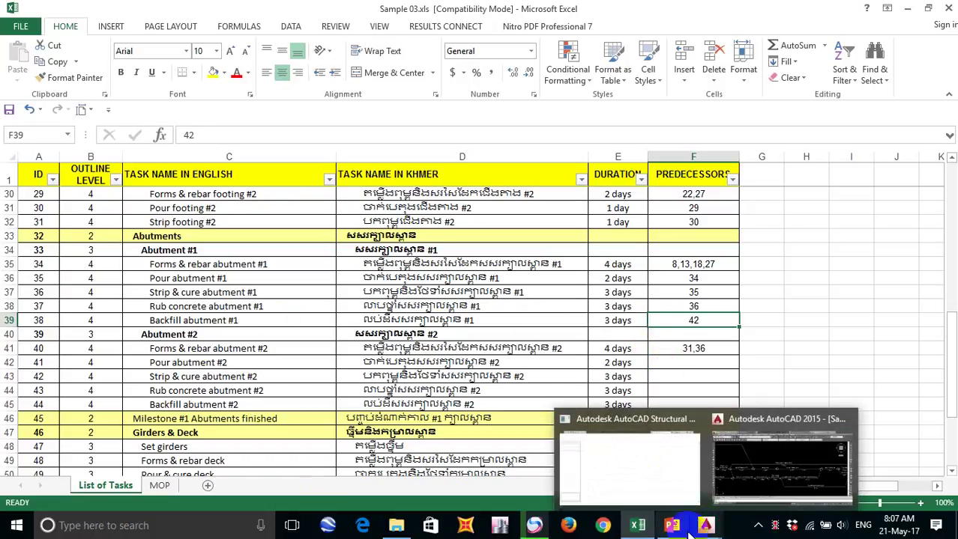
click(732, 446)
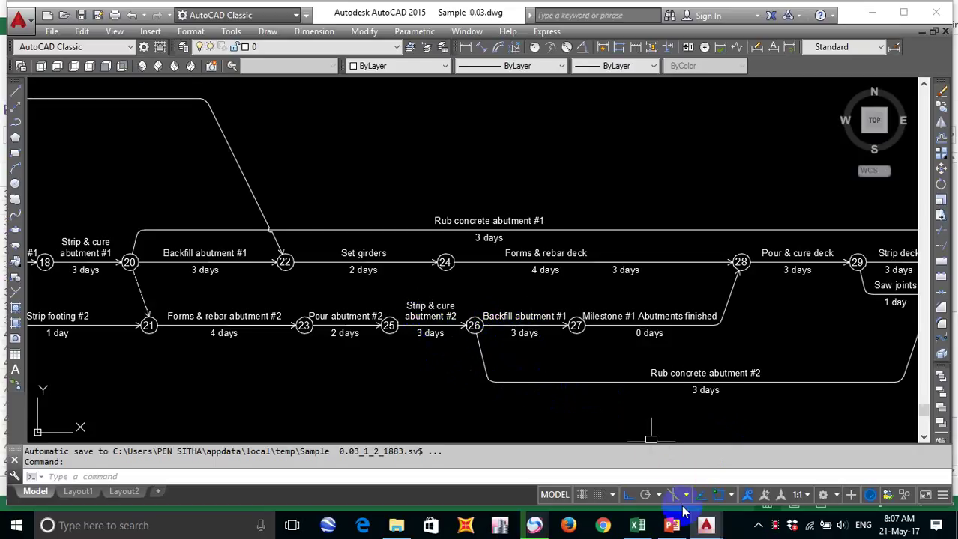
click(637, 525)
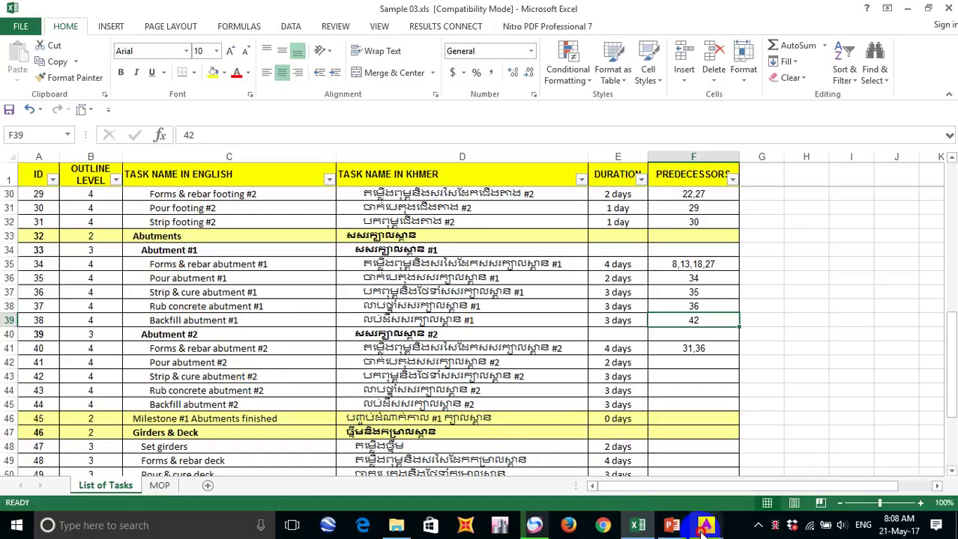
Step: Switch to the AutoCAD diagram and examine Strip & cure abutment #2 and the backfill activity around node 26 up close
mouse_move(705, 530)
click(755, 483)
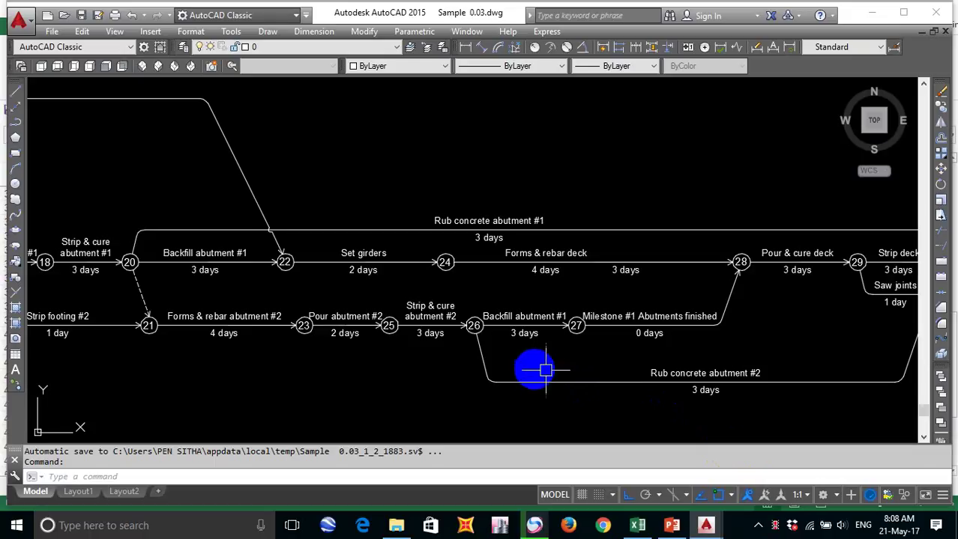
scroll(447, 329, down, 2)
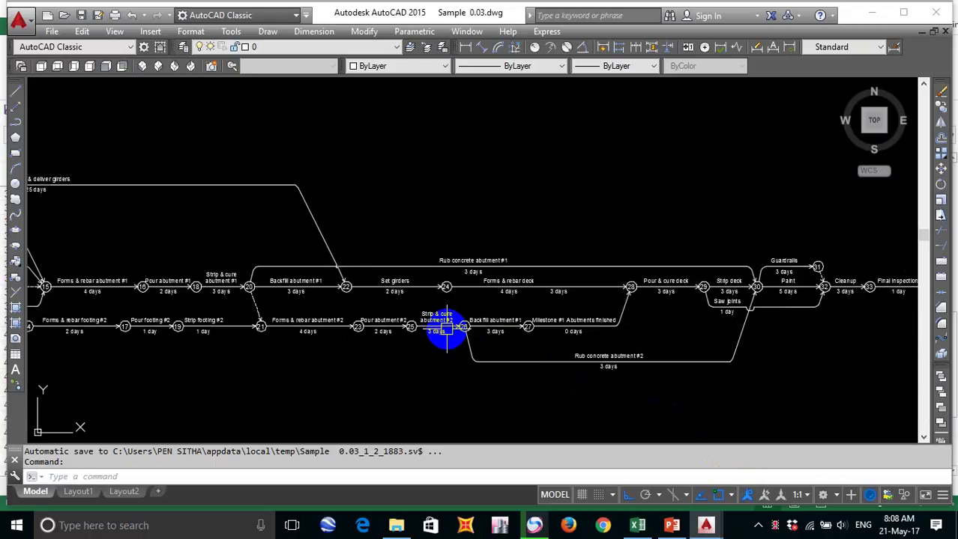
scroll(443, 330, up, 8)
scroll(441, 328, down, 2)
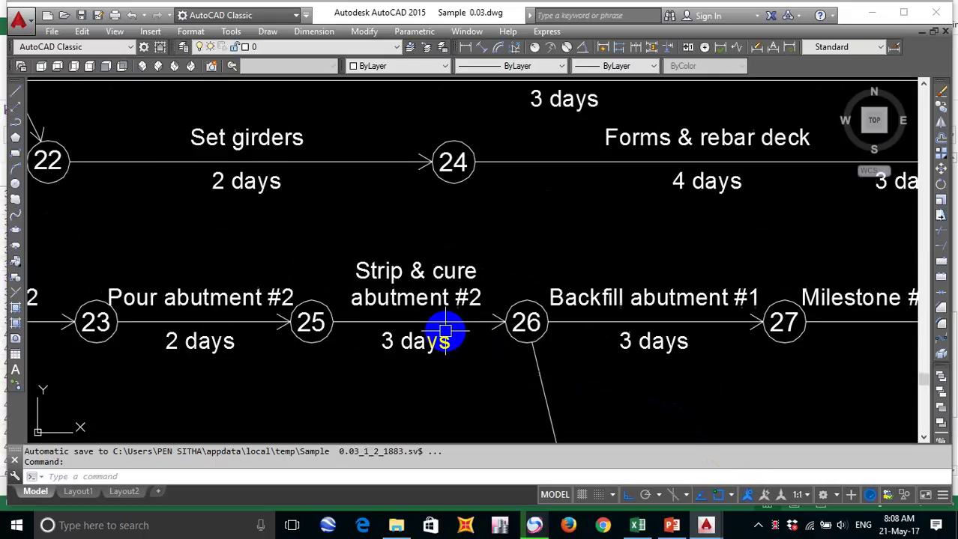
Step: Compare the Backfill abutment #1 row in the Excel task list with the activity after node 26 in the AutoCAD diagram
drag(474, 344, 466, 323)
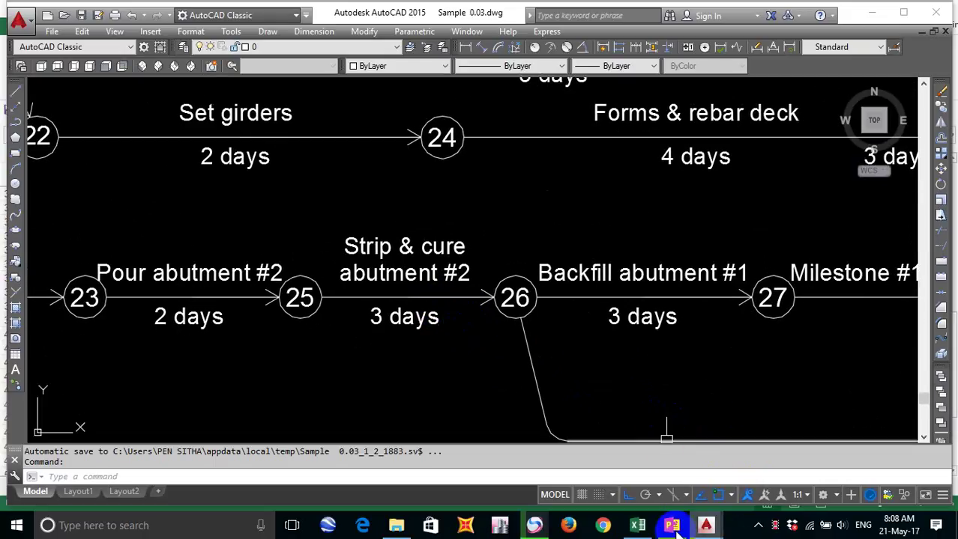
click(637, 526)
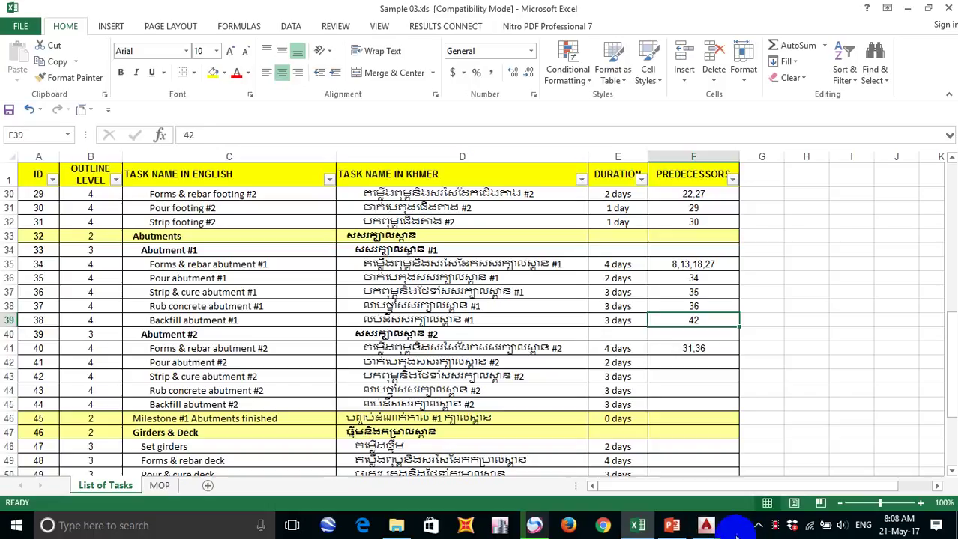
mouse_move(705, 525)
click(765, 458)
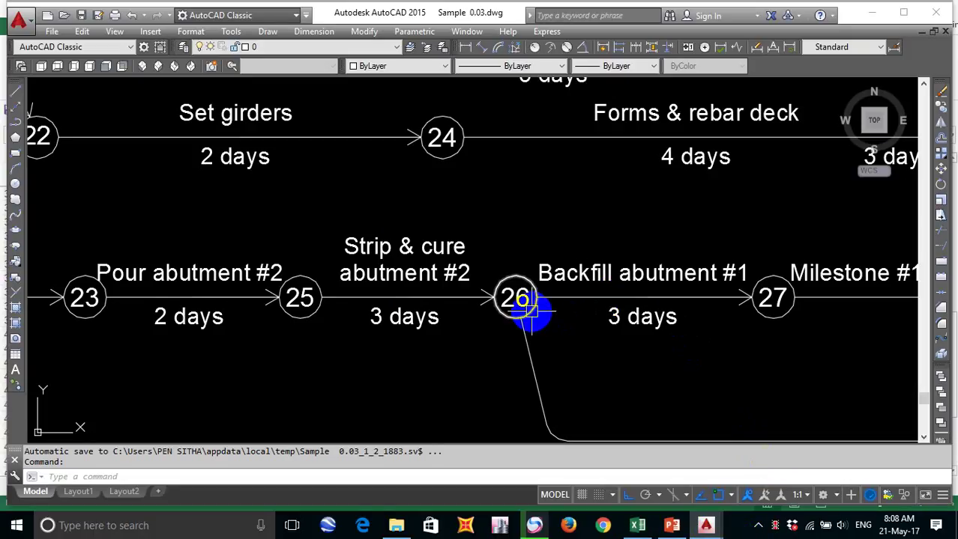
Step: Examine the AutoCAD network around nodes 20 to 33, comparing the two Backfill abutment #1 activities and the paths that follow them
scroll(591, 310, down, 2)
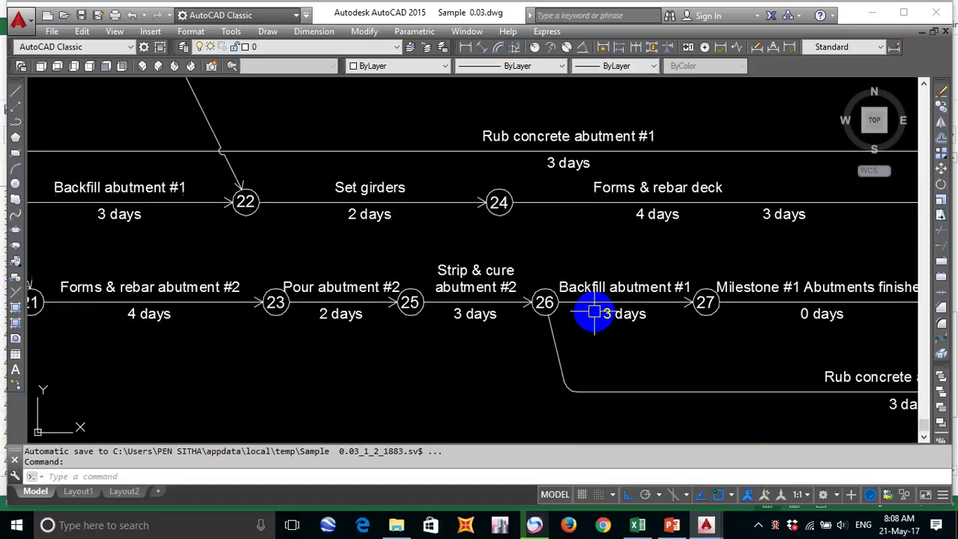
drag(671, 332, 662, 332)
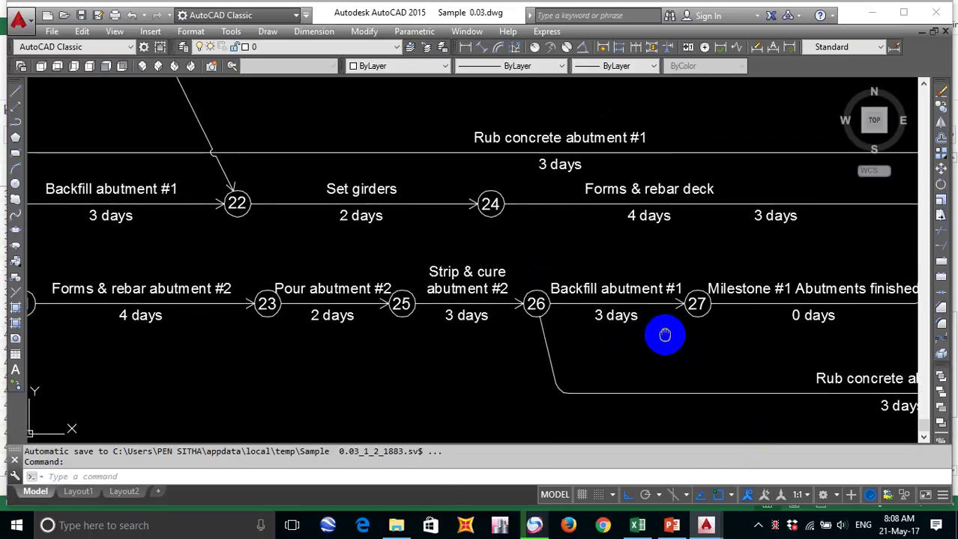
scroll(644, 325, down, 2)
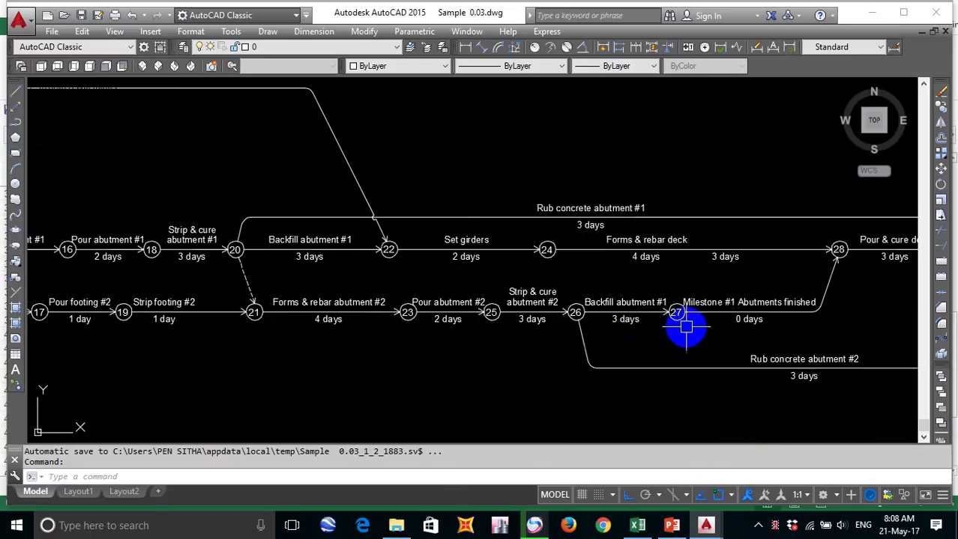
drag(684, 325, 373, 333)
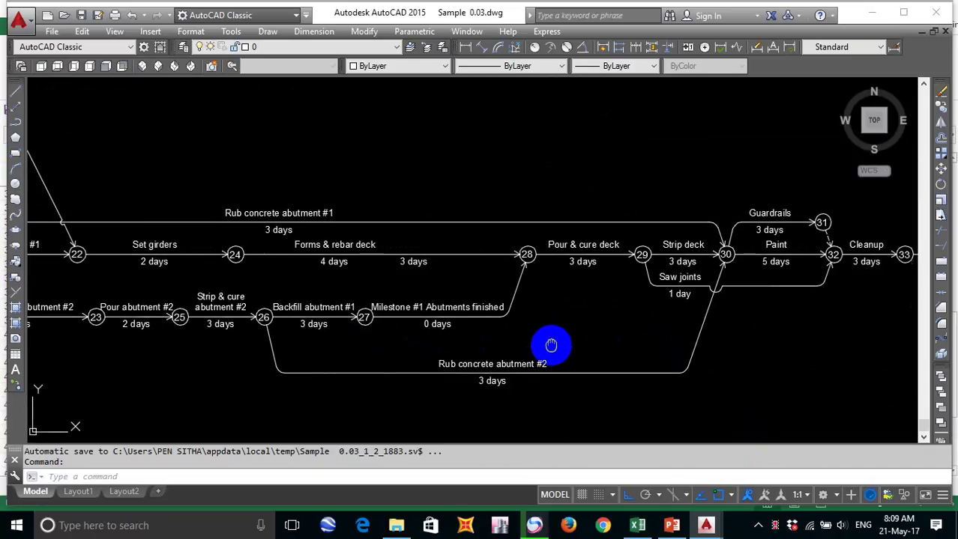
drag(551, 344, 553, 346)
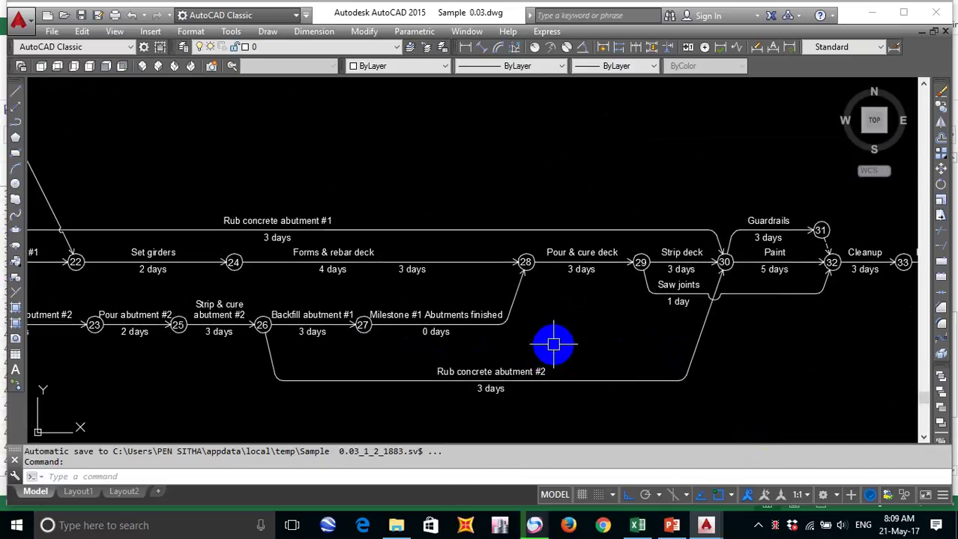
drag(468, 354, 730, 354)
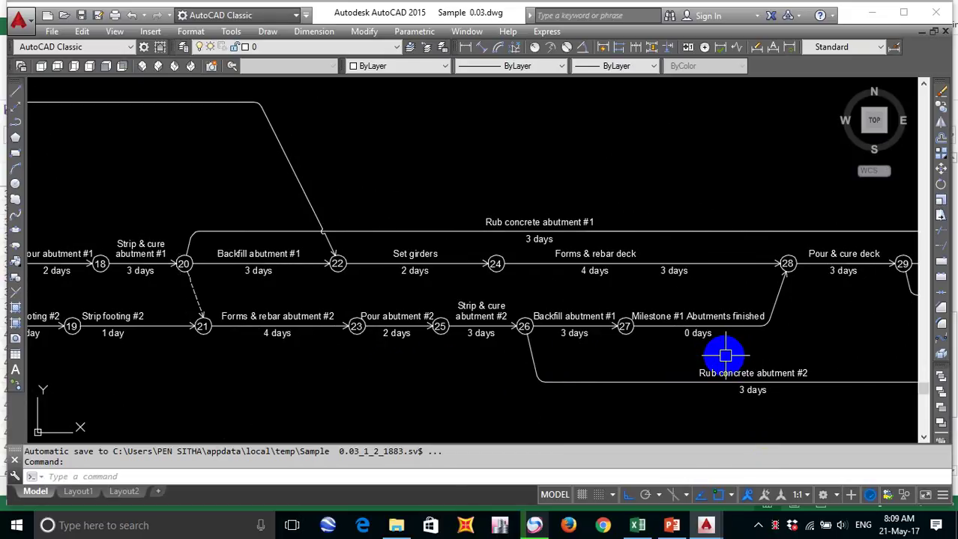
Step: Correct the label of the activity between nodes 26 and 27 to read "Backfill abutment #2"
scroll(613, 318, up, 6)
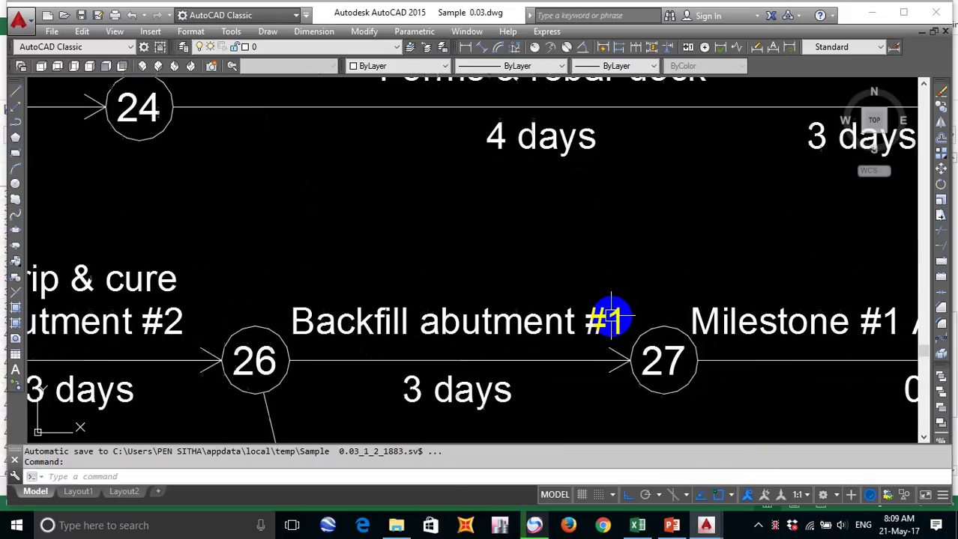
click(614, 320)
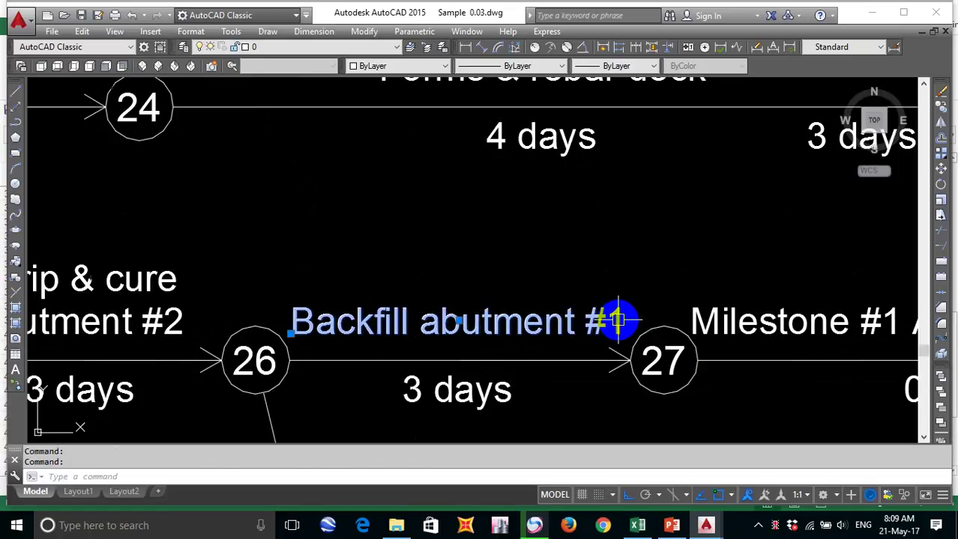
double_click(584, 328)
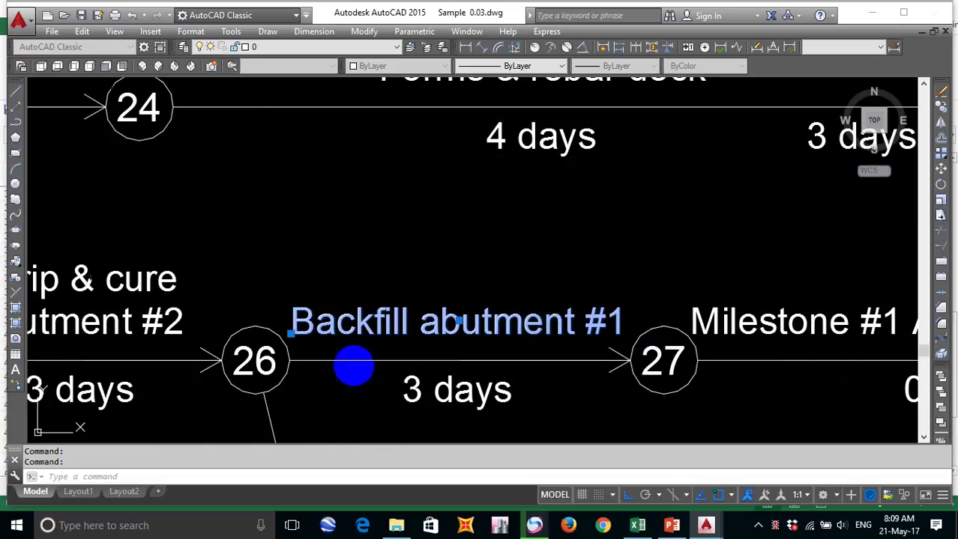
click(312, 452)
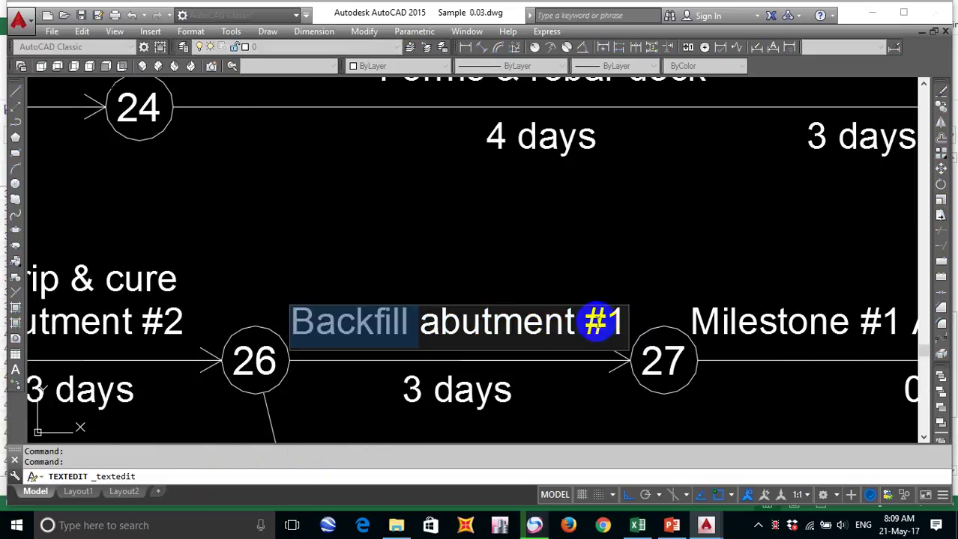
click(621, 318)
key(BackSpace)
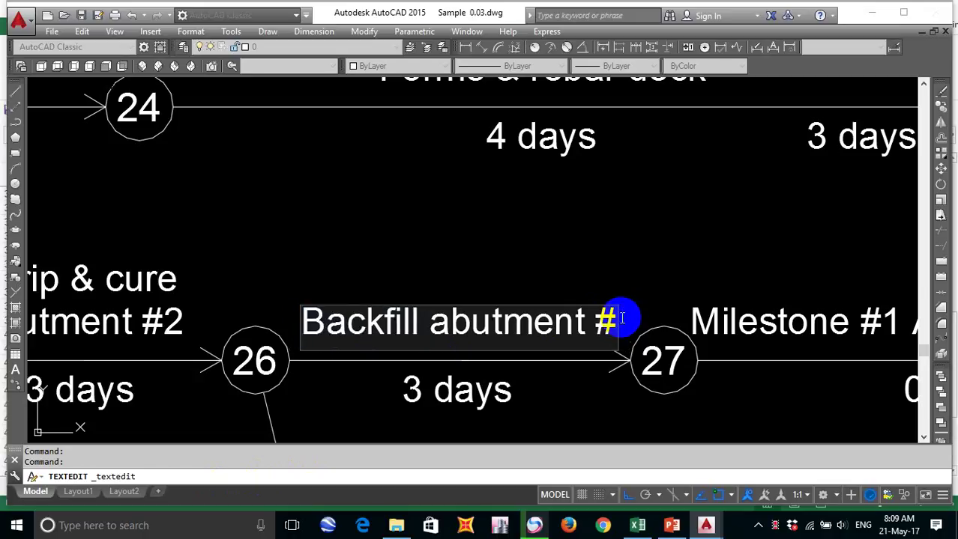
text(2)
click(641, 248)
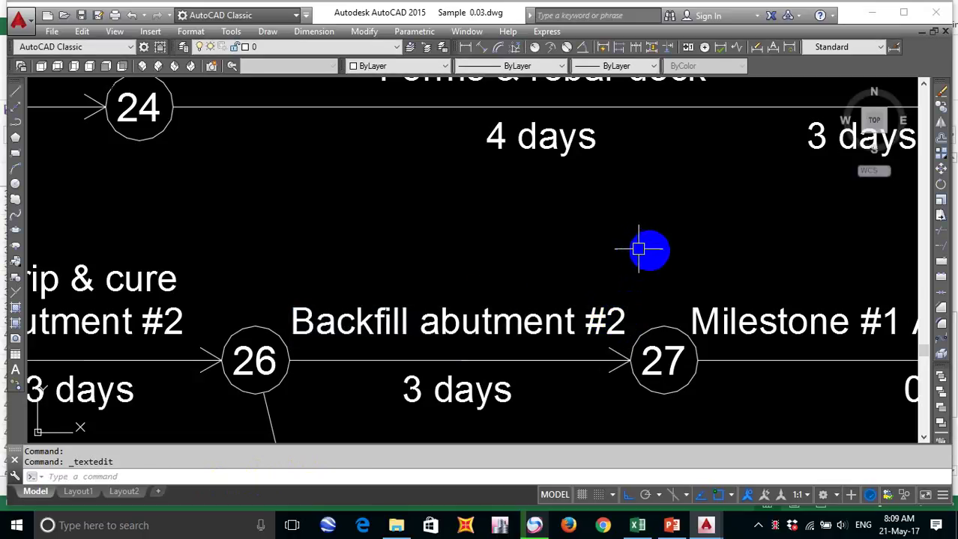
scroll(482, 296, down, 1)
scroll(556, 342, down, 5)
scroll(576, 331, up, 3)
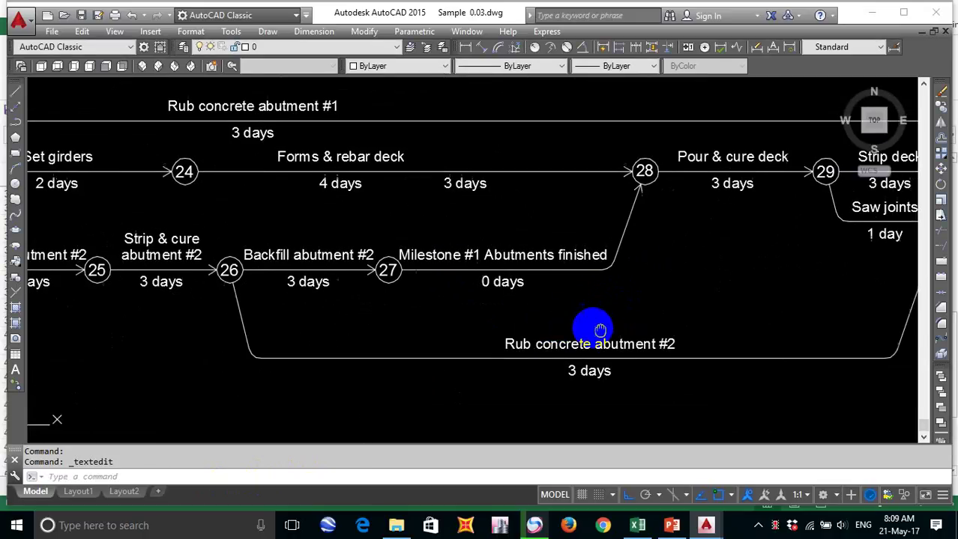
Step: Switch to Excel and set the predecessor of Backfill abutment #1 to 36
click(638, 527)
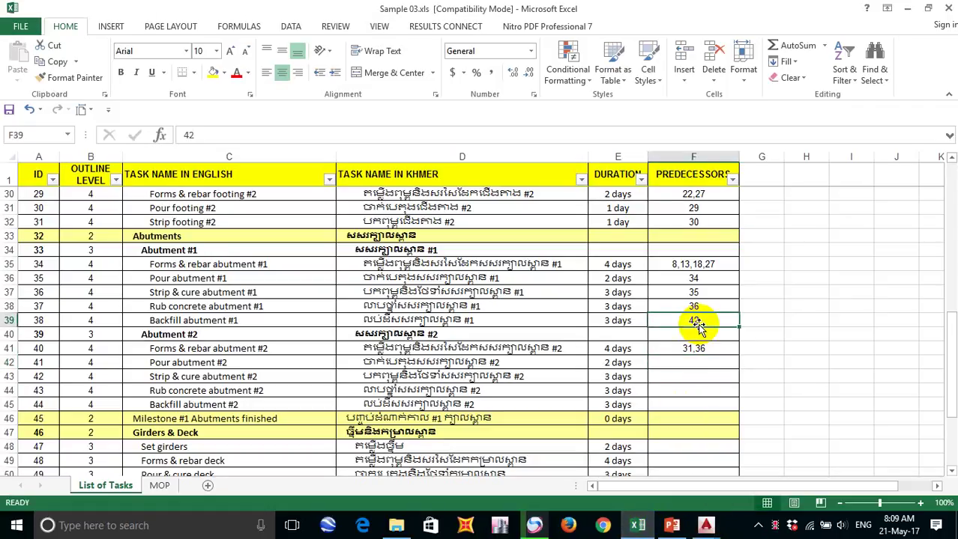
text(36)
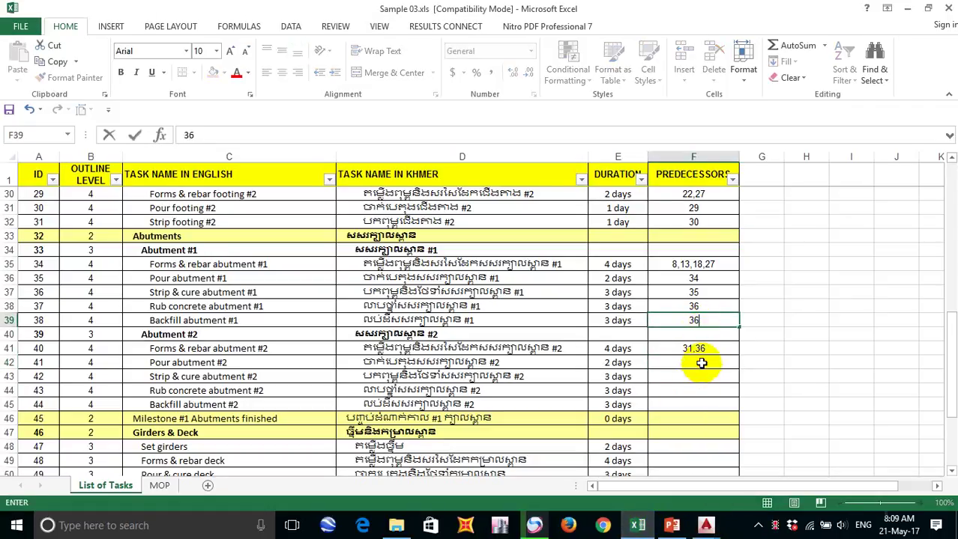
click(702, 364)
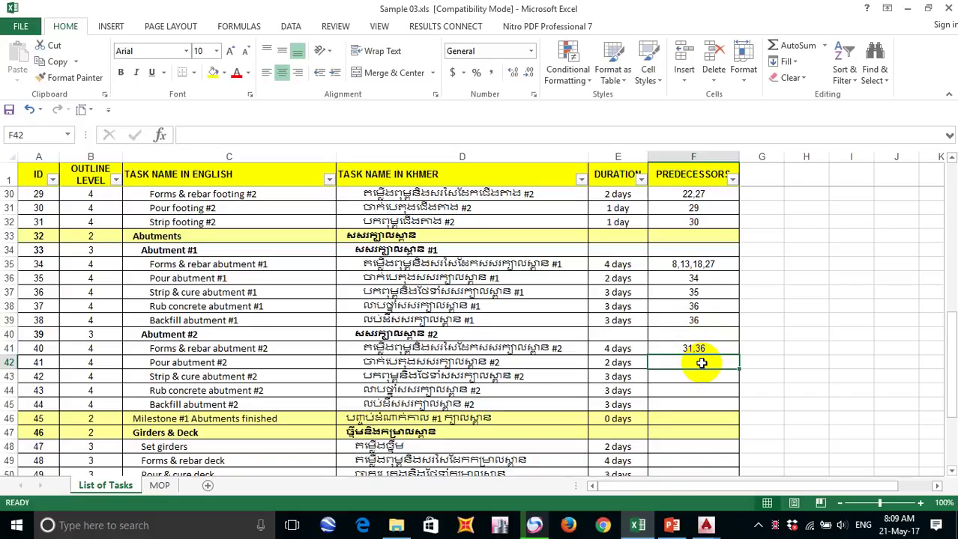
Step: Enter the Abutment #2 predecessors: 40 for Pour, 41 for Strip & cure, and 42 for both Rub concrete and Backfill
text(40)
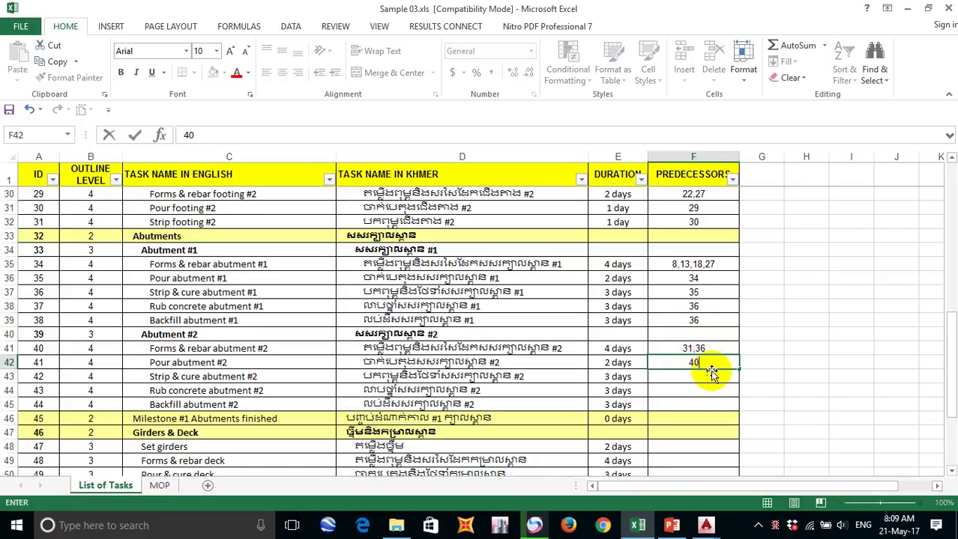
key(Return)
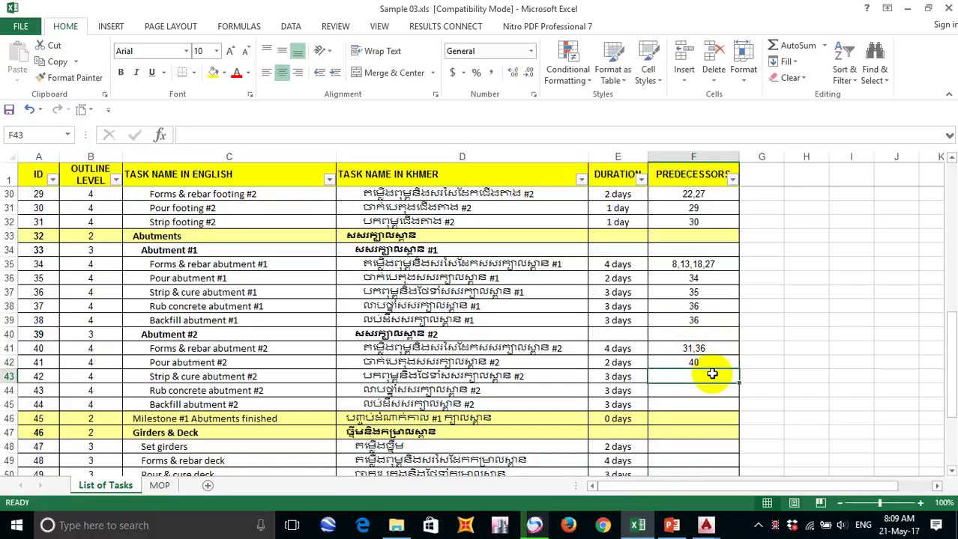
text(41)
key(Return)
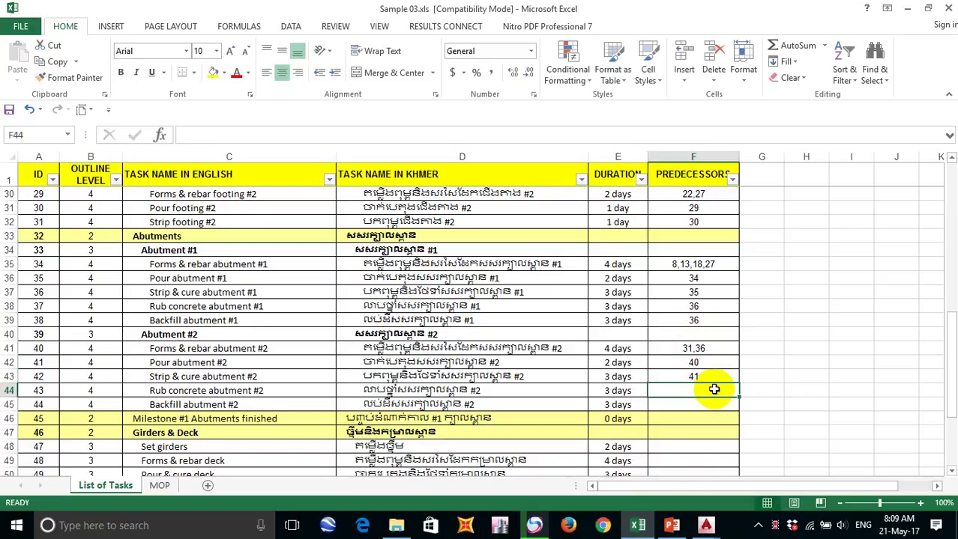
text(42)
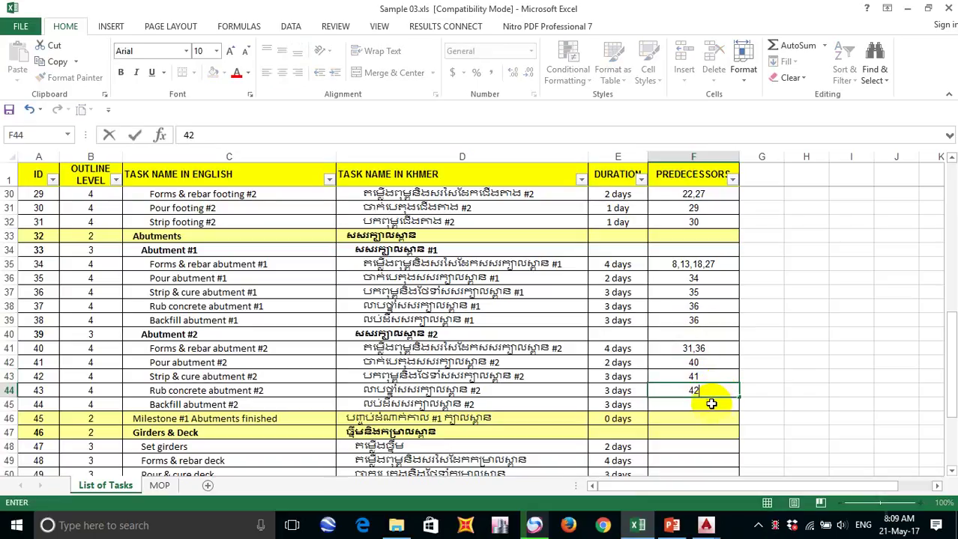
key(Return)
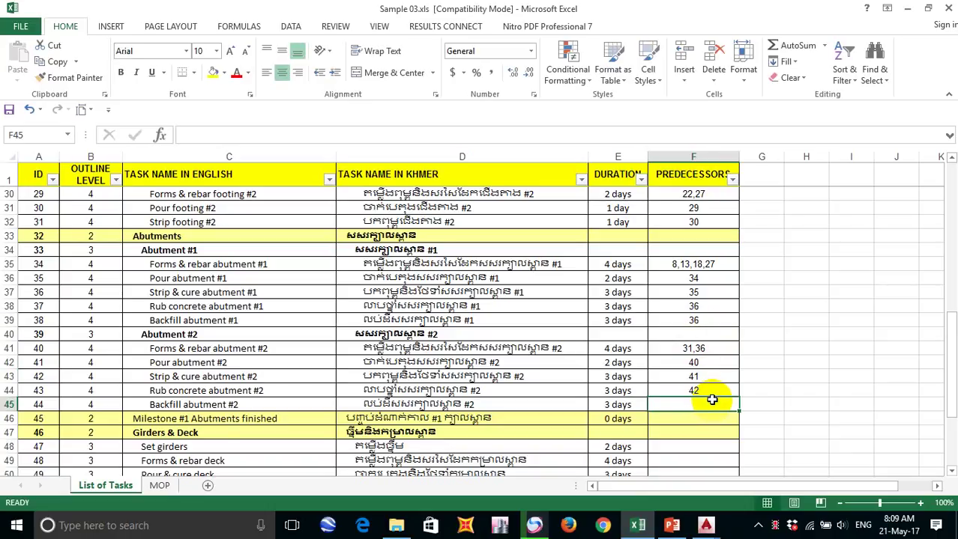
text(42)
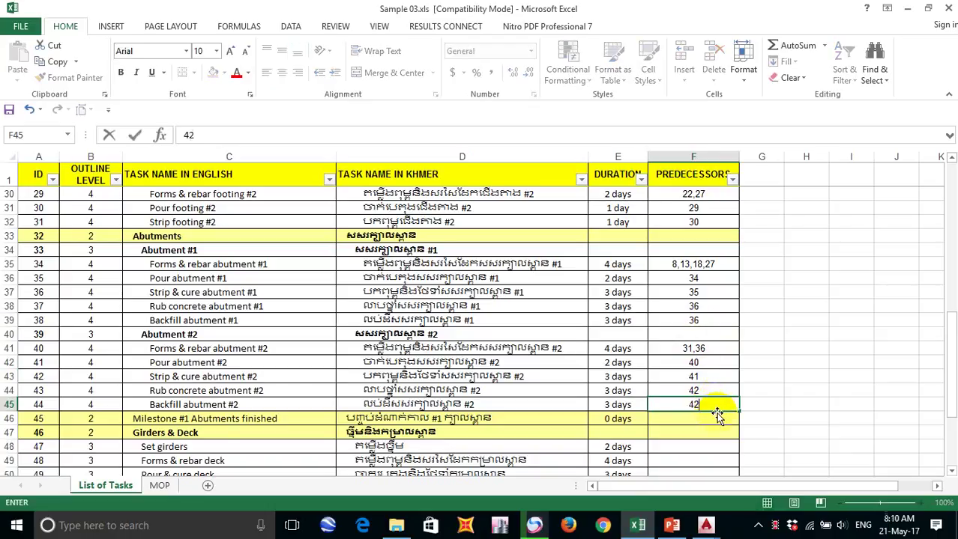
key(Return)
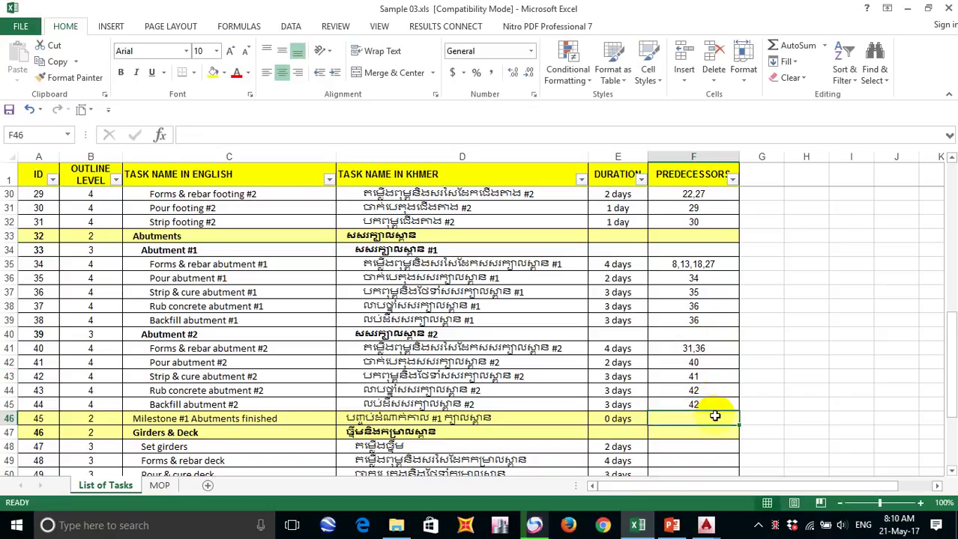
Step: Enter 44 as the predecessor of Milestone #1 Abutments finished, and select the predecessor cell of Pour & cure deck
text(44)
key(Return)
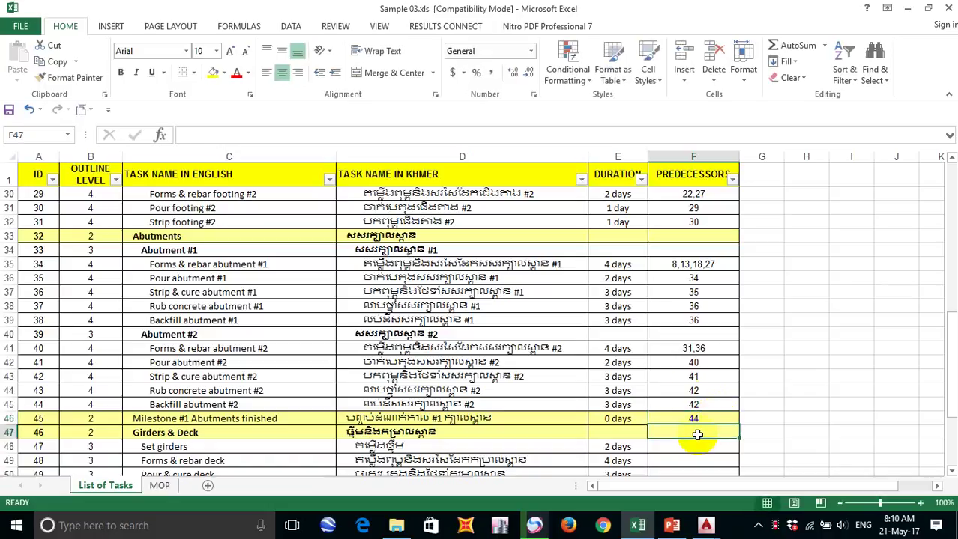
scroll(682, 394, down, 4)
scroll(684, 395, up, 1)
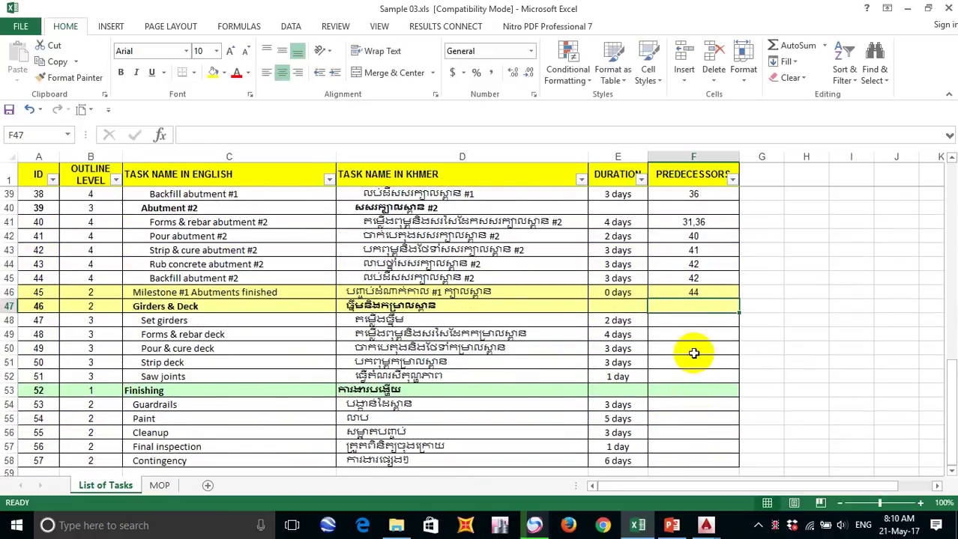
click(699, 344)
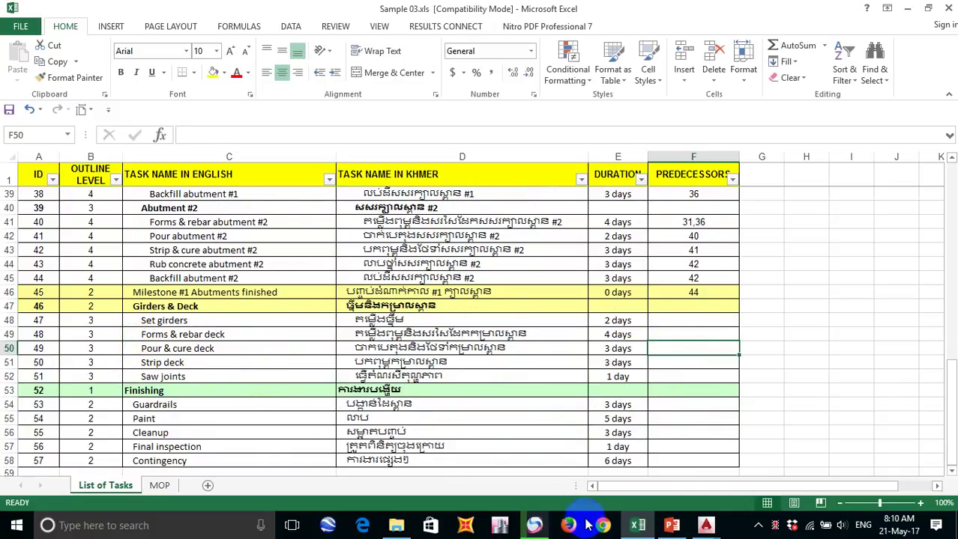
Step: Switch to the AutoCAD diagram and examine the girder, deck and finishing activities and the abutment paths leading into them
click(706, 527)
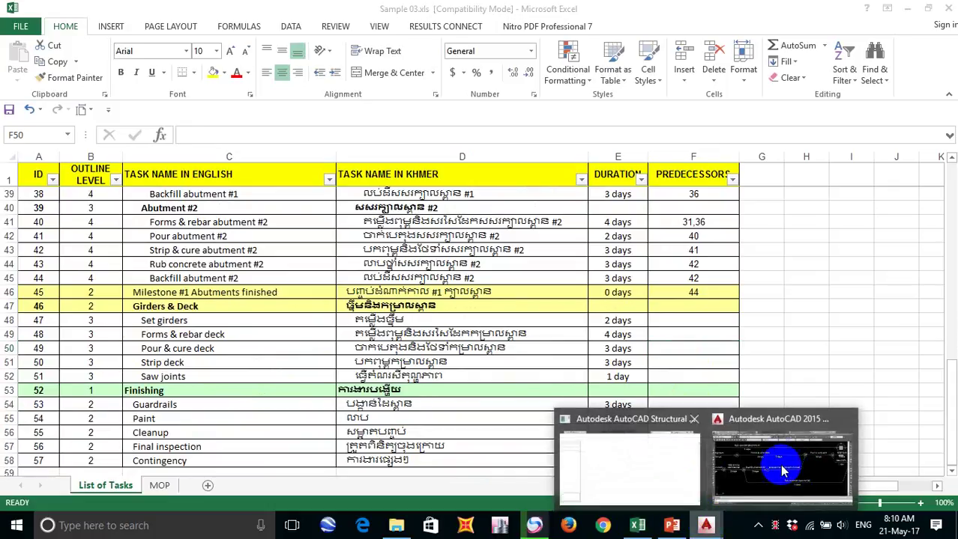
click(759, 451)
scroll(583, 372, down, 1)
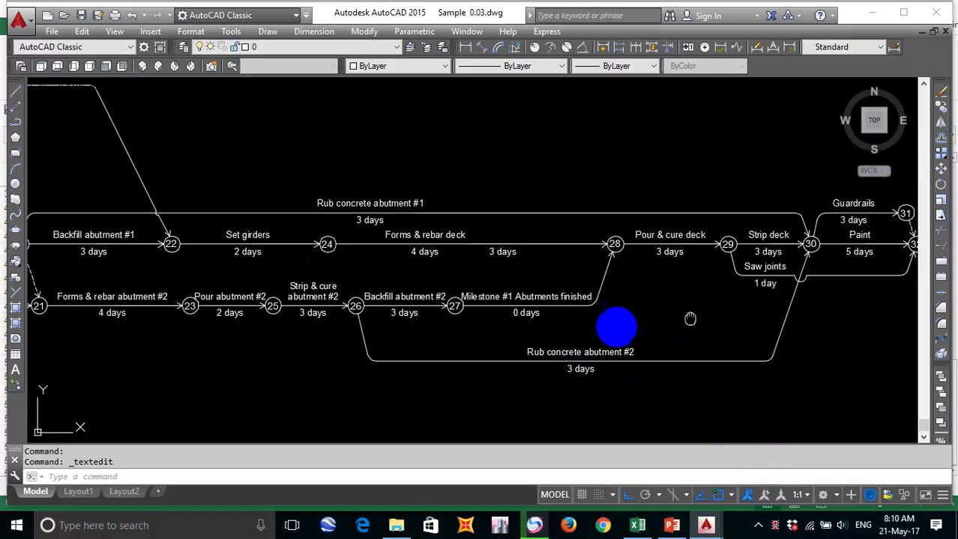
drag(616, 325, 453, 338)
drag(667, 279, 547, 296)
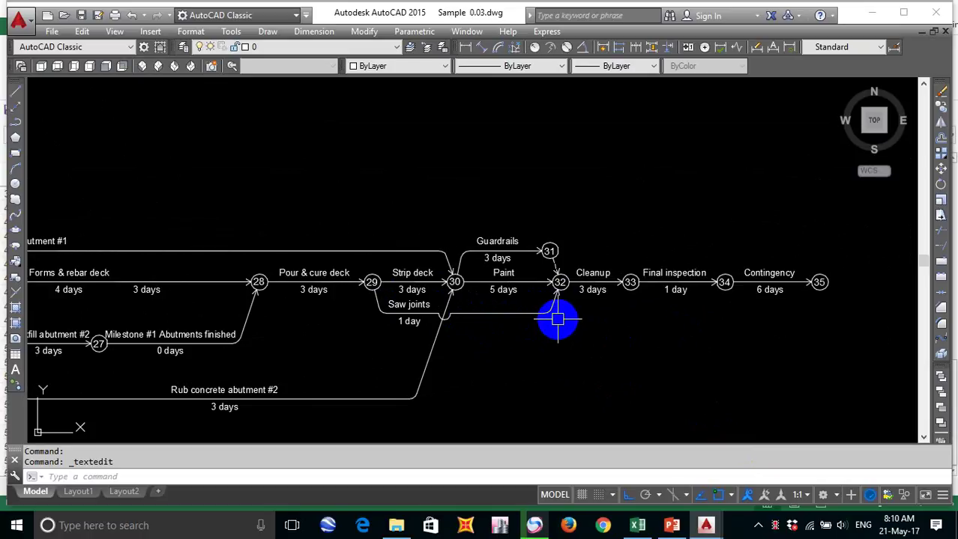
drag(357, 332, 744, 313)
drag(470, 324, 499, 331)
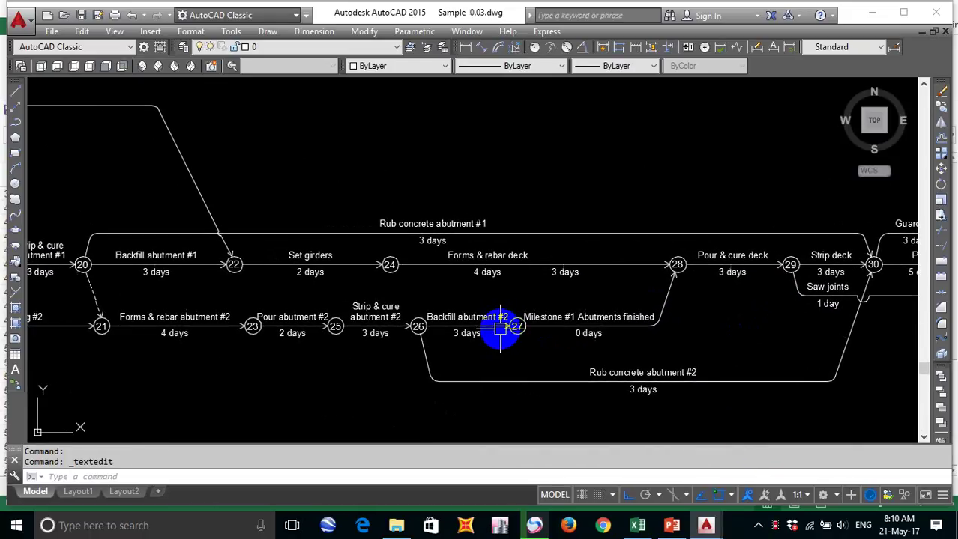
scroll(385, 342, up, 2)
drag(415, 335, 498, 342)
scroll(464, 341, down, 2)
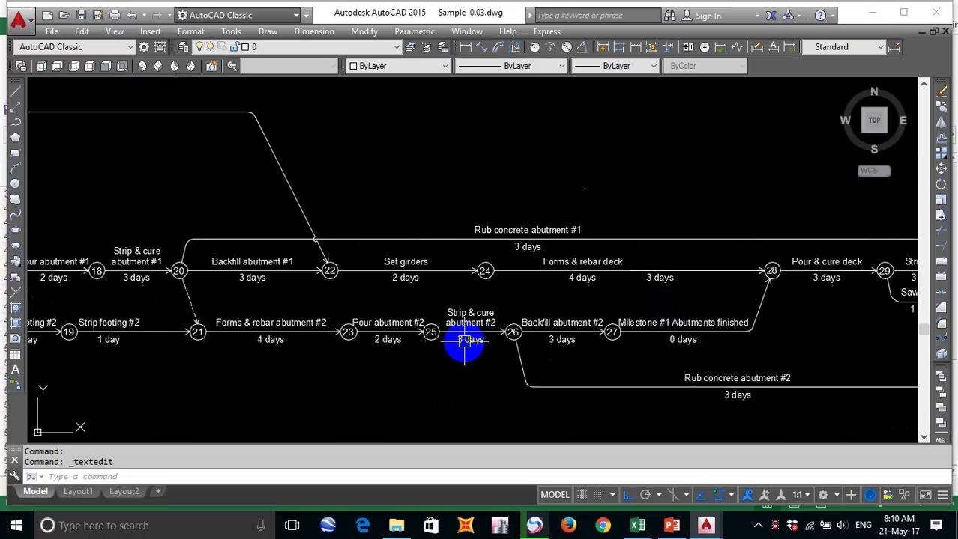
scroll(465, 341, down, 2)
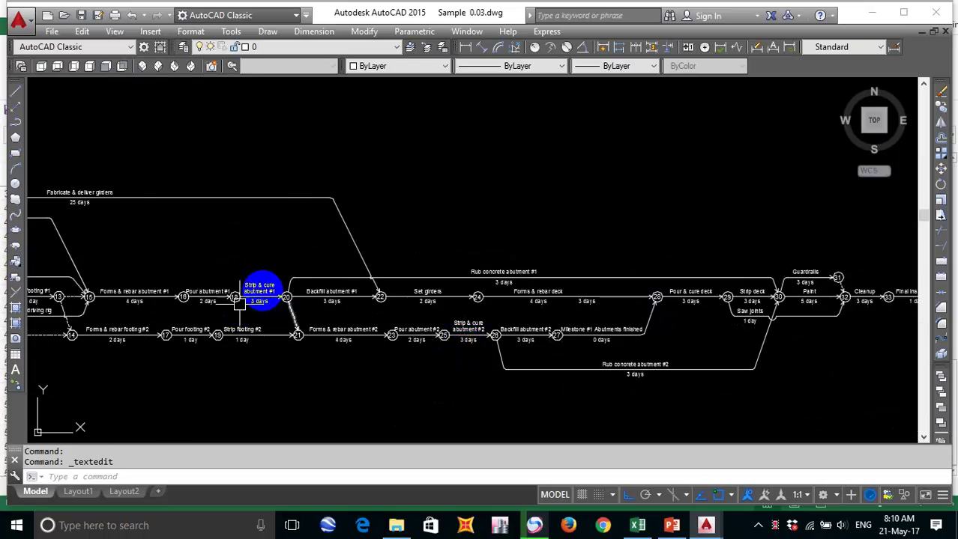
Step: Examine the paths into Set girders in the network diagram, and switch to Excel to look over the Girders & Deck tasks
scroll(294, 291, up, 2)
scroll(314, 309, down, 1)
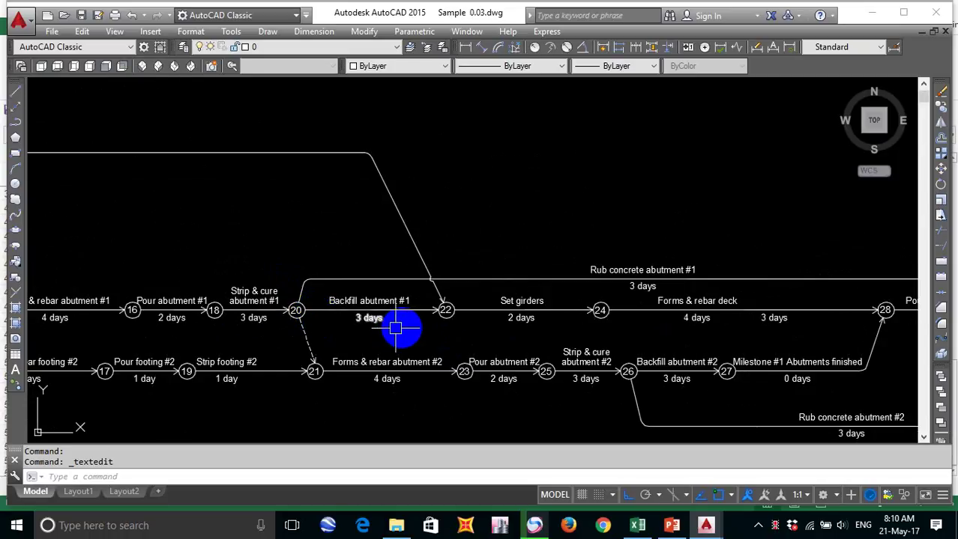
drag(404, 326, 403, 336)
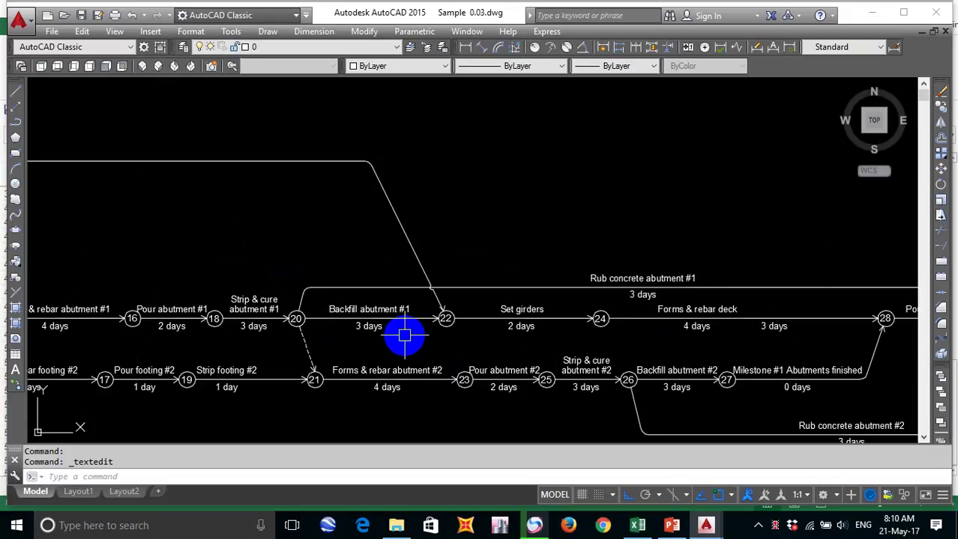
scroll(397, 296, down, 2)
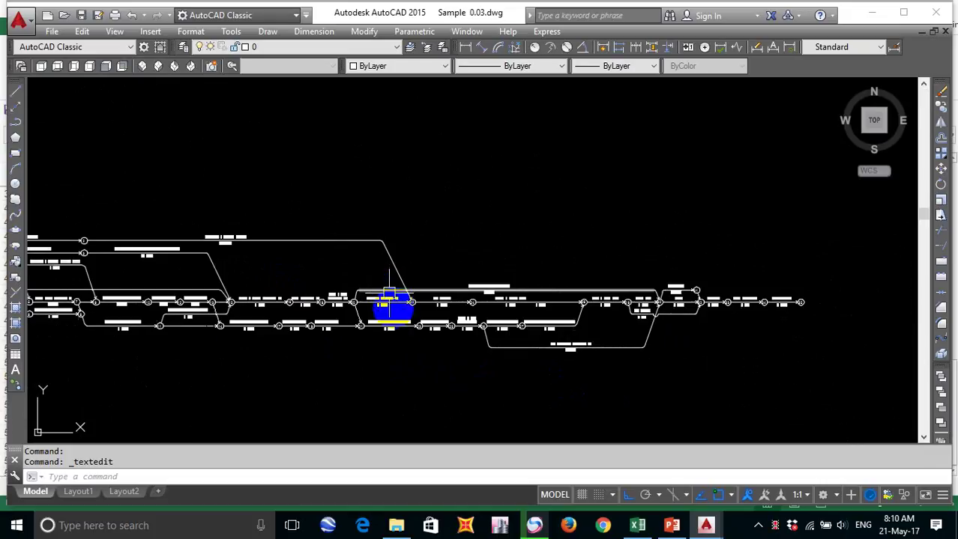
scroll(392, 303, up, 2)
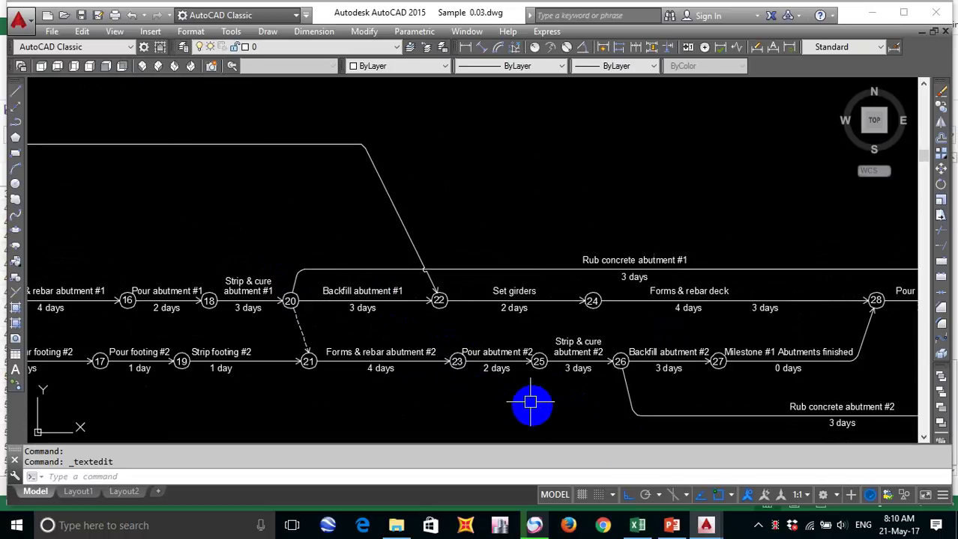
click(637, 525)
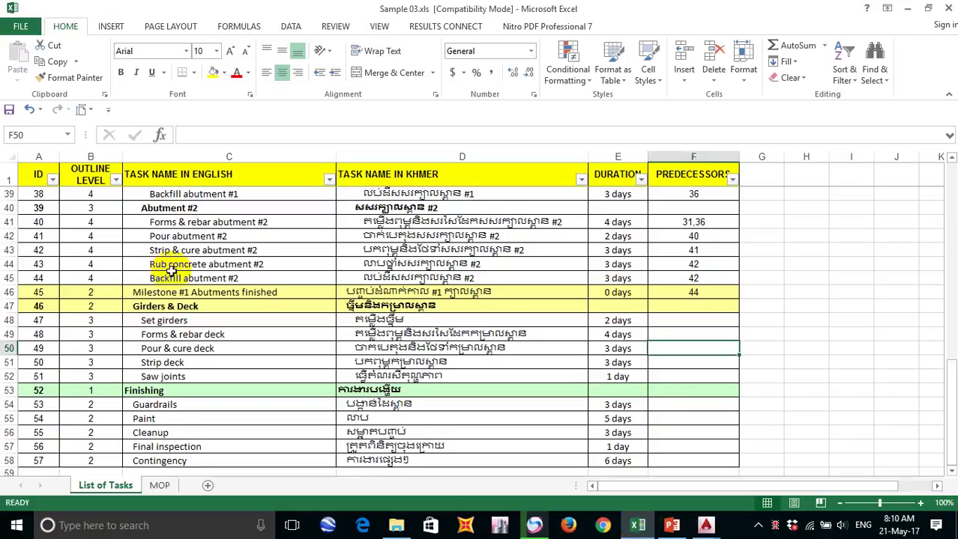
scroll(179, 253, up, 1)
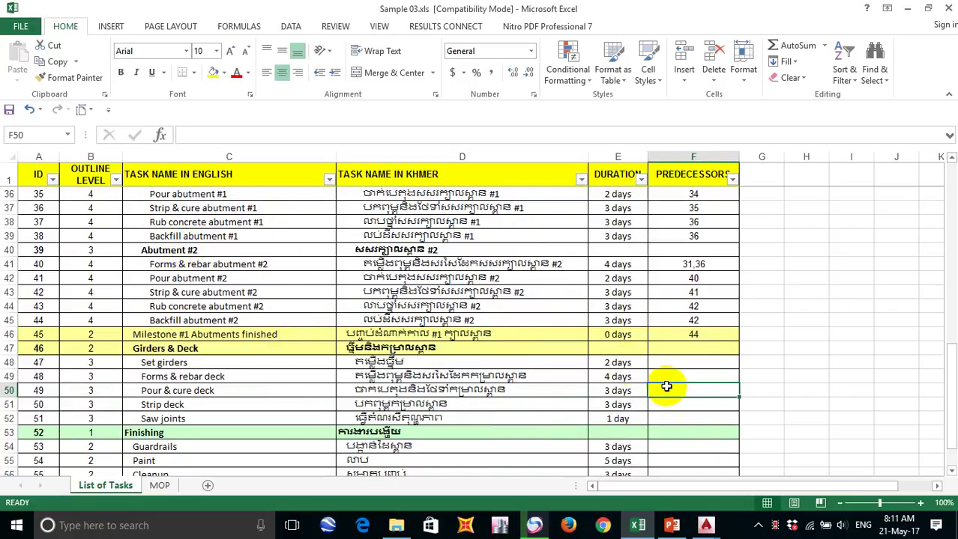
Step: Switch to AutoCAD to examine the deck and finishing activities, and return to Excel to locate the Set girders and Forms & rebar deck tasks
click(707, 527)
click(760, 469)
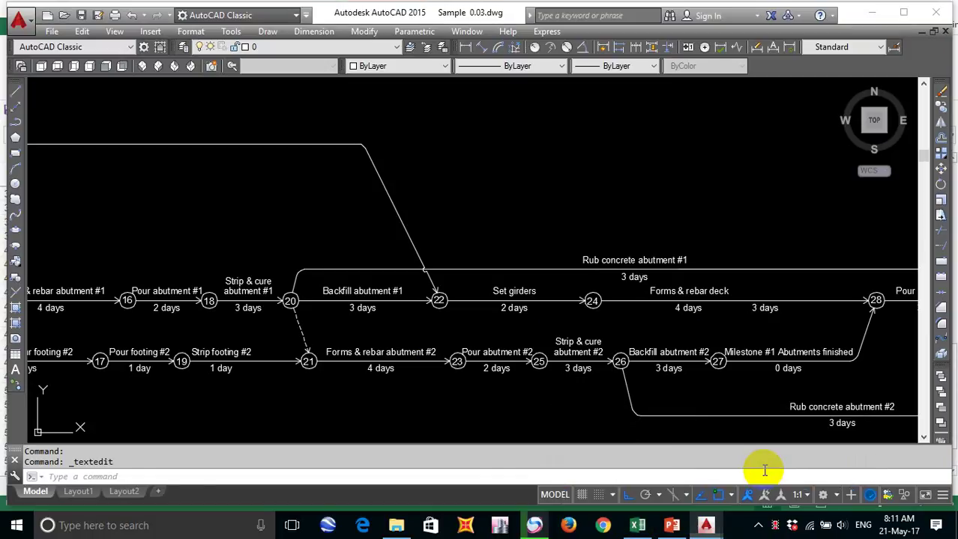
drag(880, 358, 588, 347)
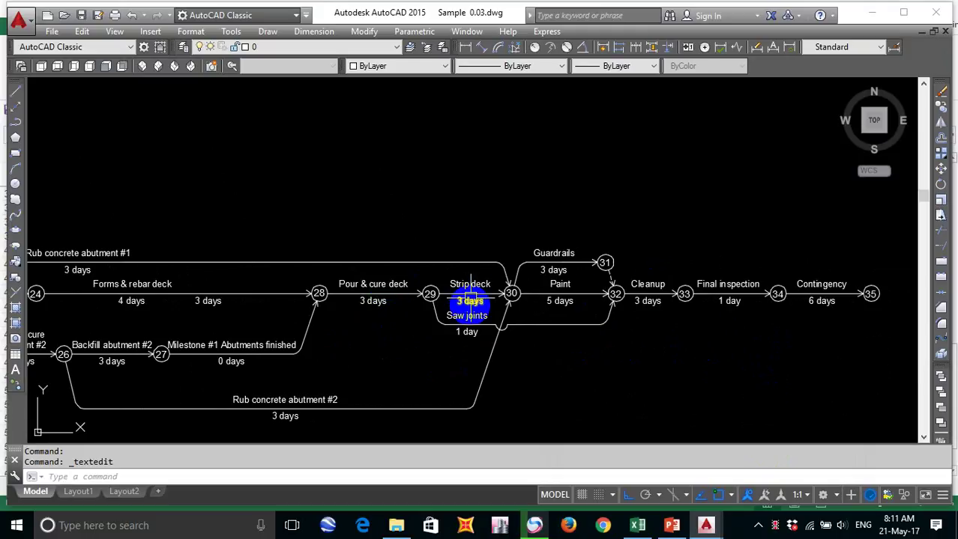
drag(367, 305, 385, 306)
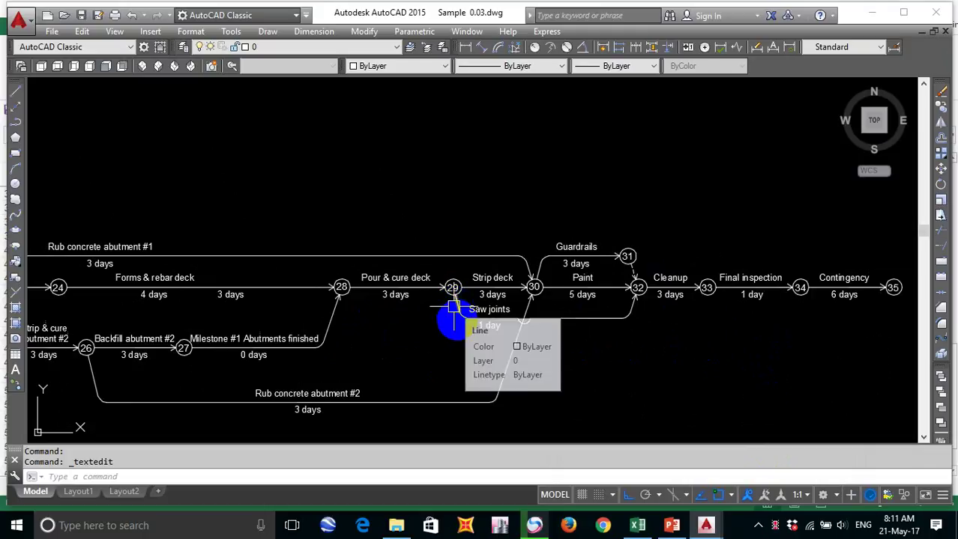
click(637, 528)
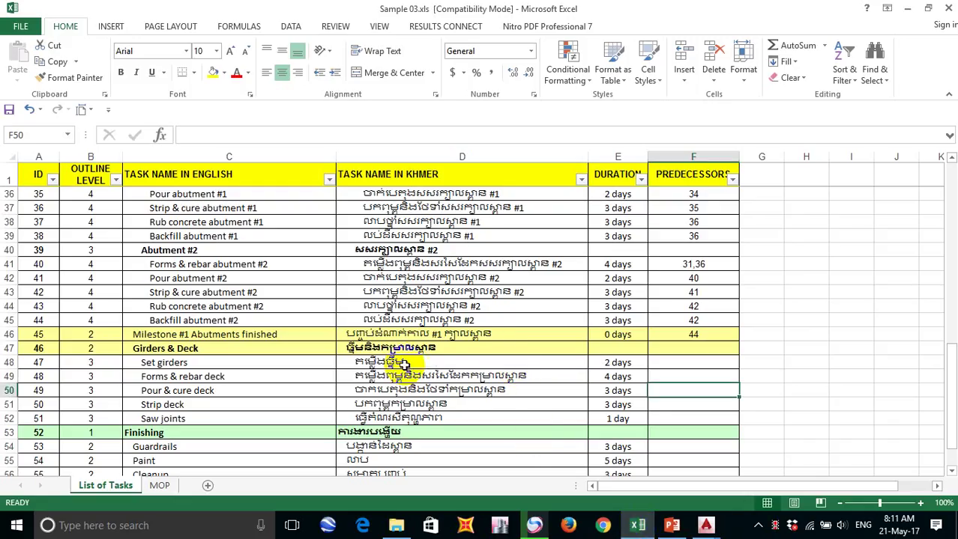
click(719, 364)
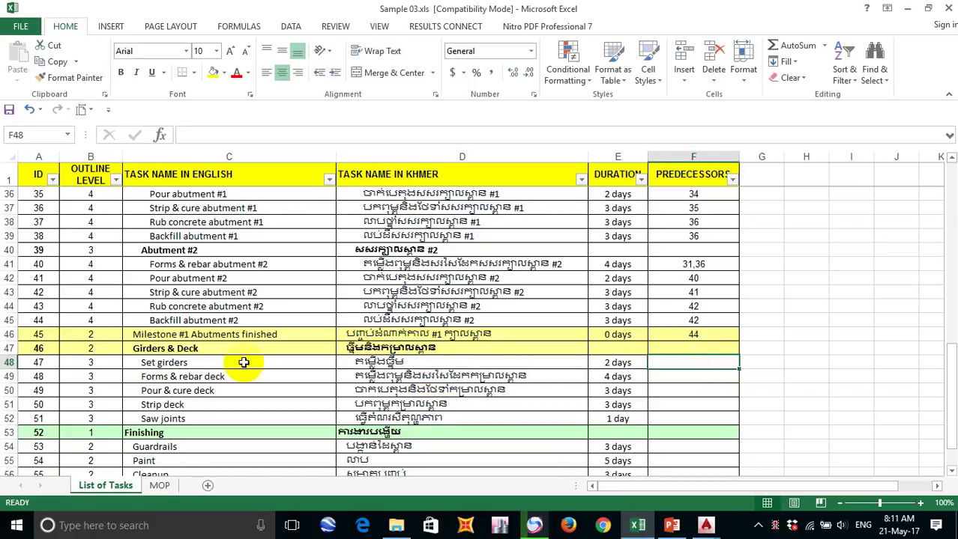
click(197, 385)
click(247, 375)
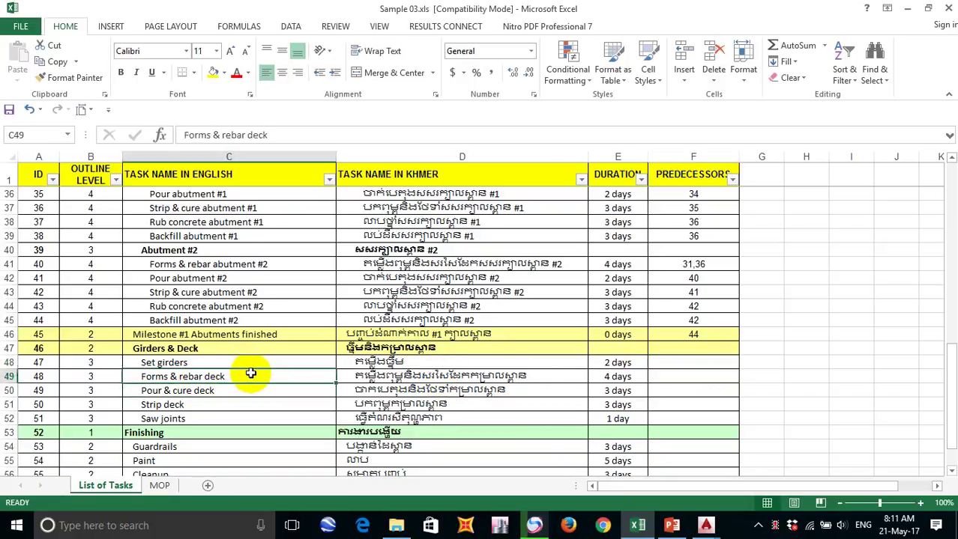
Step: Check in the AutoCAD diagram which activities lead into Pour & cure deck, and return to Excel to locate that task
click(708, 526)
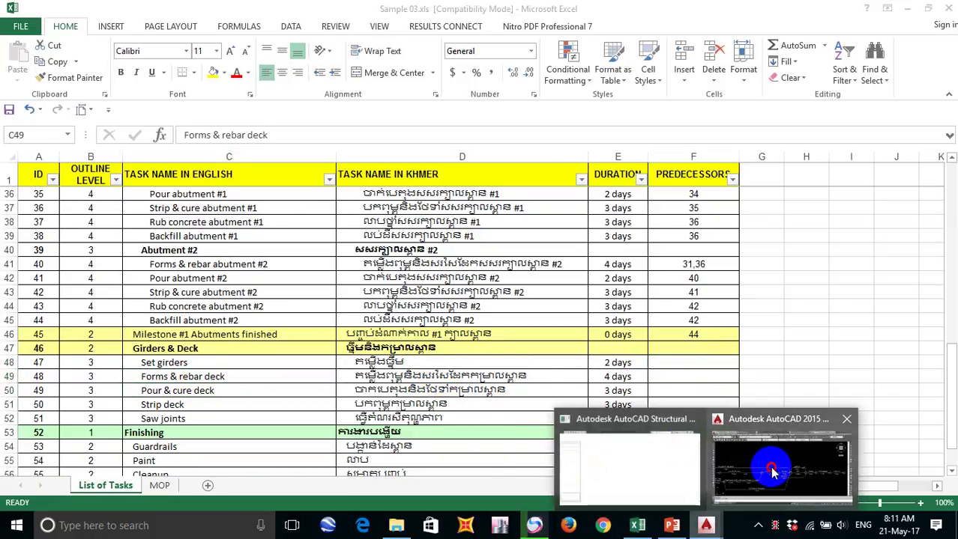
click(795, 451)
drag(795, 396, 763, 396)
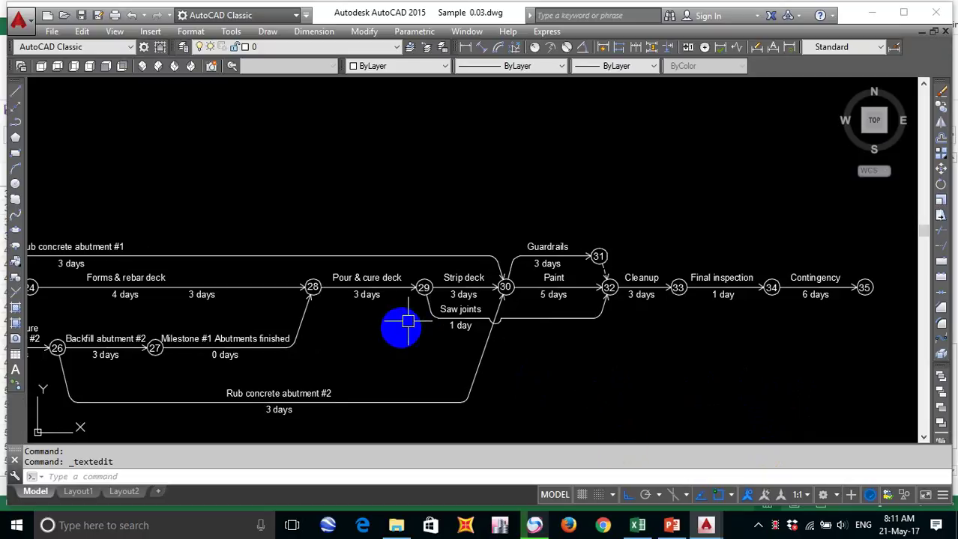
drag(347, 323, 455, 314)
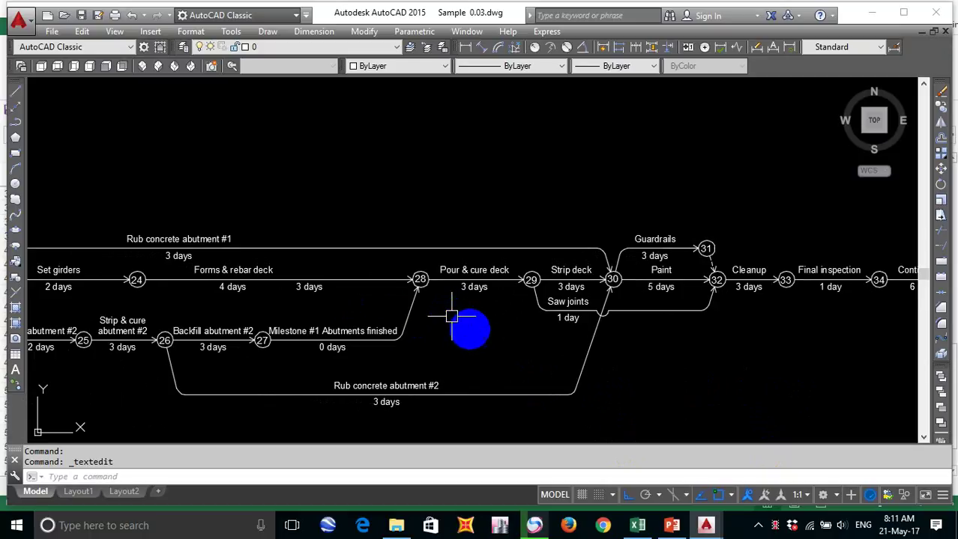
mouse_move(469, 328)
mouse_down()
mouse_move(458, 331)
mouse_move(478, 346)
mouse_up()
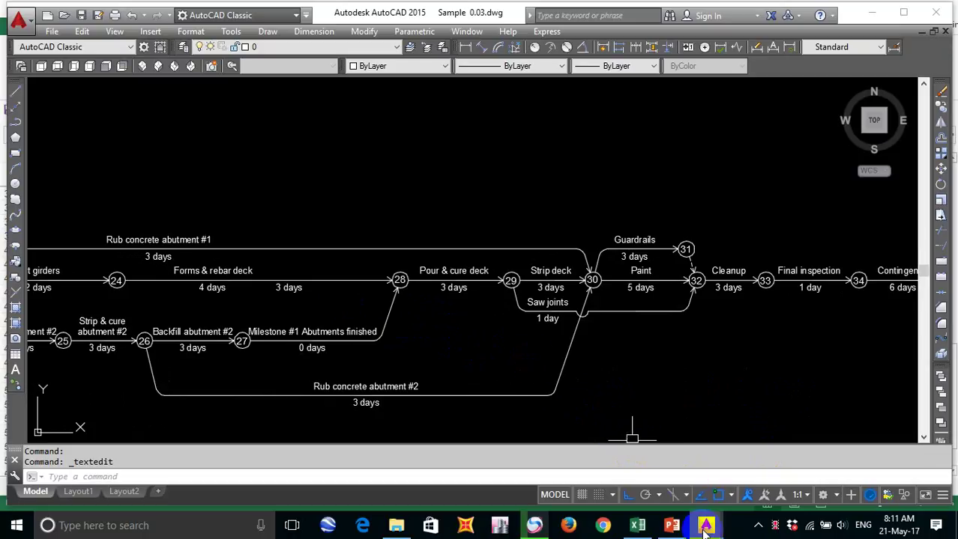
mouse_move(706, 527)
click(769, 460)
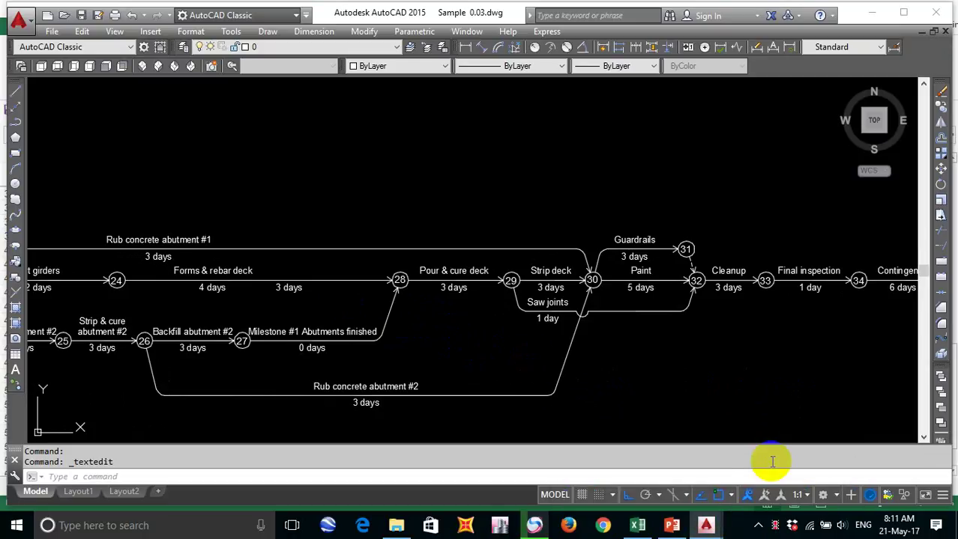
click(637, 525)
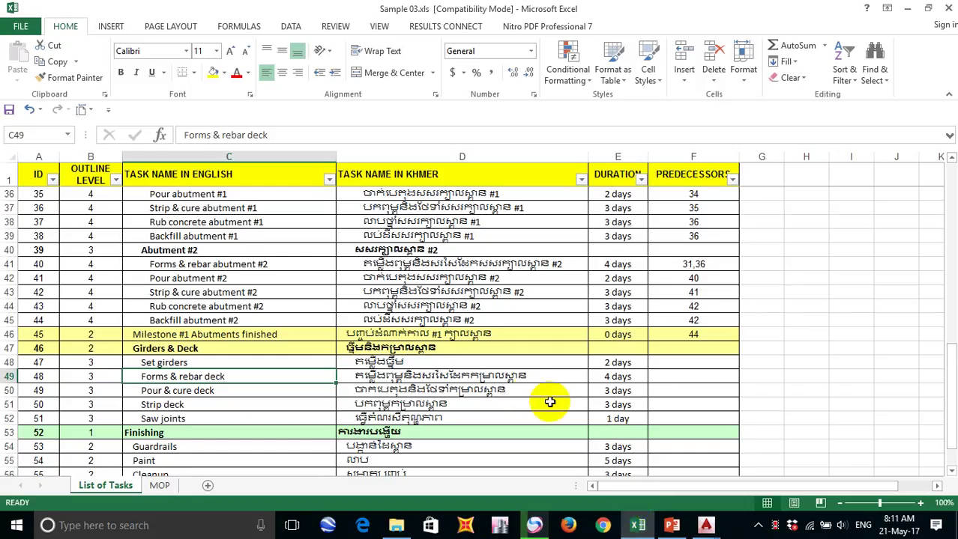
click(671, 382)
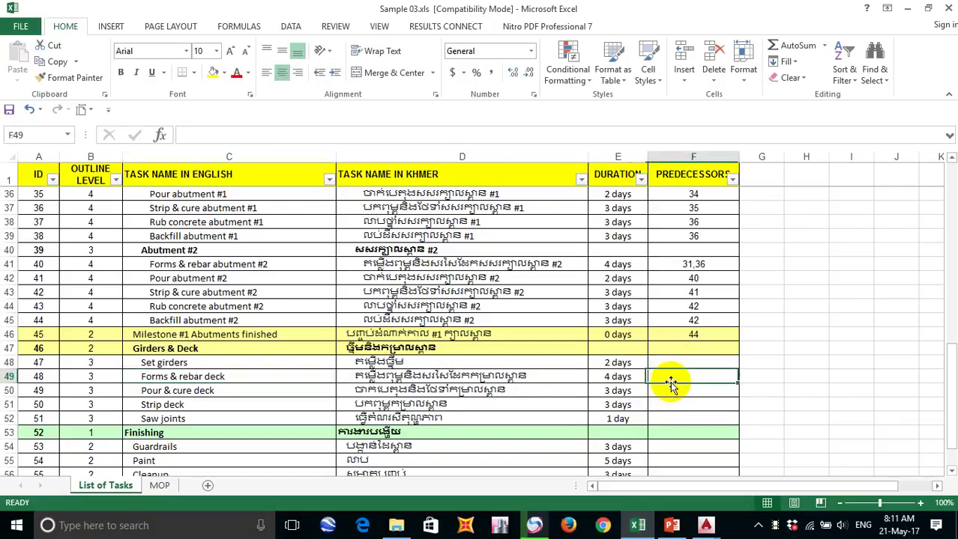
click(228, 389)
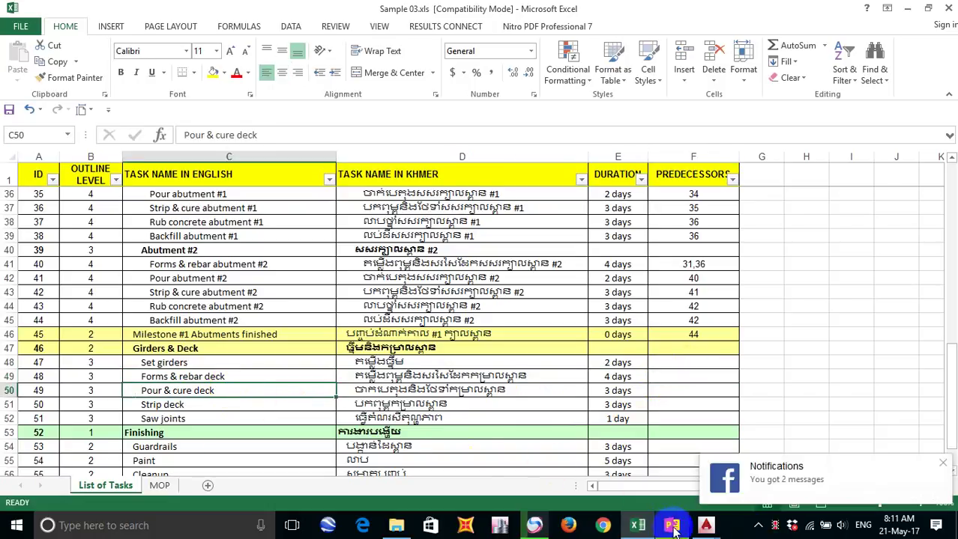
Step: Compare the Excel task list with the AutoCAD diagram, examining the Forms & rebar deck, Pour & cure deck and Milestone #1 connections
mouse_move(705, 528)
click(795, 462)
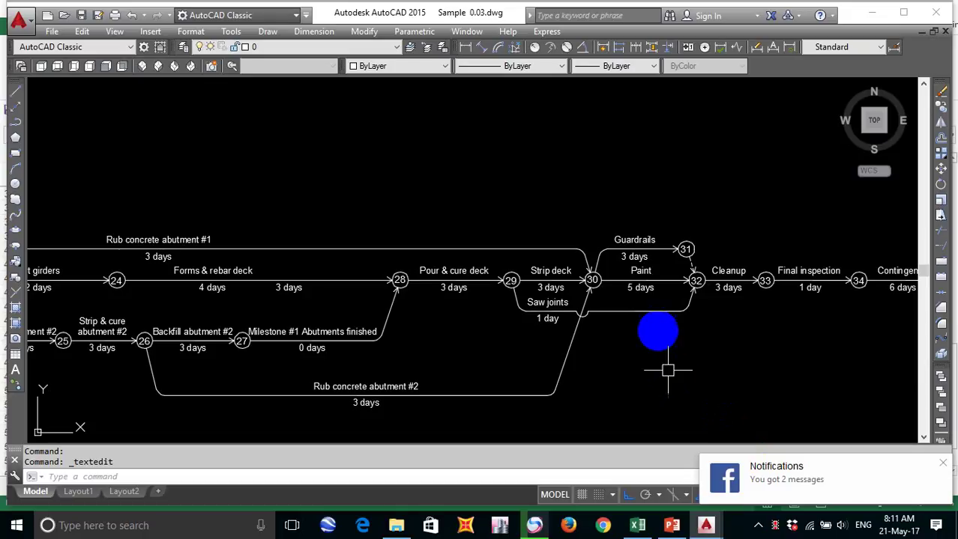
drag(655, 328, 638, 338)
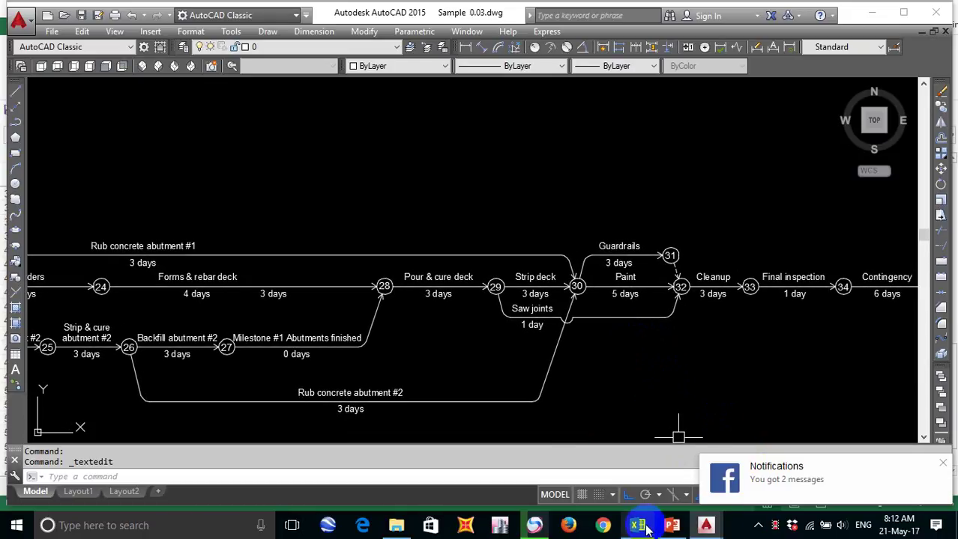
mouse_move(645, 530)
click(608, 480)
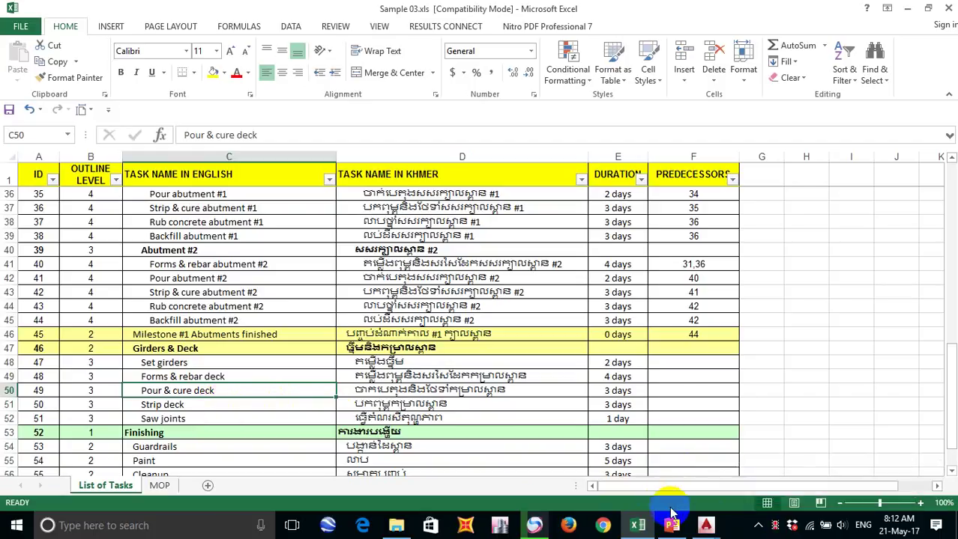
mouse_move(712, 529)
click(762, 452)
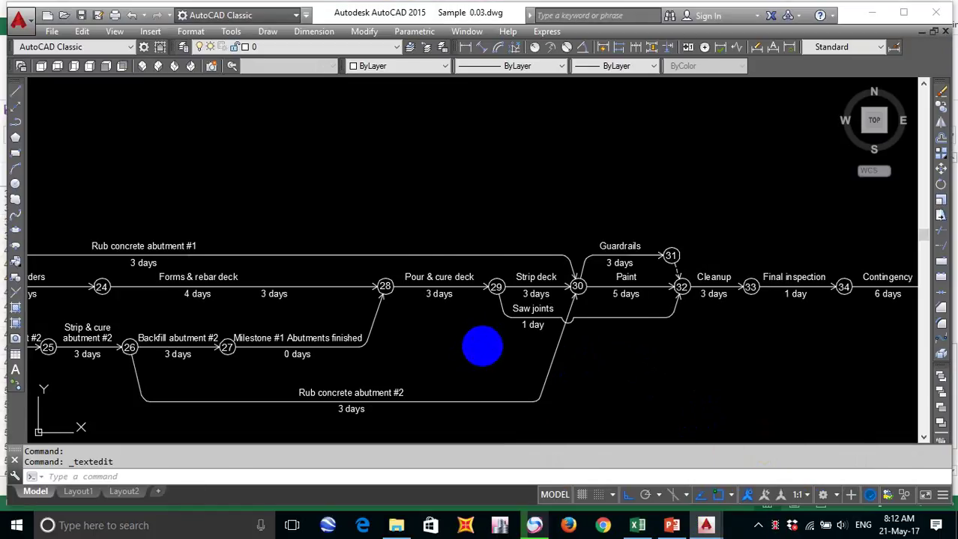
drag(479, 344, 519, 347)
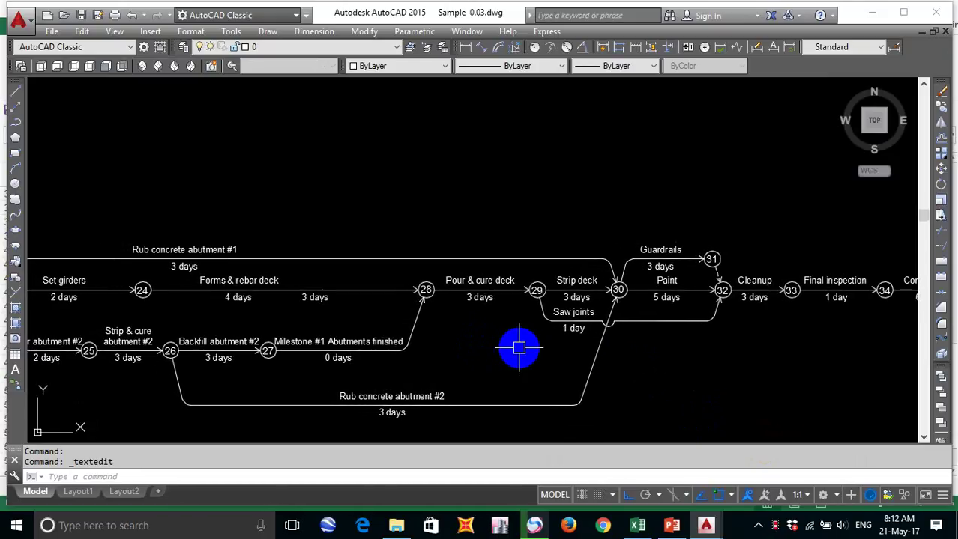
drag(323, 375, 314, 368)
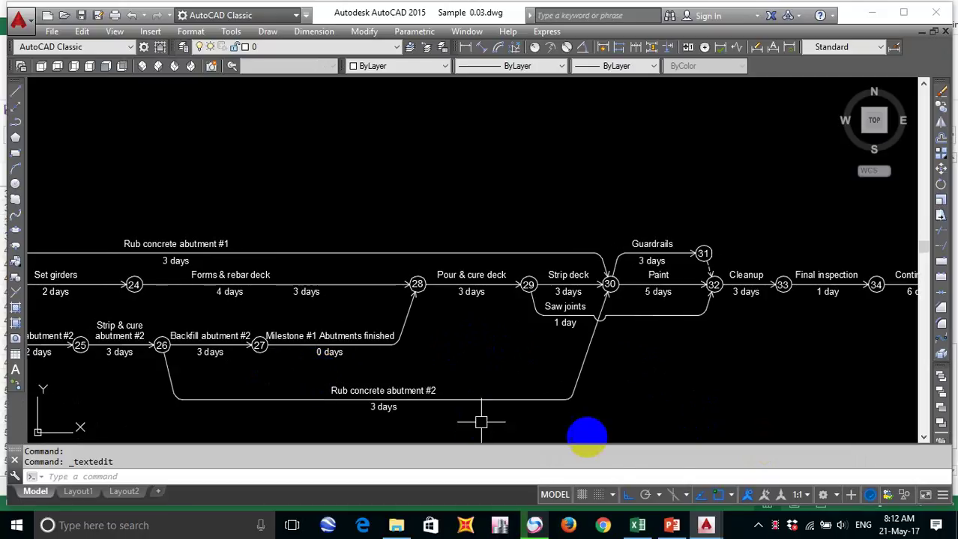
Step: Switch to Excel and review the task list with its predecessors from Procurement through Footings and Abutments
click(637, 525)
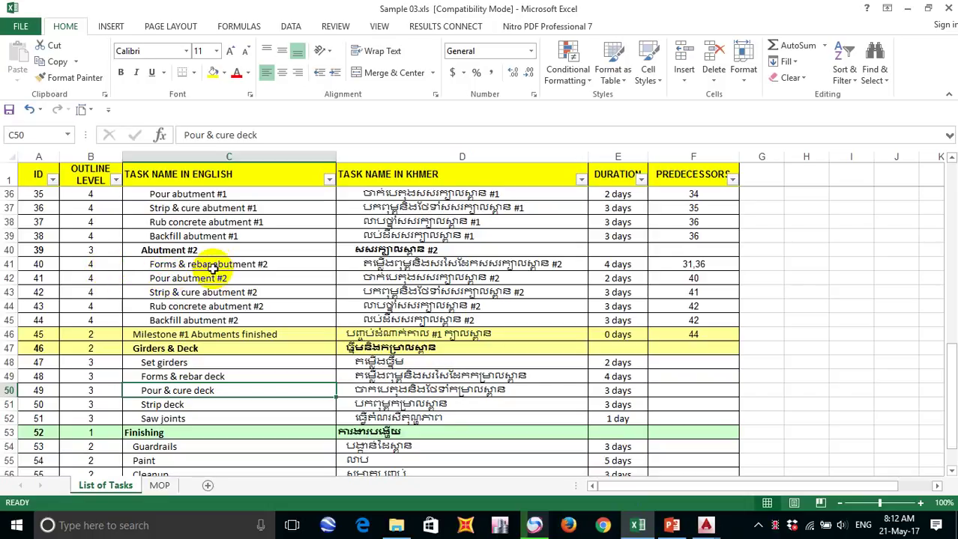
scroll(188, 386, down, 1)
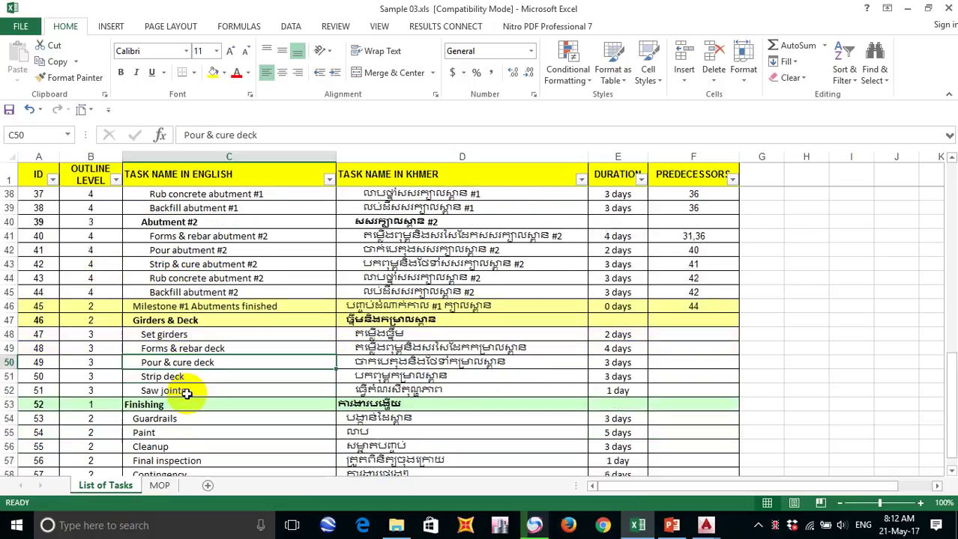
scroll(186, 335, up, 8)
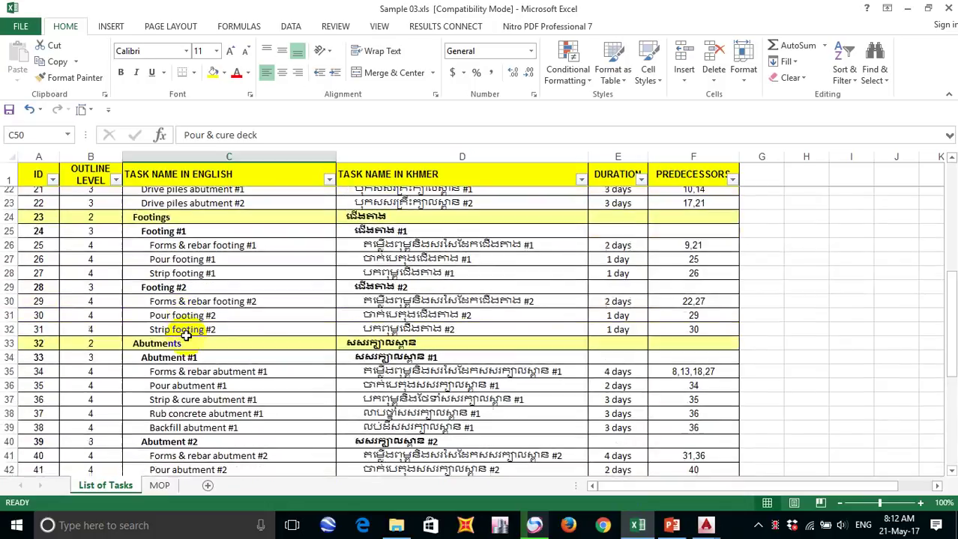
scroll(186, 336, up, 3)
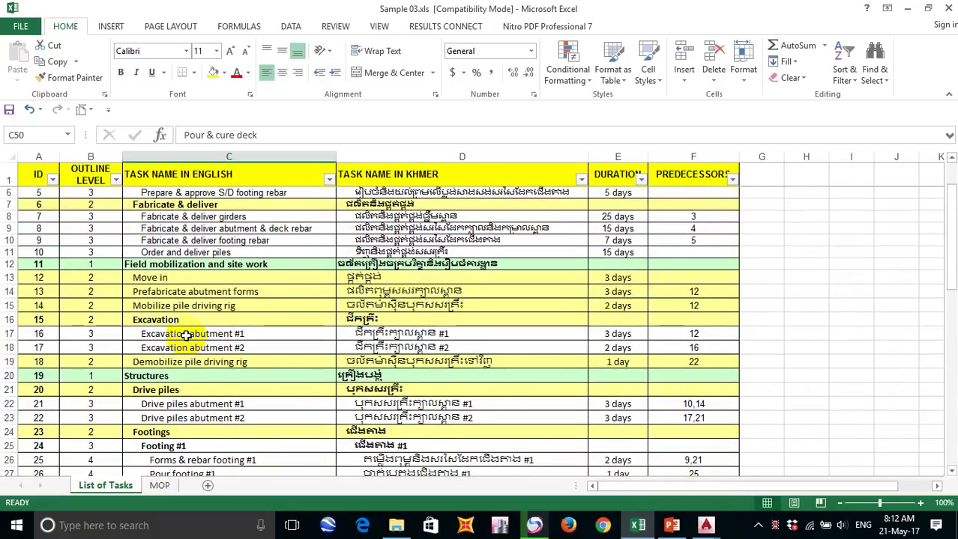
scroll(190, 306, up, 2)
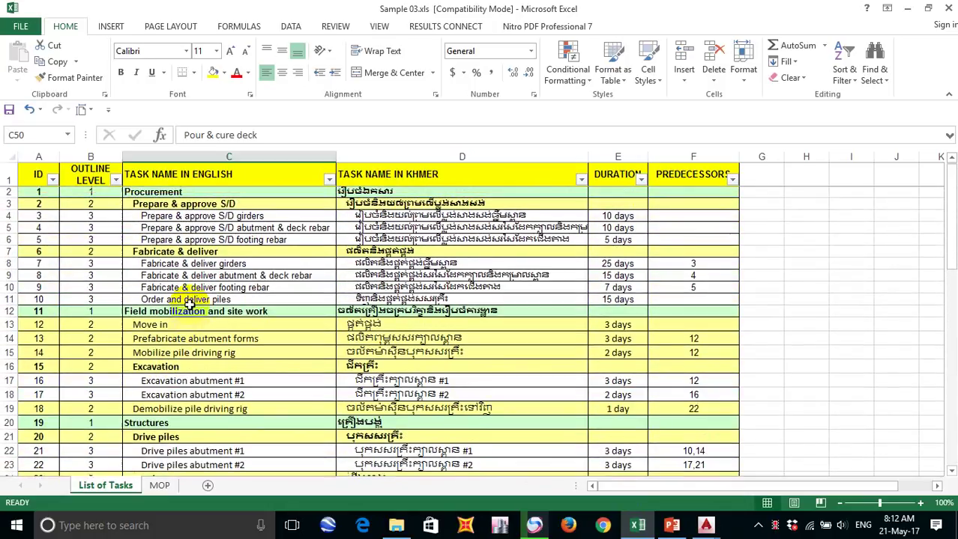
scroll(180, 248, down, 1)
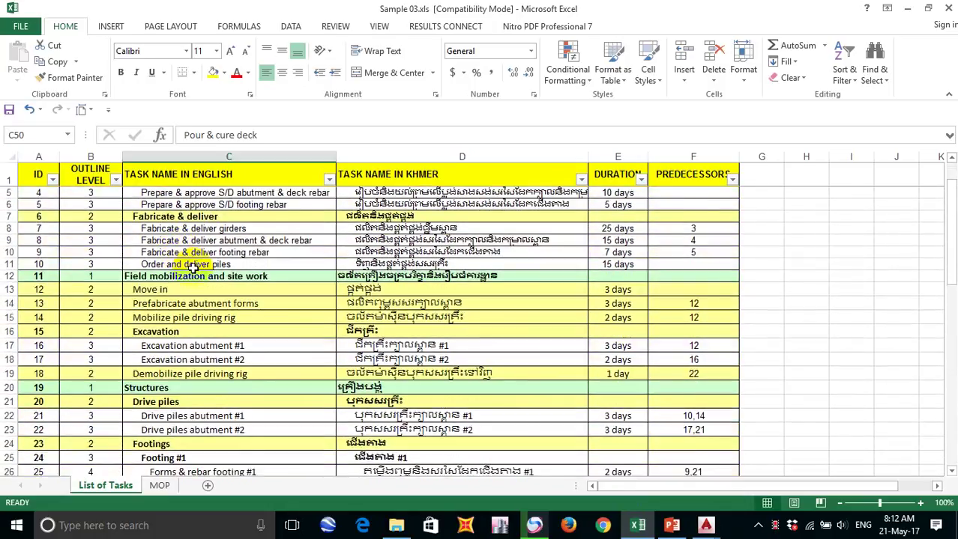
scroll(191, 269, down, 3)
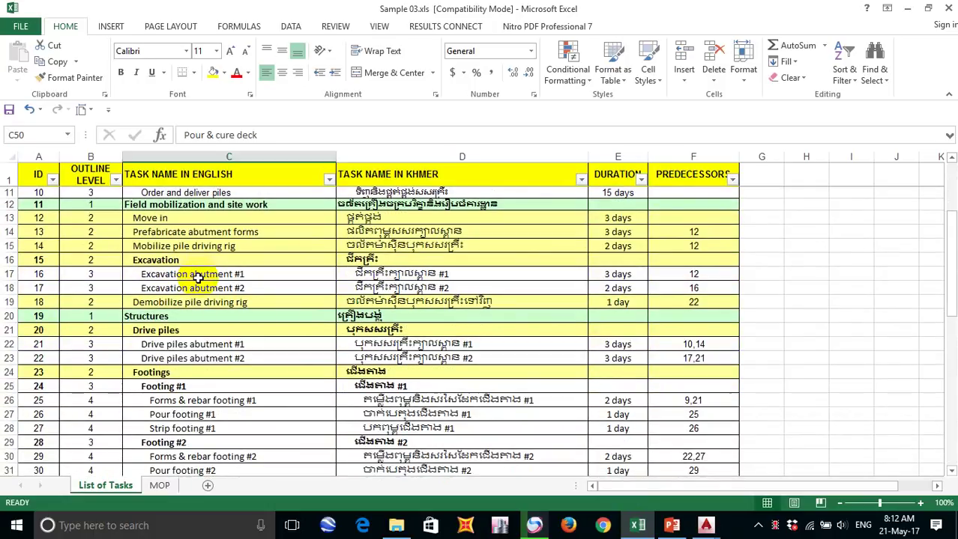
scroll(195, 337, down, 3)
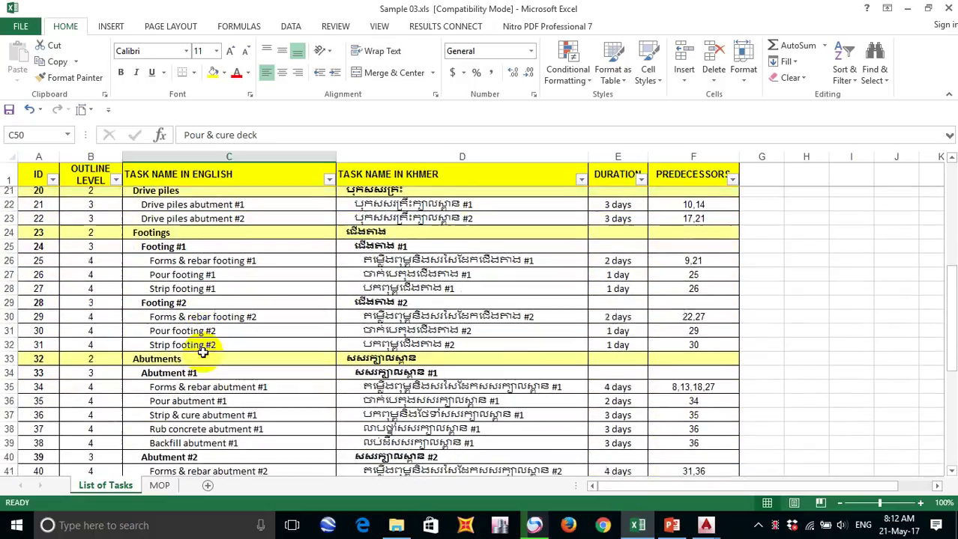
scroll(197, 347, up, 2)
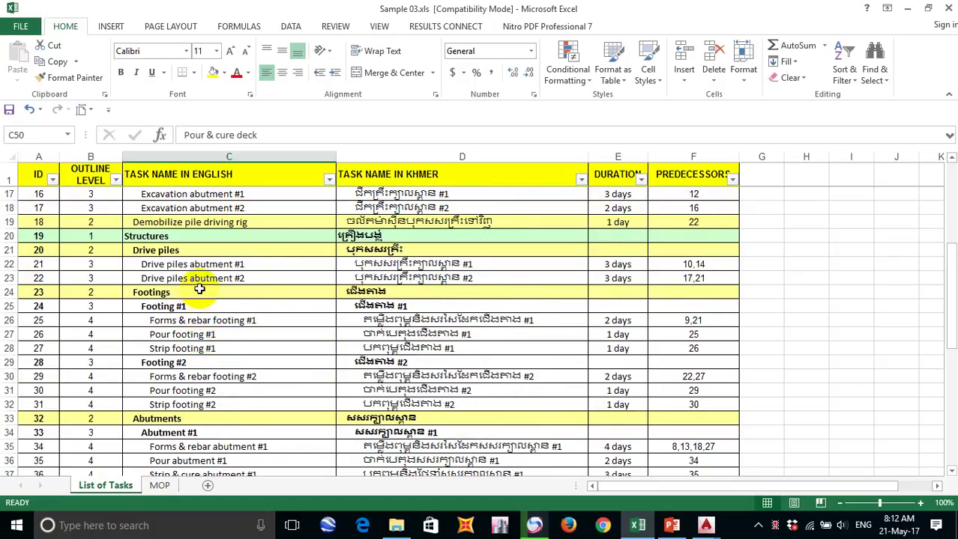
Step: Switch to AutoCAD to check the Strip deck and Saw joints connections in the network diagram, and return to the Excel task list
scroll(199, 288, up, 1)
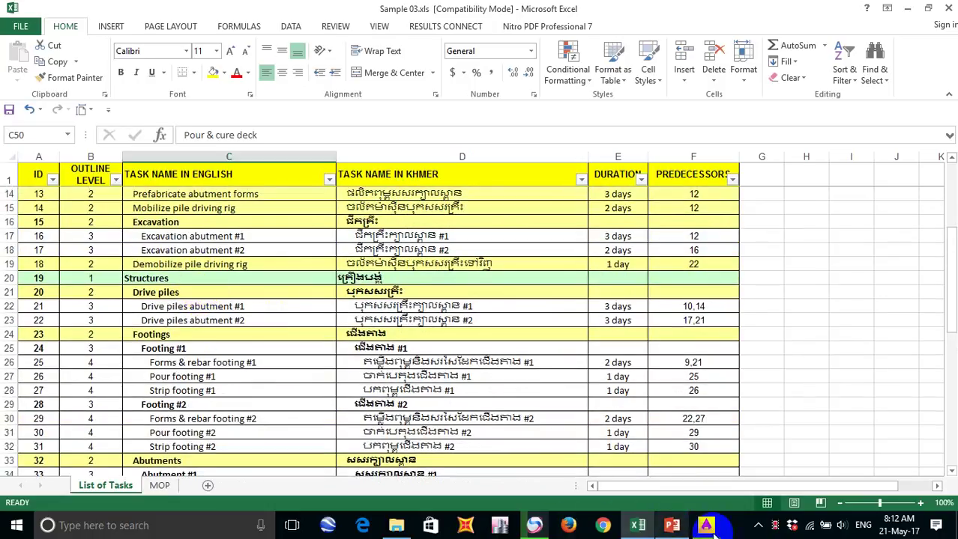
mouse_move(708, 526)
click(772, 450)
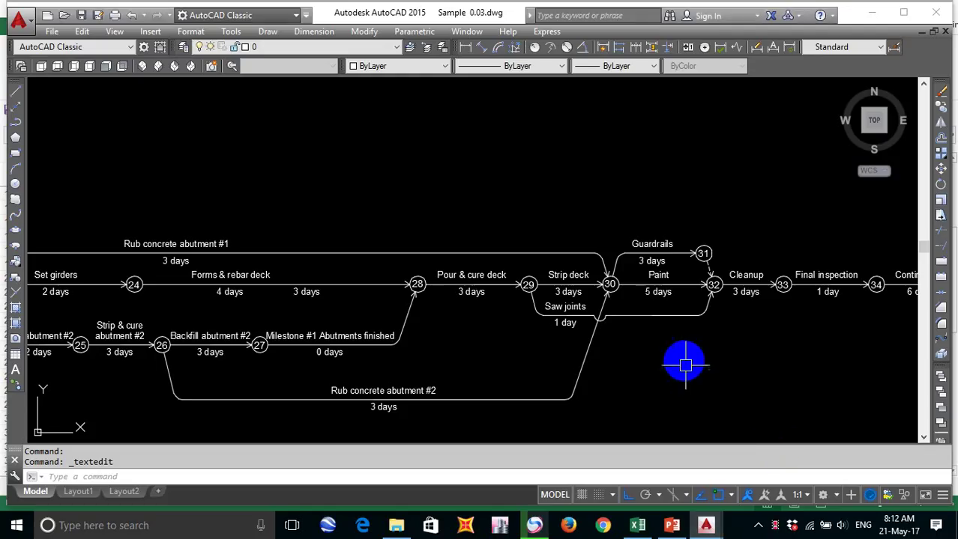
drag(687, 333, 685, 336)
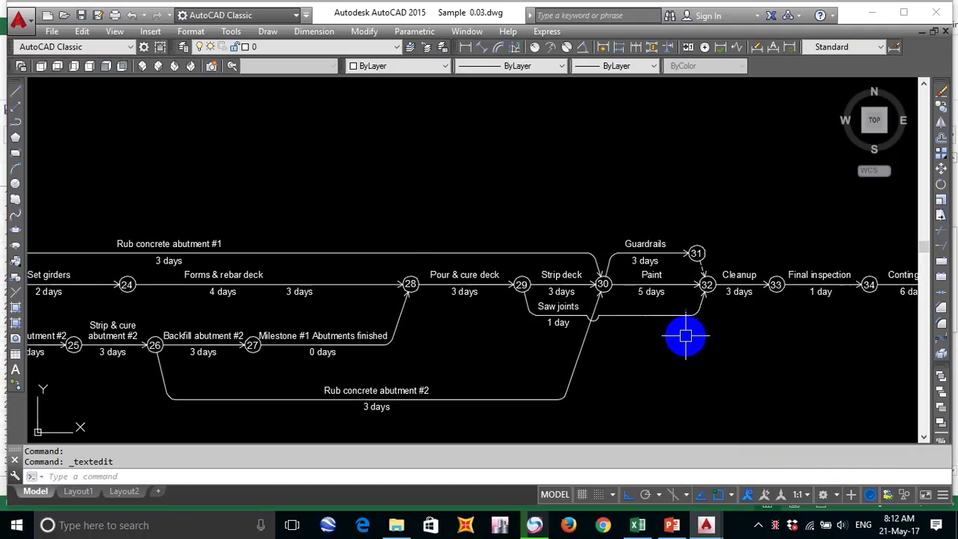
click(637, 527)
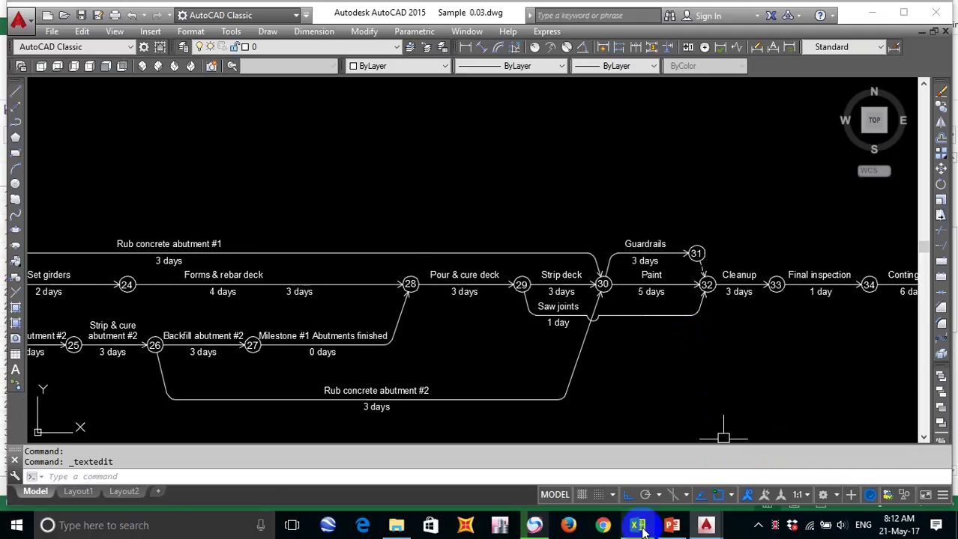
mouse_move(643, 528)
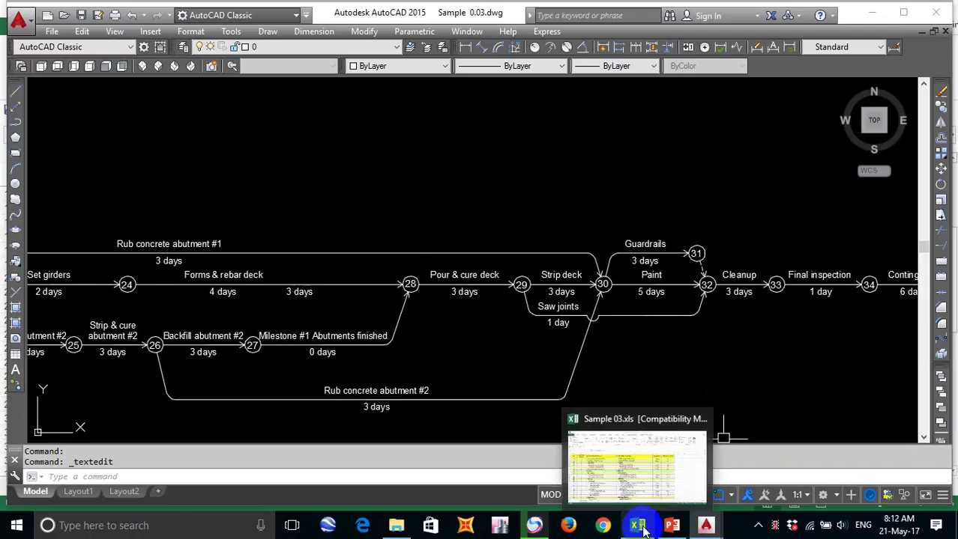
click(643, 528)
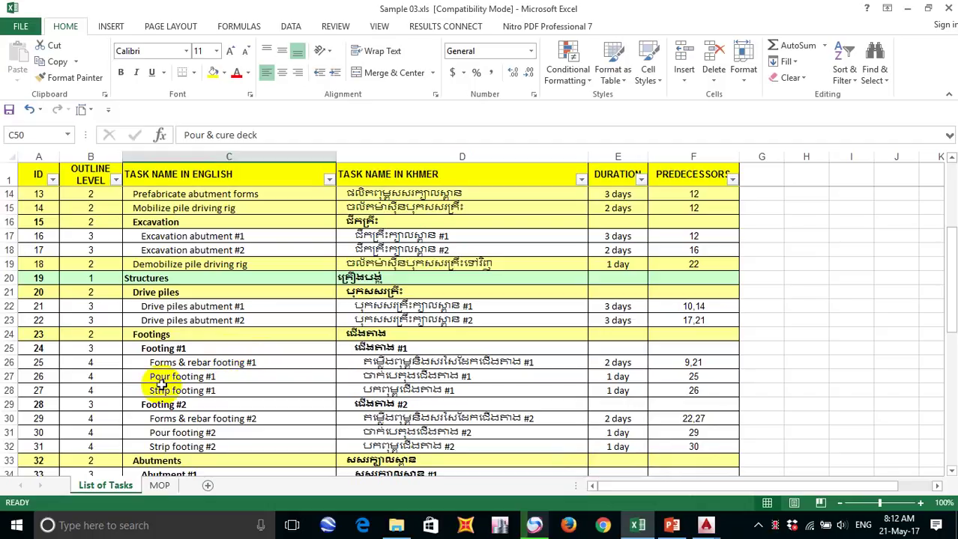
Step: Compare the Pour footing #1 and Strip footing #1 tasks with the deck tasks, and locate Strip deck under Girders & Deck
click(191, 376)
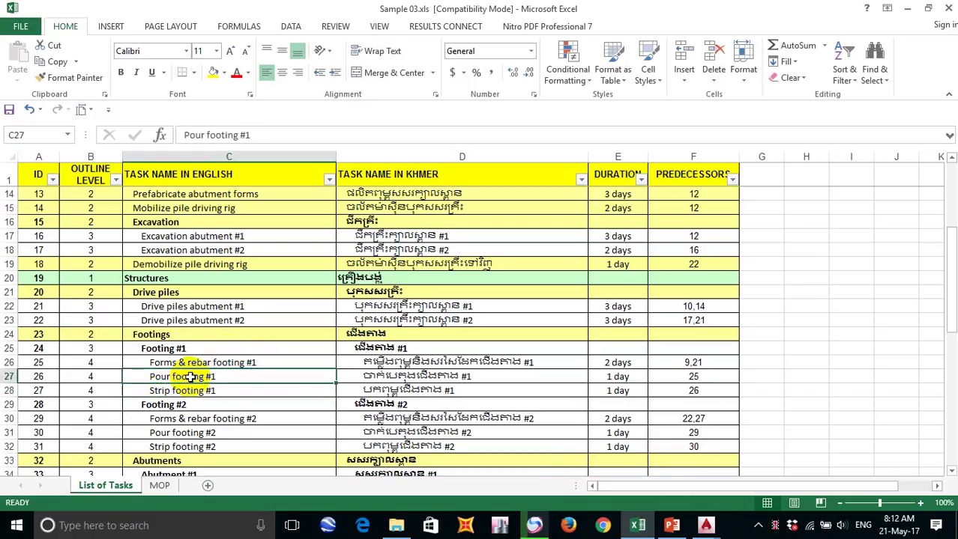
click(189, 390)
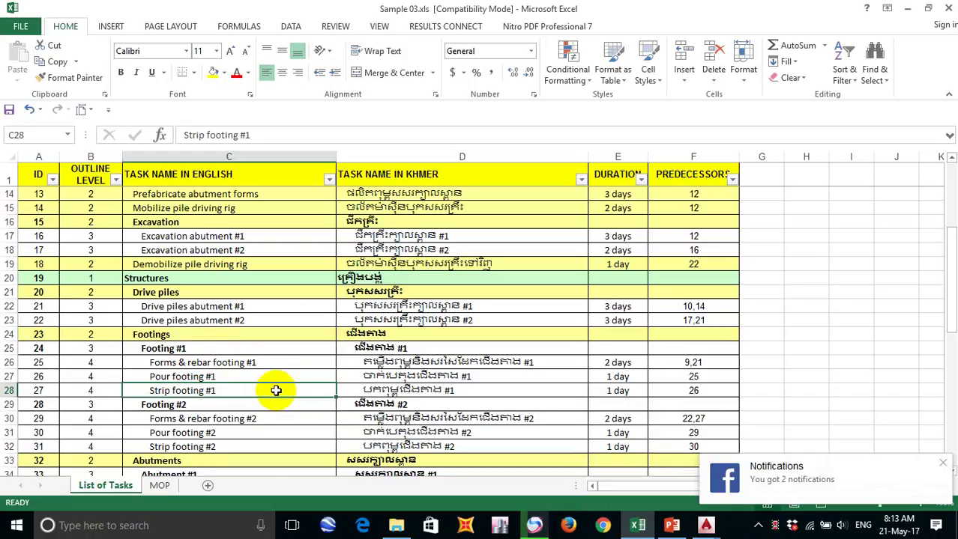
scroll(275, 388, down, 6)
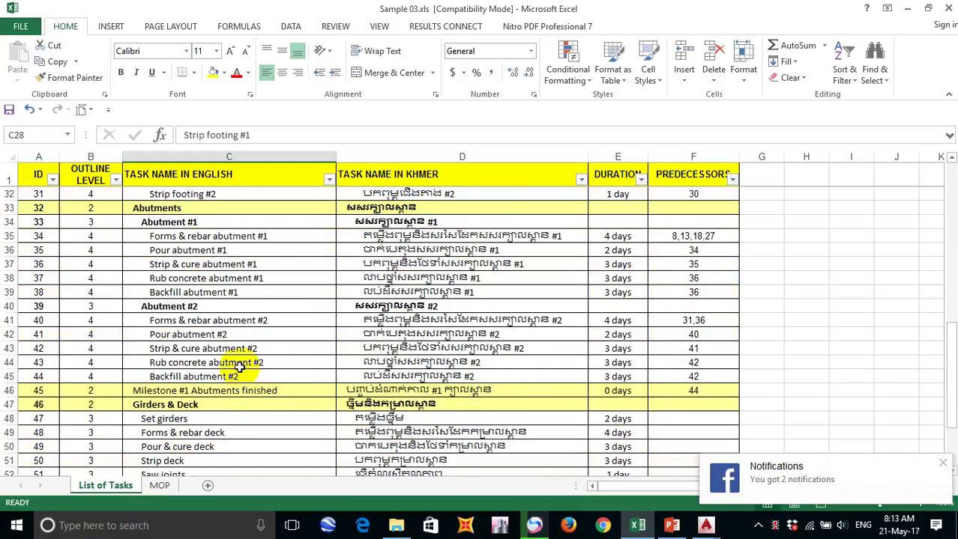
scroll(239, 367, down, 1)
scroll(239, 367, down, 1)
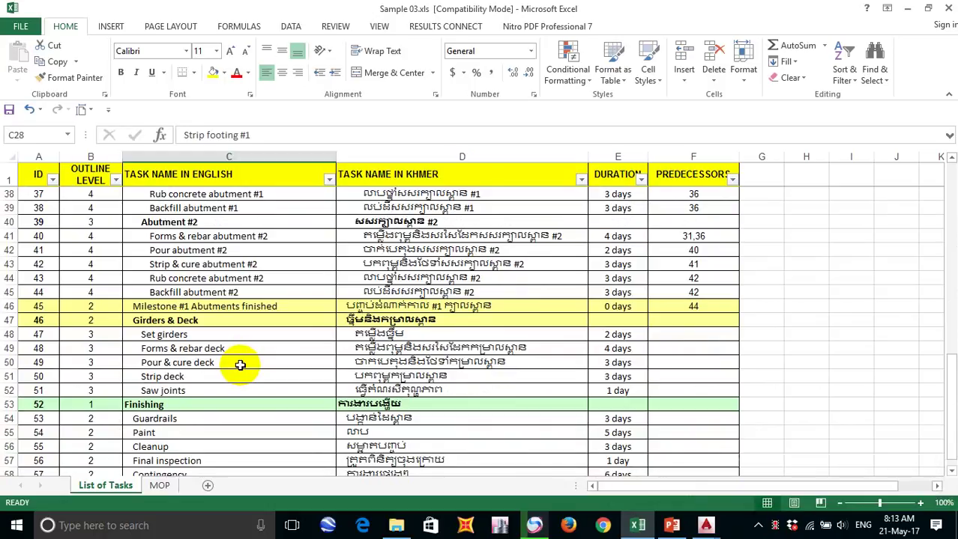
click(199, 378)
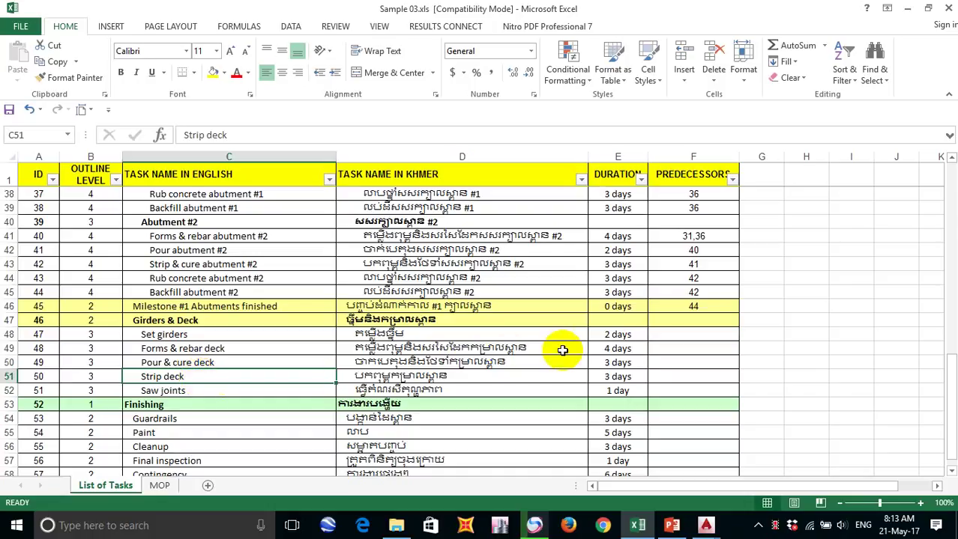
Step: Enter the predecessors 7,38 for Set girders and 47 for Forms & rebar deck
click(693, 335)
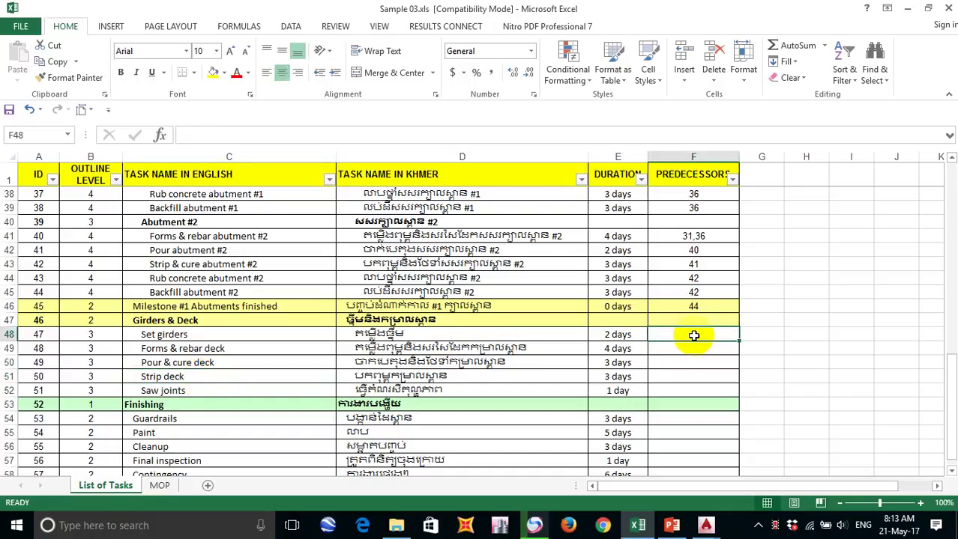
text(7)
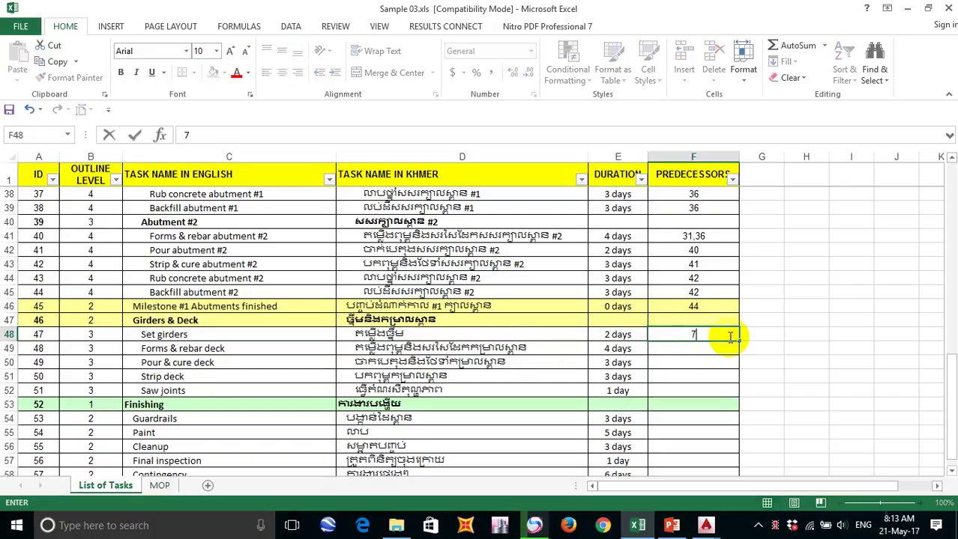
text(,38)
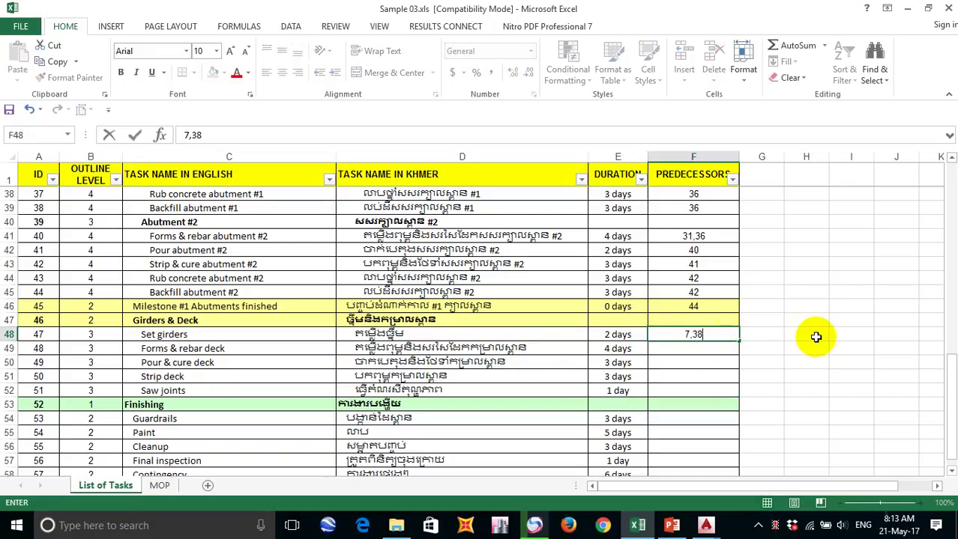
click(710, 348)
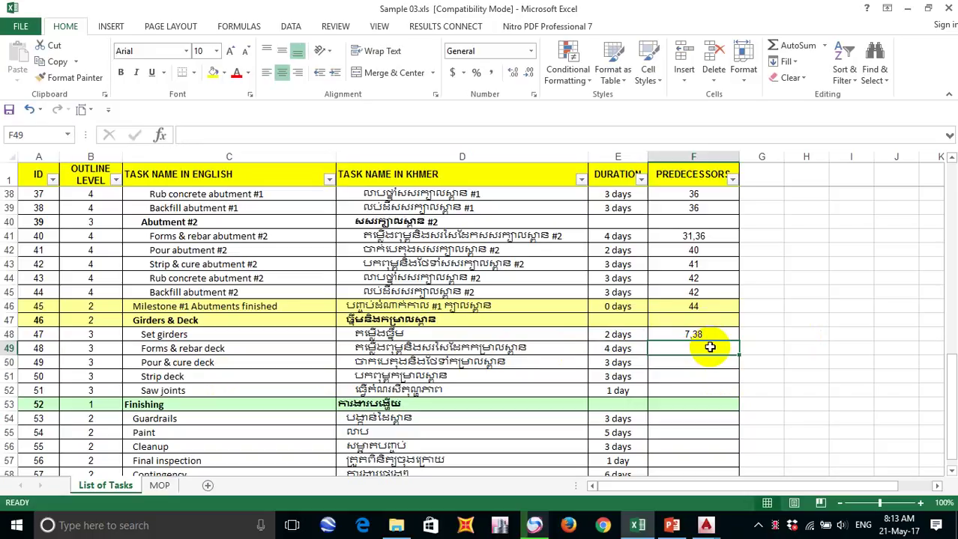
text(47)
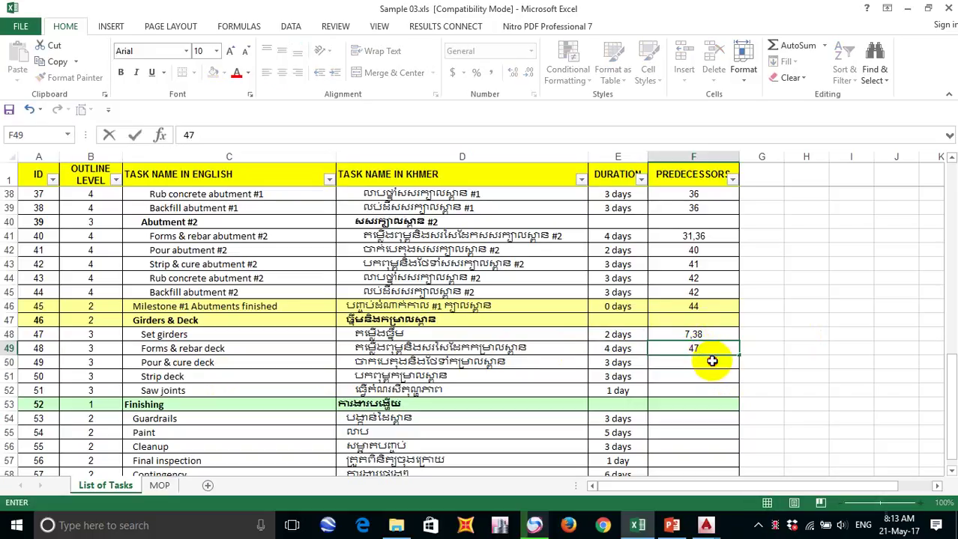
Step: Enter 45,45 as the predecessors of Pour & cure deck
click(712, 361)
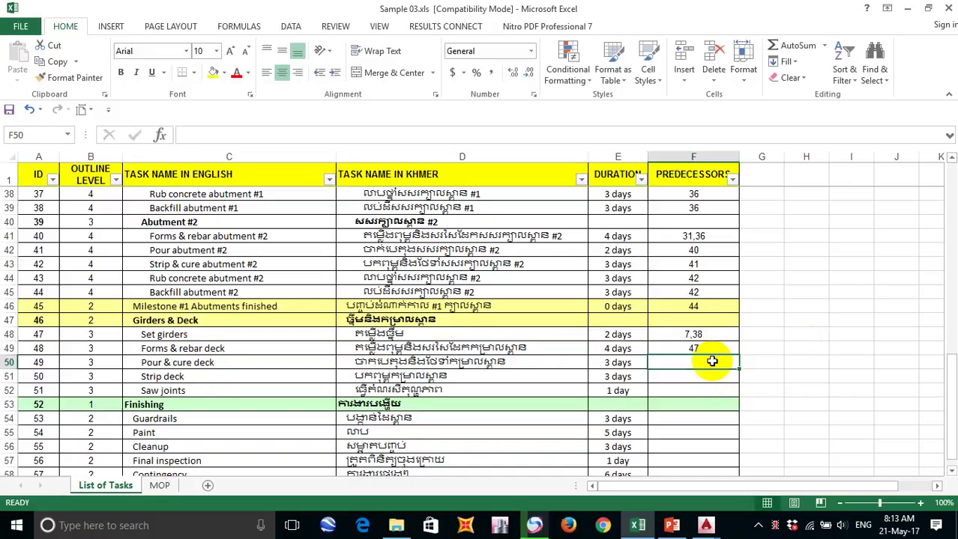
text(45)
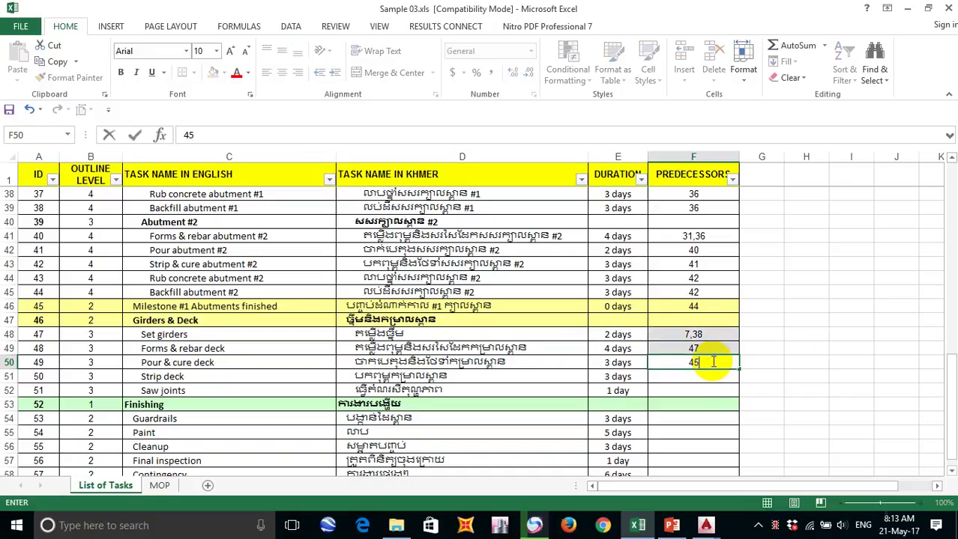
text(,45)
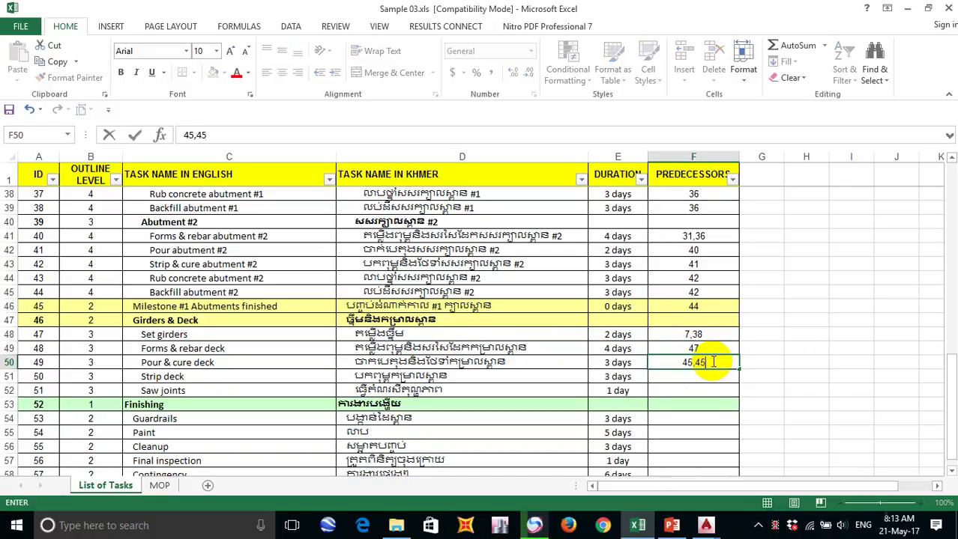
key(Return)
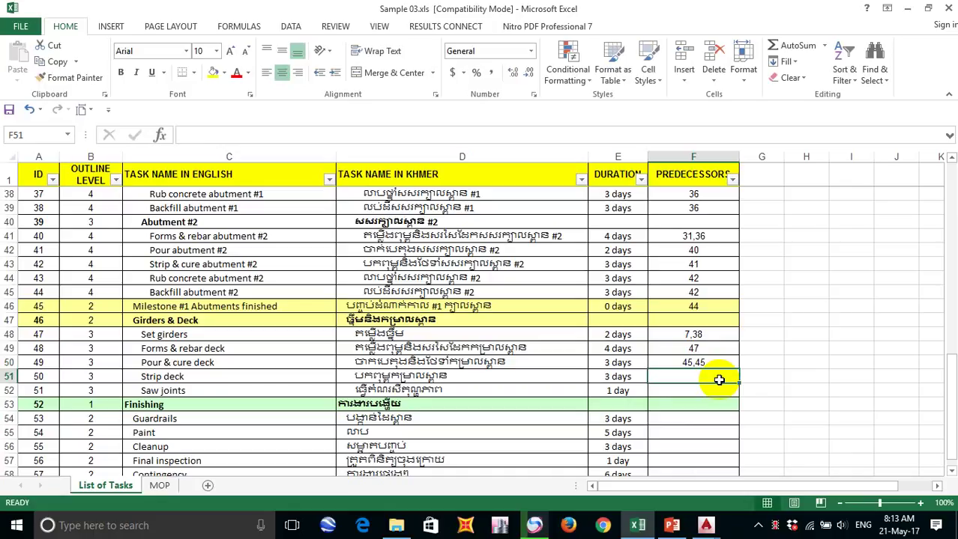
Step: Enter 49 as the predecessor of both Strip deck and Saw joints
text(49)
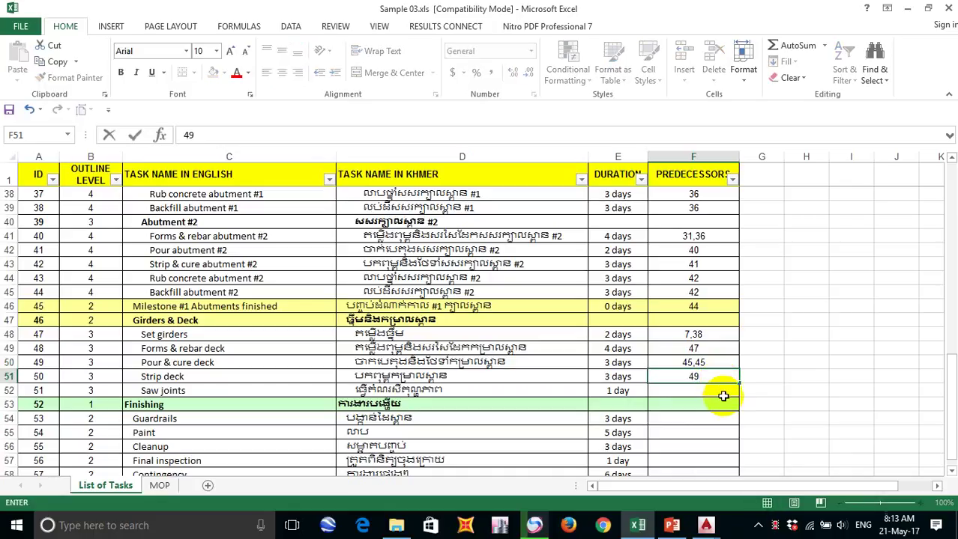
key(Return)
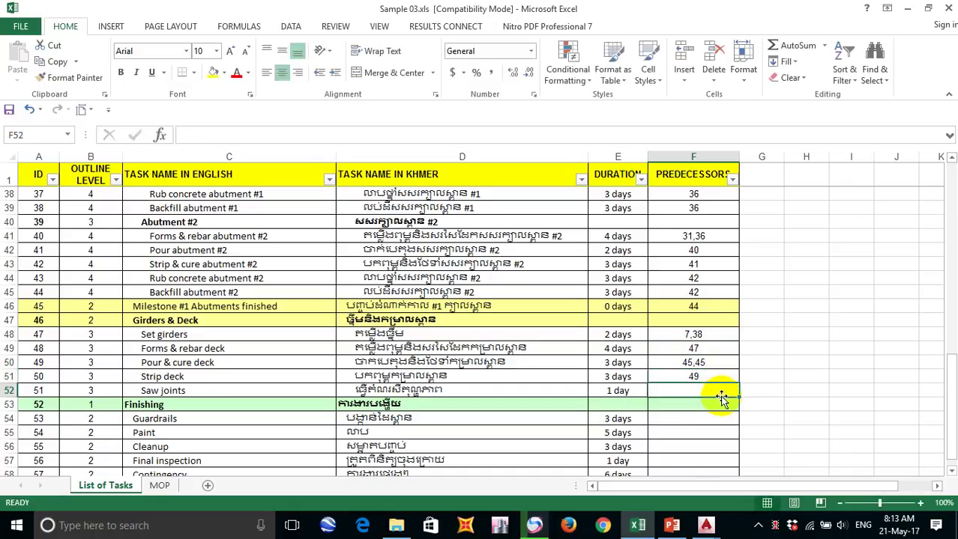
text(49)
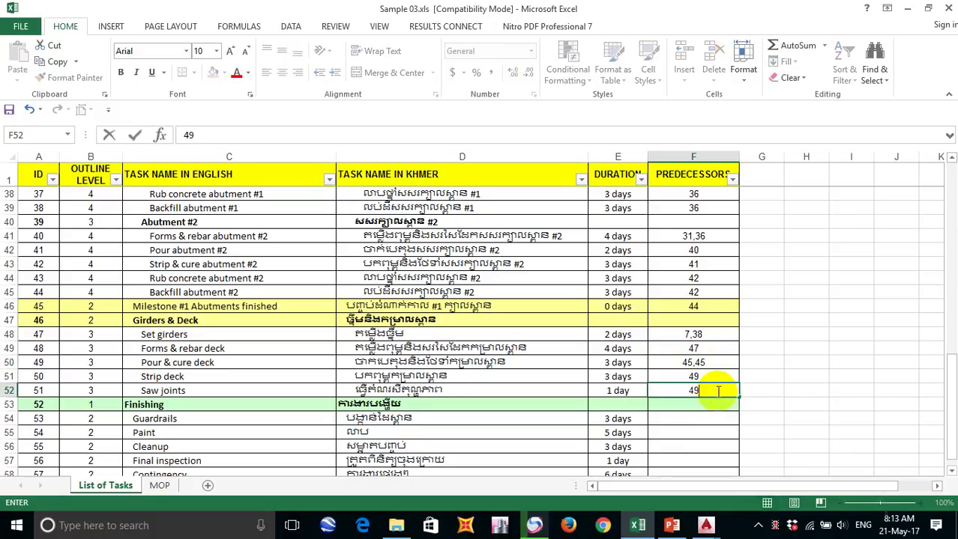
click(698, 420)
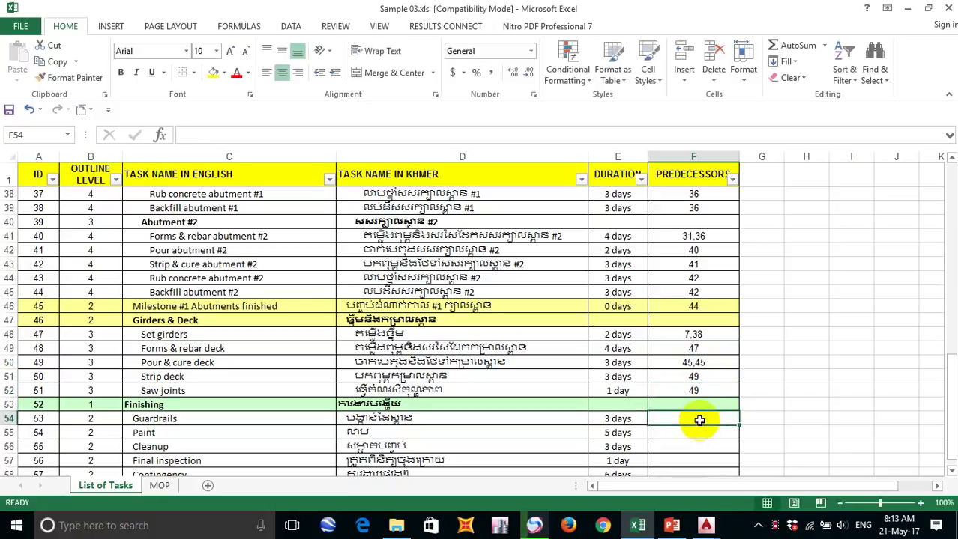
Step: Switch to AutoCAD to examine what precedes Guardrails, Paint and Cleanup, and return to the Finishing tasks in Excel
scroll(674, 413, down, 2)
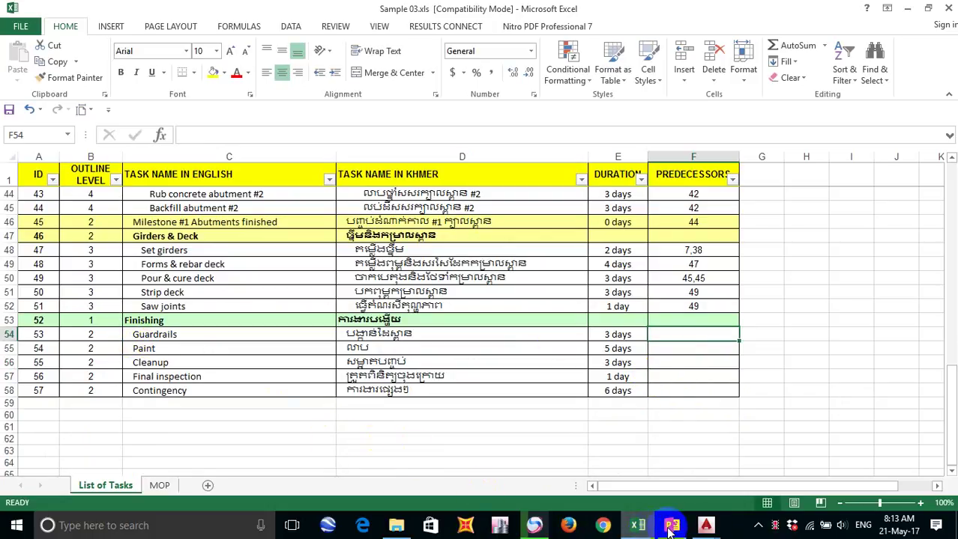
mouse_move(706, 525)
click(783, 457)
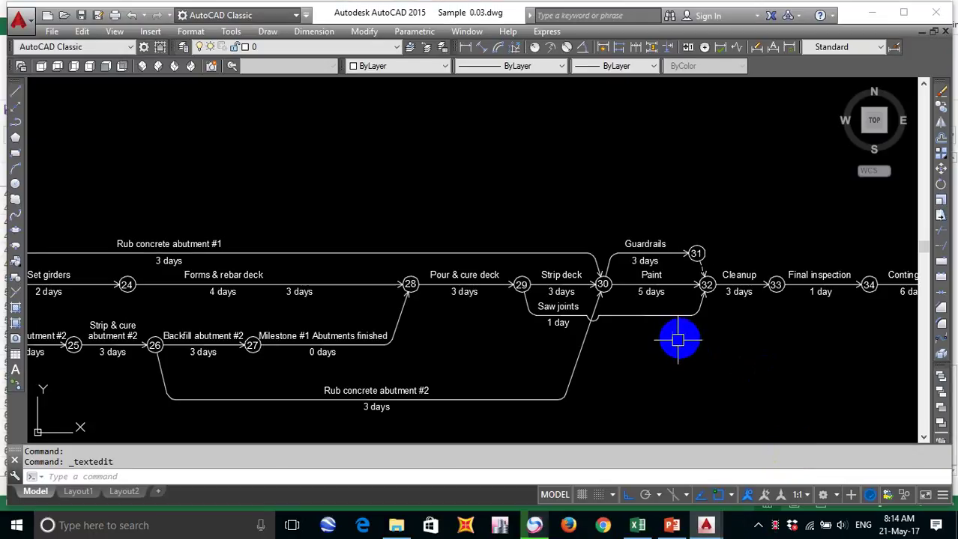
drag(679, 317, 604, 325)
drag(601, 278, 588, 292)
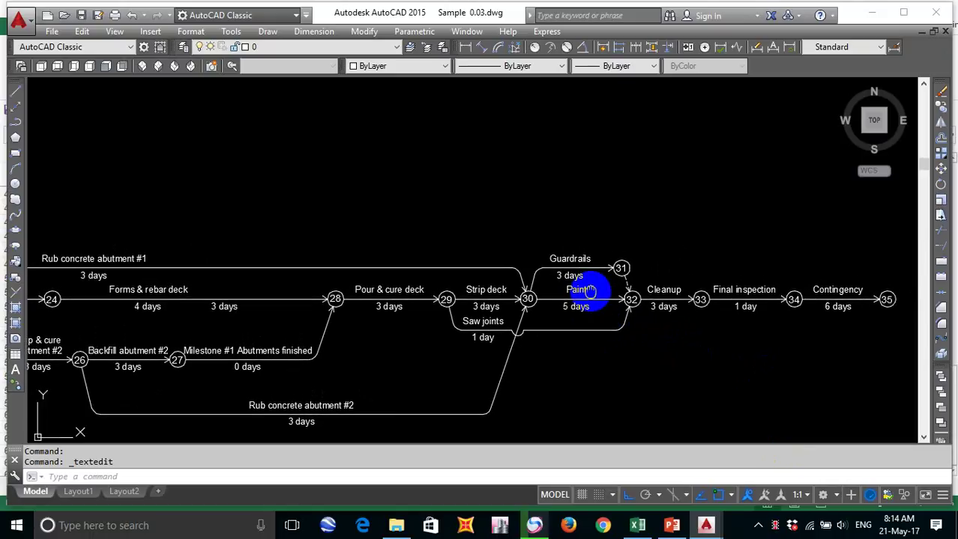
scroll(532, 299, up, 4)
scroll(563, 302, down, 2)
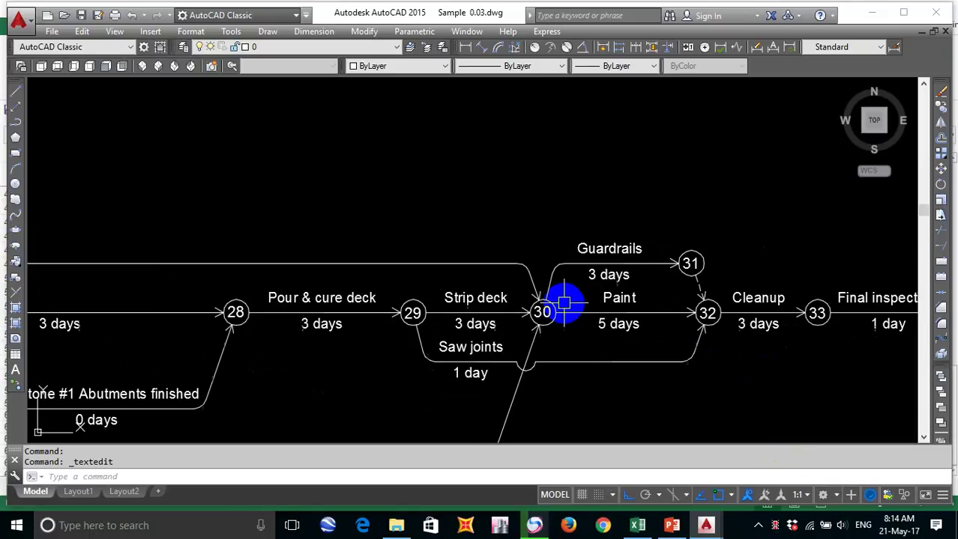
drag(584, 299, 569, 301)
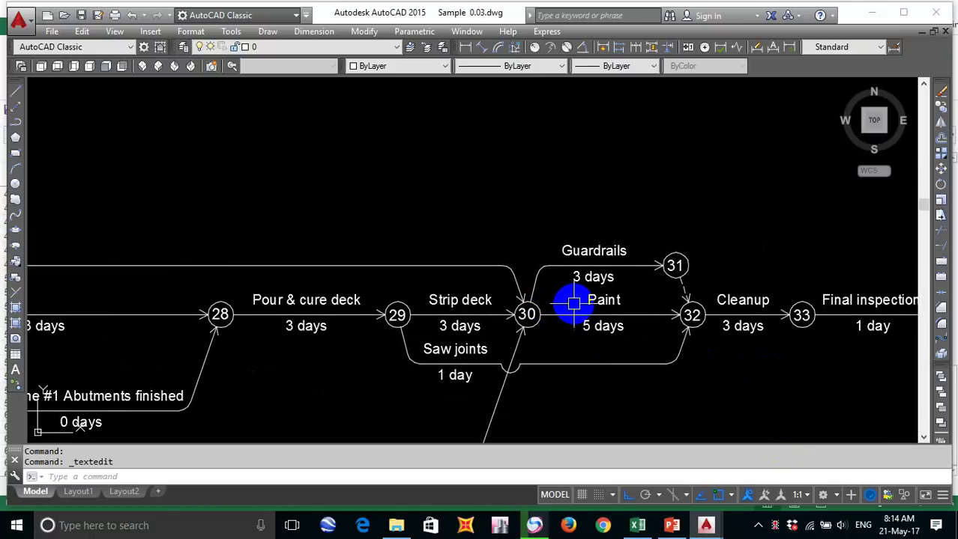
drag(741, 363, 690, 374)
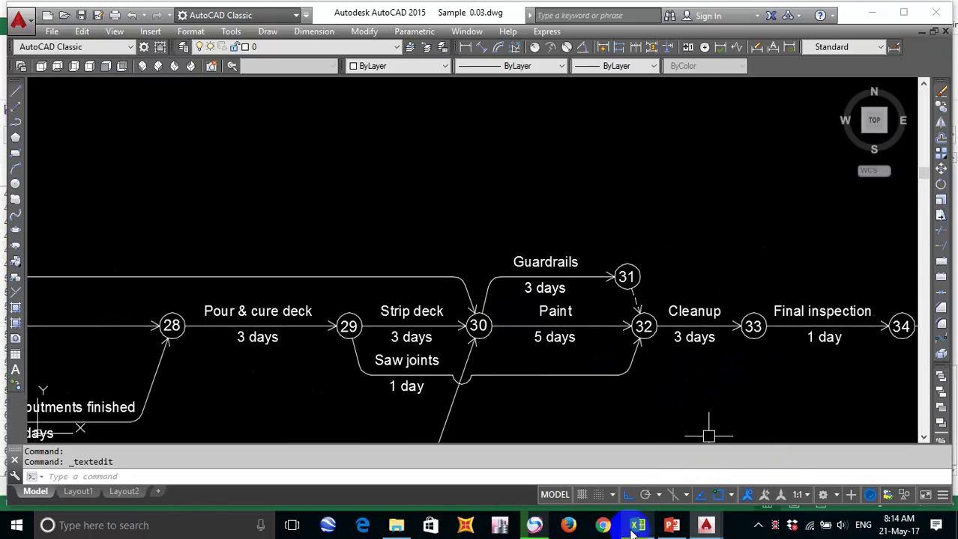
mouse_move(637, 528)
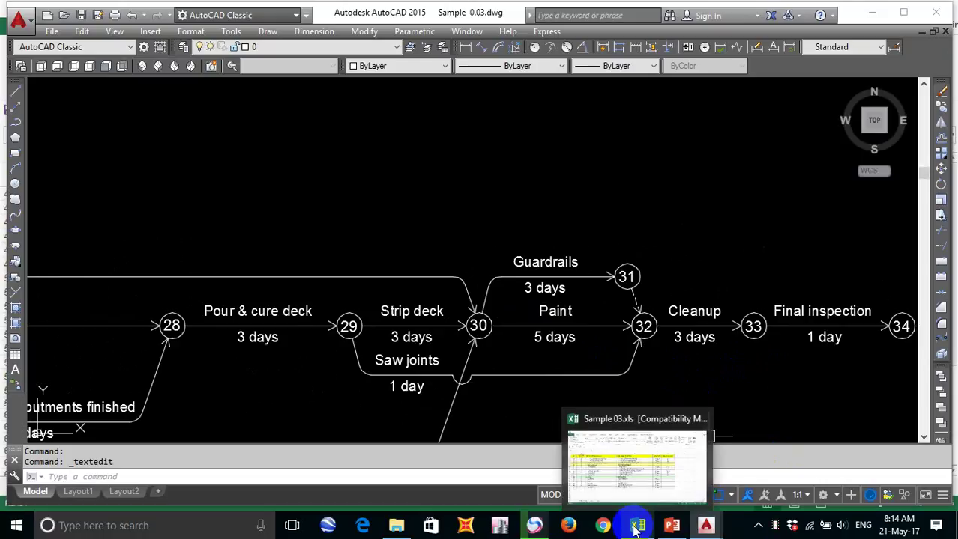
click(637, 483)
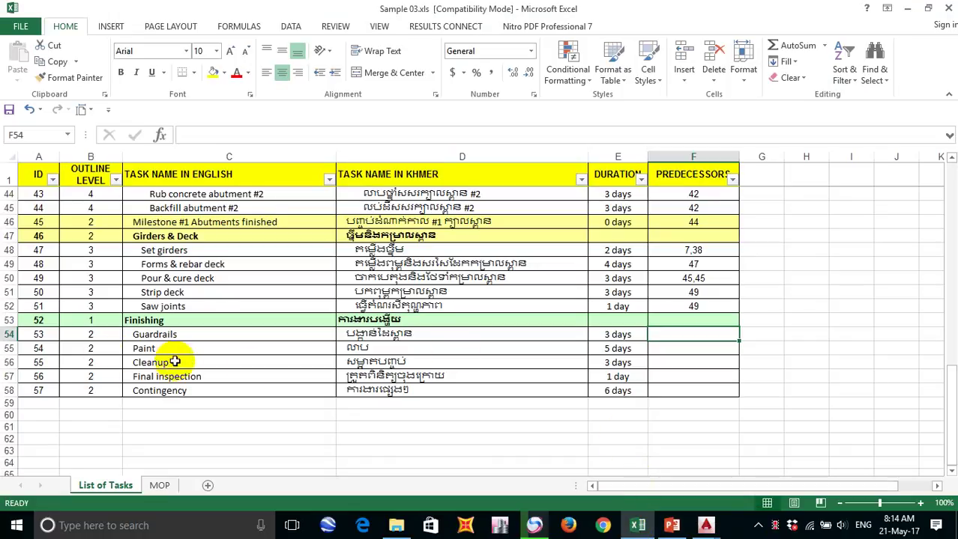
Step: Switch to AutoCAD and trace the Strip deck and Rub concrete abutment activities that lead into node 30 before Guardrails and Paint
mouse_move(705, 528)
click(747, 455)
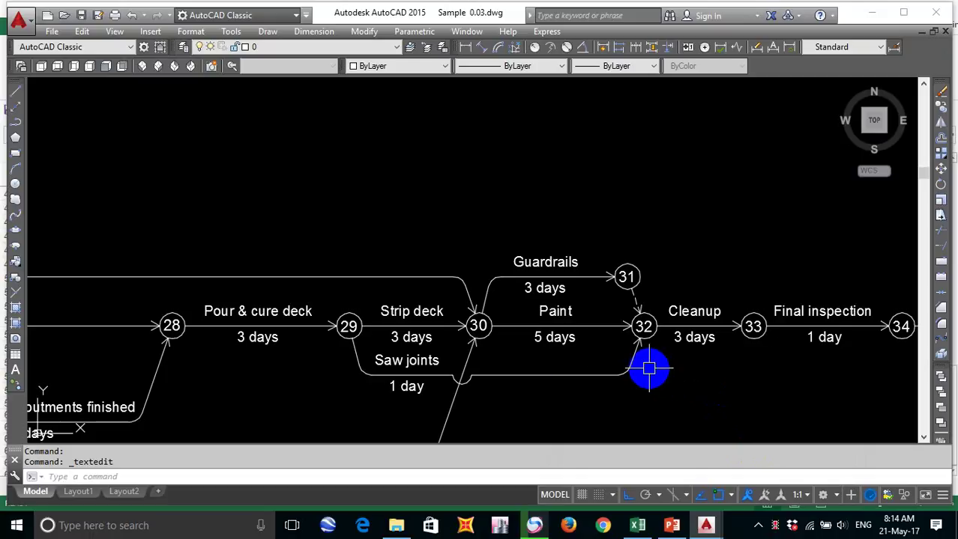
scroll(544, 353, down, 4)
scroll(481, 396, up, 3)
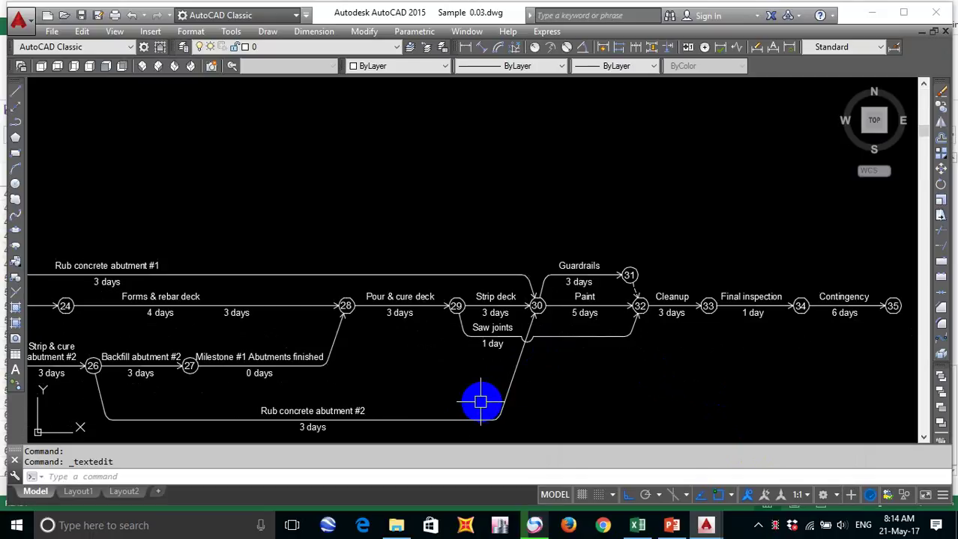
drag(491, 405, 478, 385)
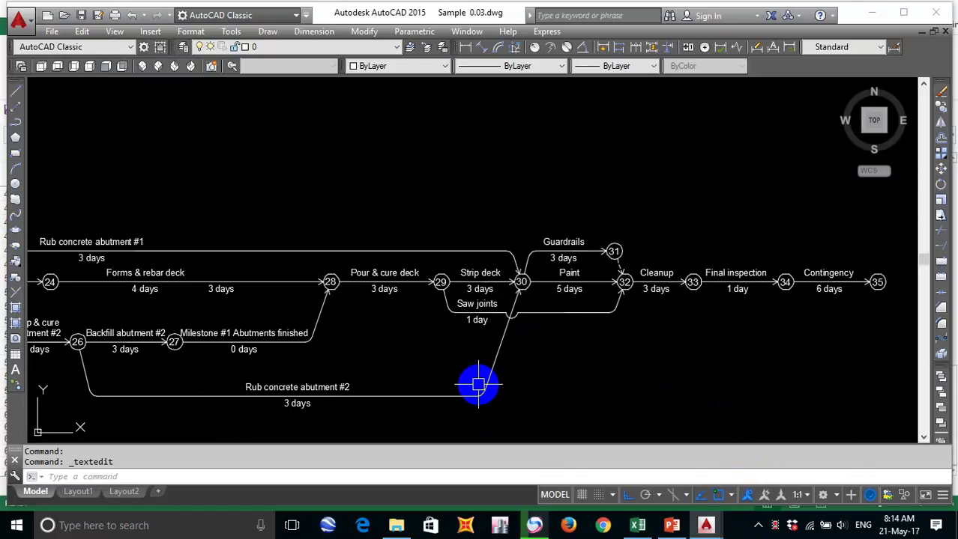
Step: Switch to Excel and enter 37,43,50 as the predecessors of both Guardrails and Paint
click(639, 527)
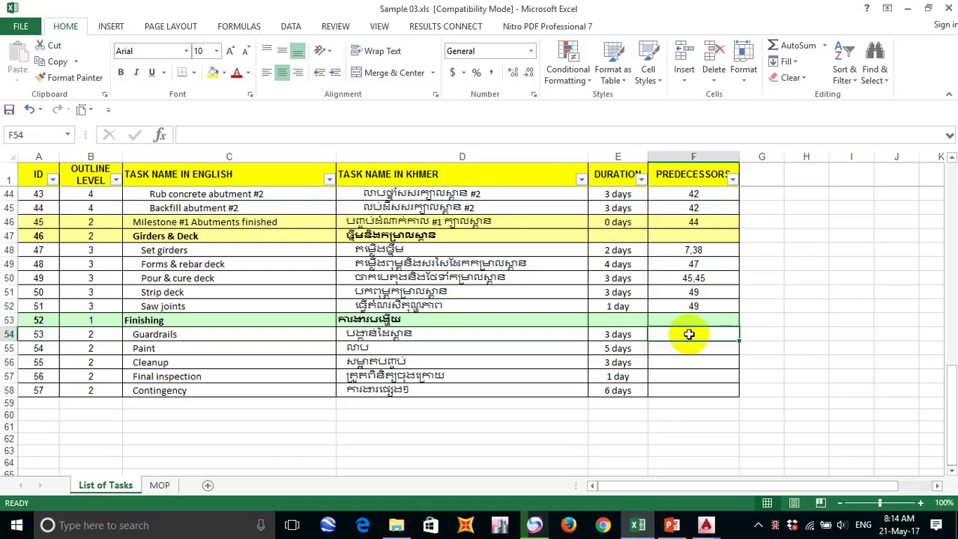
text(37)
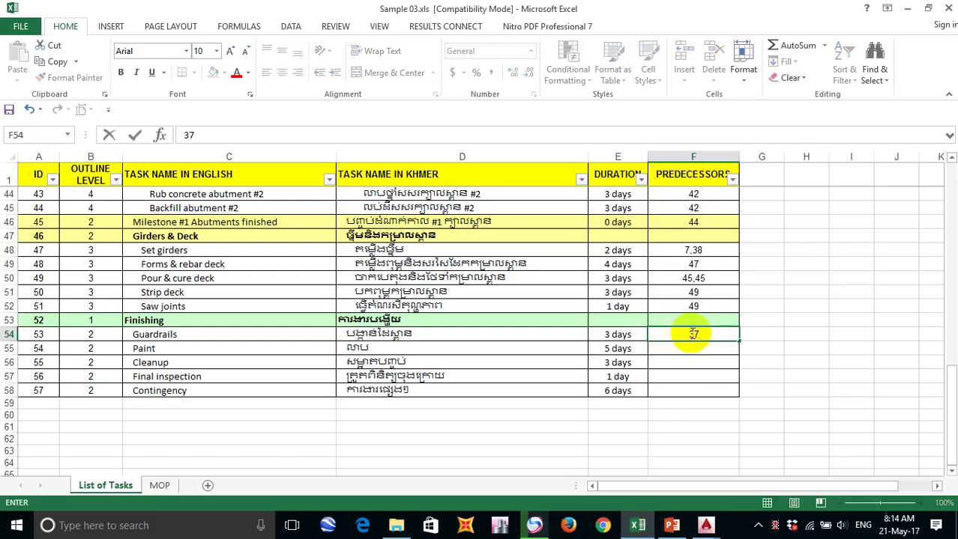
text(,43,50)
click(700, 375)
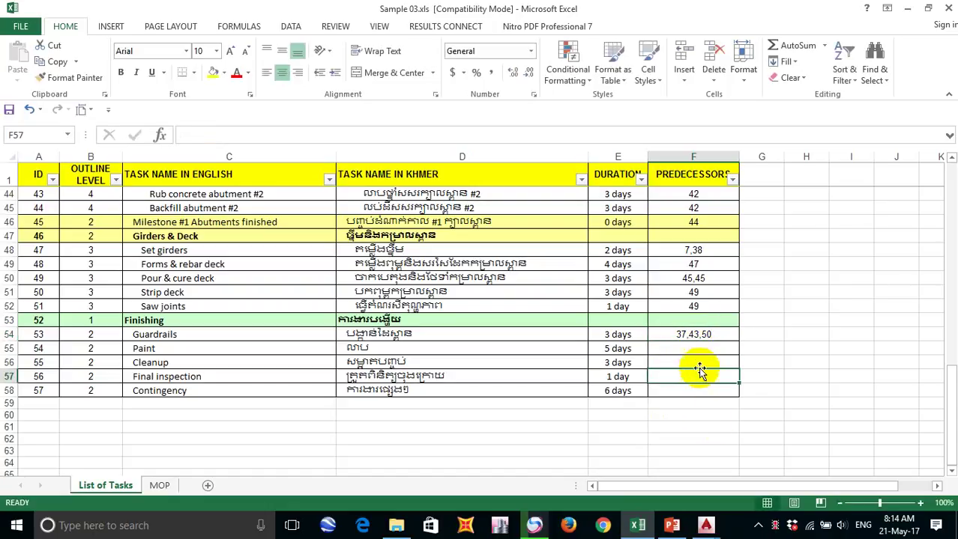
click(698, 350)
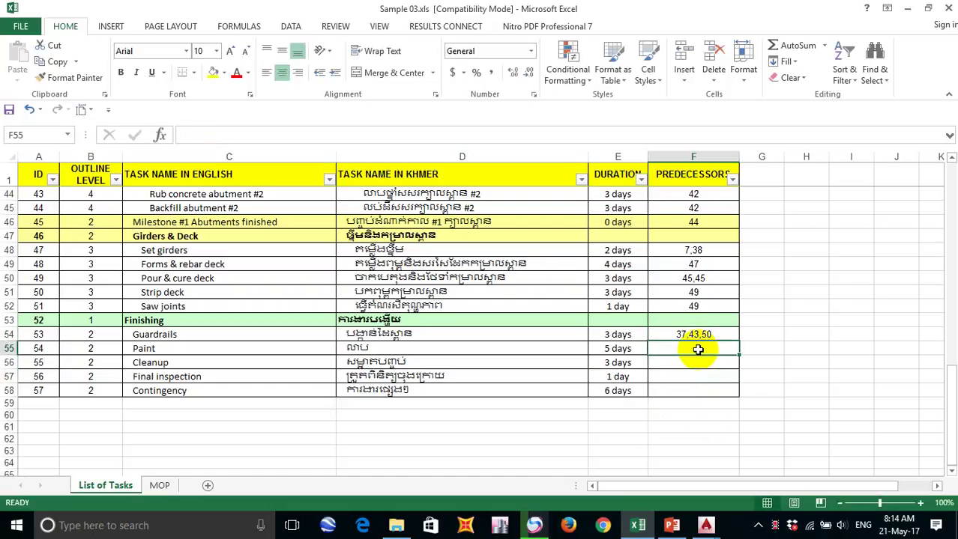
key(ctrl+d)
click(712, 367)
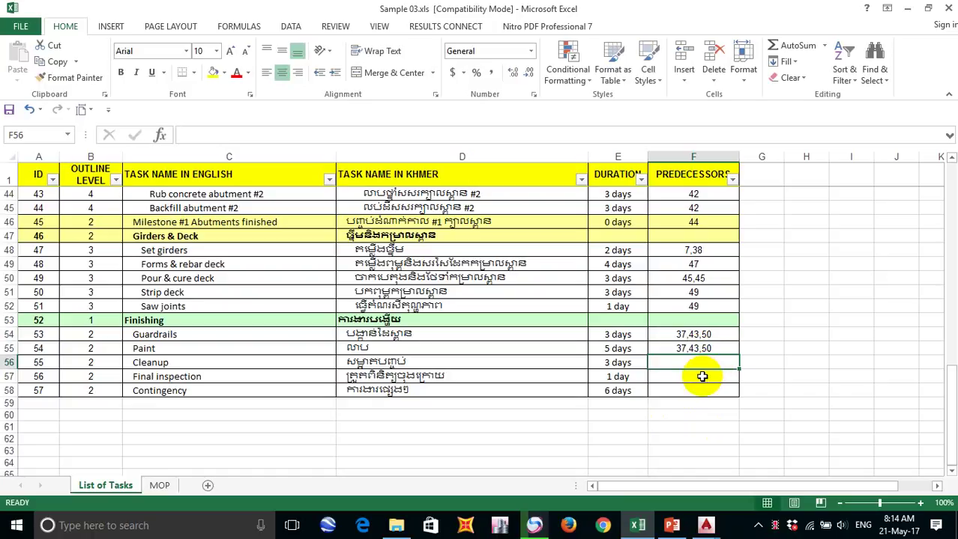
Step: Examine in AutoCAD which activities lead into Cleanup, and enter 49,53,54 as the predecessors of Cleanup in Excel
click(674, 527)
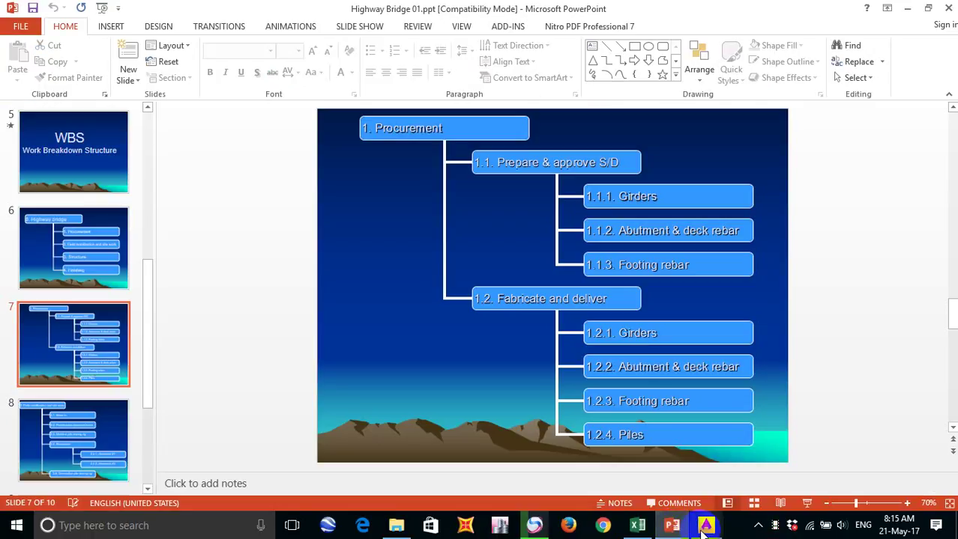
mouse_move(704, 530)
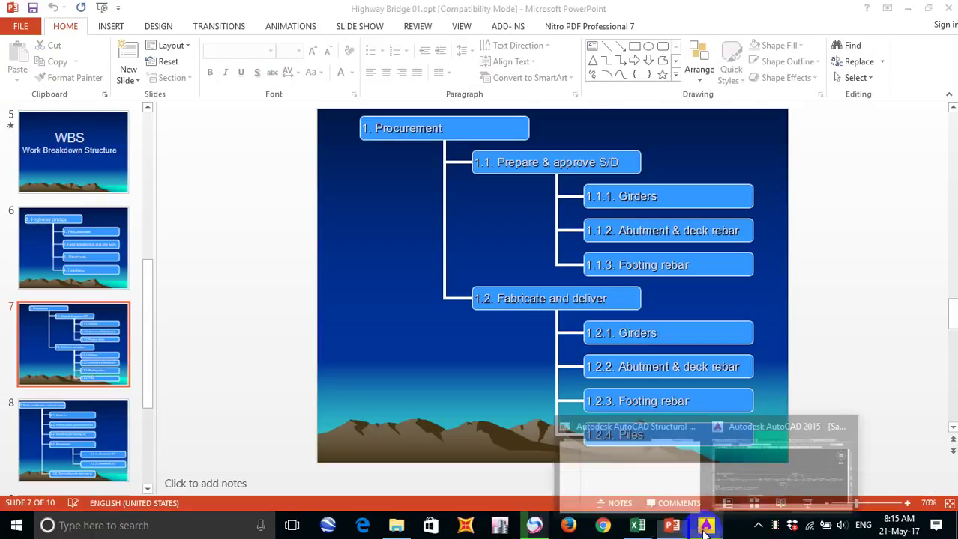
click(727, 476)
mouse_move(697, 365)
mouse_down()
mouse_move(684, 343)
mouse_move(620, 364)
mouse_up()
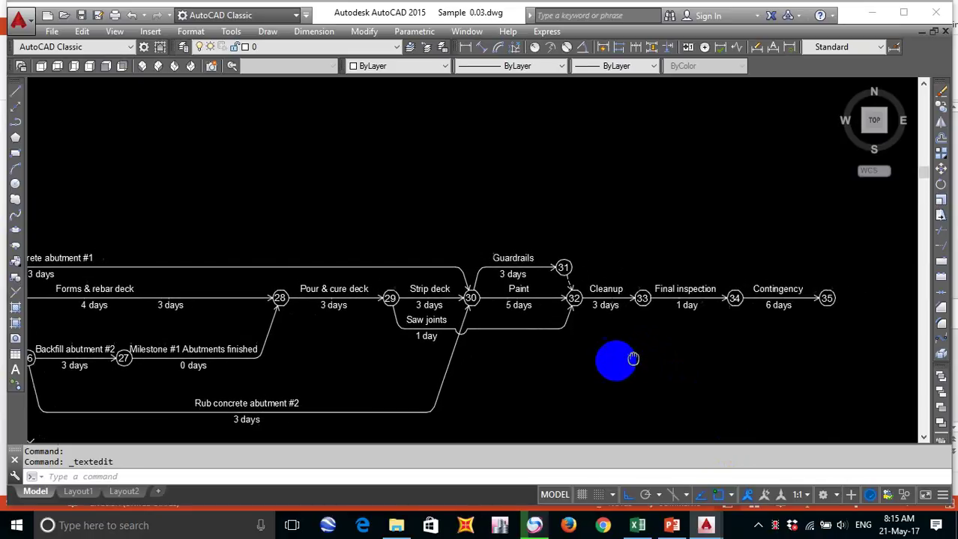
scroll(605, 364, up, 1)
scroll(596, 307, up, 2)
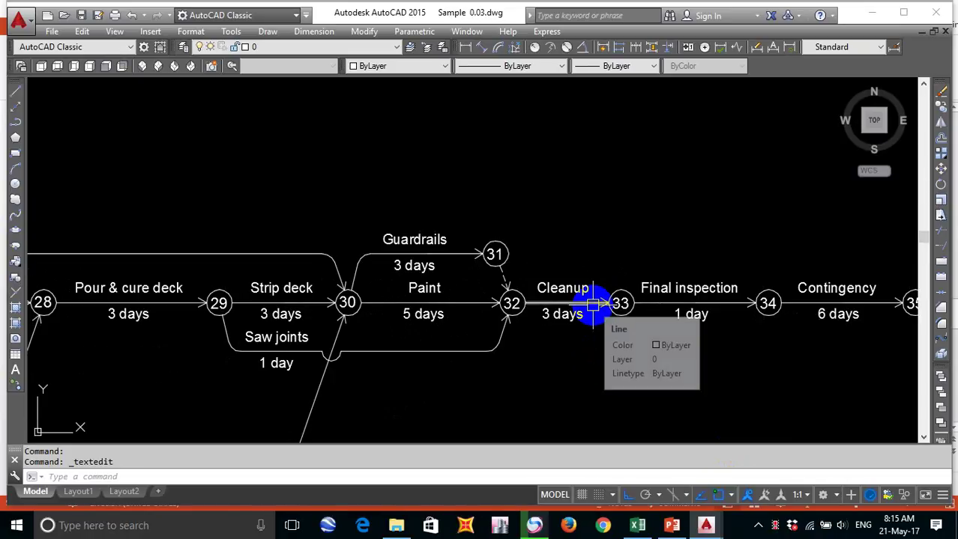
double_click(571, 318)
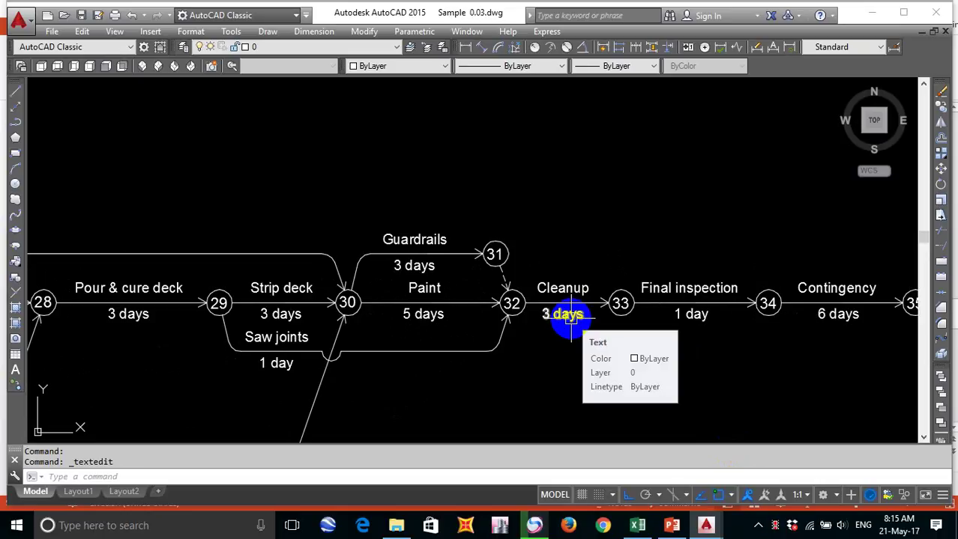
click(637, 526)
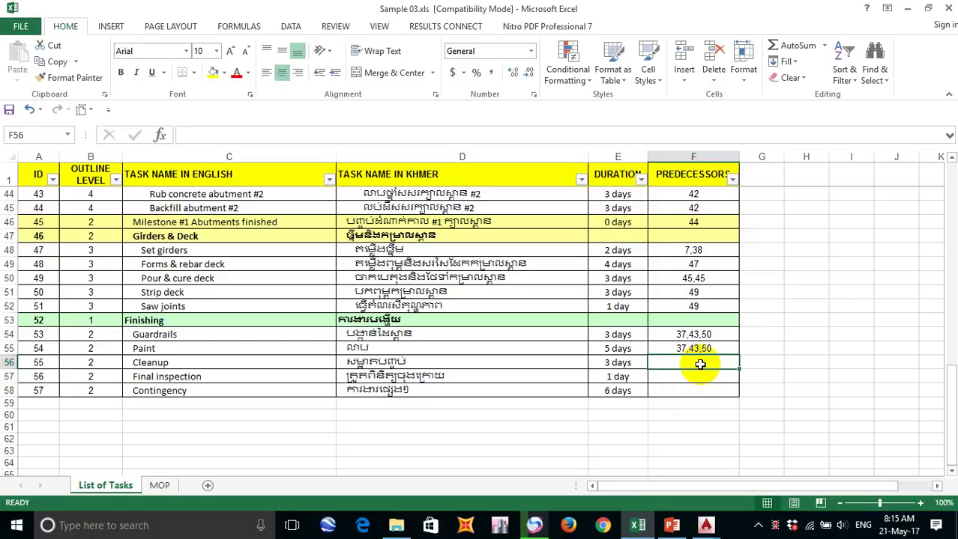
text(49,)
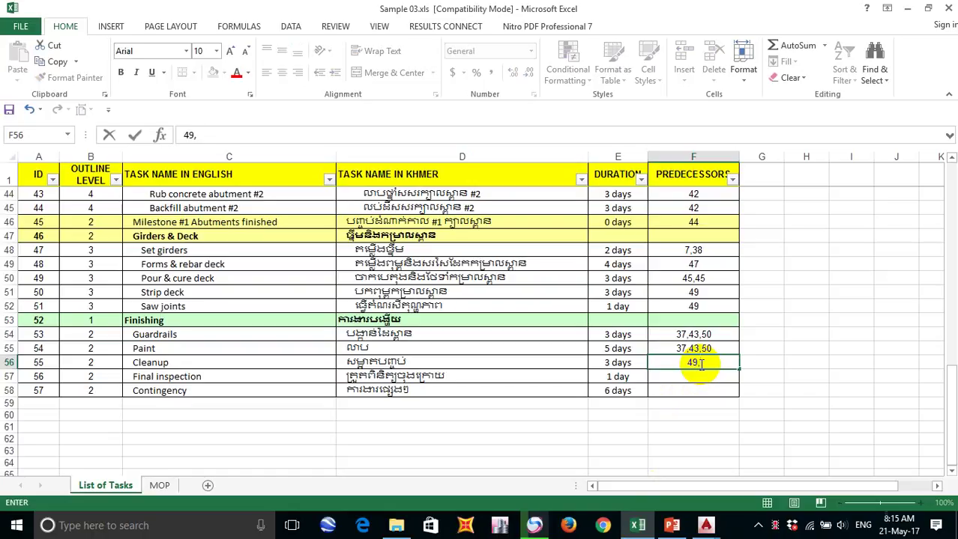
text(53,54)
click(707, 378)
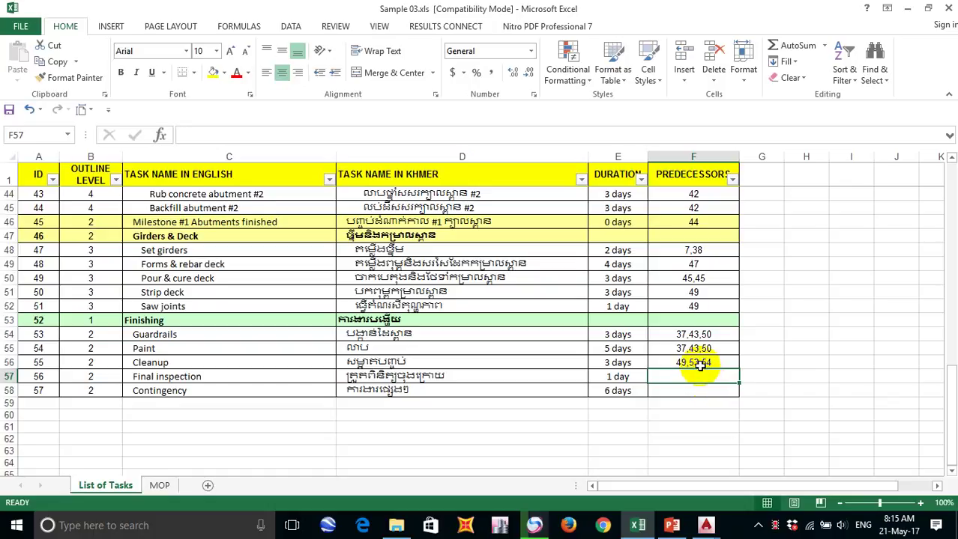
Step: Correct the first predecessor of Cleanup to 51, keeping 53,54 after it
click(692, 364)
double_click(692, 364)
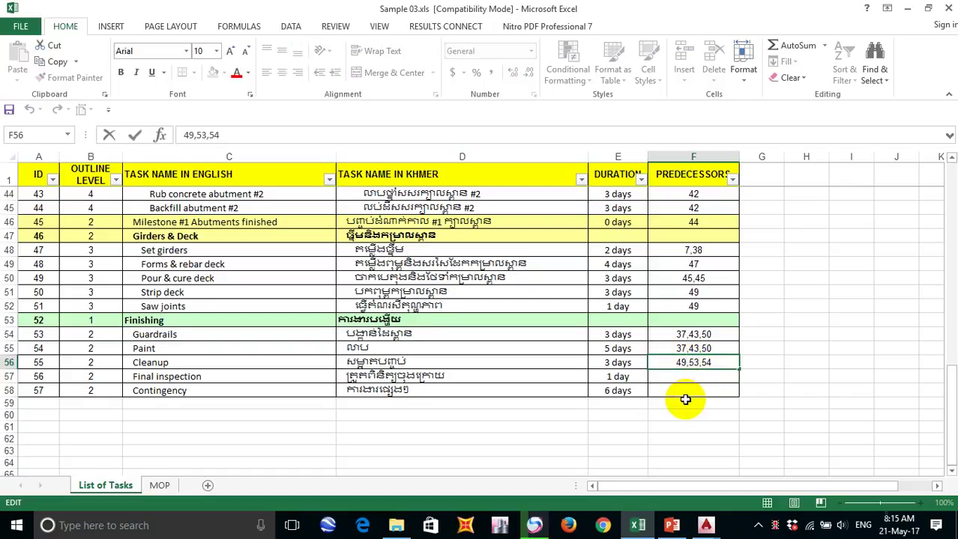
key(BackSpace)
key(BackSpace)
text(51)
click(715, 376)
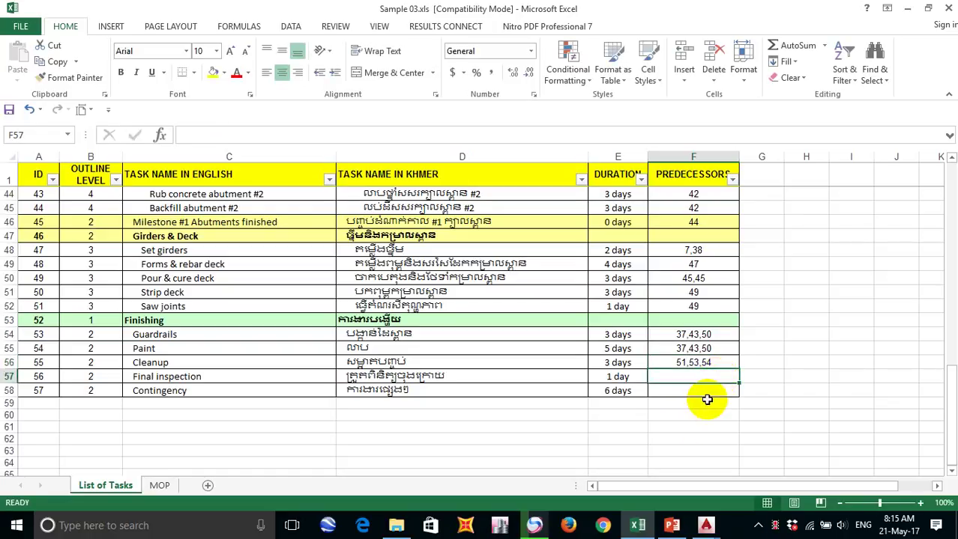
Step: Check the end of the AutoCAD network, and in Excel enter predecessor 55 for Final inspection and 56 for Contingency
mouse_move(708, 526)
click(741, 476)
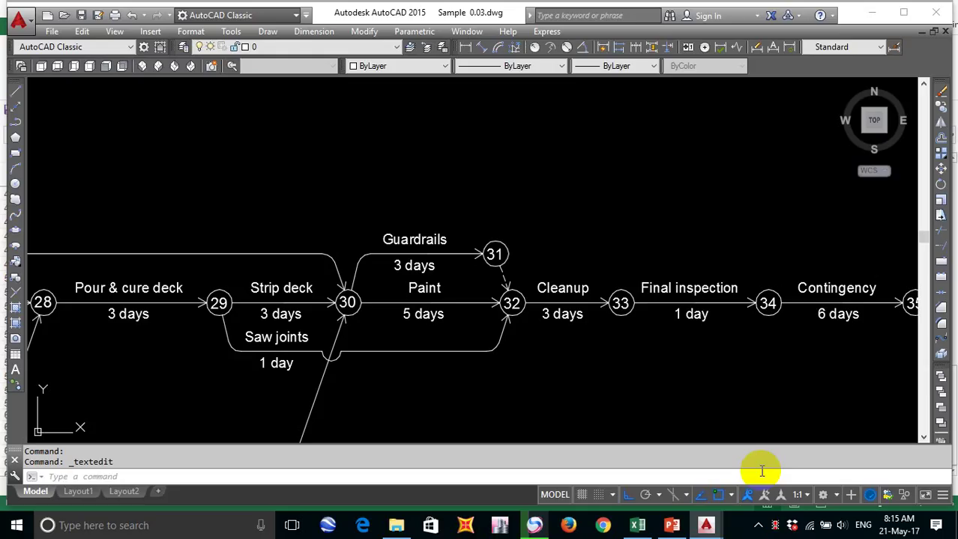
drag(741, 376, 550, 359)
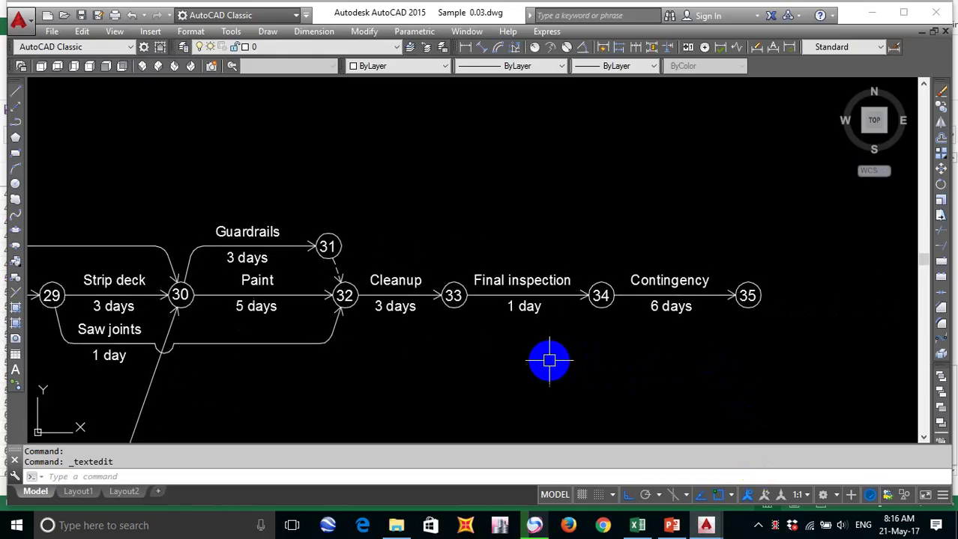
click(637, 526)
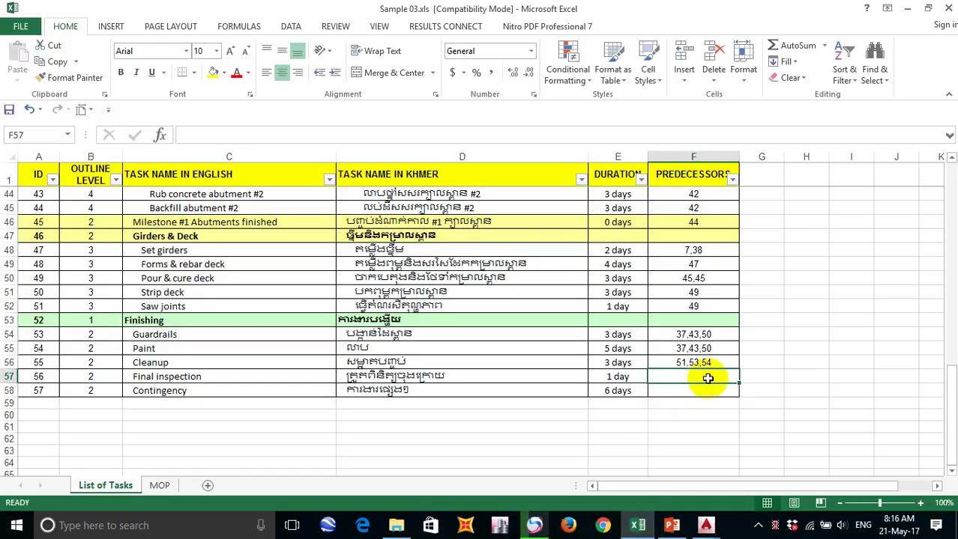
text(55)
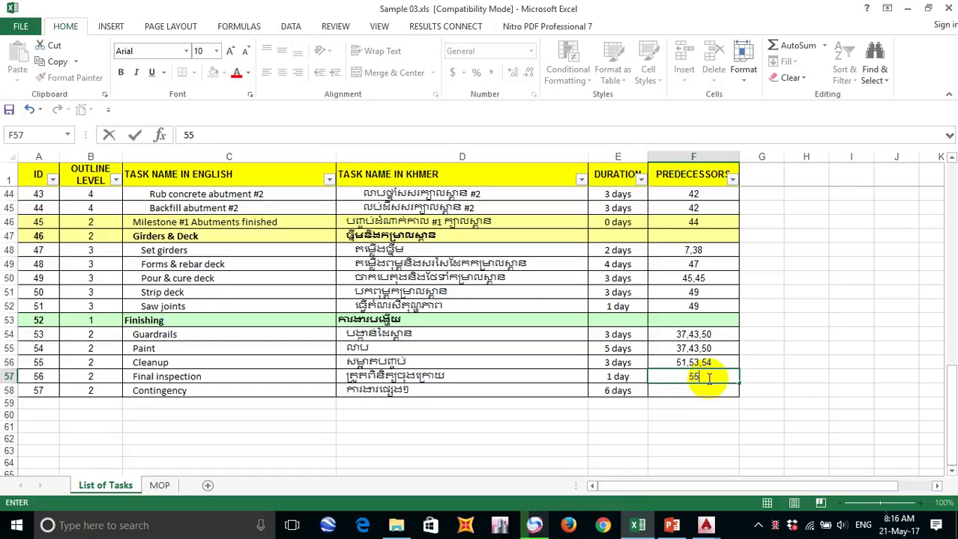
click(712, 390)
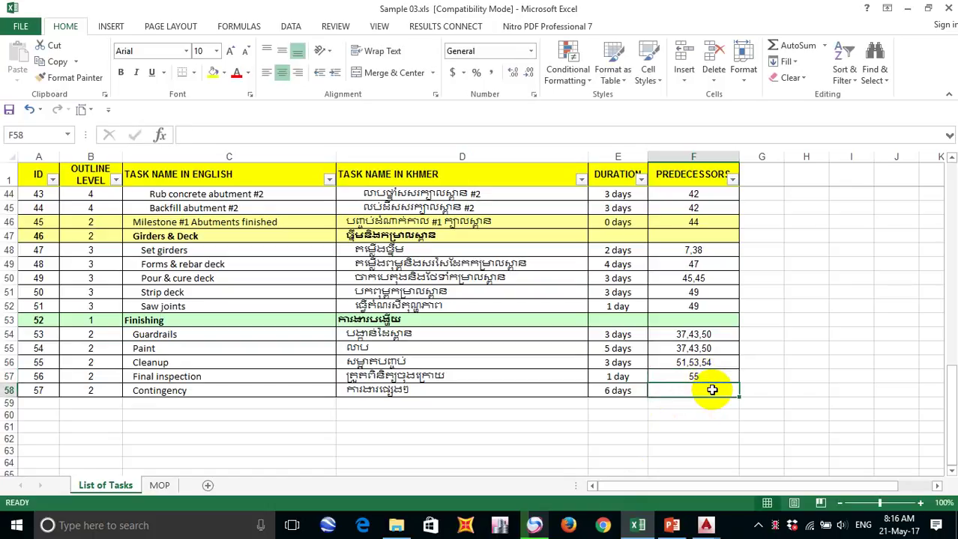
text(56)
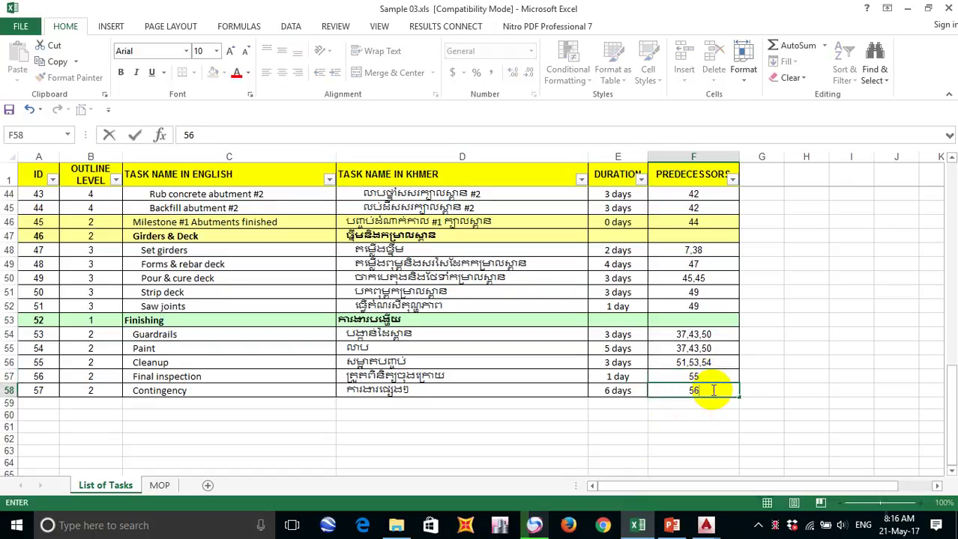
click(775, 364)
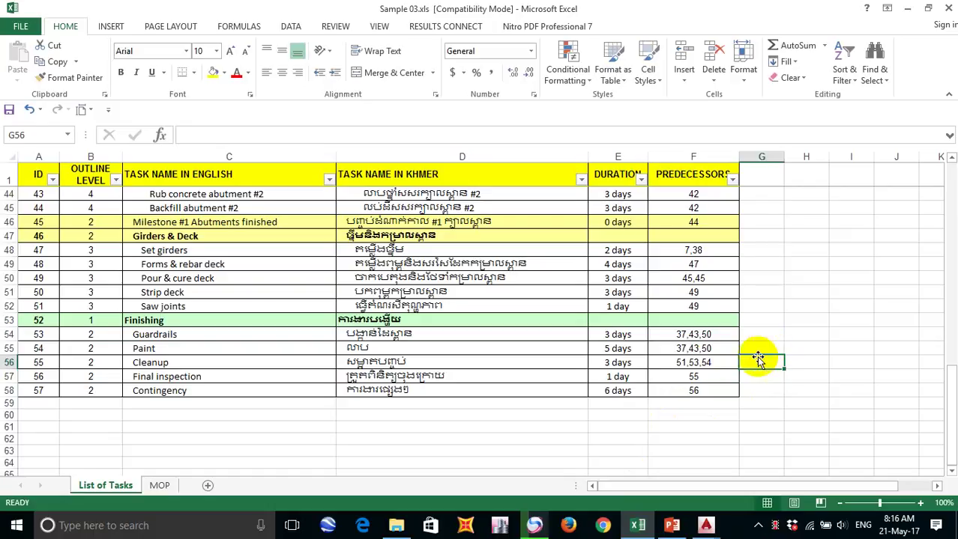
Step: Save the schedule workbook and dismiss the pop-up notification
scroll(686, 363, up, 11)
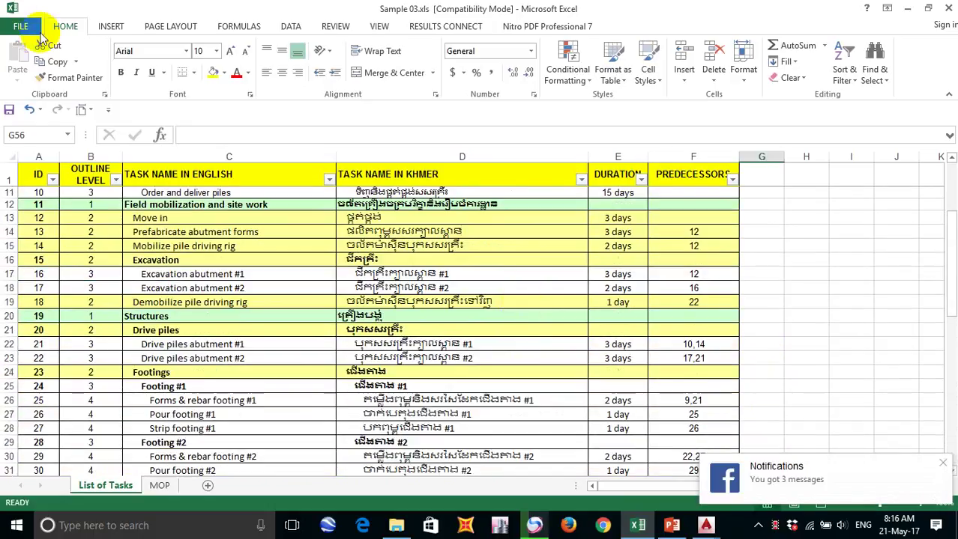
click(9, 109)
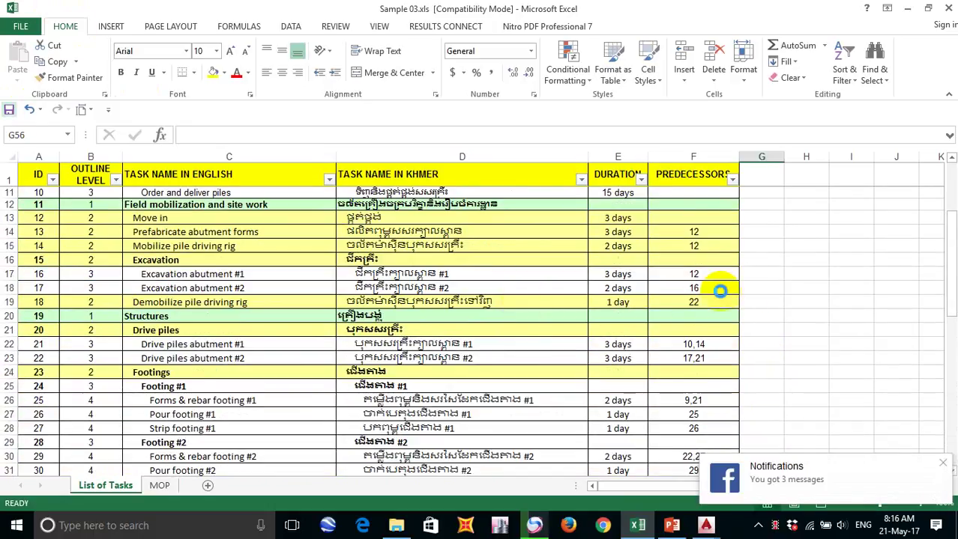
click(943, 463)
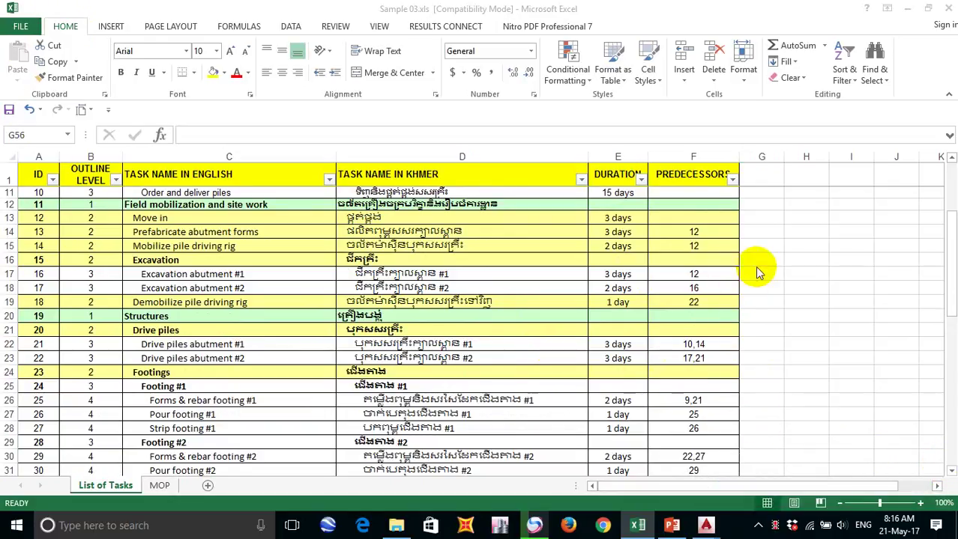
click(719, 301)
scroll(704, 305, down, 2)
scroll(704, 305, down, 10)
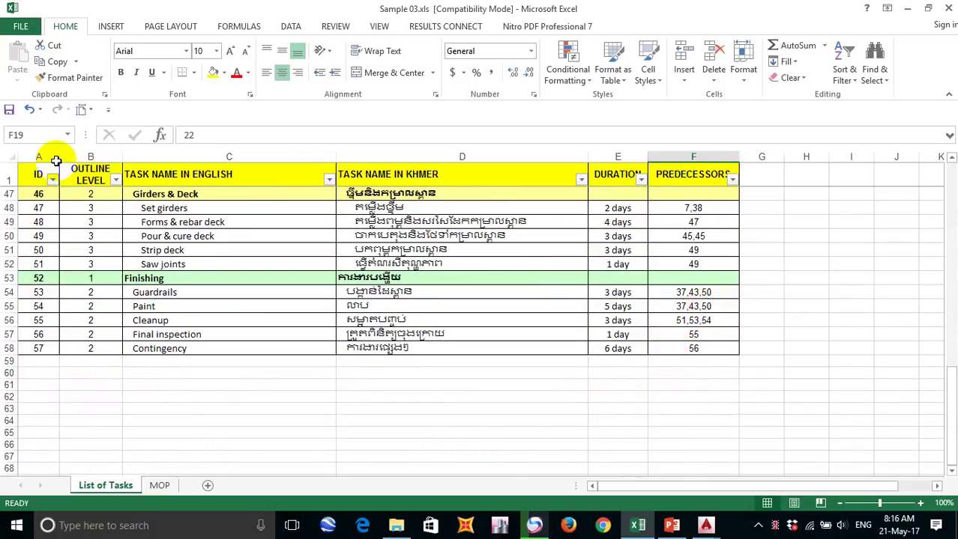
click(9, 109)
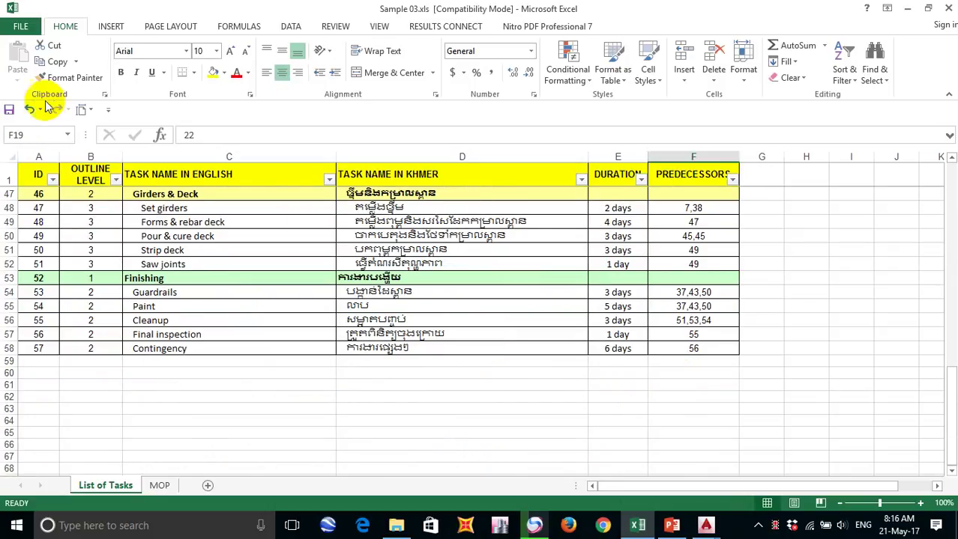
click(9, 110)
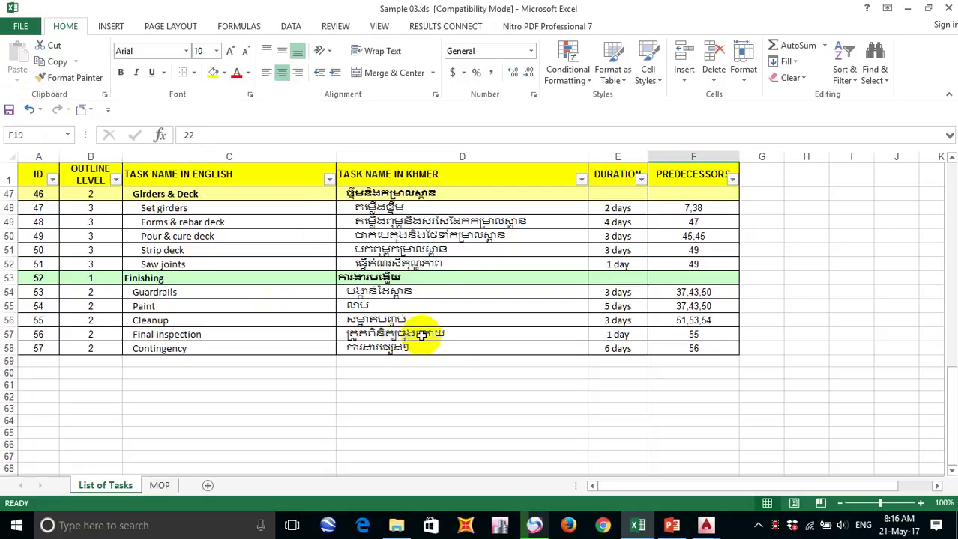
Step: Review the predecessors throughout the task list, from Procurement down to the Finishing tasks and back
scroll(424, 337, up, 5)
scroll(424, 337, up, 10)
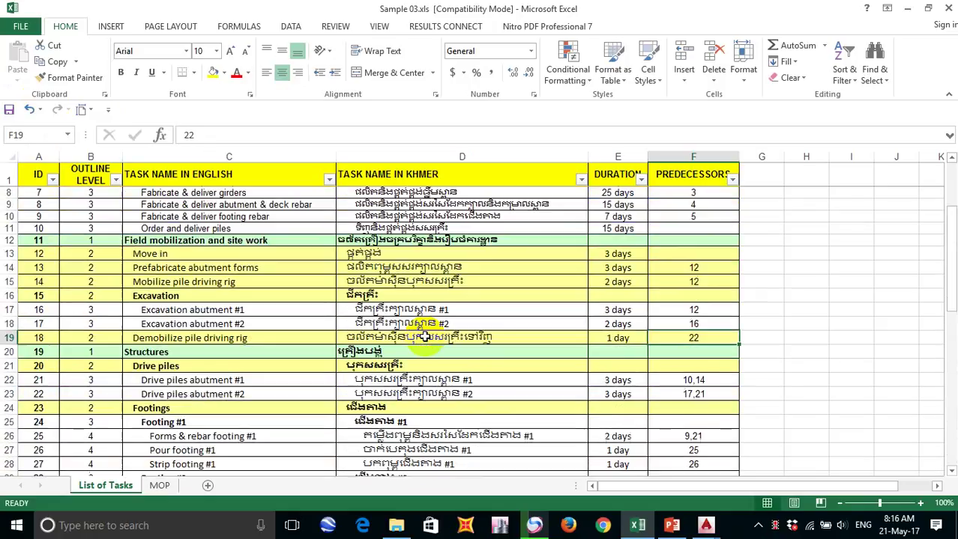
scroll(428, 336, down, 1)
scroll(453, 326, up, 1)
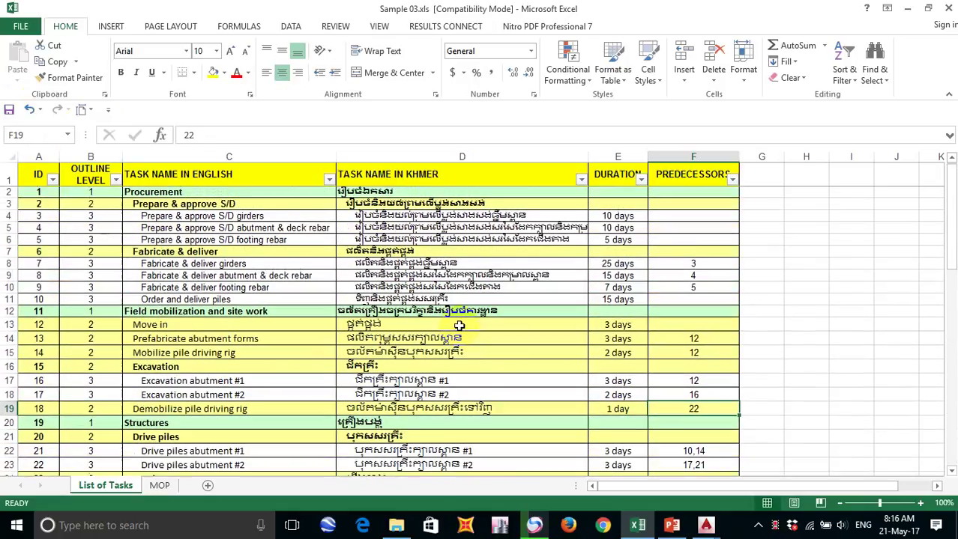
scroll(466, 322, down, 17)
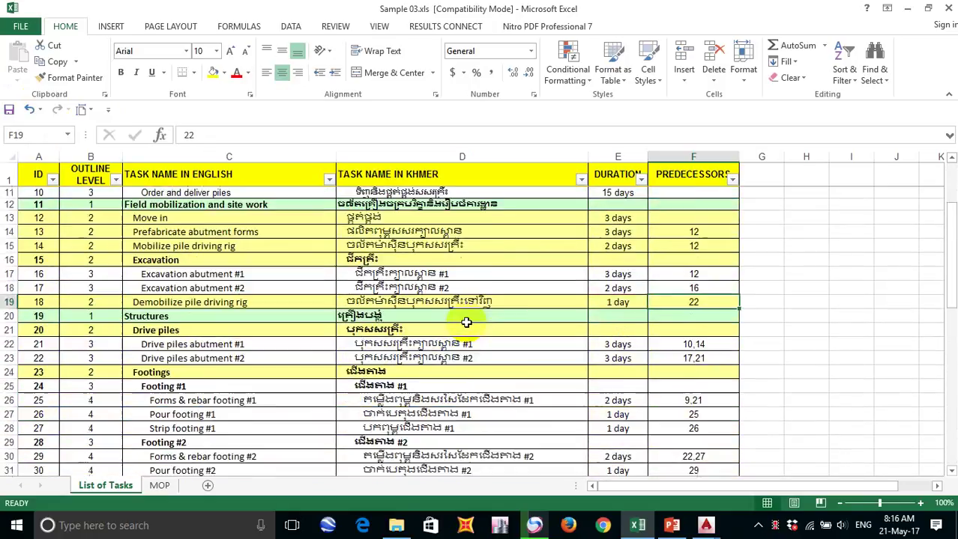
scroll(470, 322, up, 2)
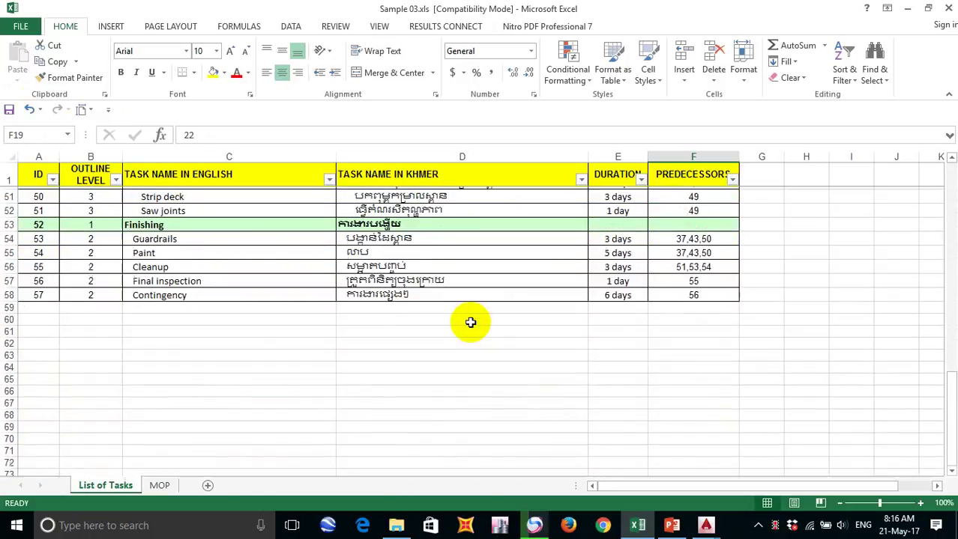
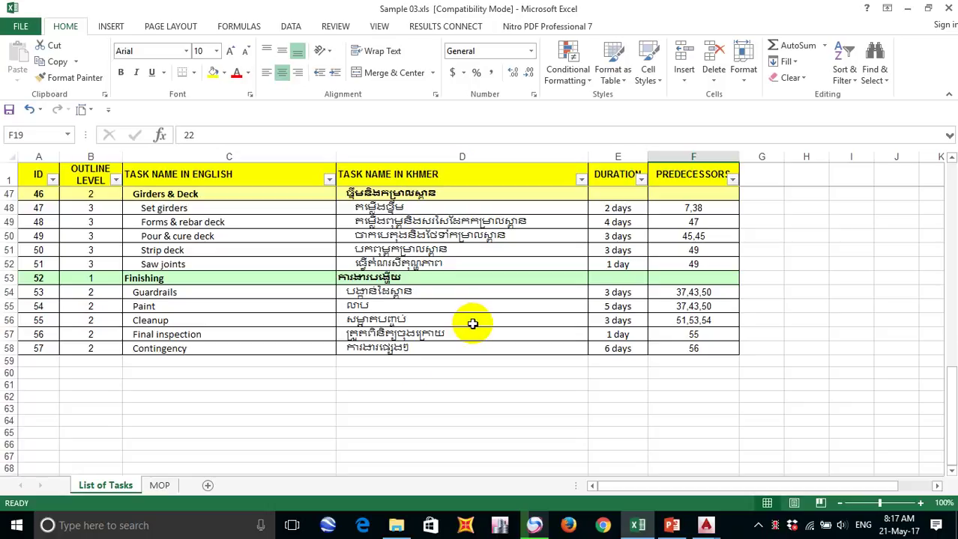
scroll(420, 330, up, 5)
scroll(418, 327, up, 5)
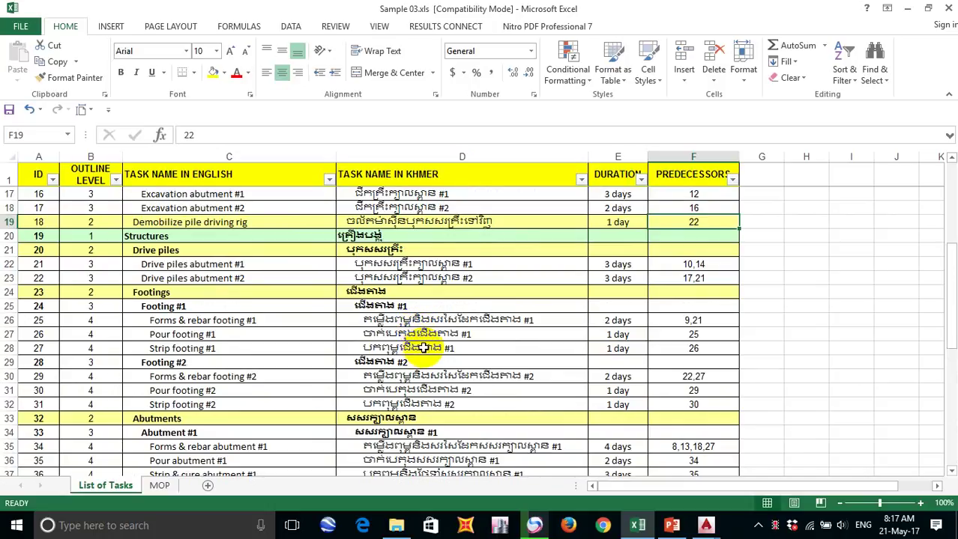
scroll(425, 347, up, 5)
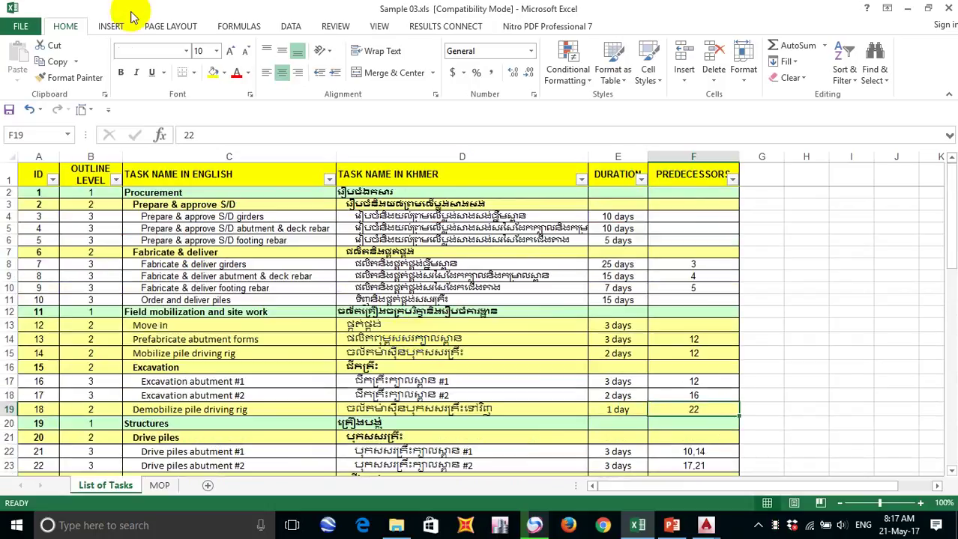
Step: Save the schedule workbook and show its MOP sheet
click(9, 109)
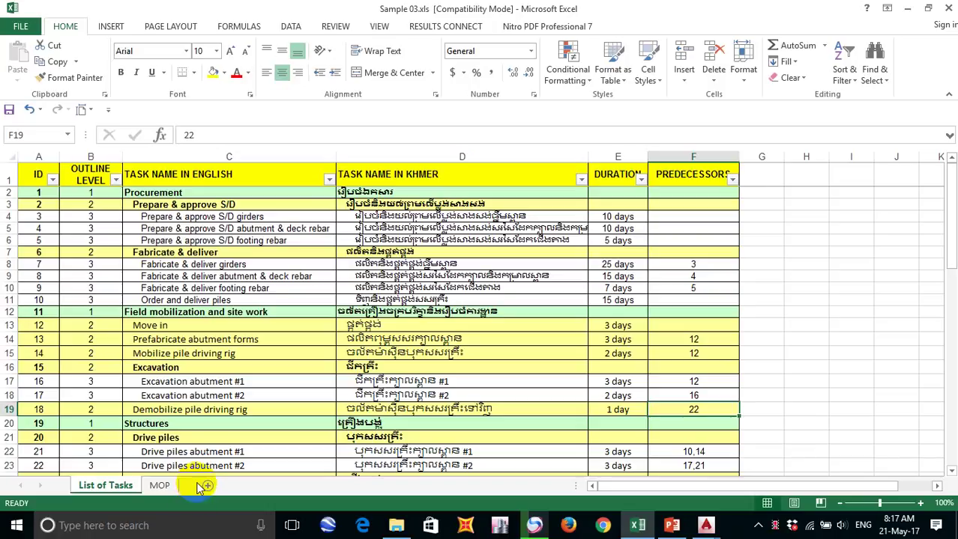
click(161, 485)
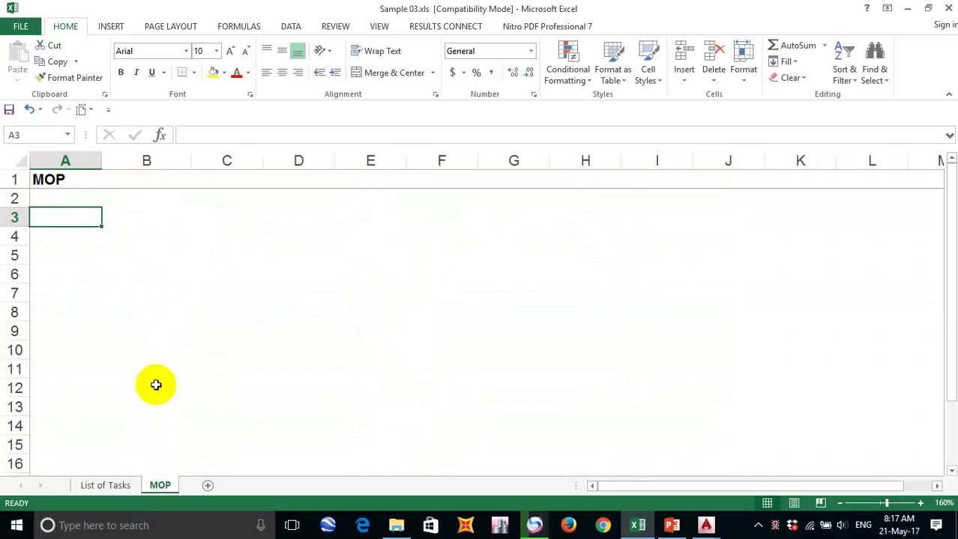
Step: In File Explorer, go to the Simple 2 folder inside CPM and open the workbook Sample 02 19-03-17.xls
click(390, 525)
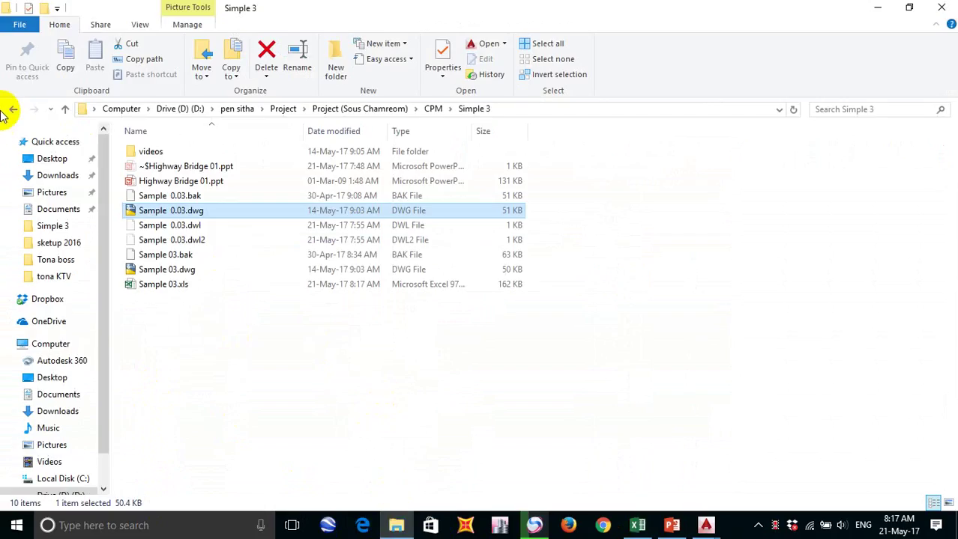
click(13, 113)
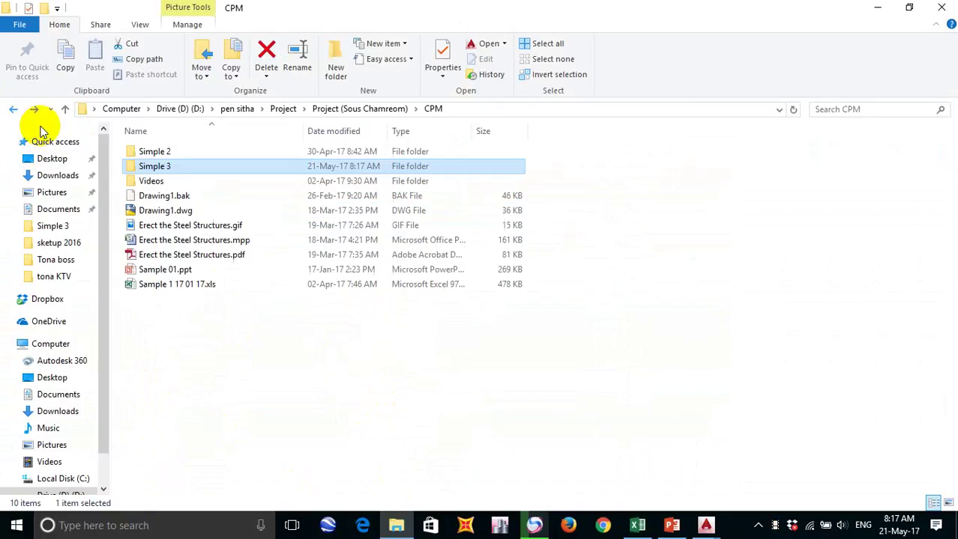
click(195, 154)
double_click(196, 154)
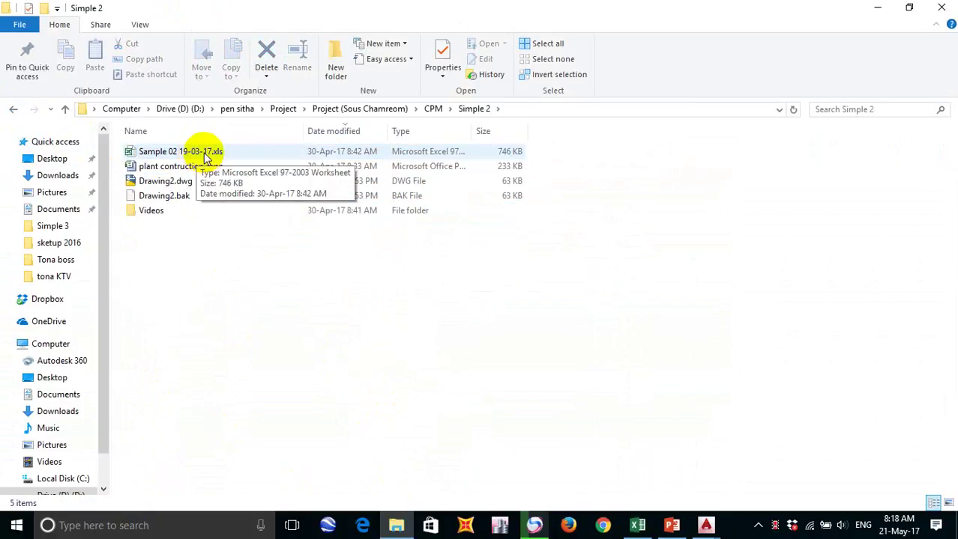
click(207, 157)
double_click(207, 156)
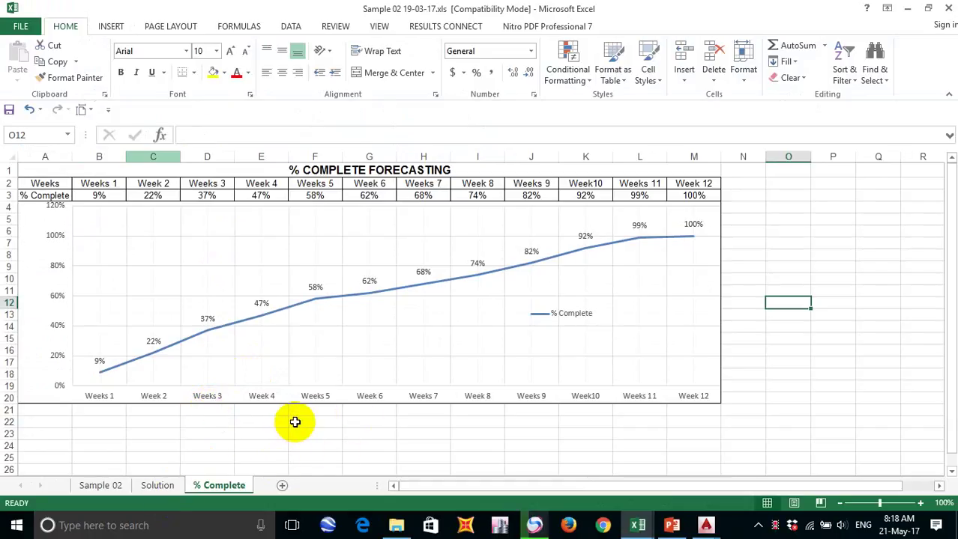
Step: On the Solution sheet, look back from the I-J CPM diagram through the MOP procedure to the CPM analysis section
click(166, 493)
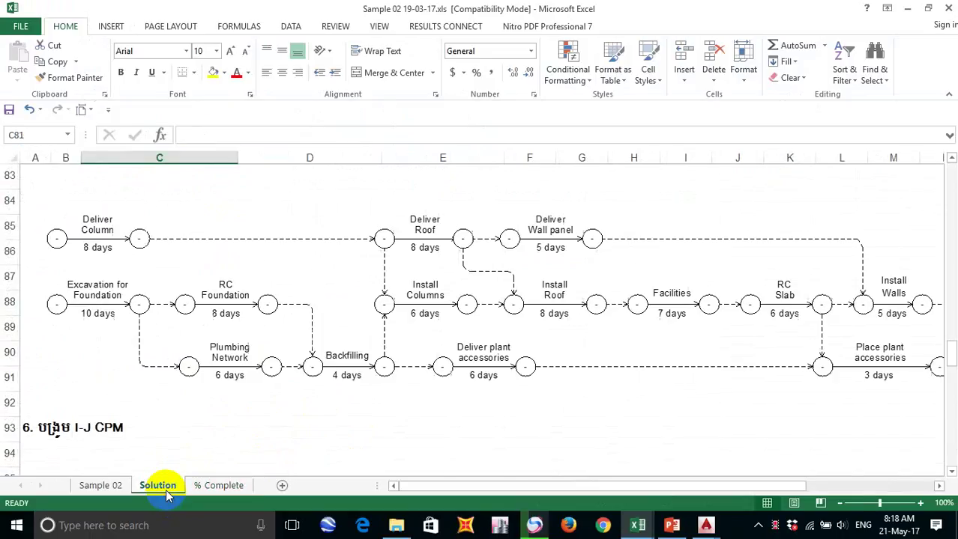
scroll(199, 440, up, 4)
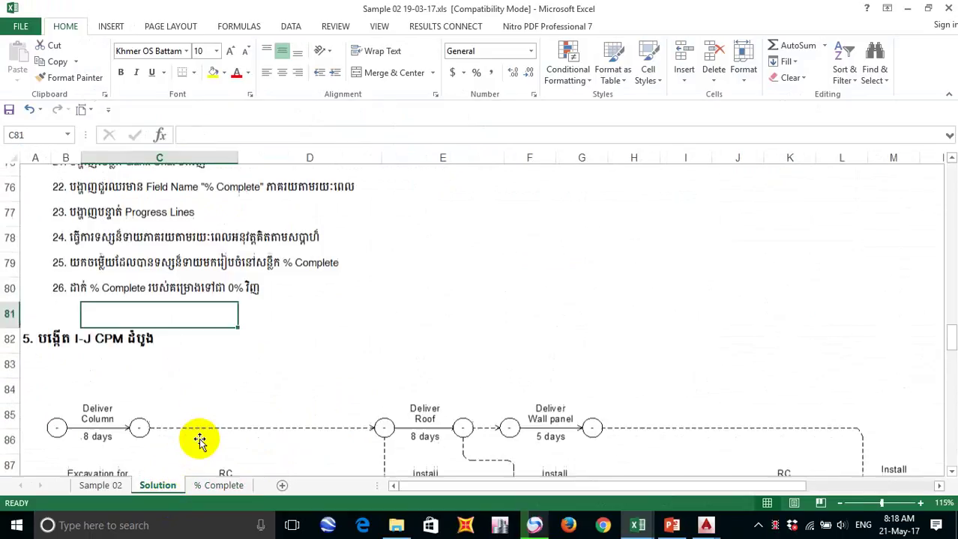
scroll(229, 411, up, 11)
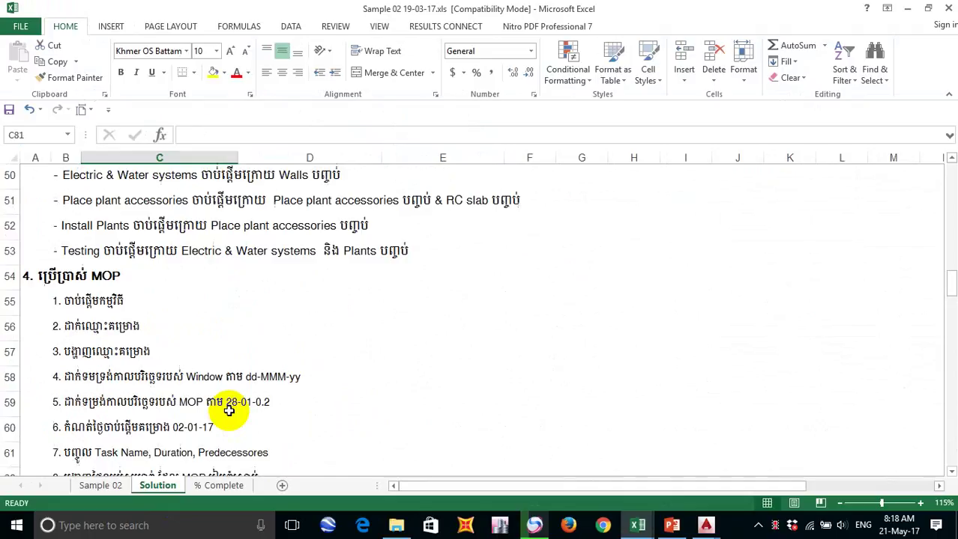
scroll(229, 410, up, 2)
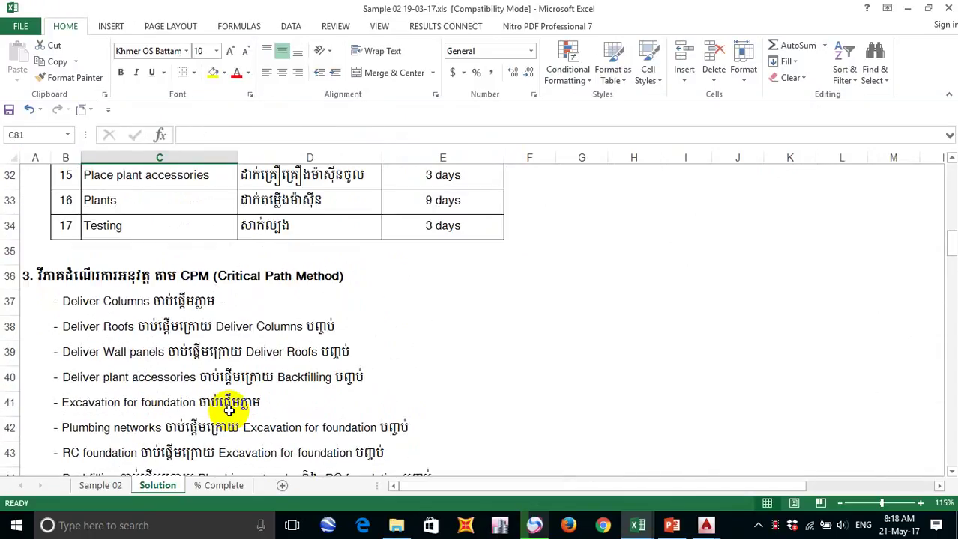
scroll(228, 411, down, 5)
scroll(229, 410, down, 2)
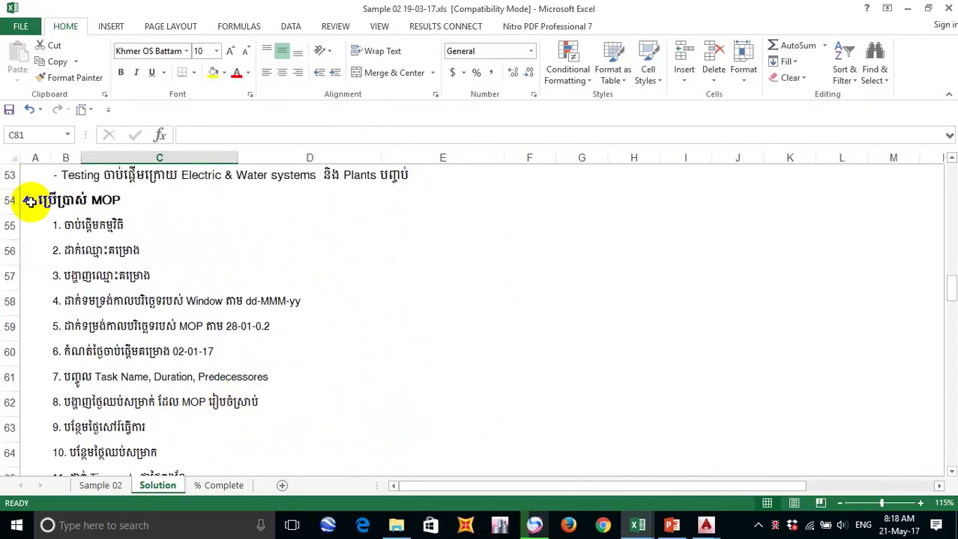
drag(27, 199, 255, 305)
scroll(451, 294, up, 6)
scroll(450, 294, up, 4)
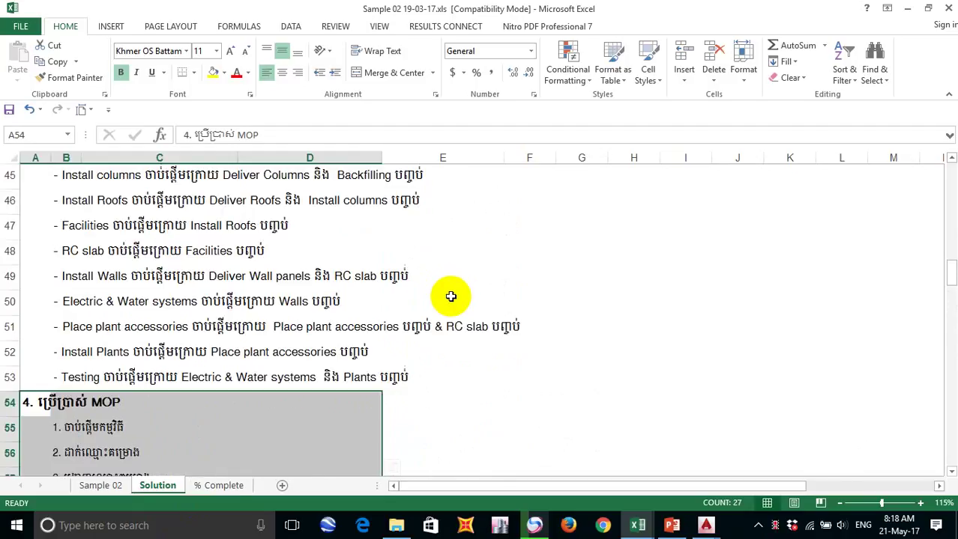
scroll(451, 295, down, 2)
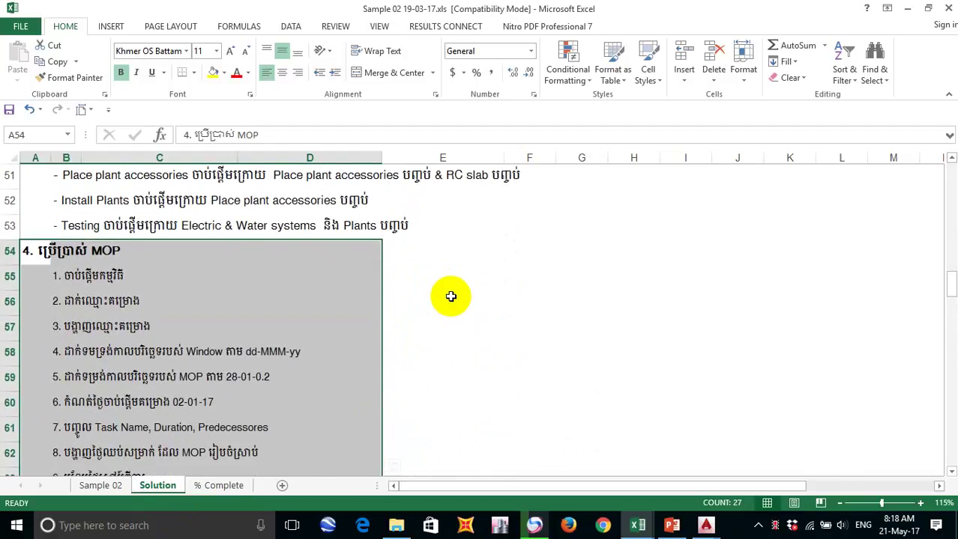
key(ctrl+q)
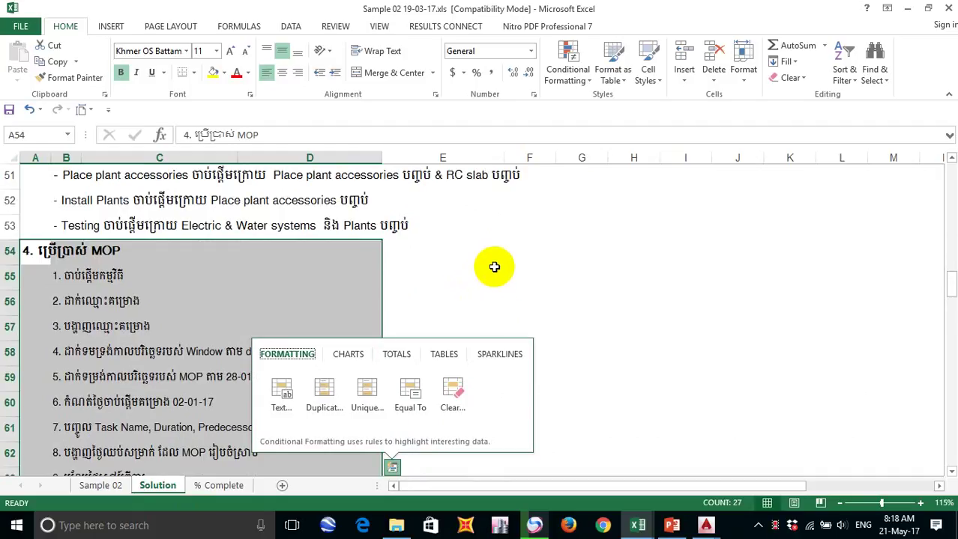
Step: Copy entire rows 54 to 80 of the Solution sheet, covering section 4 with its 26 MOP steps
click(23, 249)
scroll(23, 249, down, 8)
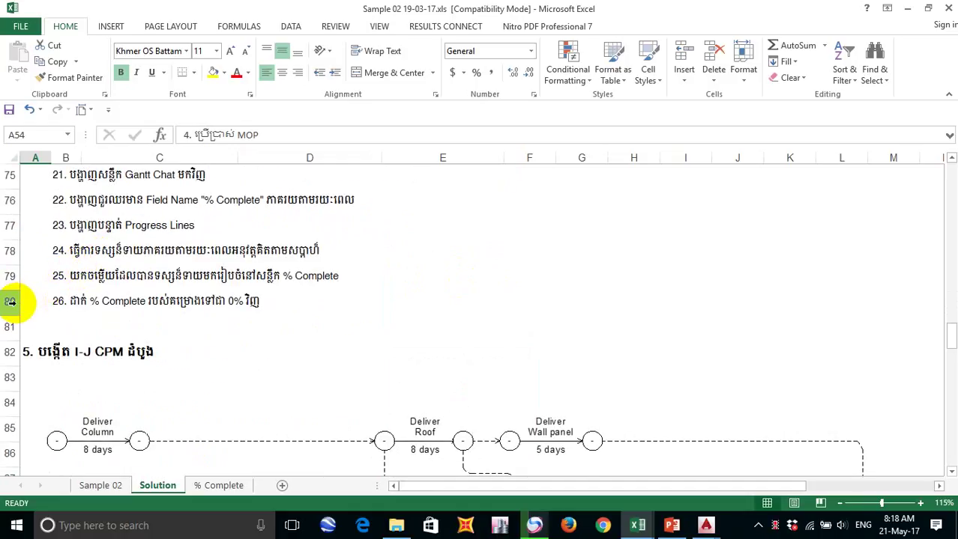
shift+click(10, 301)
scroll(171, 310, up, 5)
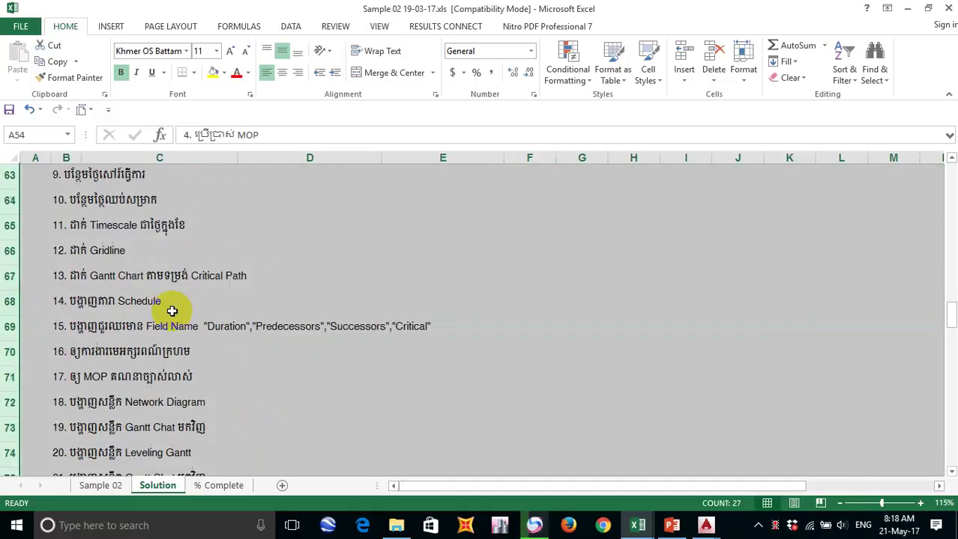
scroll(174, 311, up, 3)
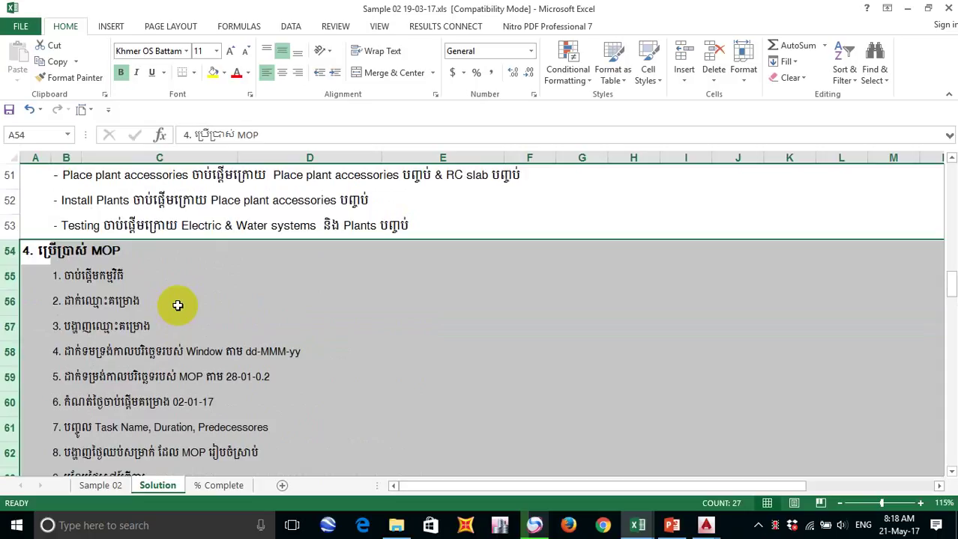
key(ctrl+c)
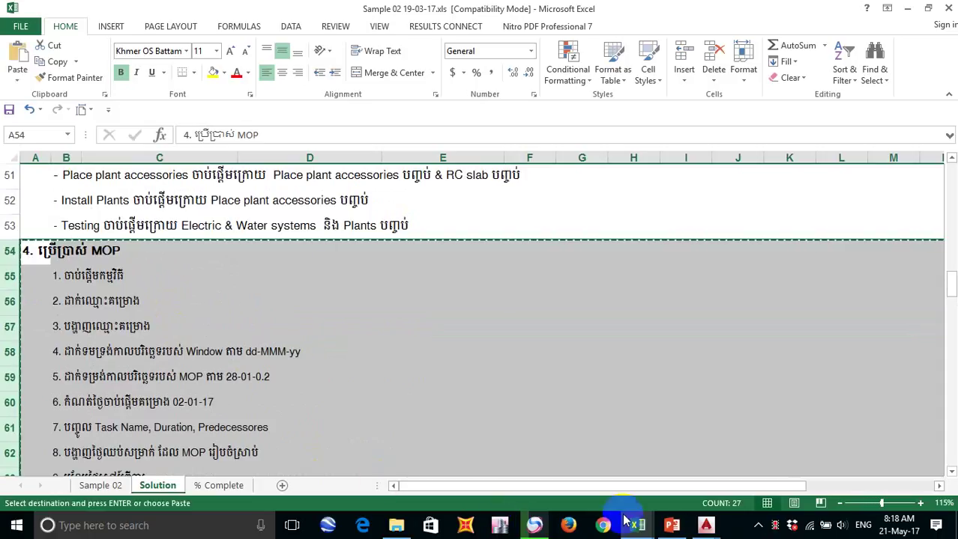
Step: Switch to the Sample 03.xls workbook and paste the copied rows into the MOP sheet starting at cell A2
click(629, 528)
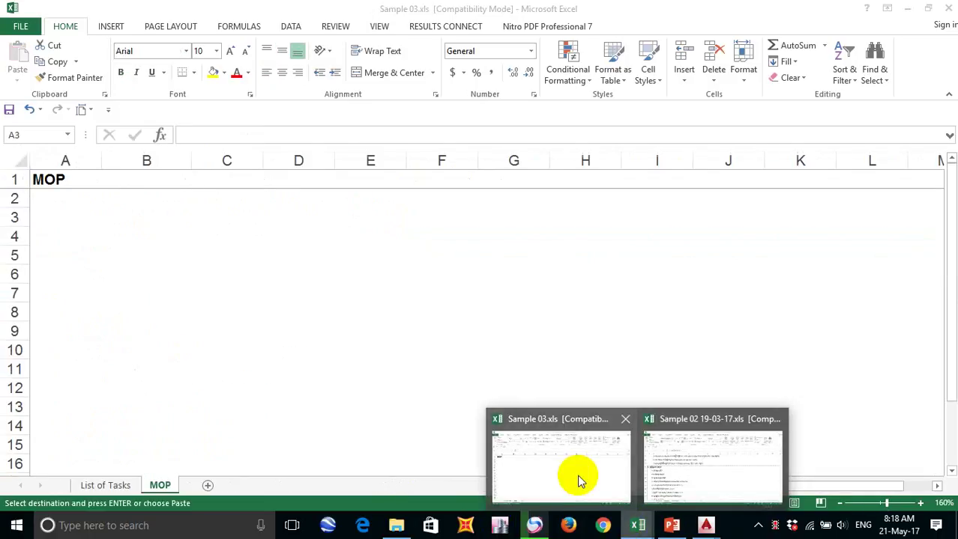
click(578, 480)
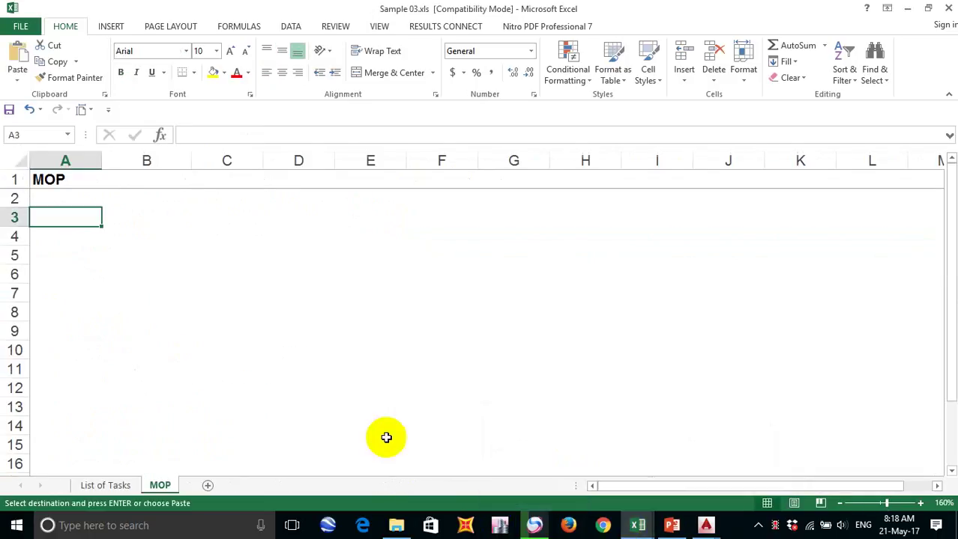
click(48, 199)
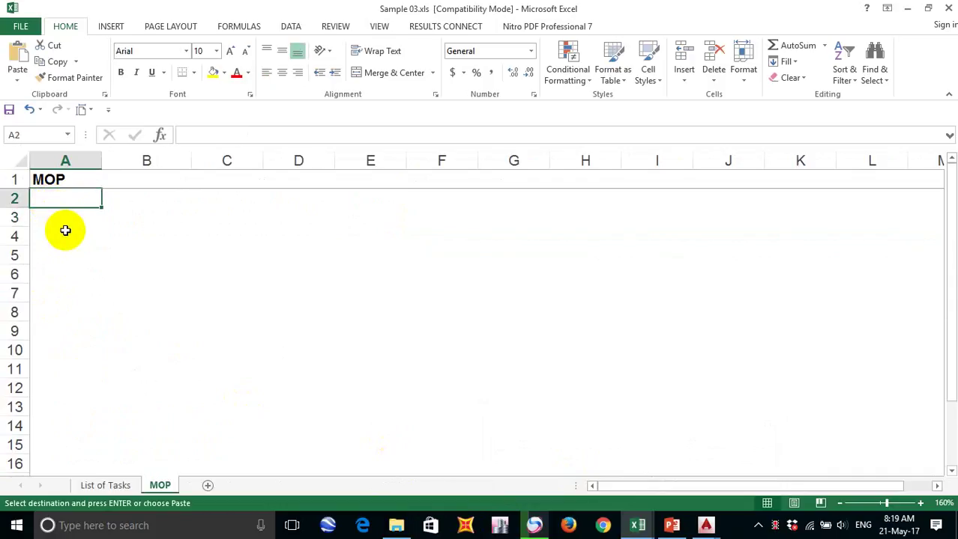
key(ctrl+v)
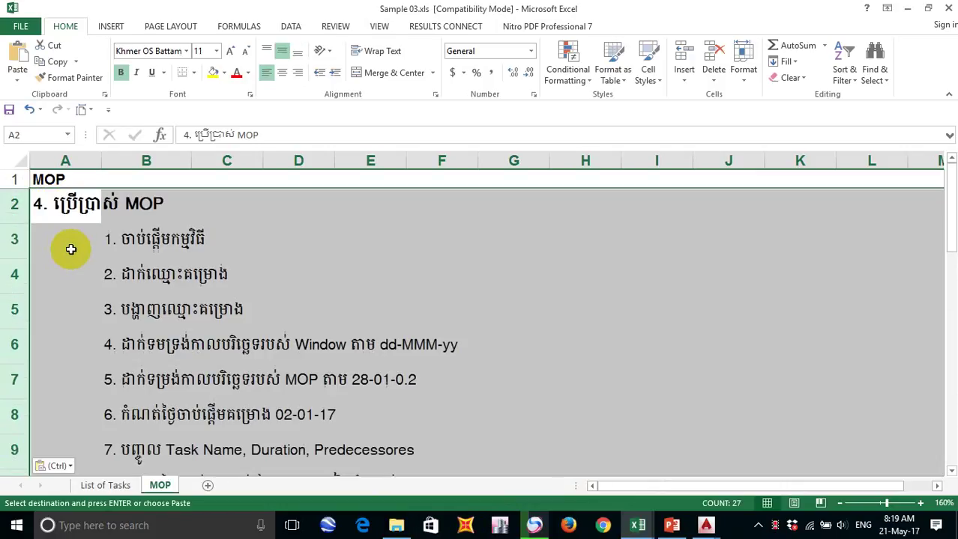
click(248, 227)
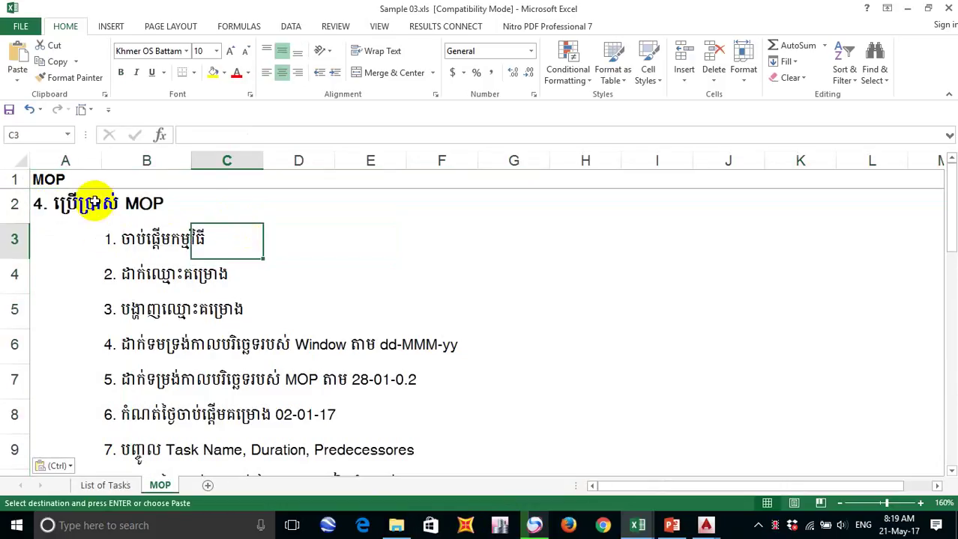
Step: Change the number of the pasted section heading in cell A2 to 1
double_click(39, 203)
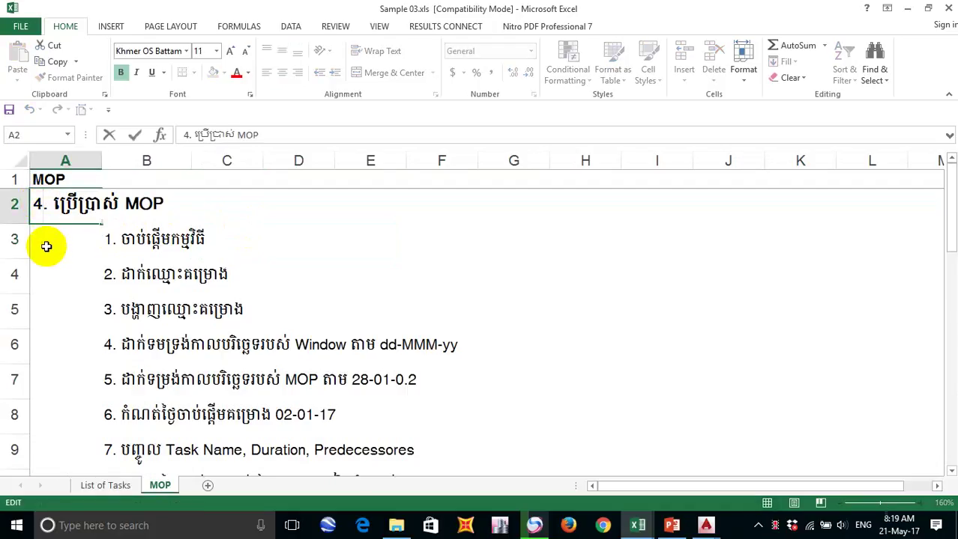
key(BackSpace)
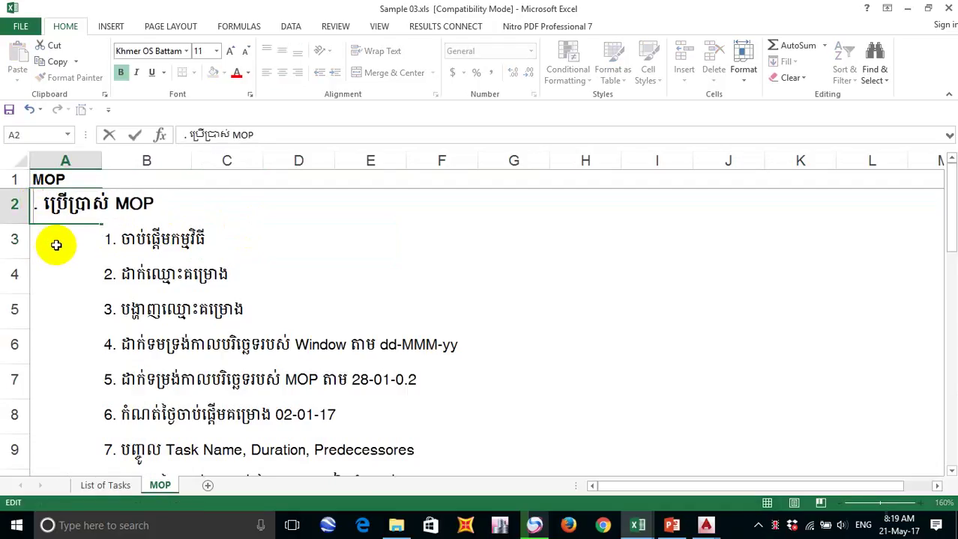
text(1)
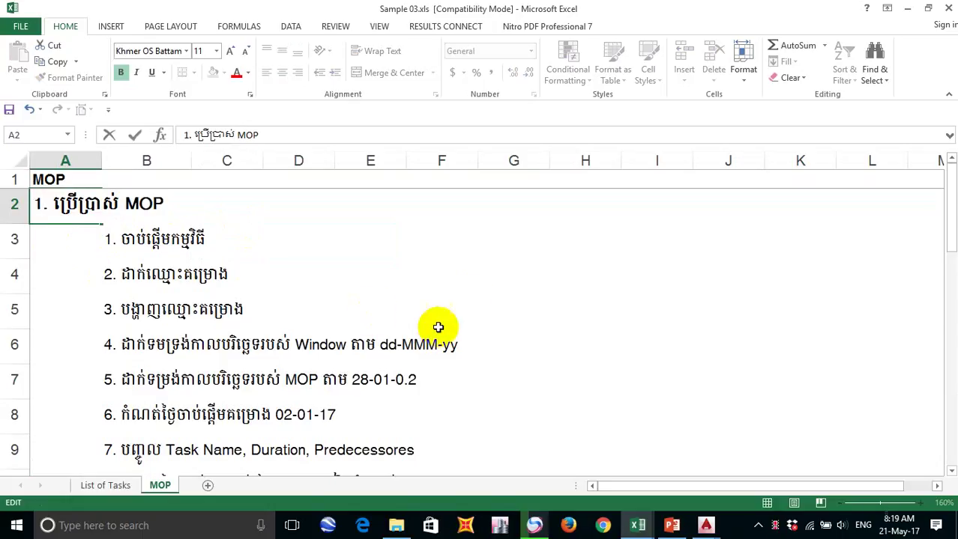
click(468, 296)
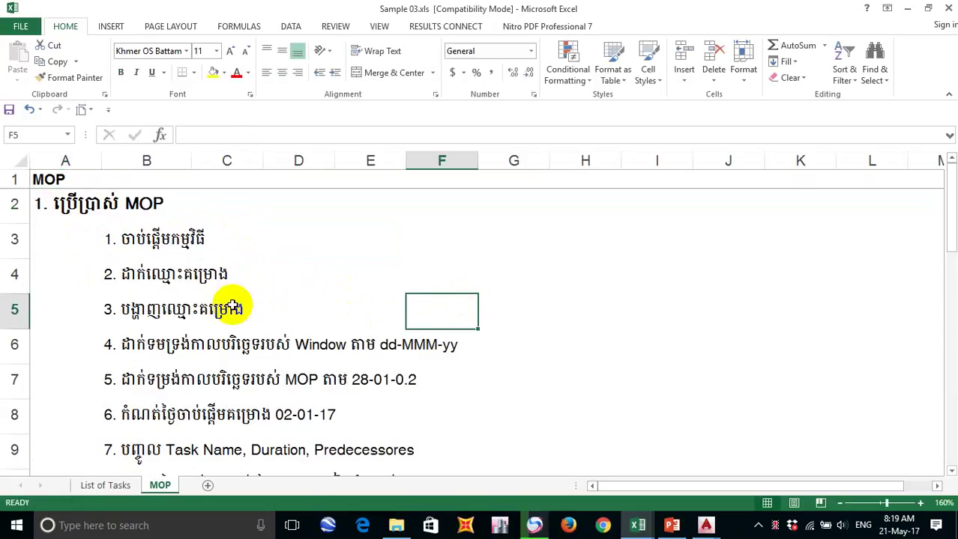
scroll(231, 307, down, 2)
scroll(229, 313, down, 3)
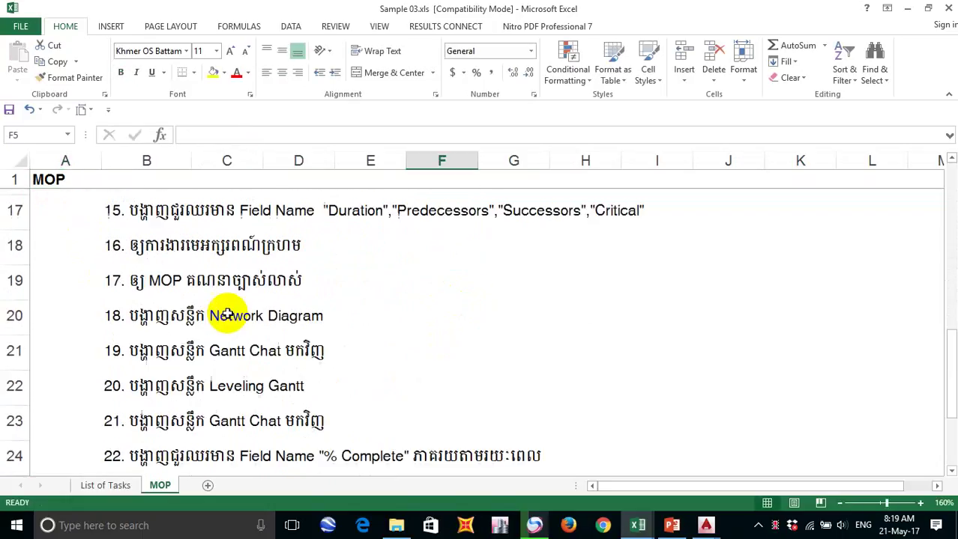
scroll(228, 315, down, 3)
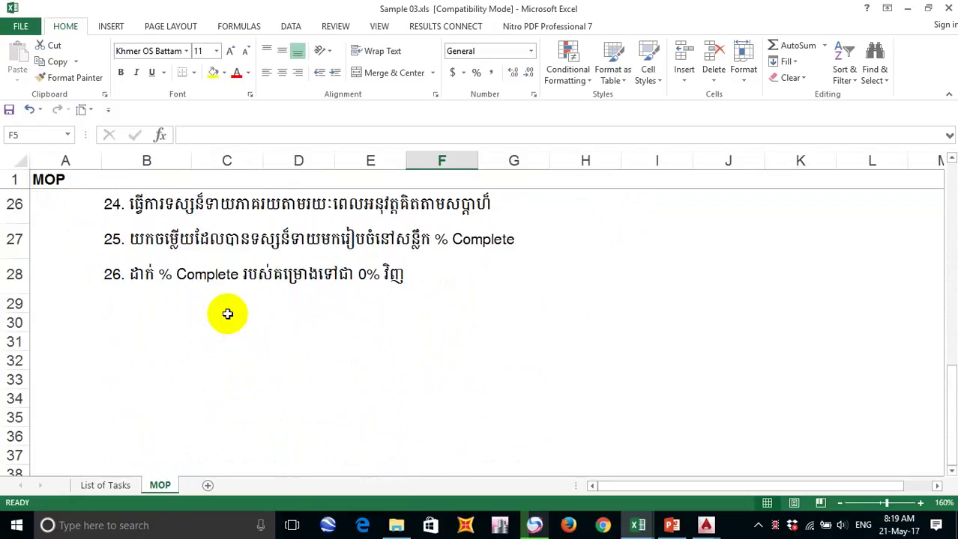
click(325, 372)
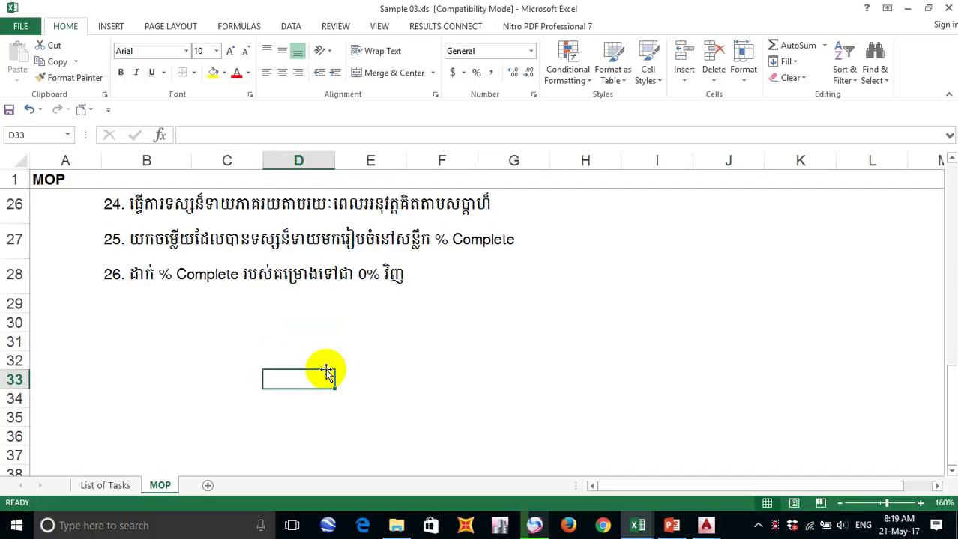
scroll(156, 318, up, 8)
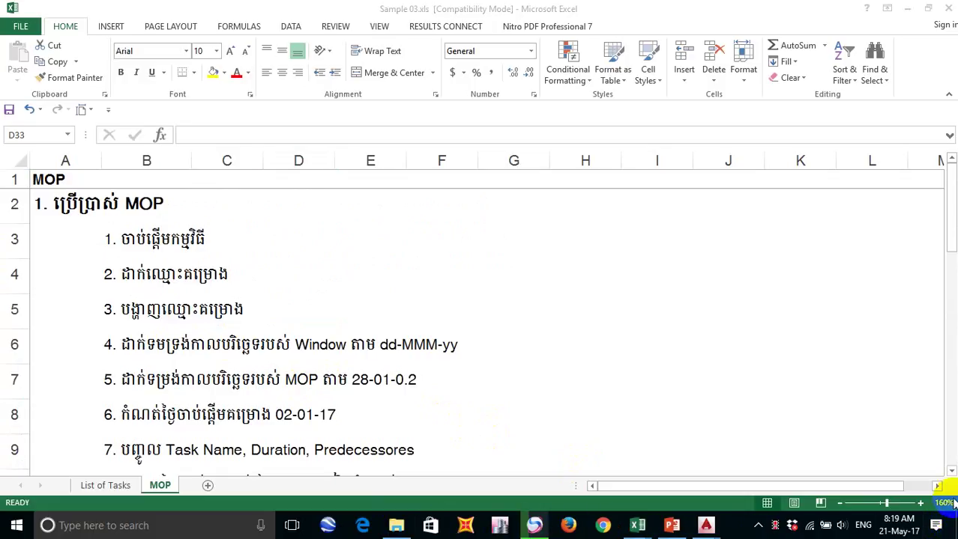
Step: Minimize both Excel workbooks, the Simple 2 folder window and the Highway Bridge 01.ppt presentation
click(908, 9)
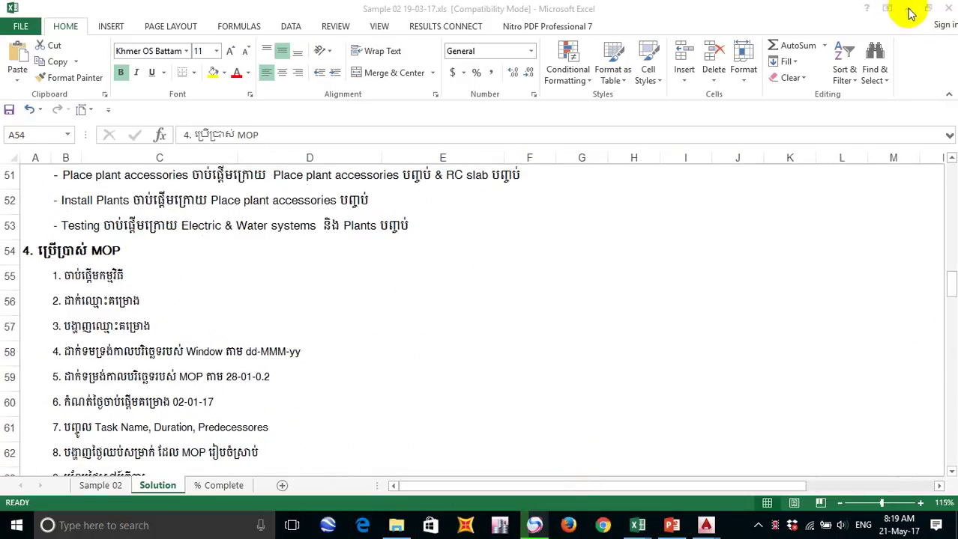
click(905, 9)
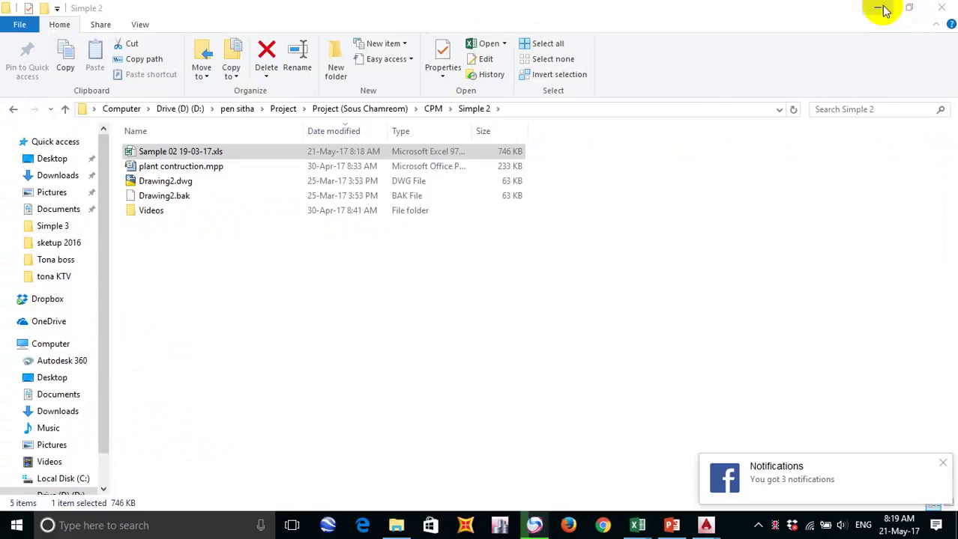
click(884, 9)
click(881, 9)
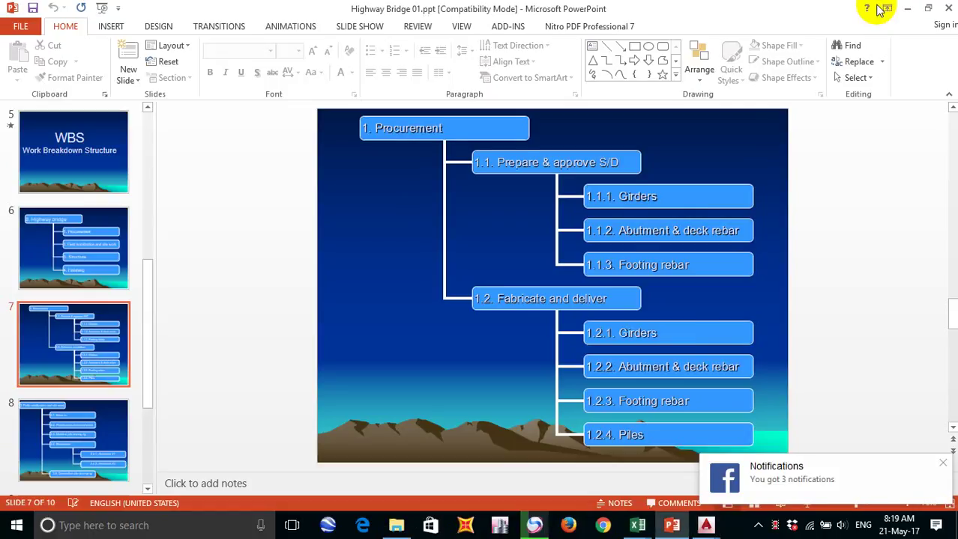
click(907, 8)
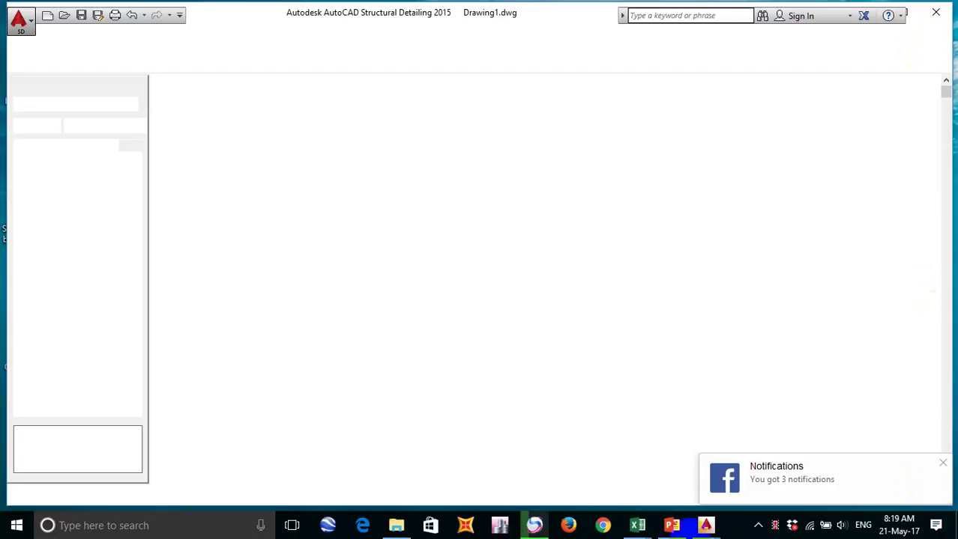
click(98, 522)
click(105, 522)
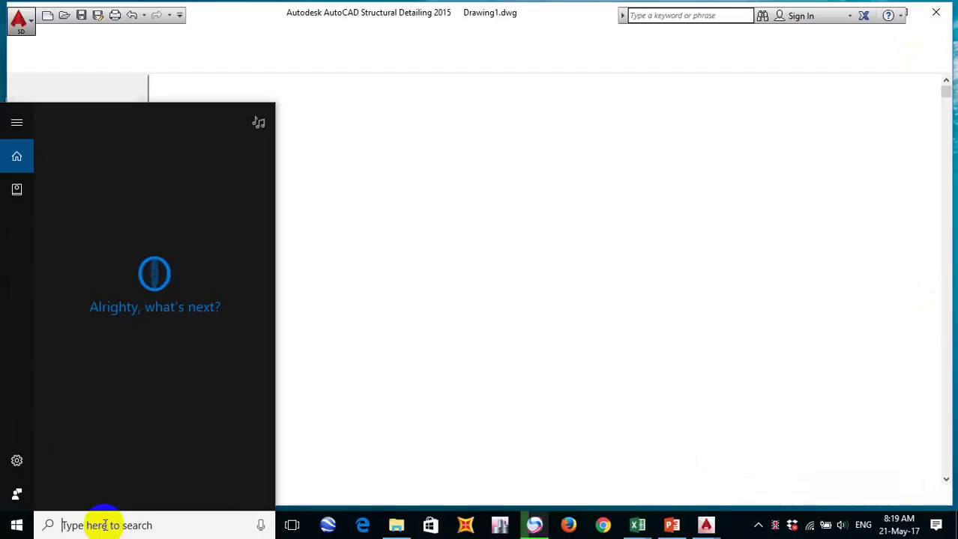
text(m)
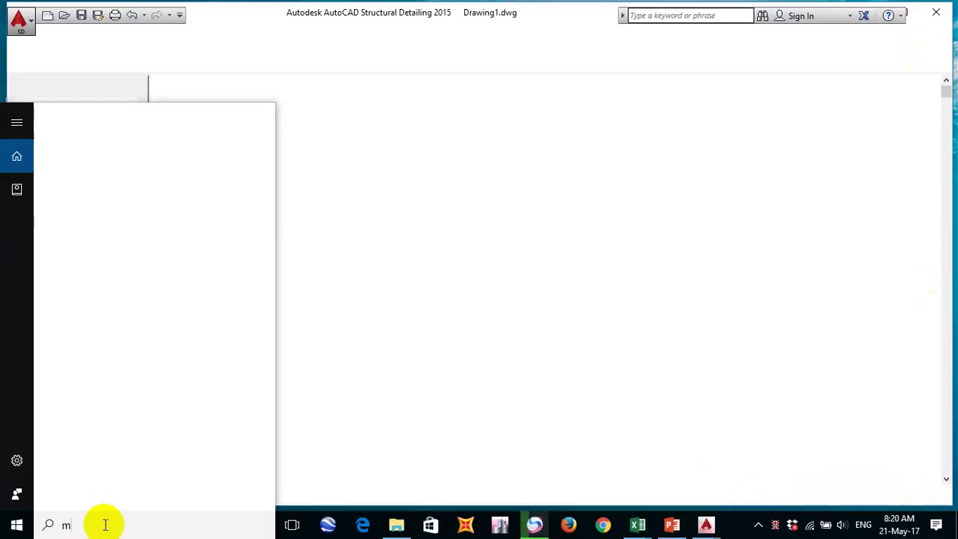
text(i)
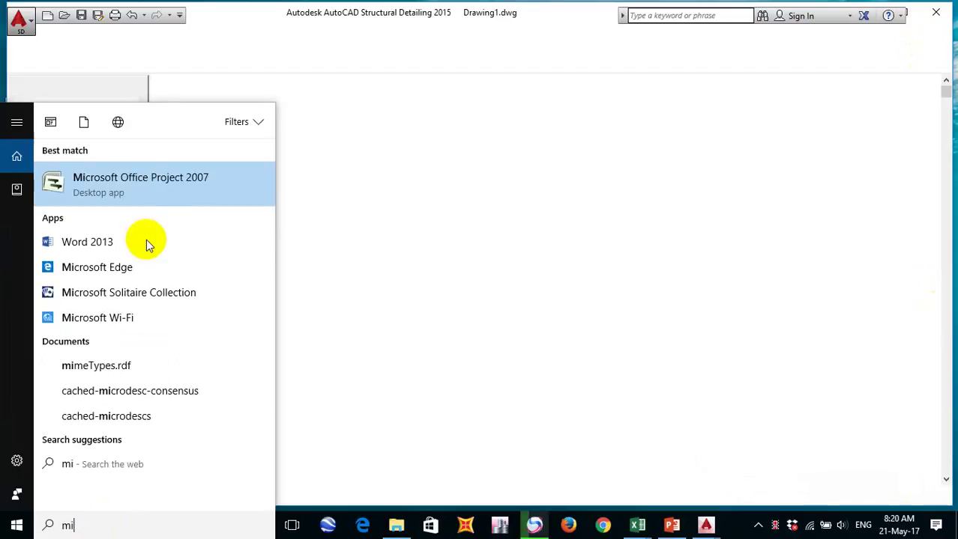
click(141, 240)
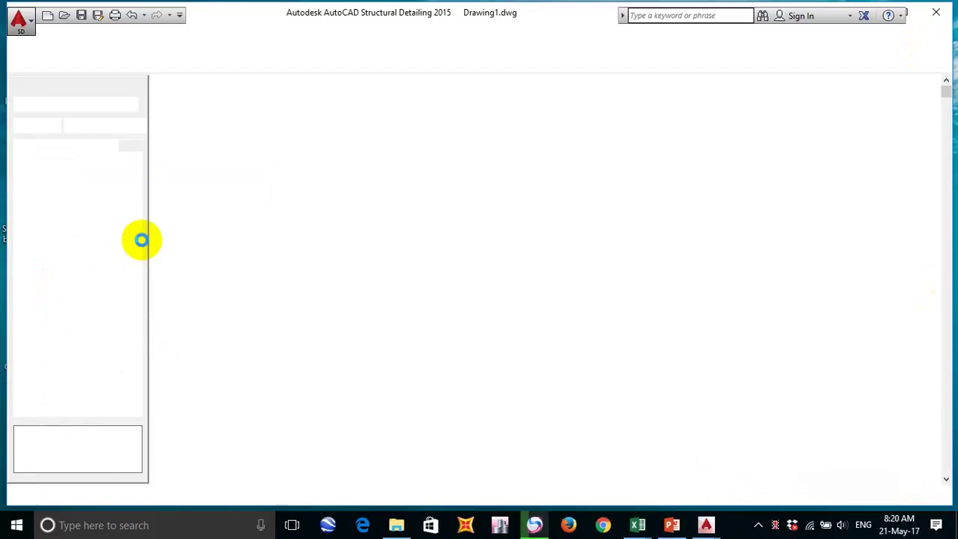
Step: Search Windows for "mi" and launch Microsoft Office Project 2007
click(167, 528)
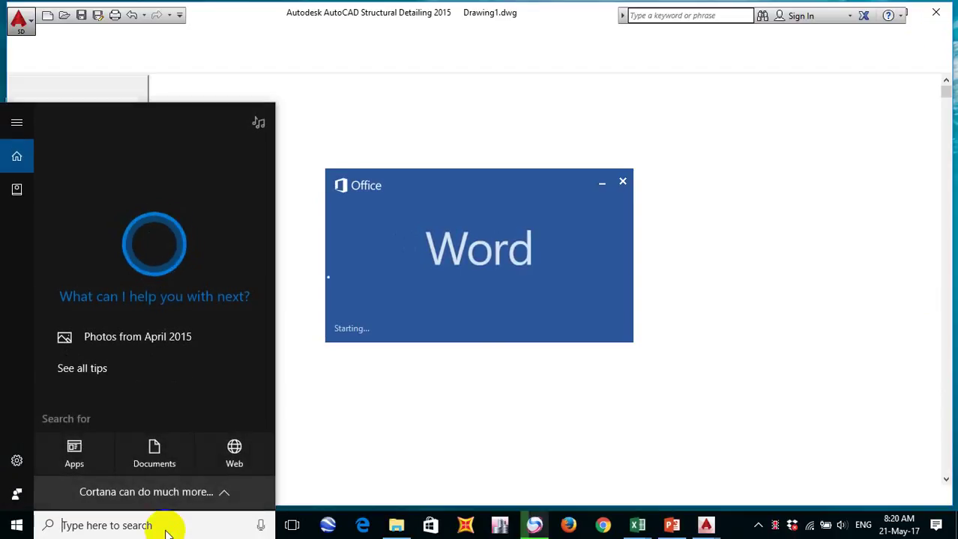
text(mi)
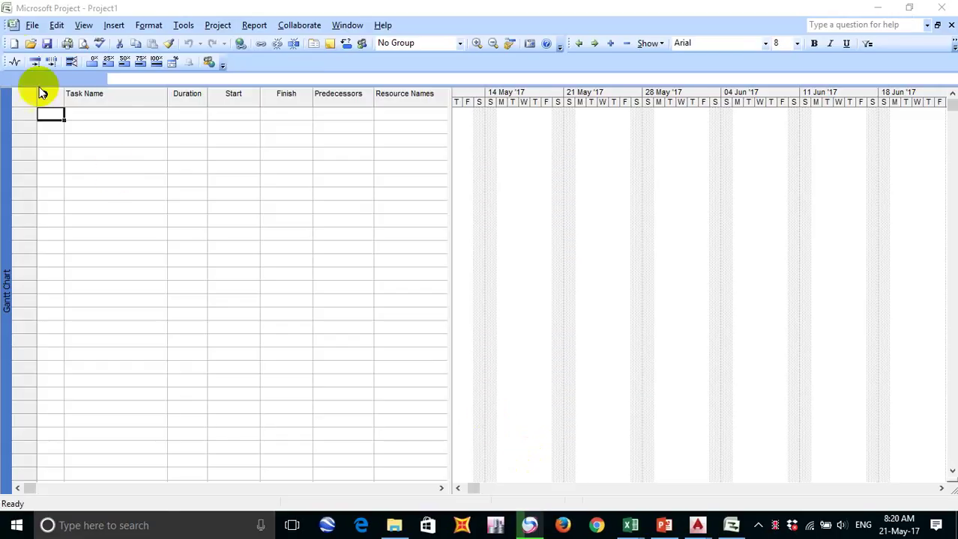
Step: Set the title in the new project's properties to "Highway Bridge"
click(33, 24)
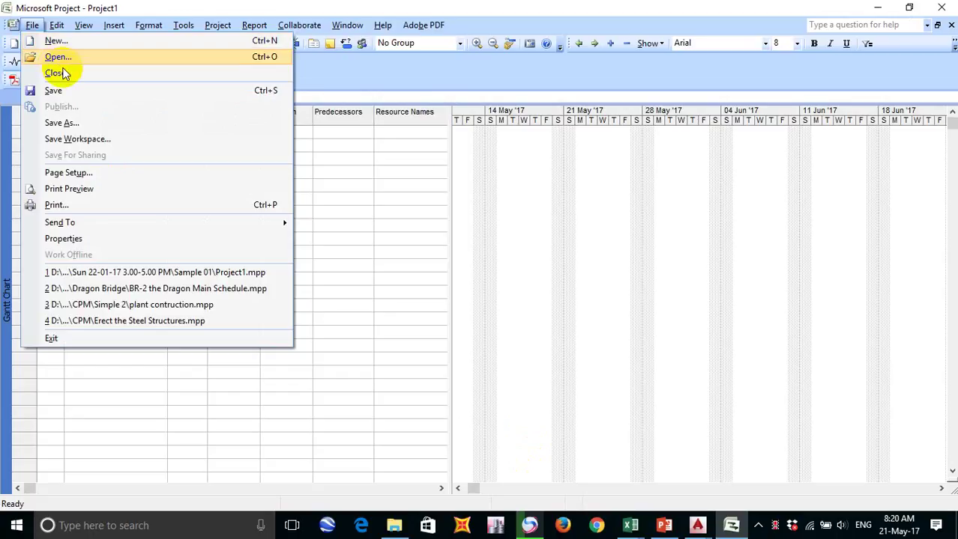
click(125, 239)
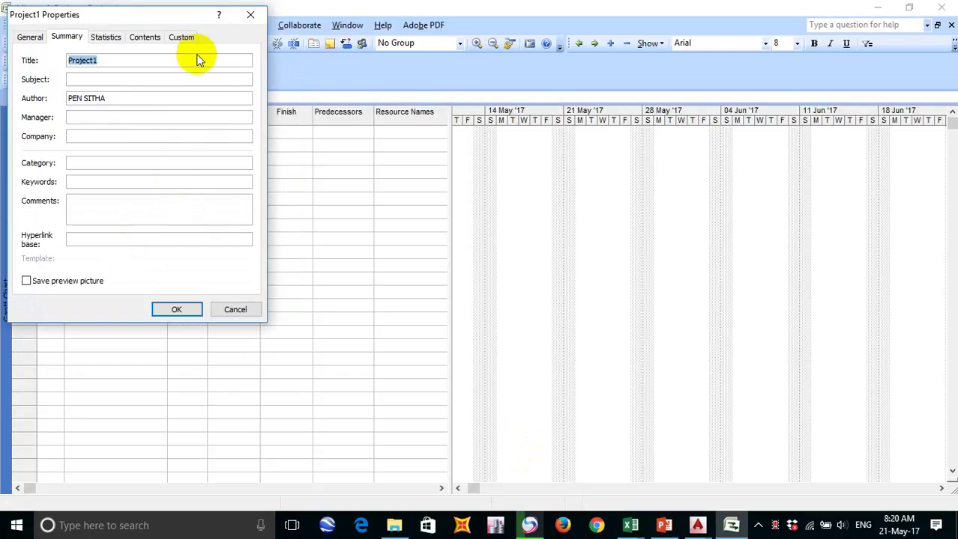
text(H)
text(y Bridge)
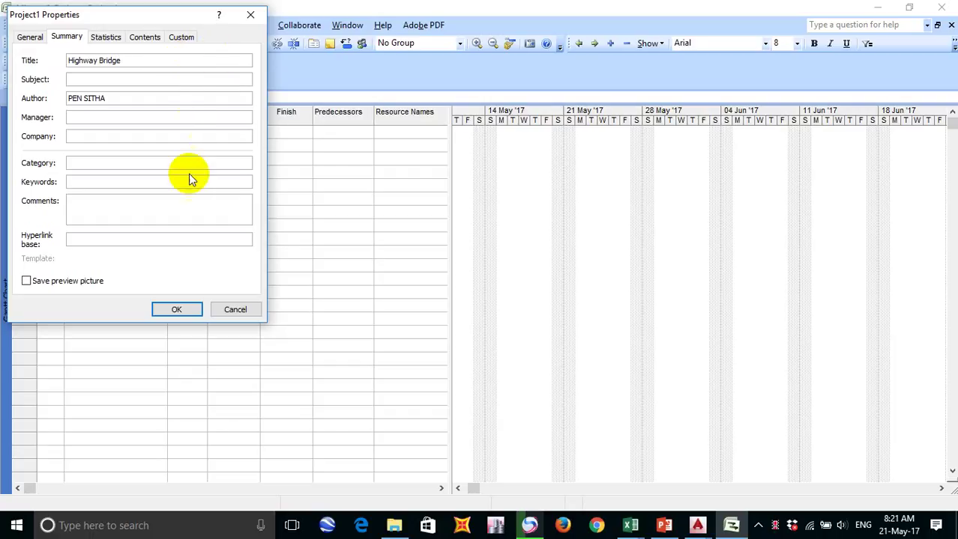
click(177, 311)
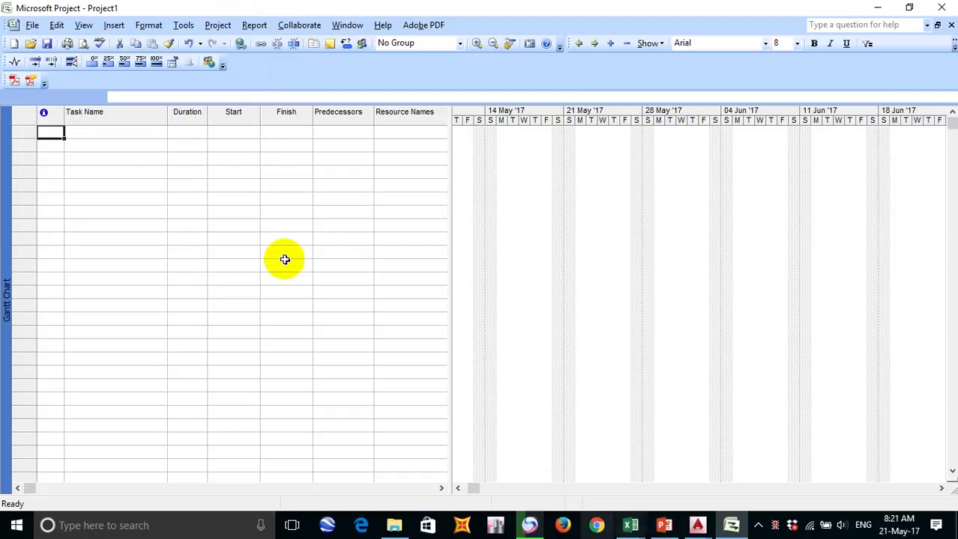
click(144, 28)
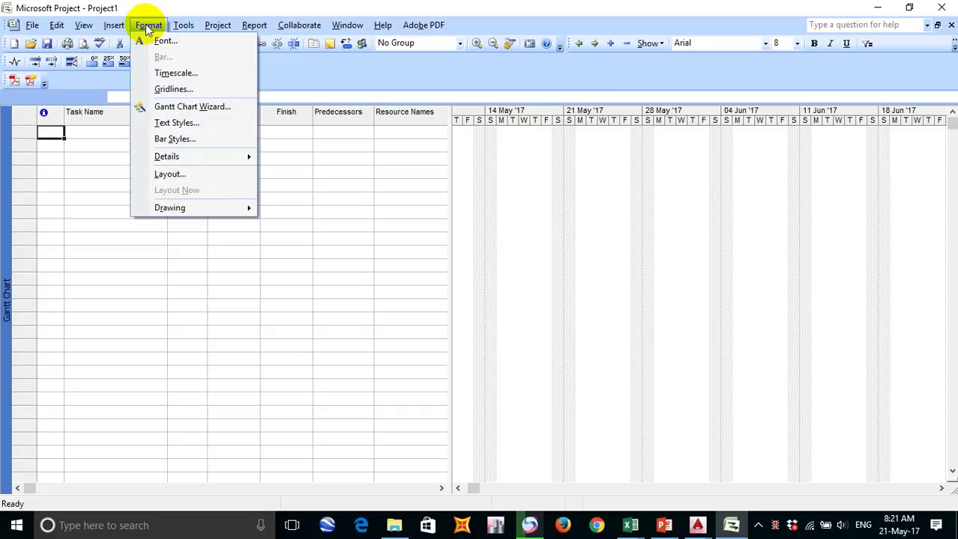
mouse_move(180, 28)
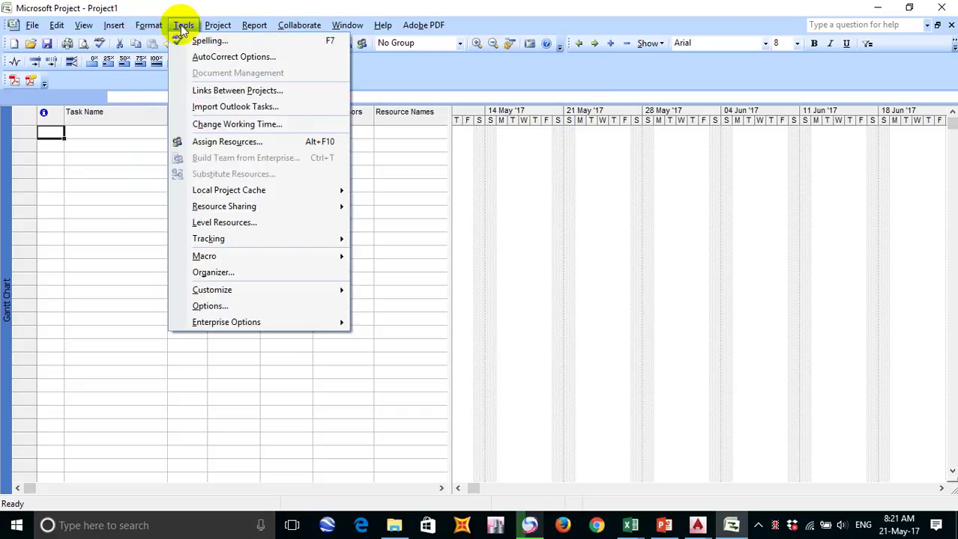
mouse_move(218, 31)
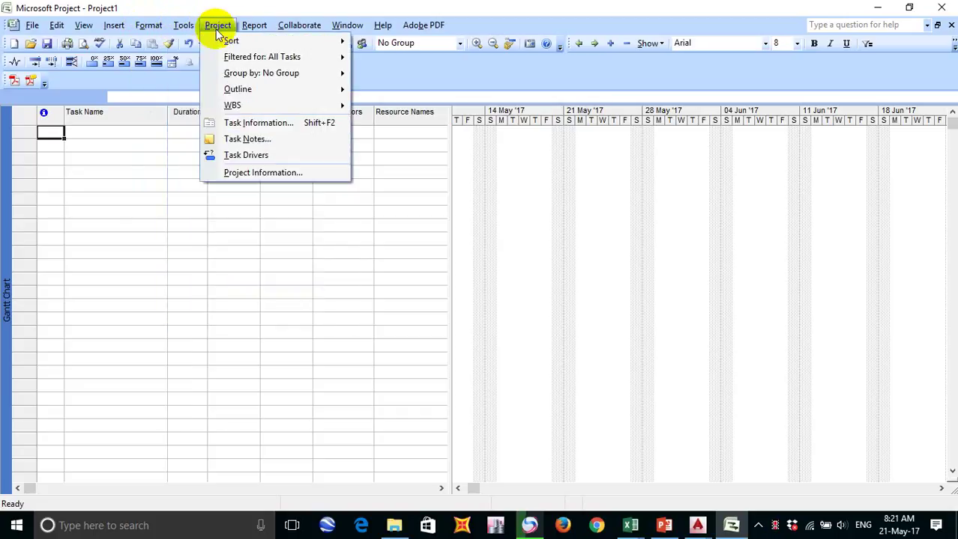
click(280, 173)
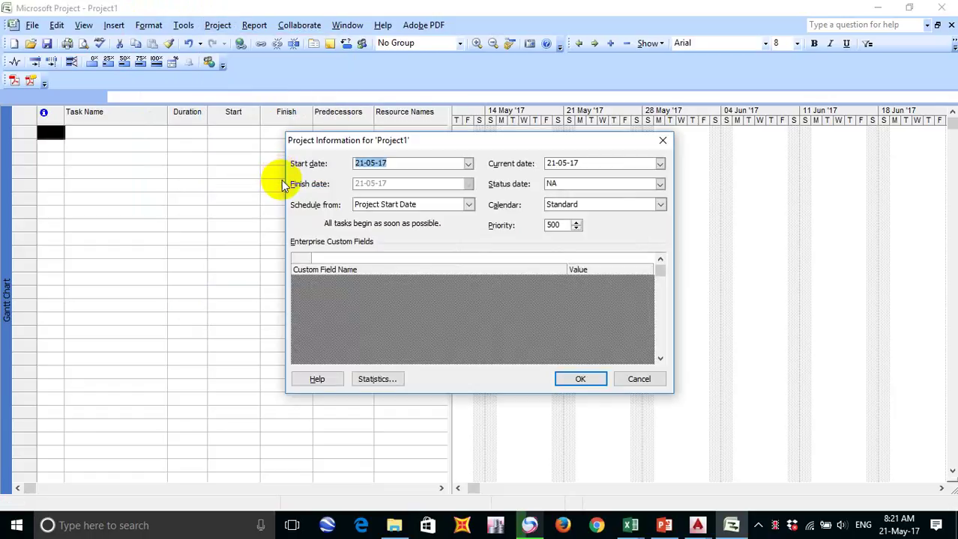
click(662, 142)
Step: Turn on the project summary task in the project's view options to display the project name in the task table
click(183, 26)
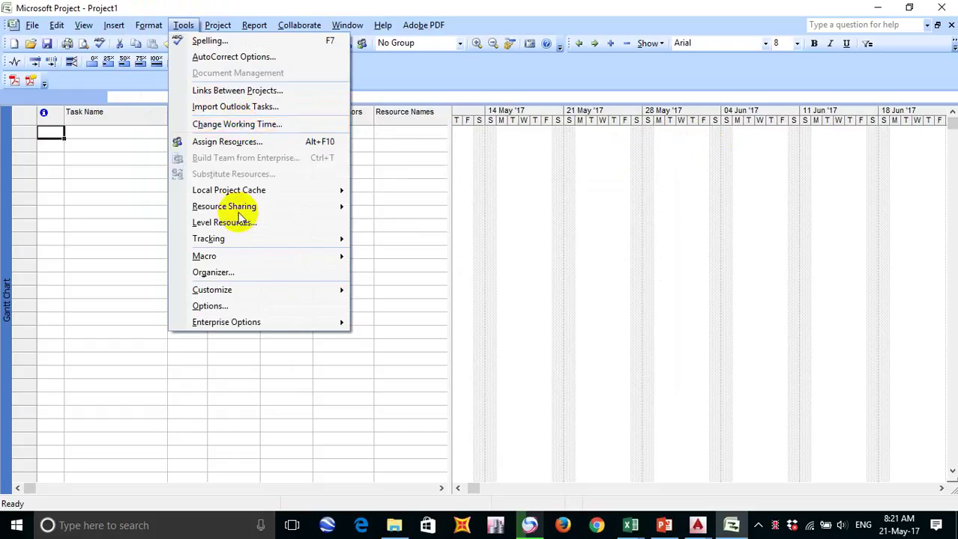
click(250, 305)
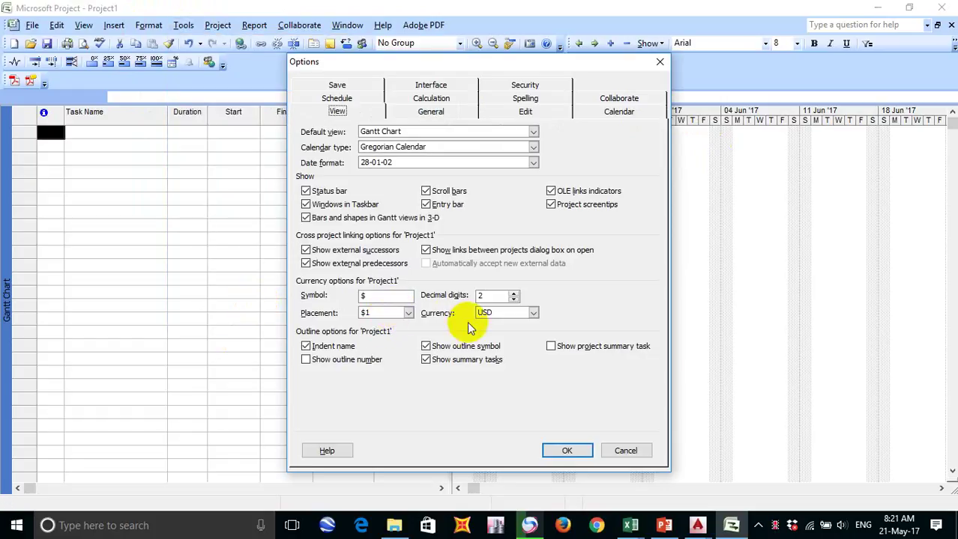
click(564, 348)
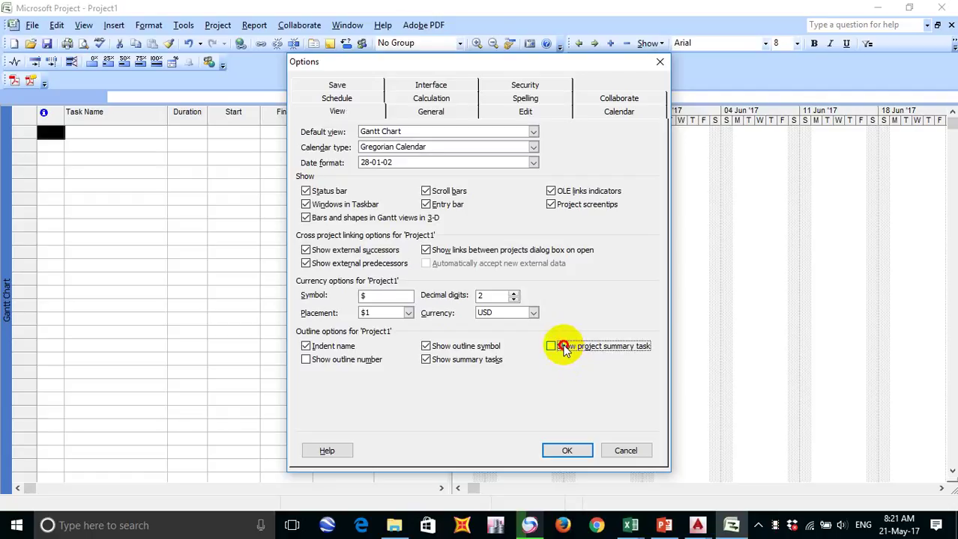
click(578, 451)
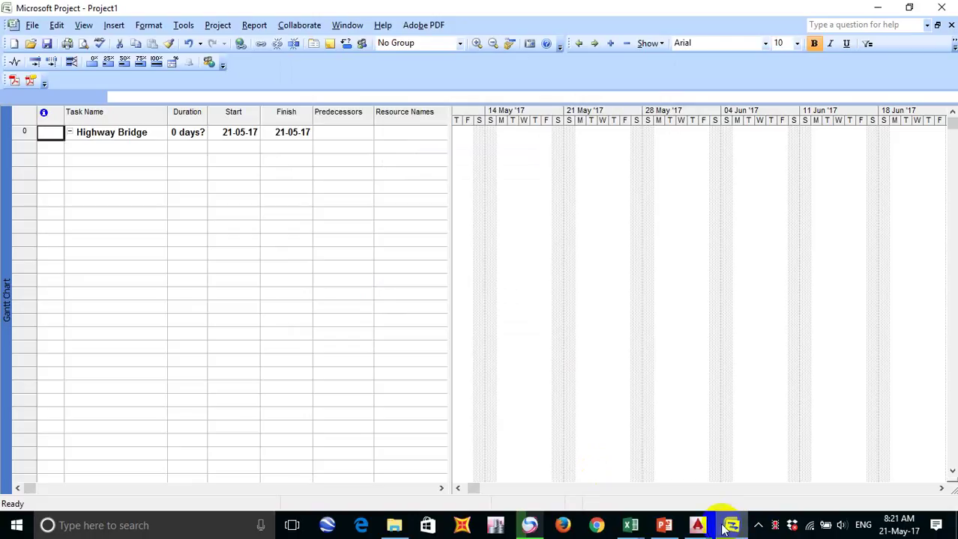
Step: Check the upcoming procedure items on the MOP sheet of Sample 03.xls and return to Microsoft Project
click(631, 525)
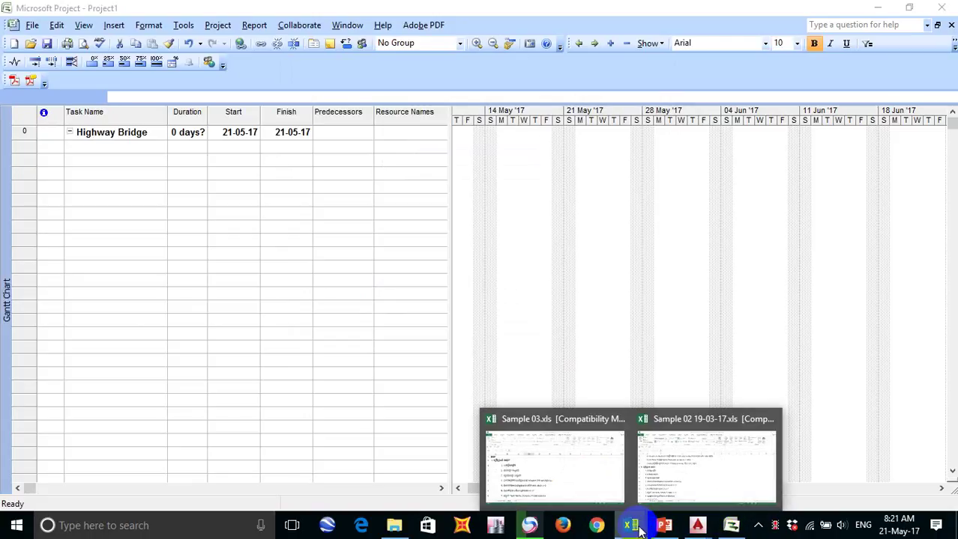
mouse_move(679, 473)
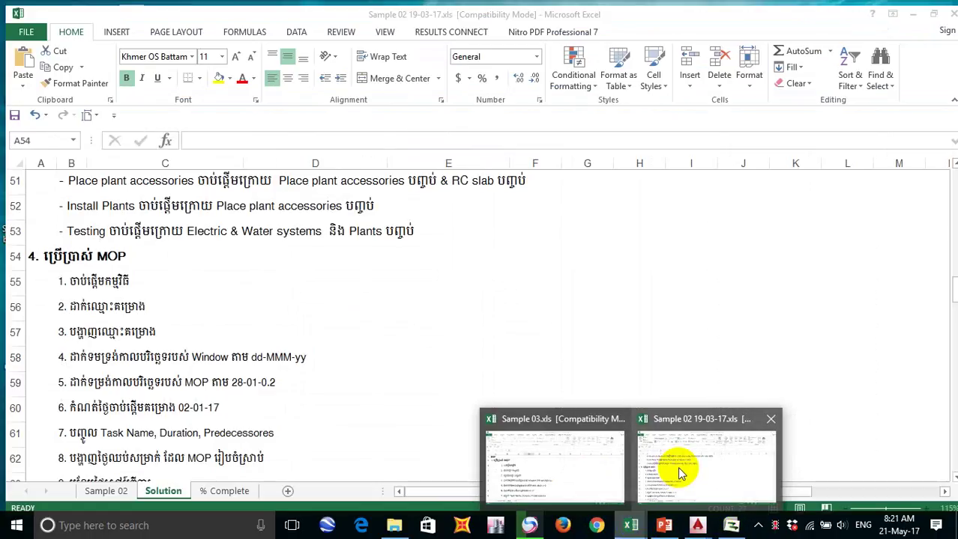
click(550, 461)
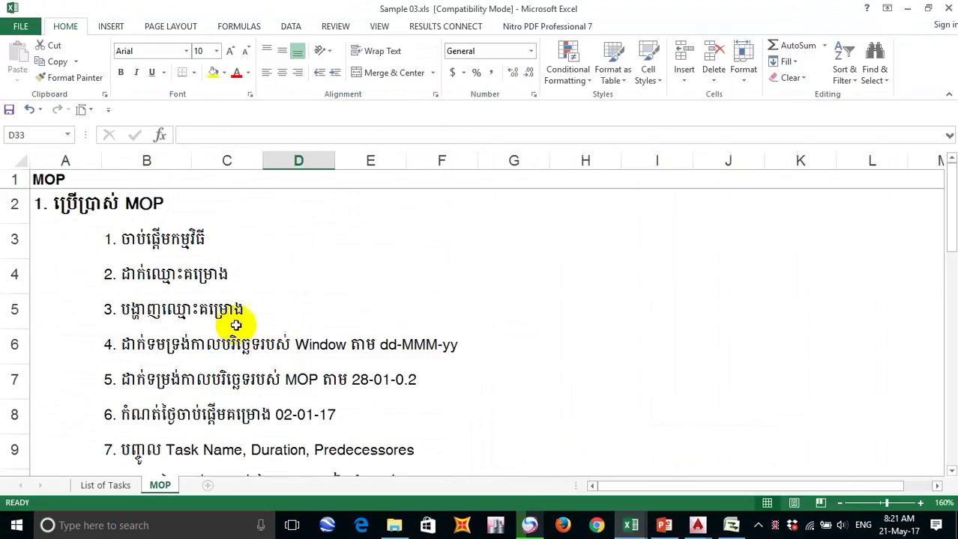
scroll(187, 322, down, 1)
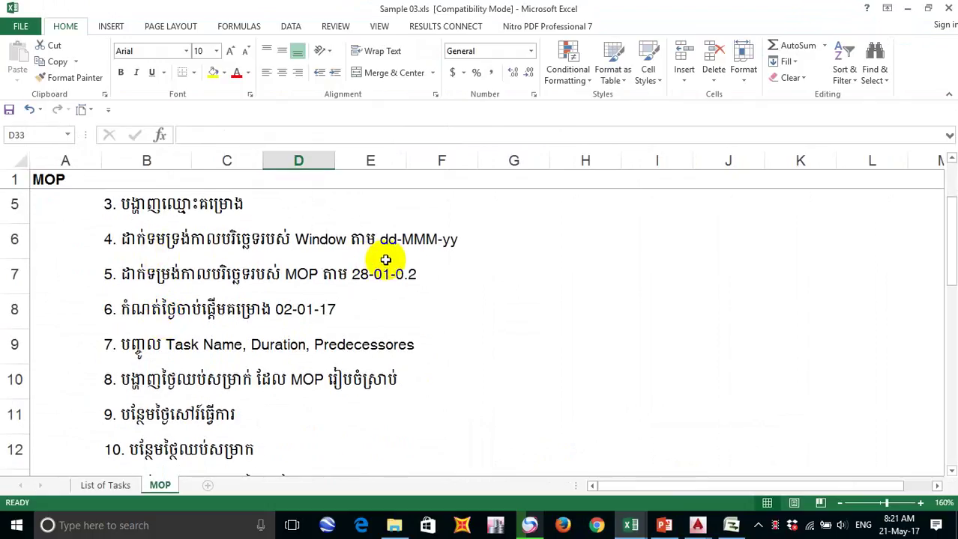
mouse_move(679, 532)
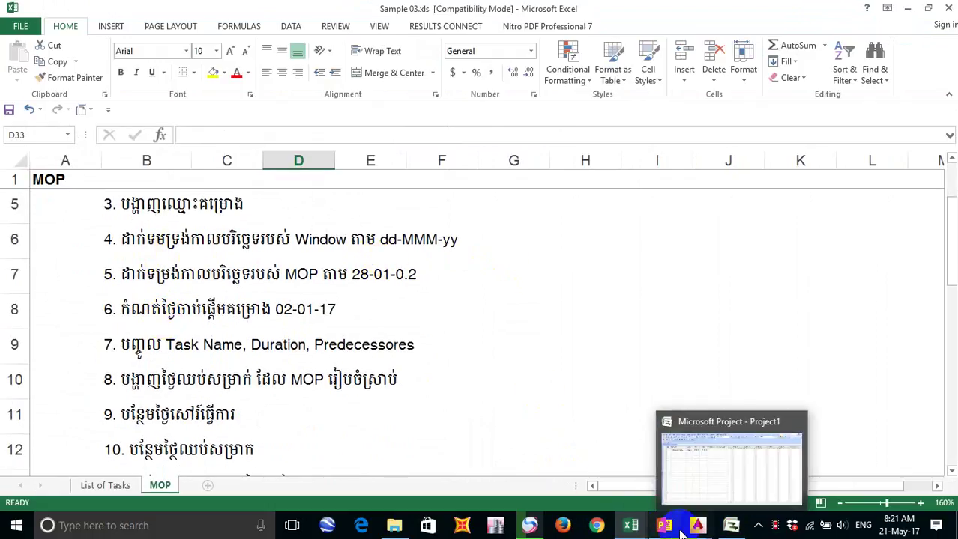
click(725, 524)
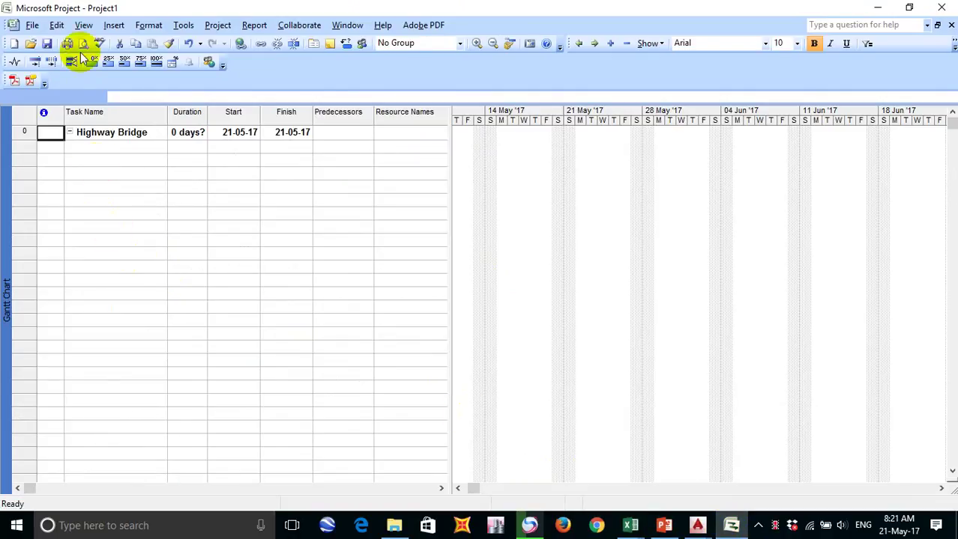
Step: Examine the timescale's middle tier and non-working time formatting, plus the project information settings
click(157, 31)
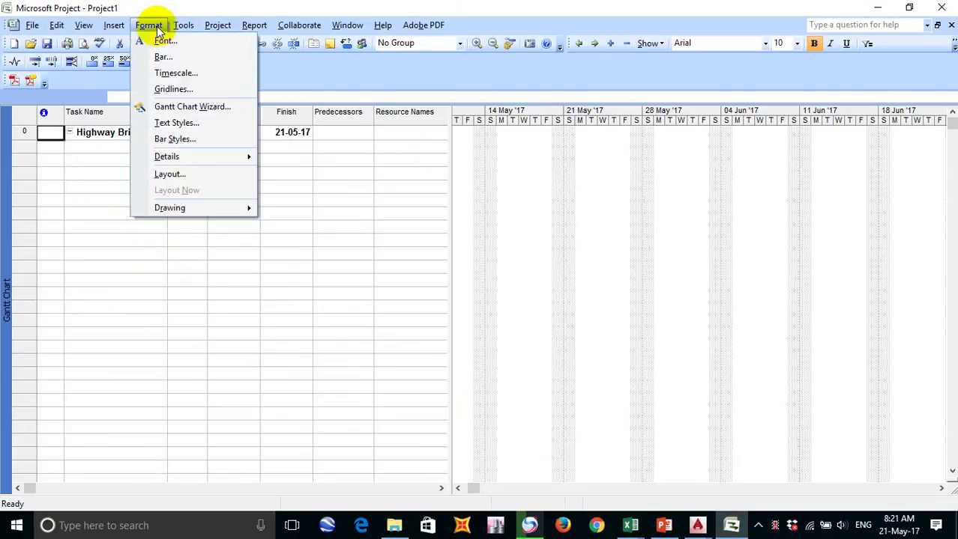
click(178, 74)
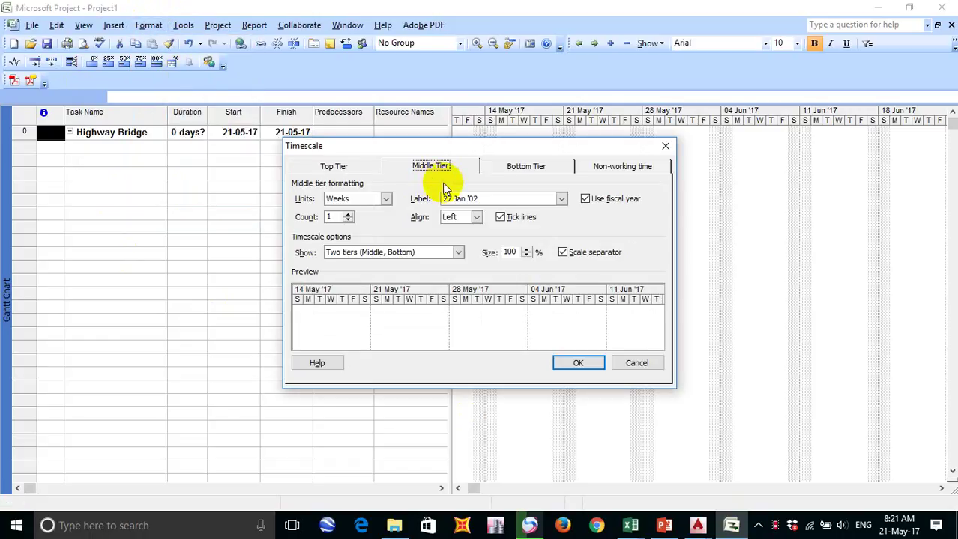
click(643, 168)
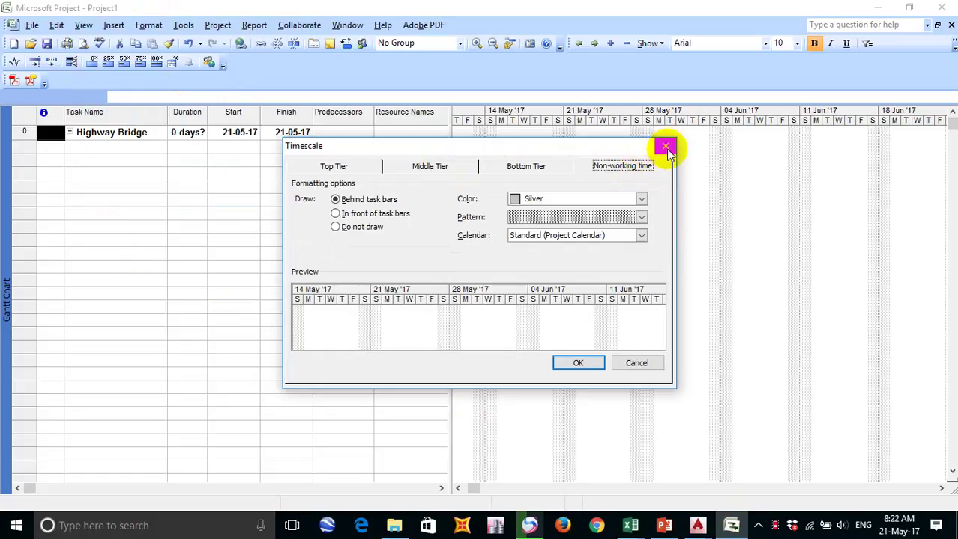
click(666, 148)
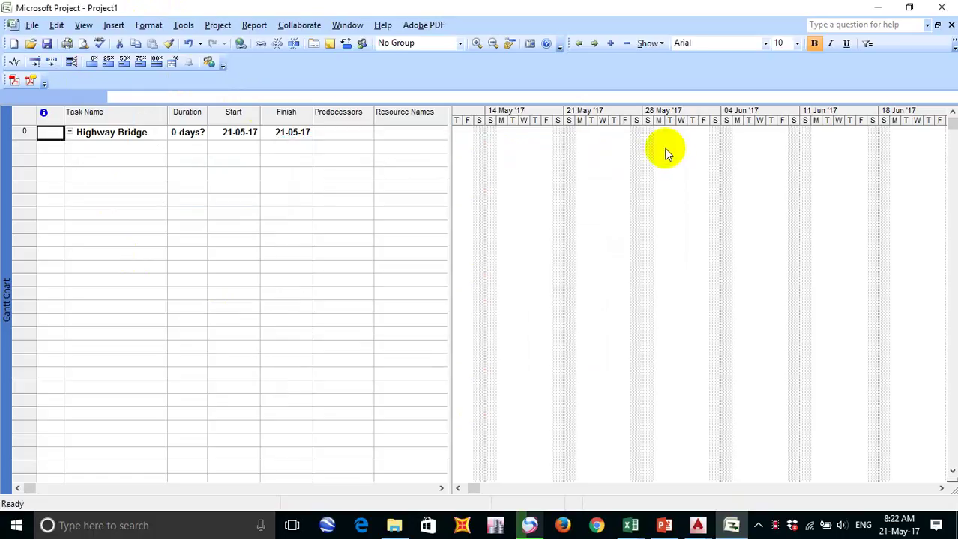
click(210, 27)
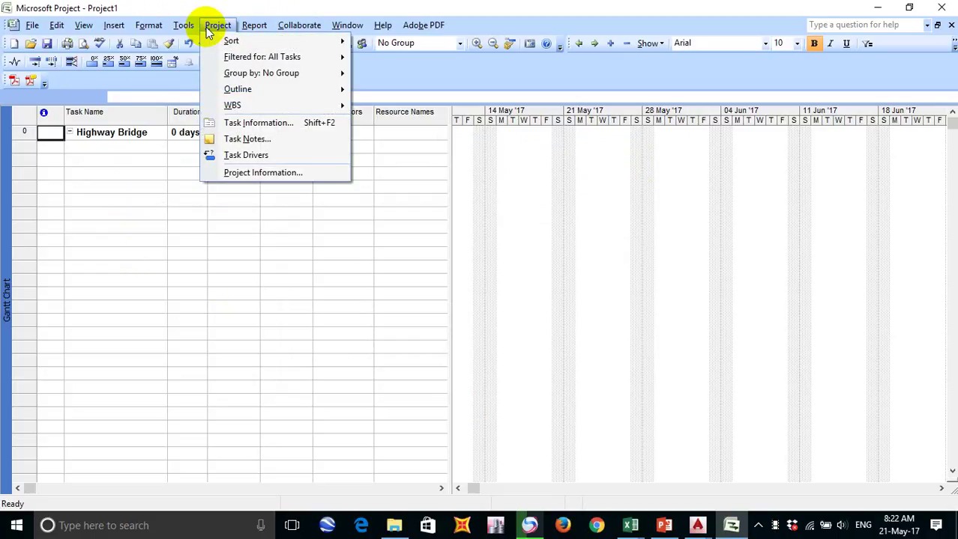
click(262, 173)
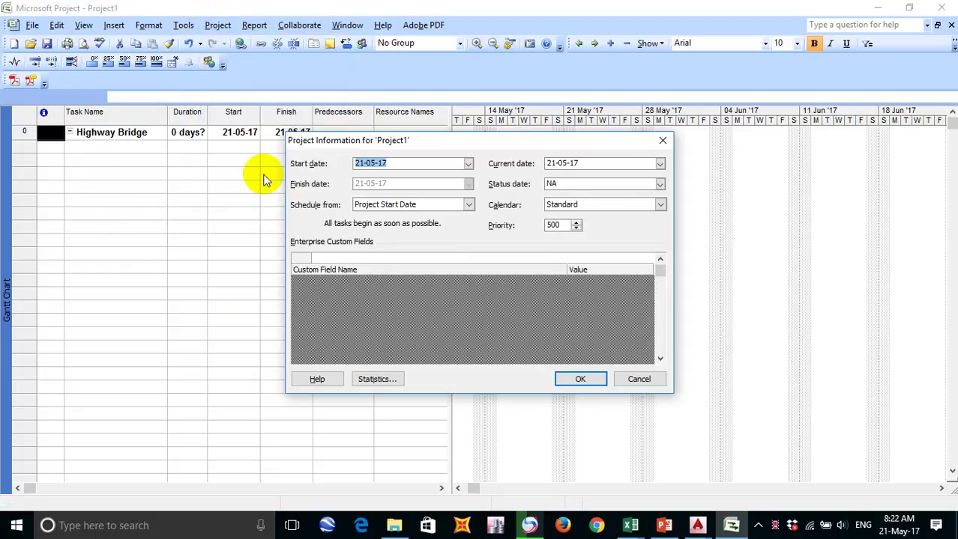
click(662, 140)
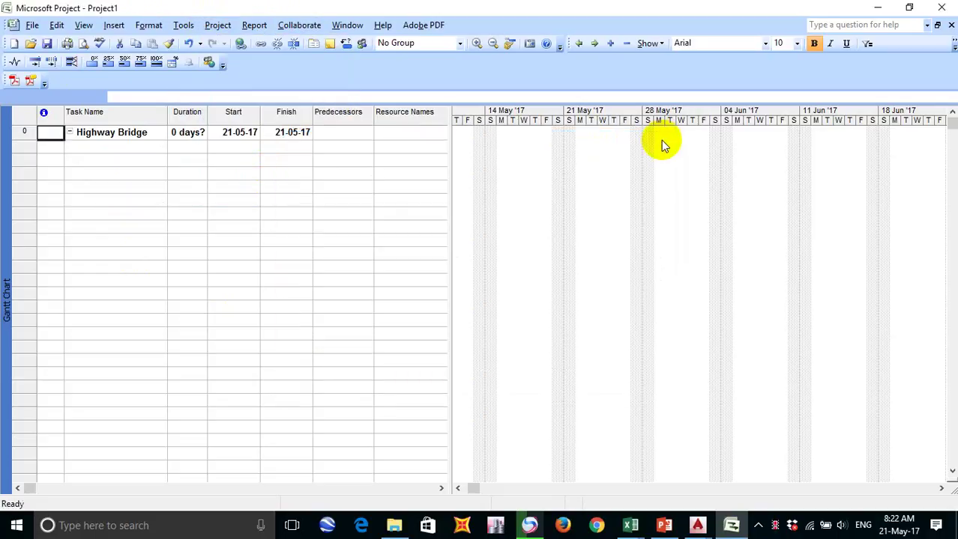
click(184, 26)
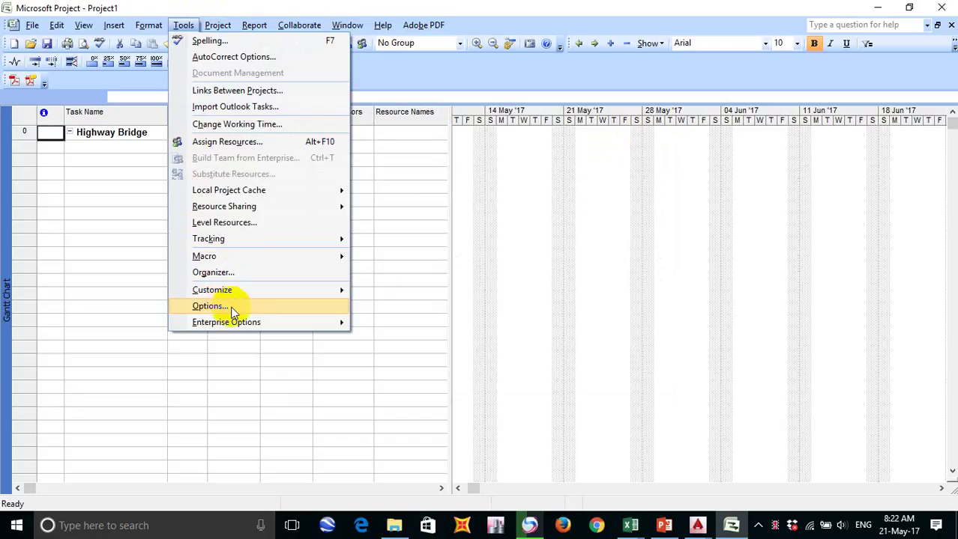
click(126, 188)
click(126, 187)
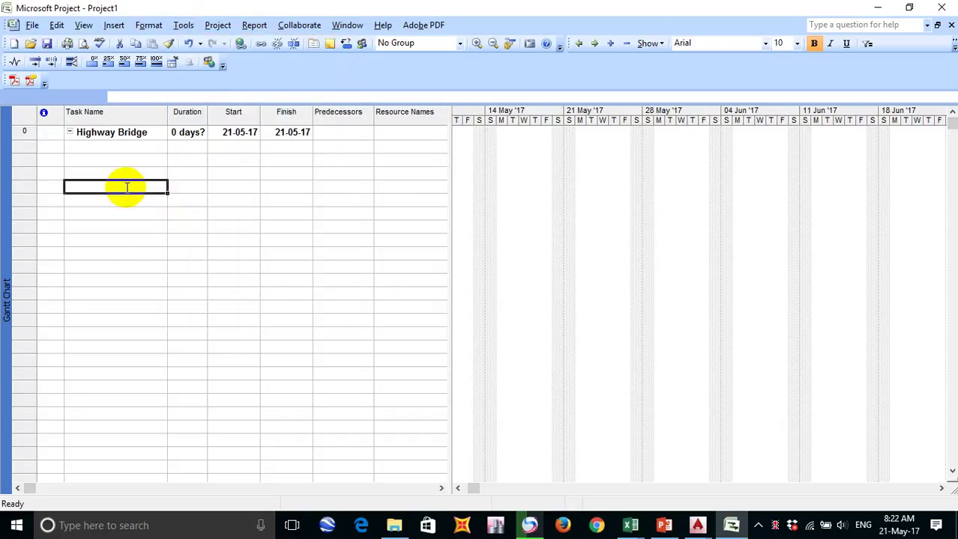
click(196, 160)
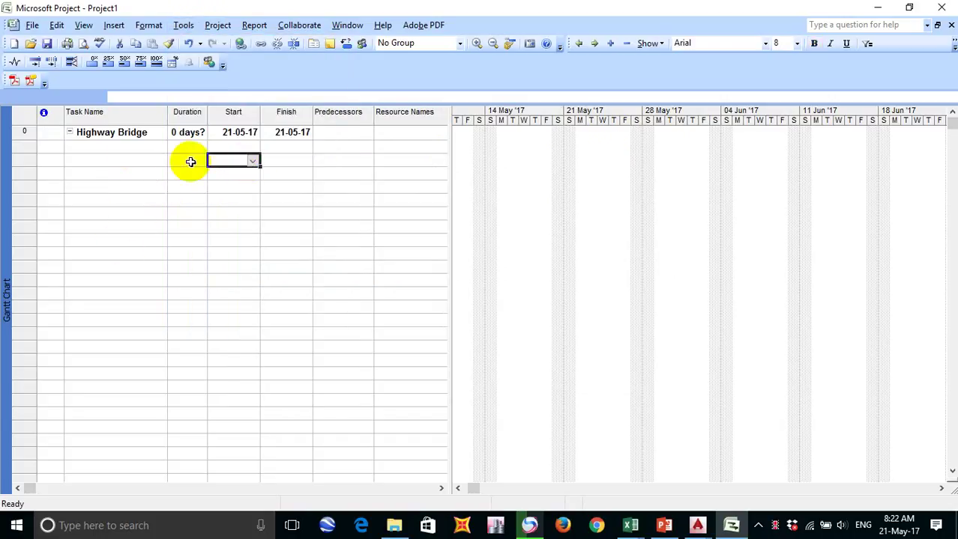
click(129, 151)
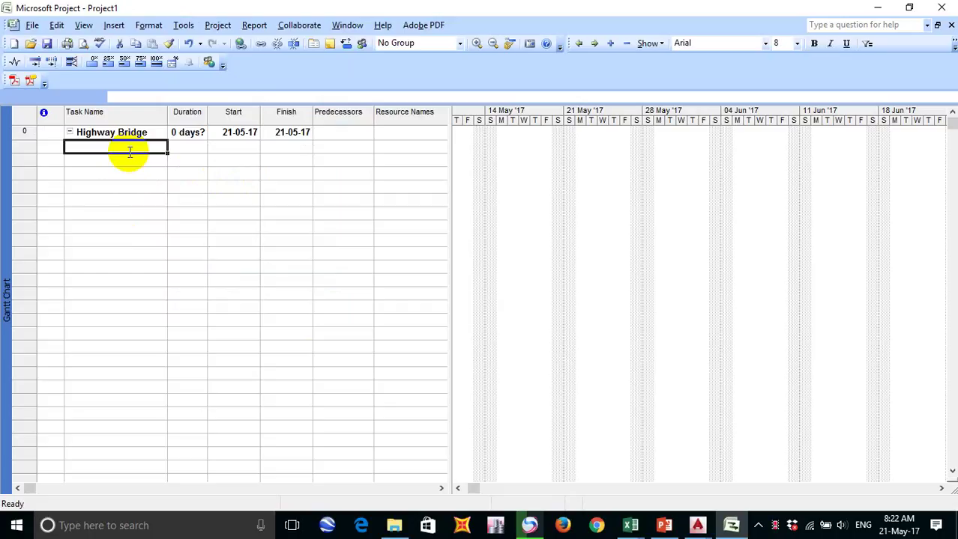
Step: Examine the start date and scheduling settings in the project information
click(218, 26)
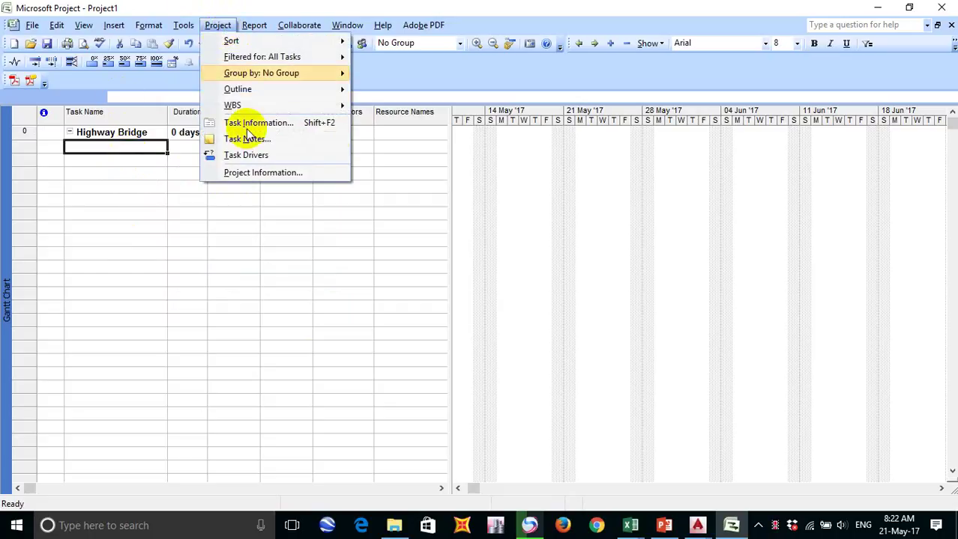
click(261, 173)
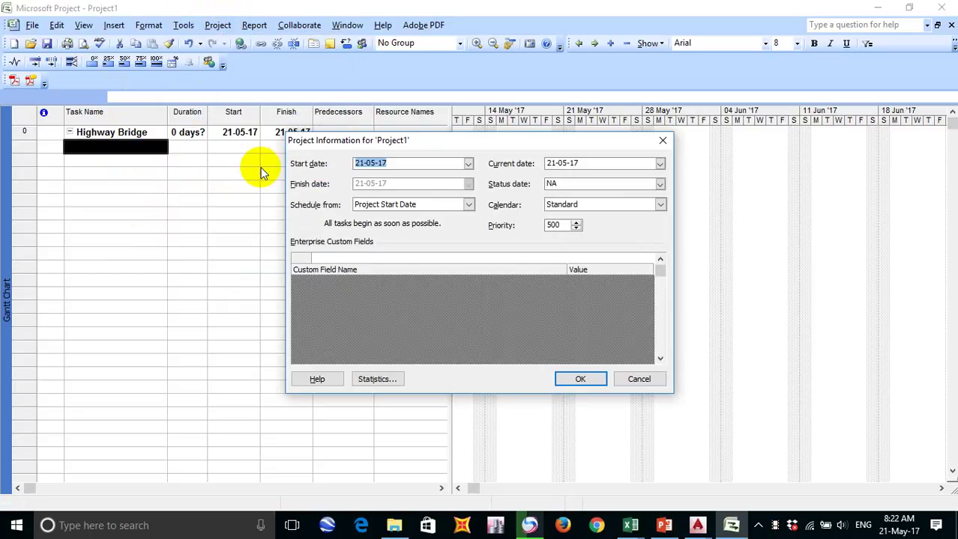
click(662, 141)
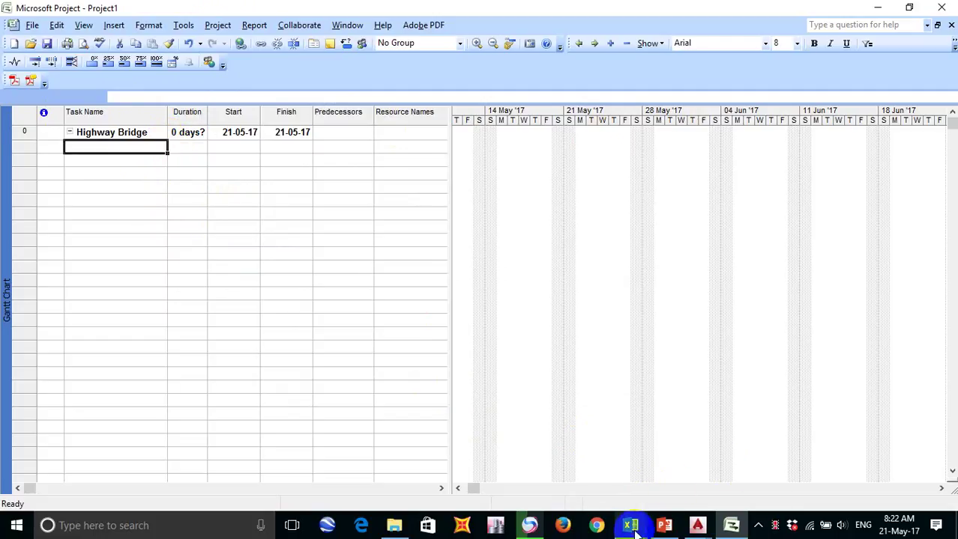
Step: Close the Sample 02 19-03-17.xls workbook in Excel and keep Sample 03.xls open
mouse_move(632, 529)
mouse_move(774, 417)
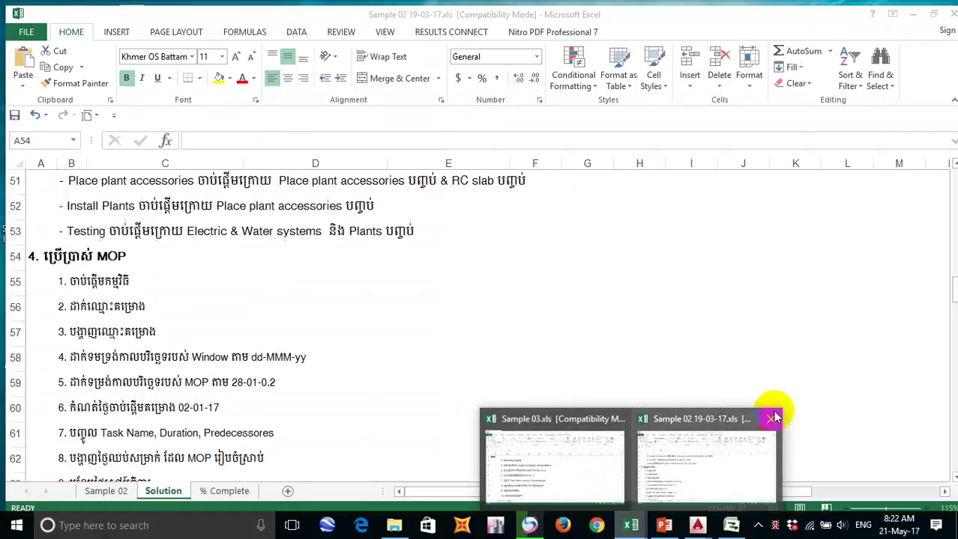
click(772, 422)
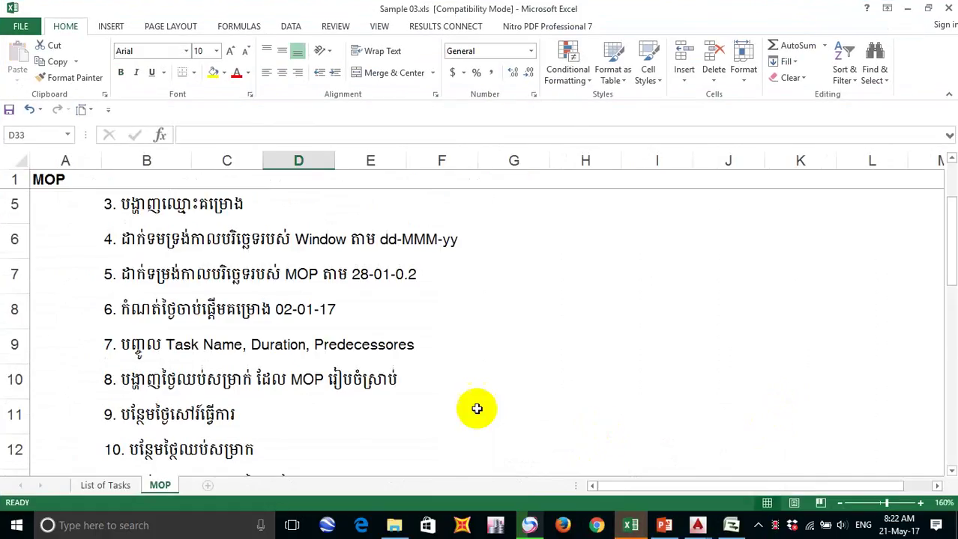
Step: Look through the checklist on the MOP sheet and save the Sample 03.xls workbook
click(510, 360)
scroll(139, 300, down, 3)
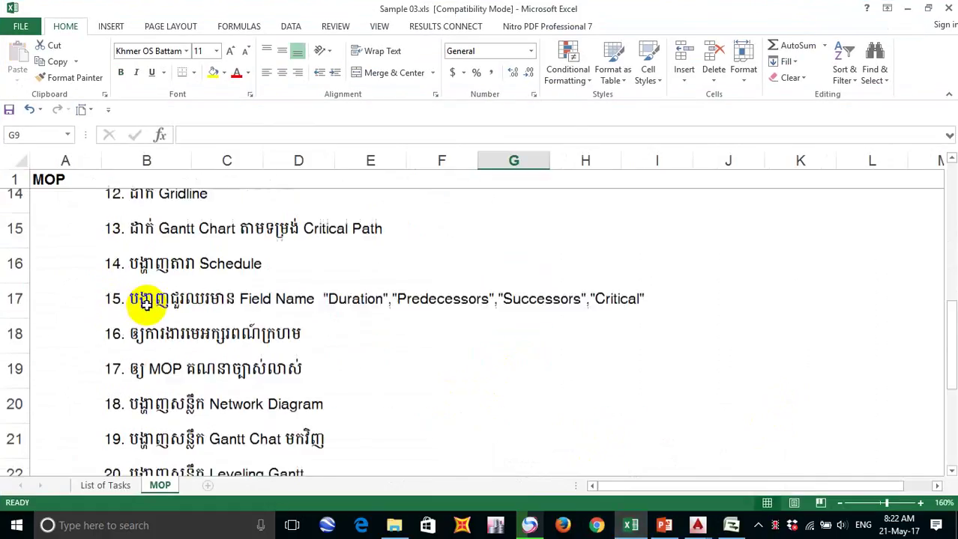
scroll(143, 304, up, 4)
click(188, 274)
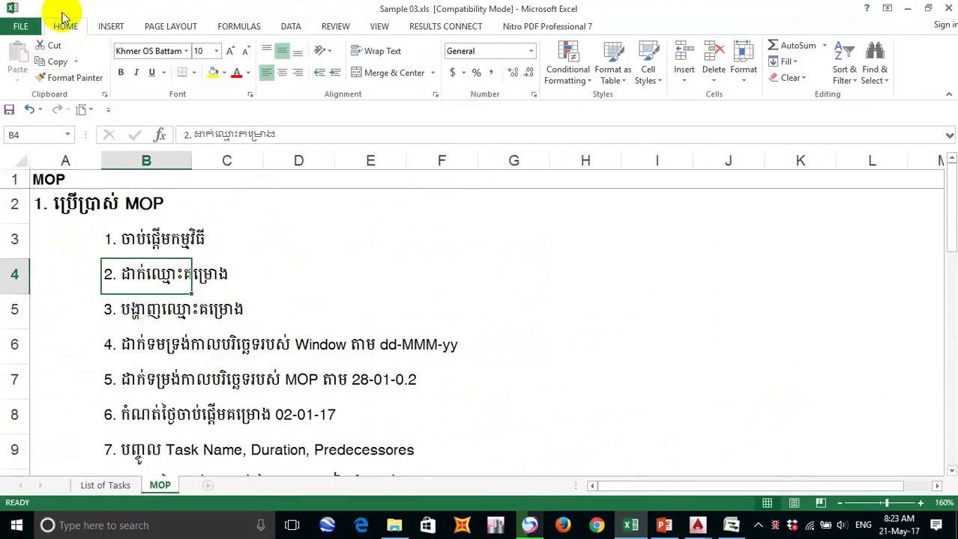
click(32, 29)
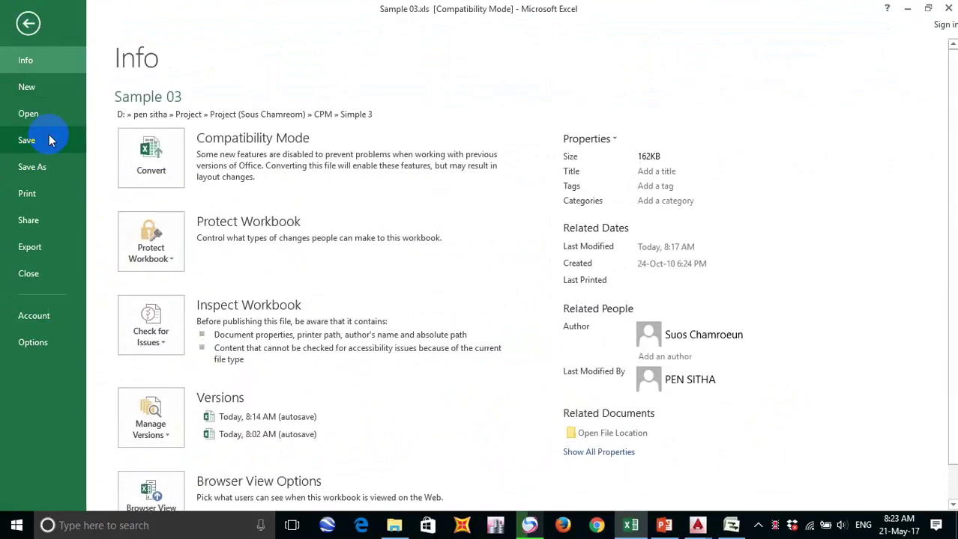
click(47, 136)
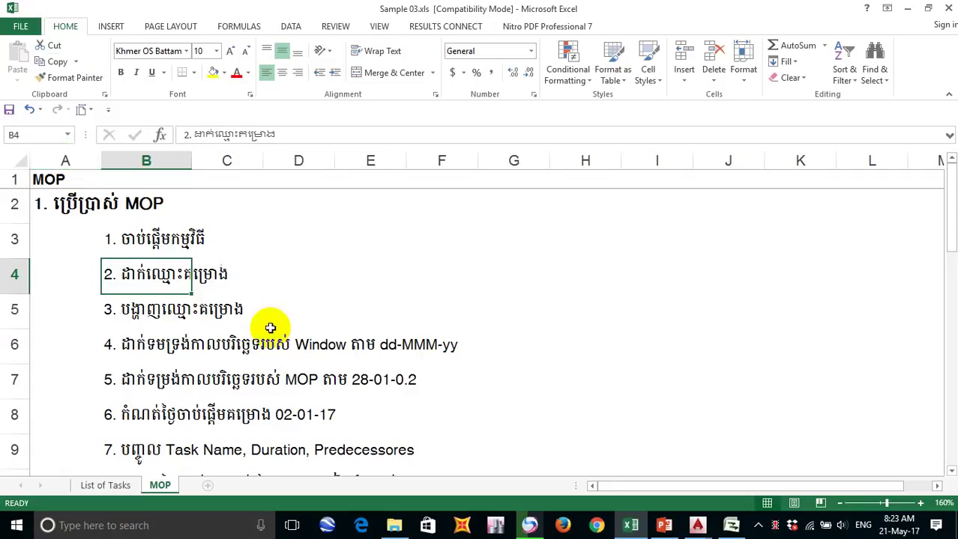
Step: Read the rest of the MOP sheet's checklist down to its last item, number 26
scroll(393, 411, down, 3)
scroll(393, 411, down, 10)
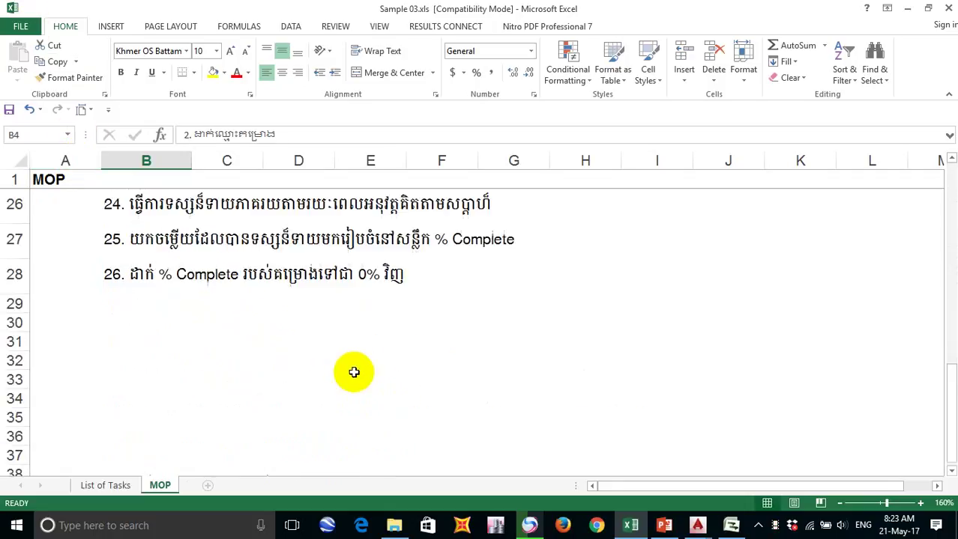
click(731, 526)
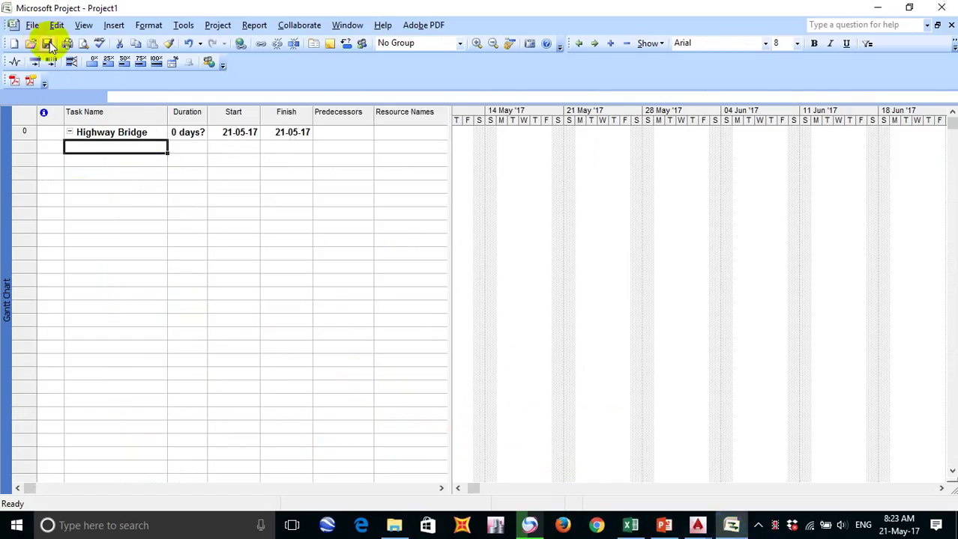
click(47, 45)
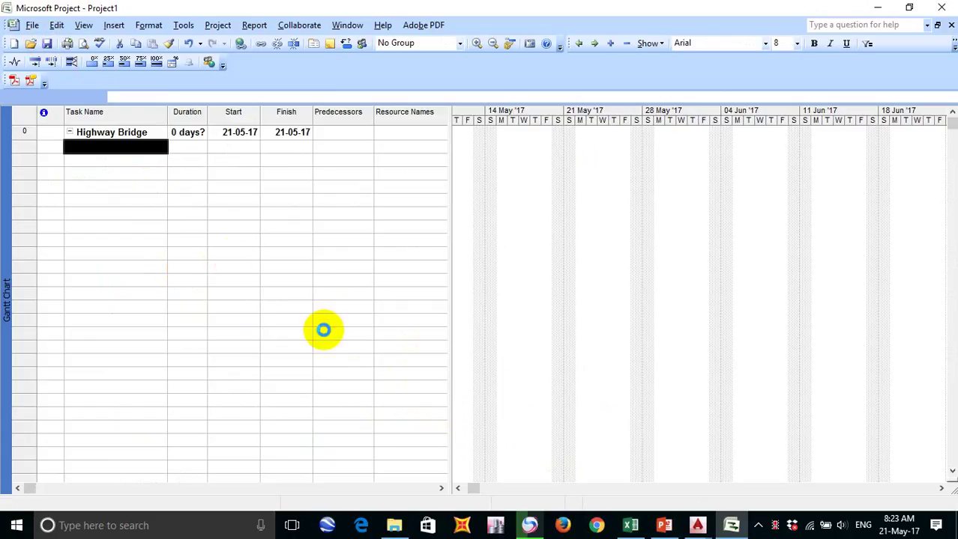
click(680, 527)
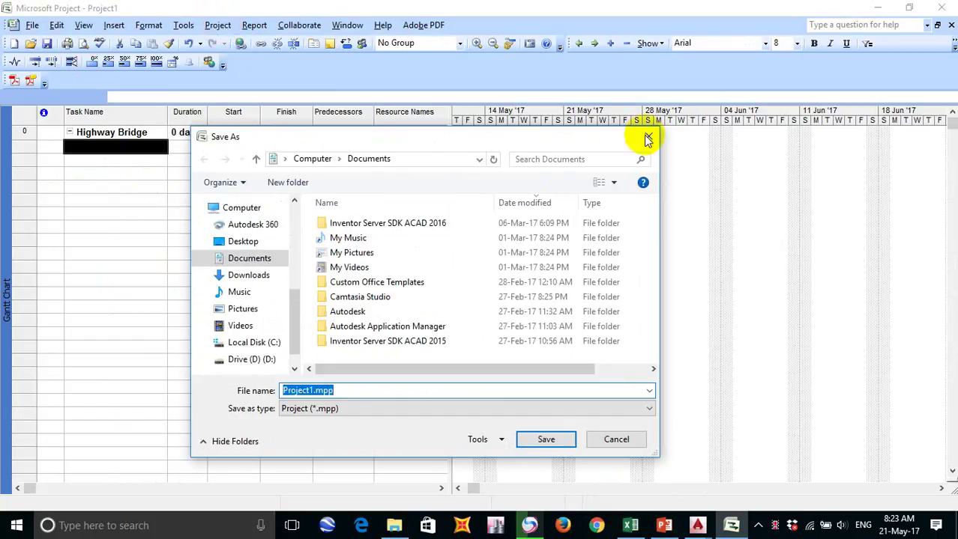
click(648, 139)
Step: Check the date settings in the project information and return to the Sample 03.xls workbook in Excel
click(218, 26)
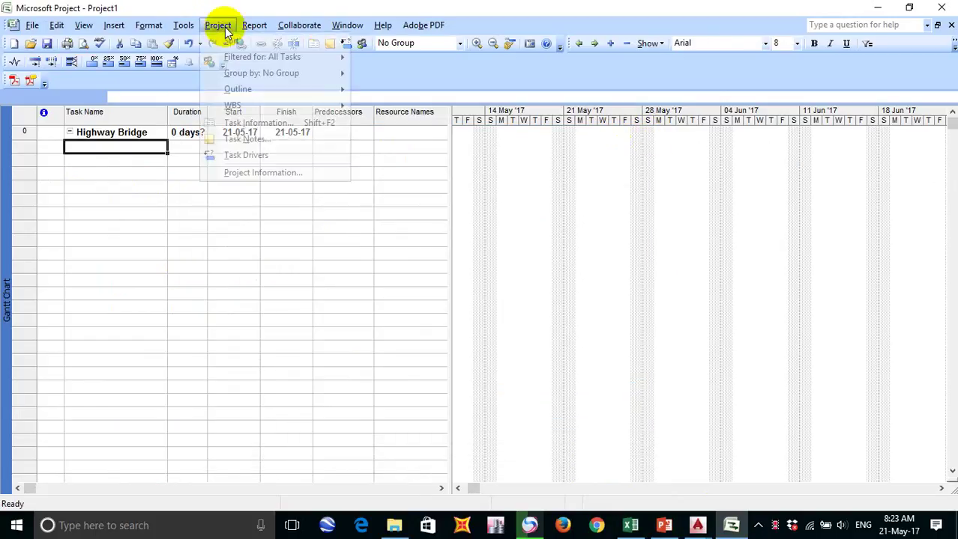
click(259, 172)
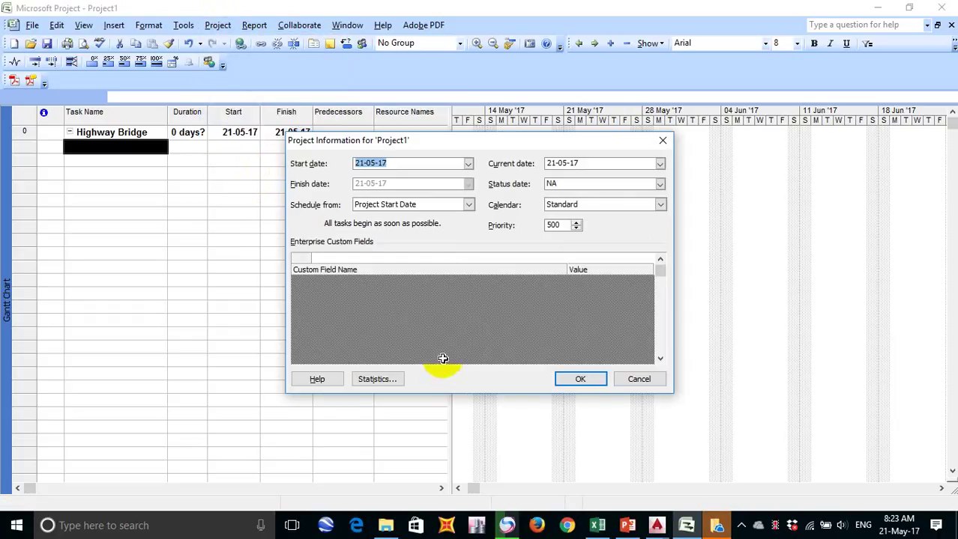
click(663, 140)
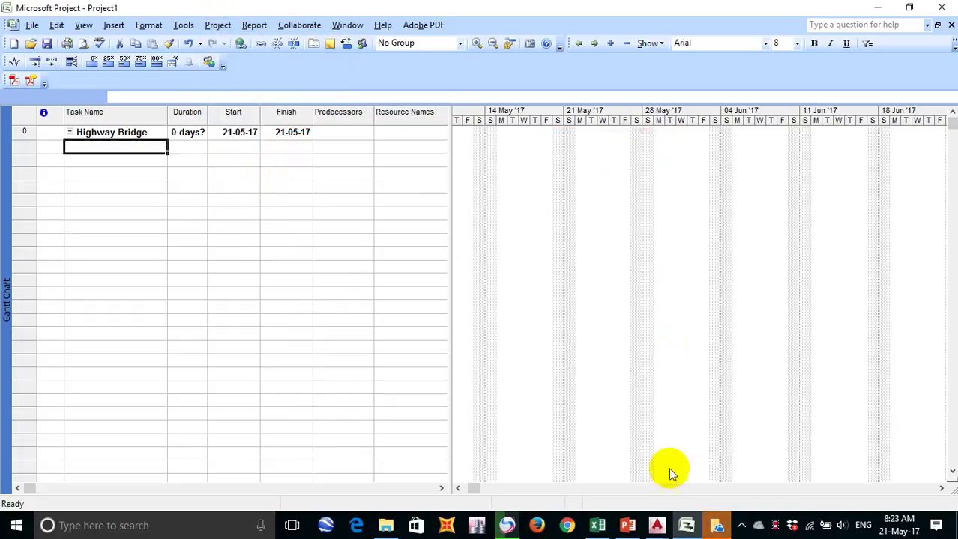
click(599, 526)
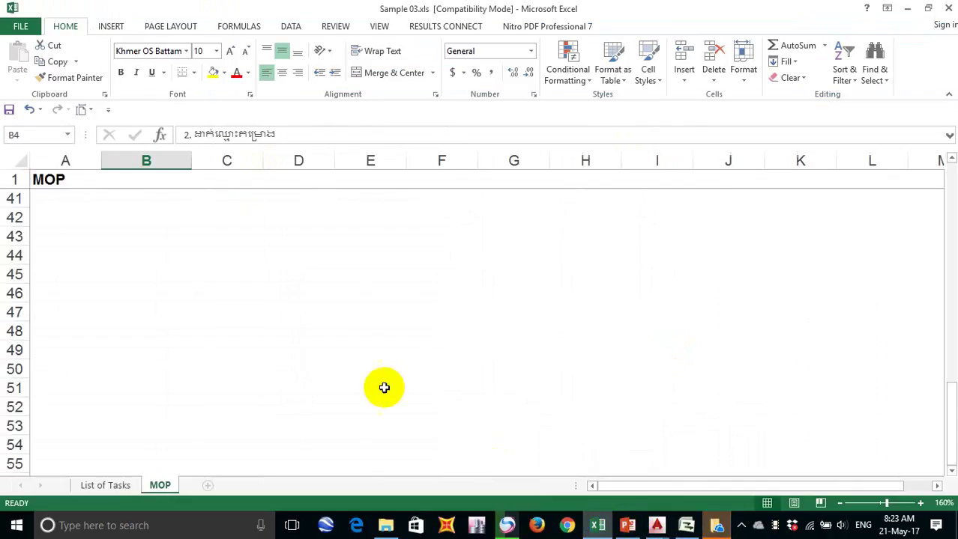
click(129, 526)
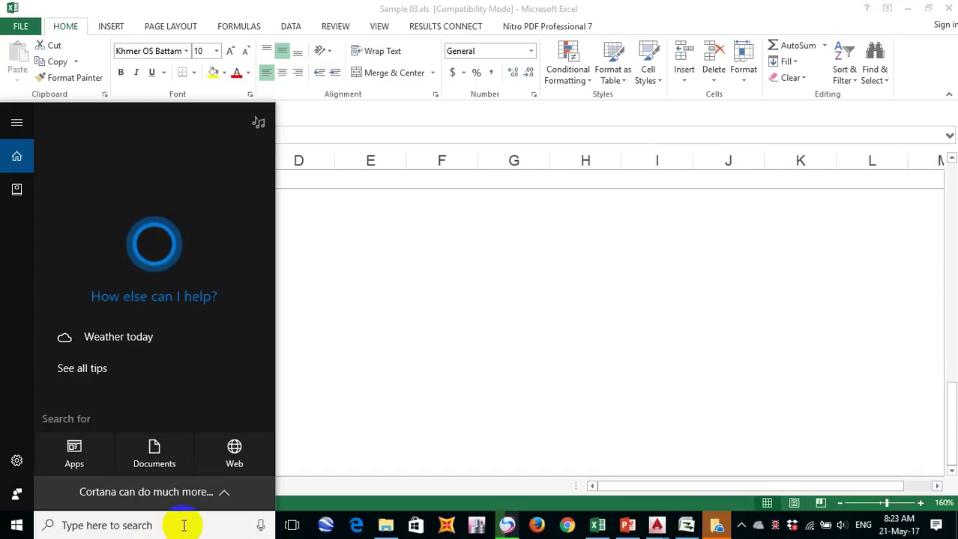
text(re)
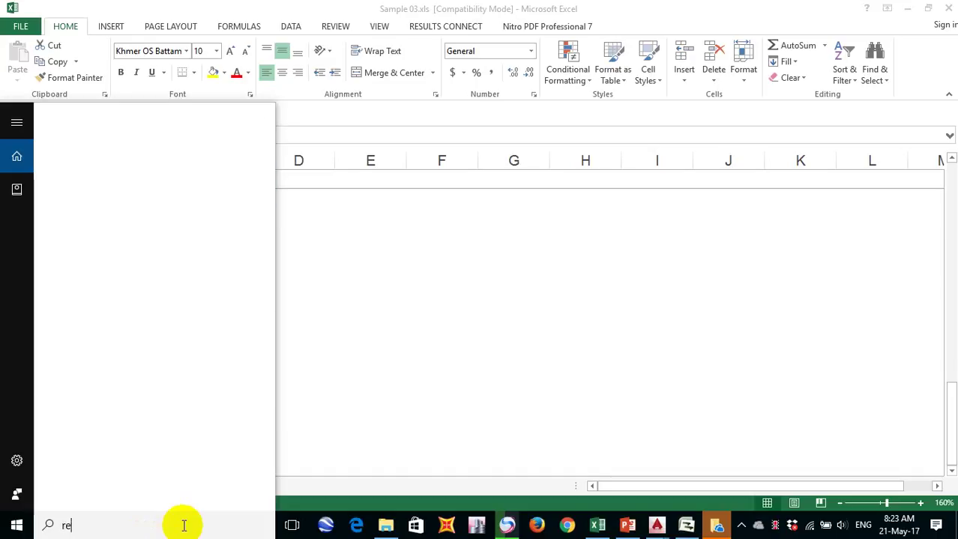
text(gio)
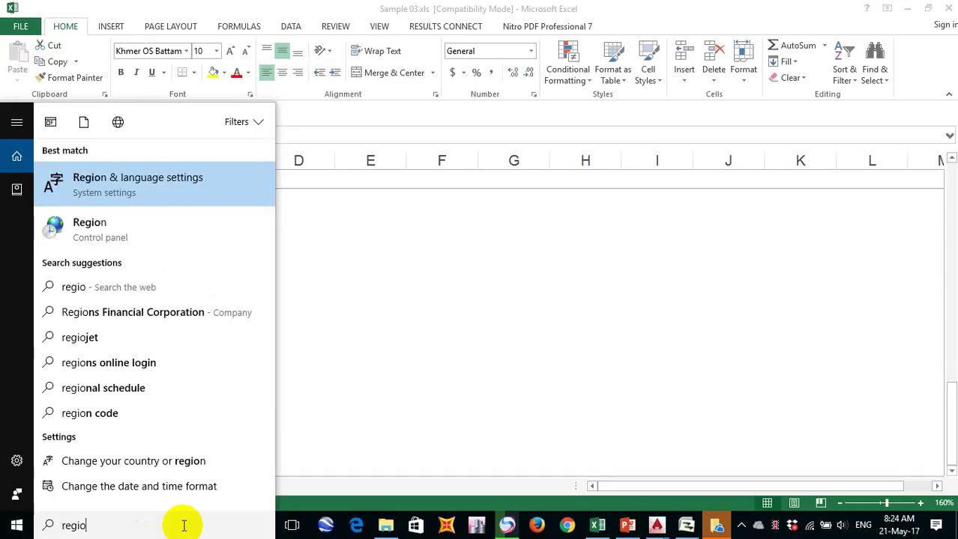
key(Return)
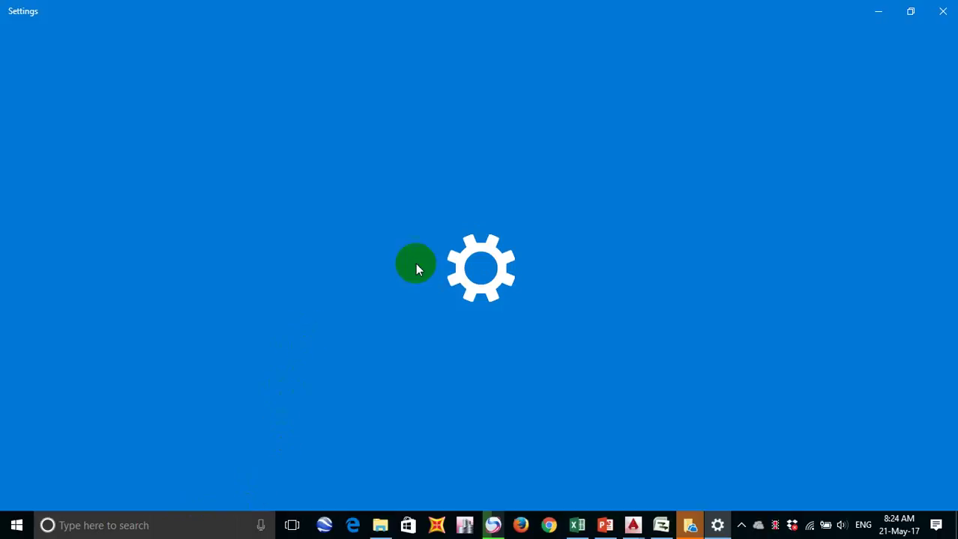
click(942, 10)
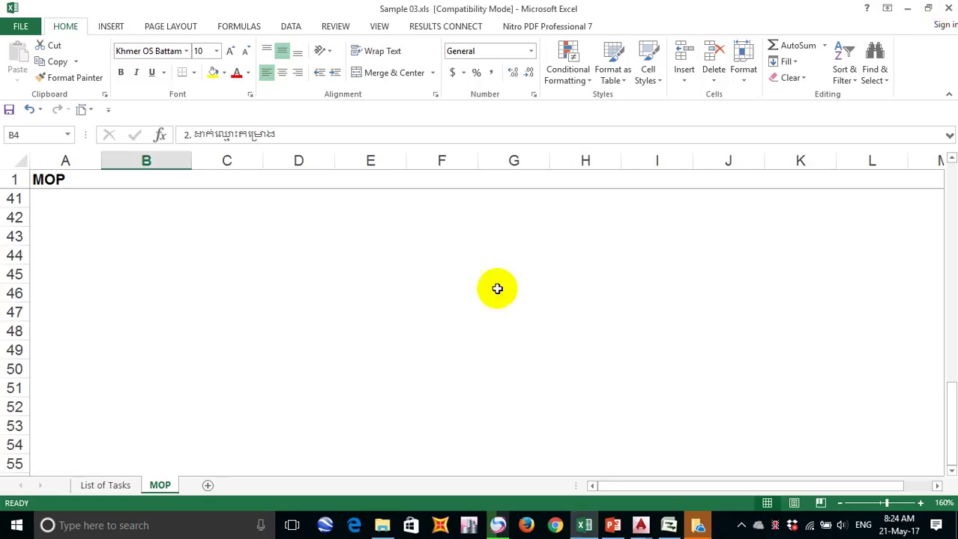
Step: Review items 3 to 5 of the MOP sheet's checklist, covering the project name display and the date formats
click(101, 219)
scroll(114, 217, up, 12)
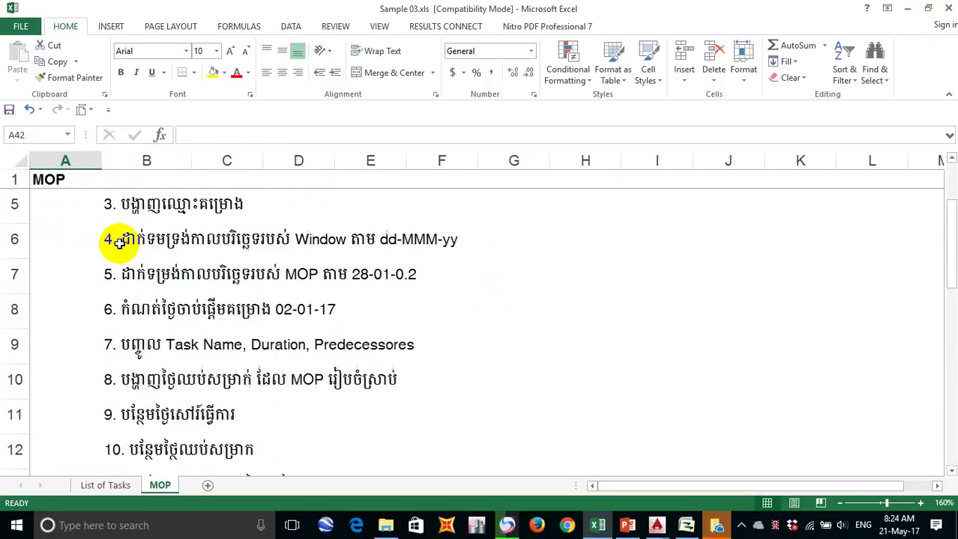
scroll(119, 242, up, 1)
click(160, 313)
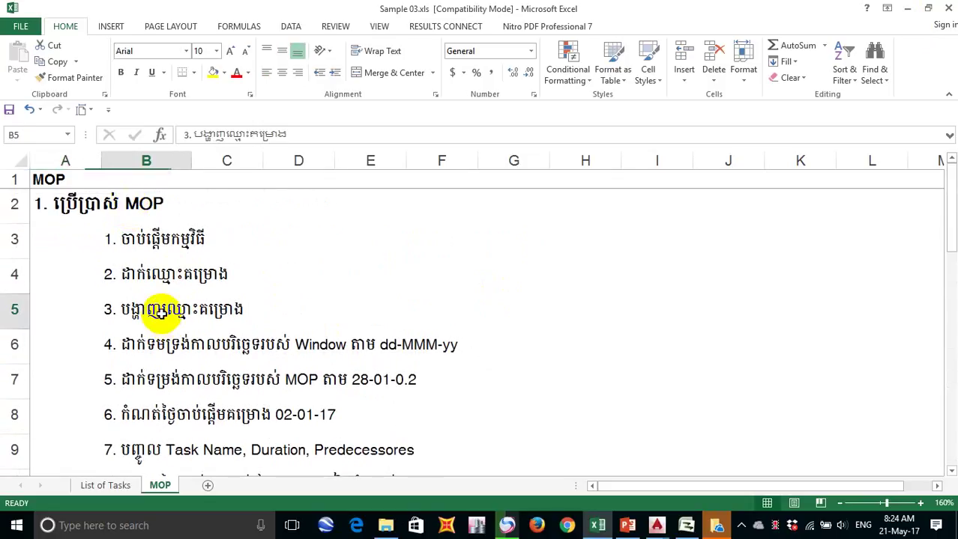
click(244, 311)
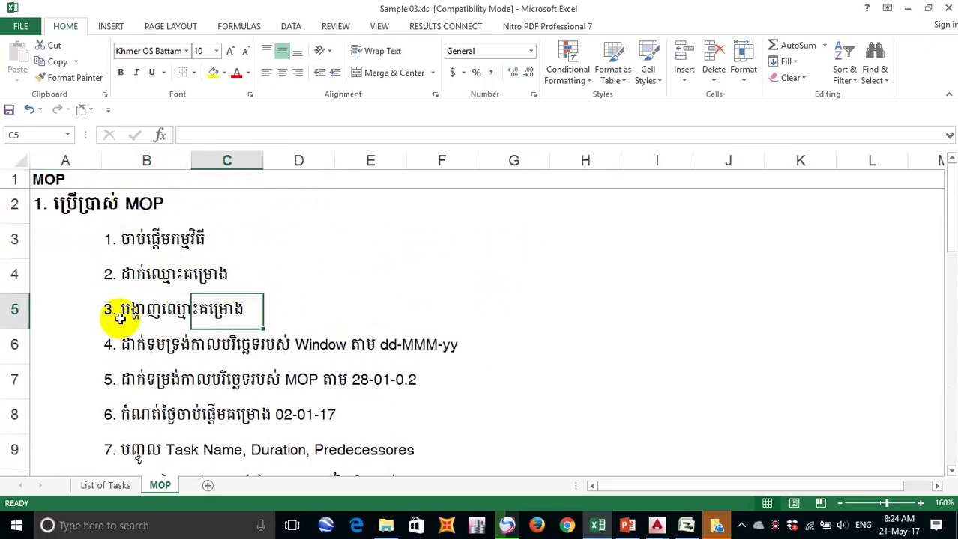
scroll(120, 318, down, 1)
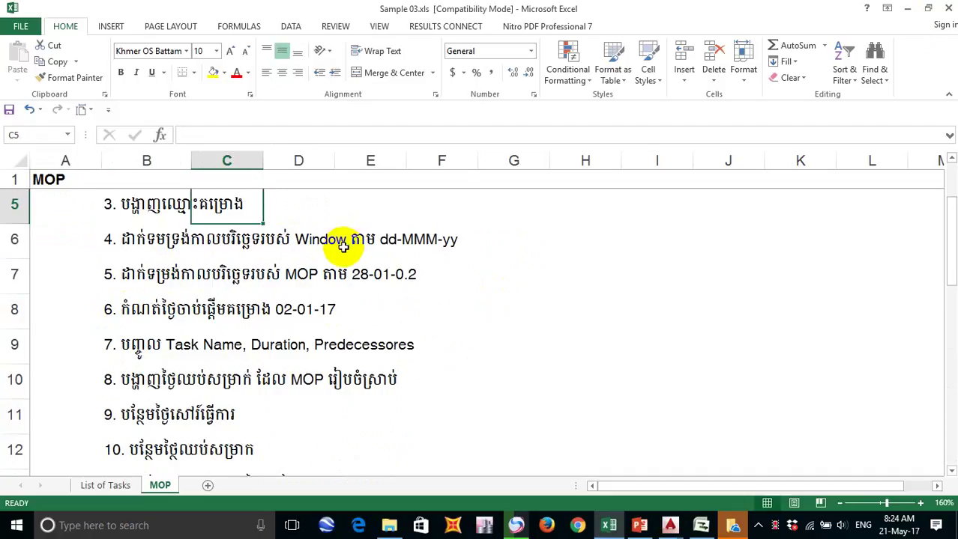
click(210, 276)
click(122, 277)
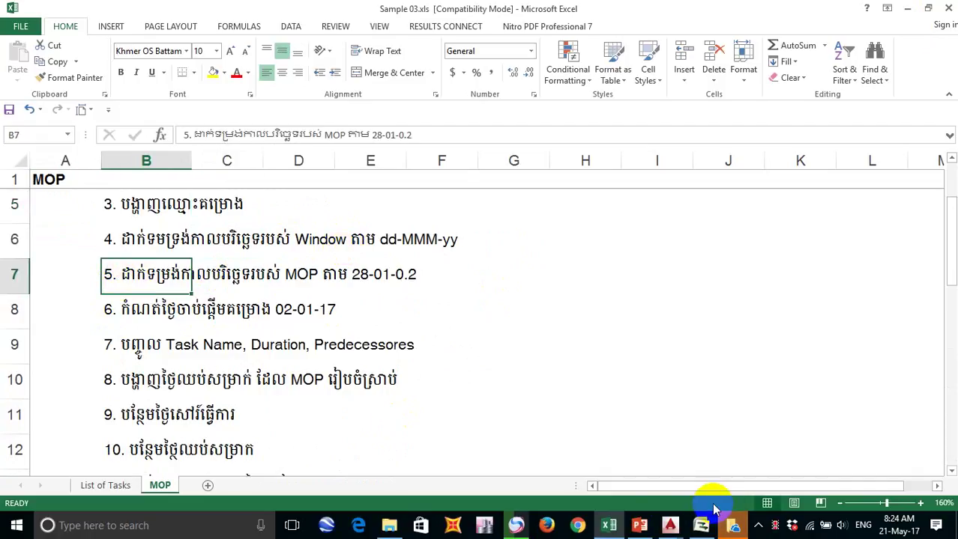
Step: Switch to Microsoft Project and examine the start date field in the project information
click(702, 527)
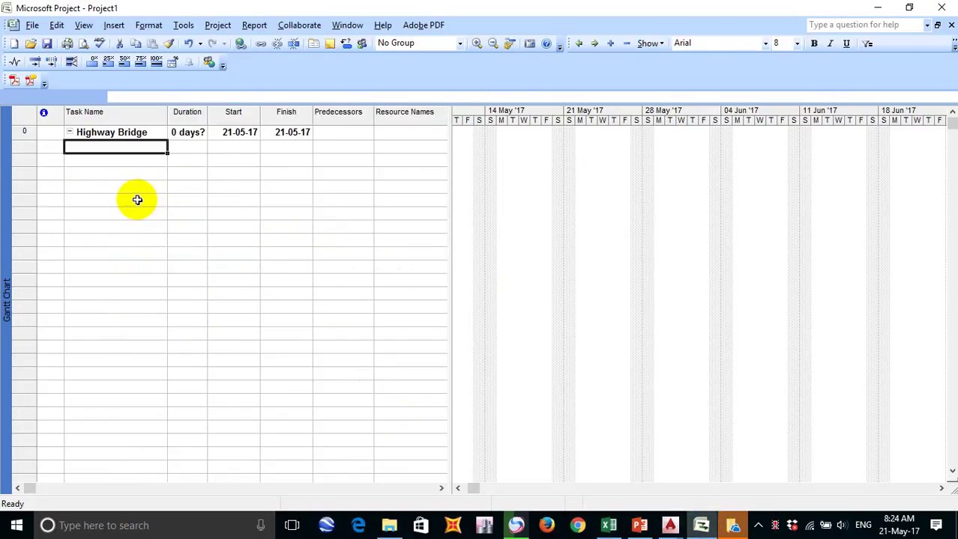
click(217, 25)
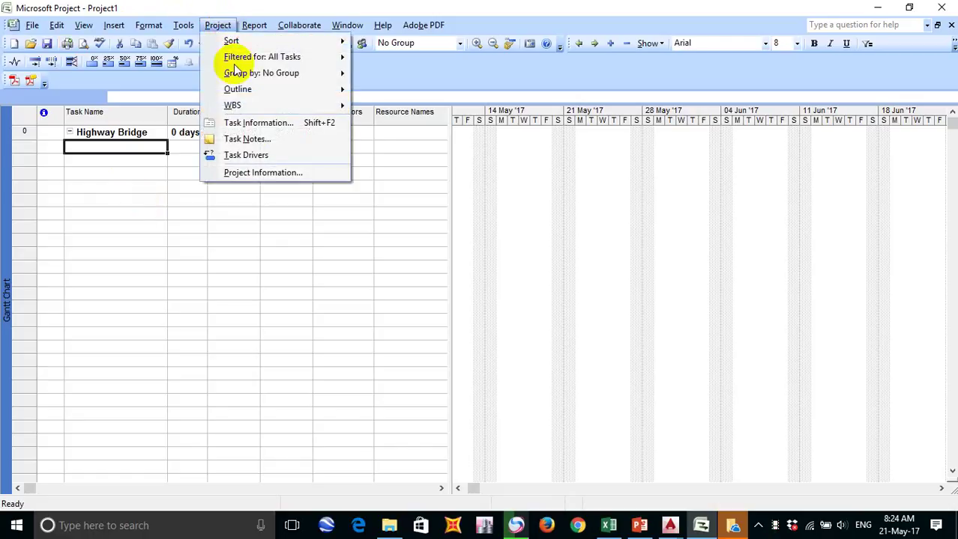
click(260, 173)
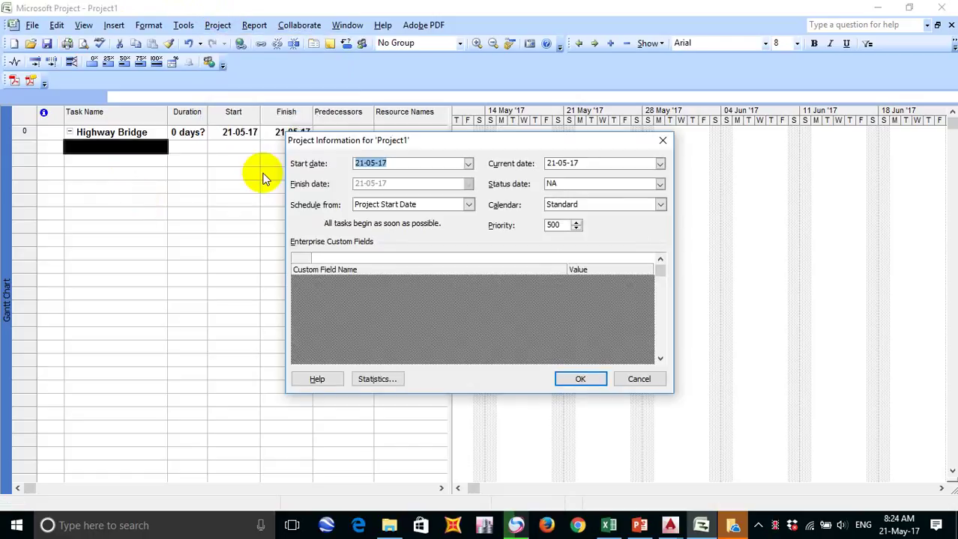
click(449, 141)
drag(450, 141, 367, 155)
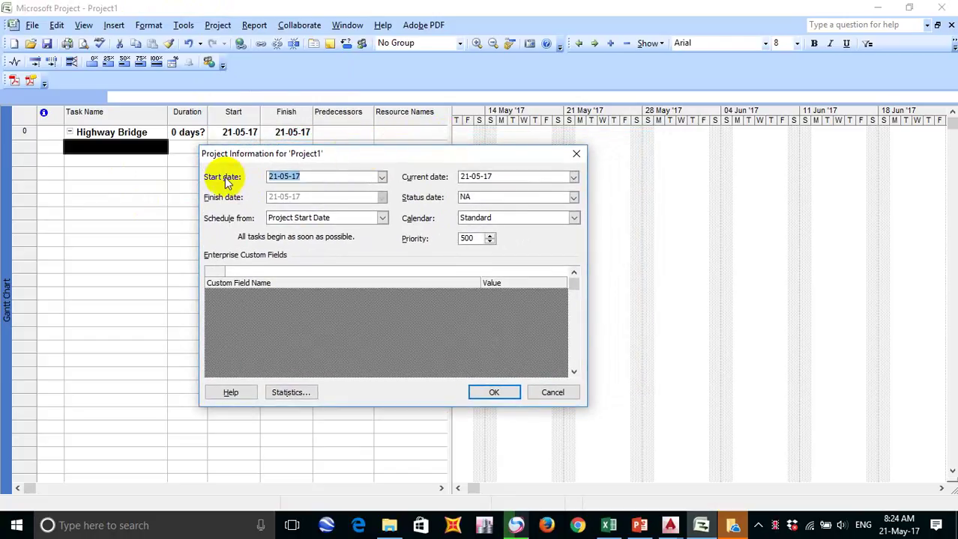
drag(320, 150, 305, 155)
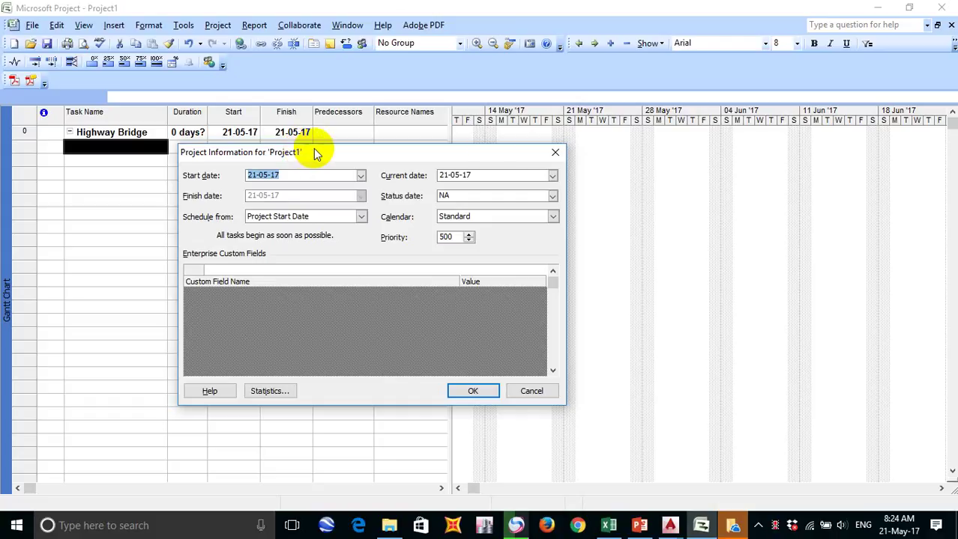
click(554, 153)
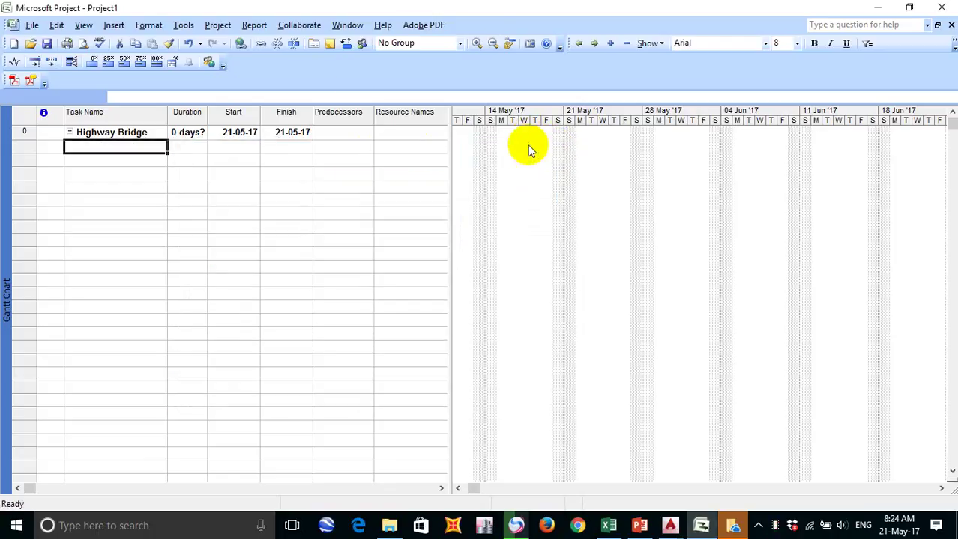
Step: Check the date format in the view options of the Highway Bridge project
click(218, 26)
mouse_move(177, 26)
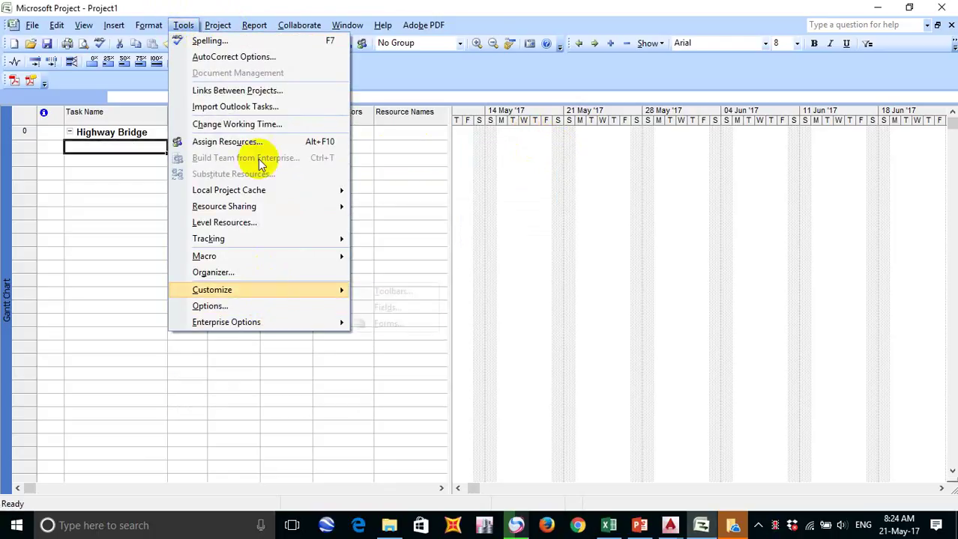
mouse_move(214, 24)
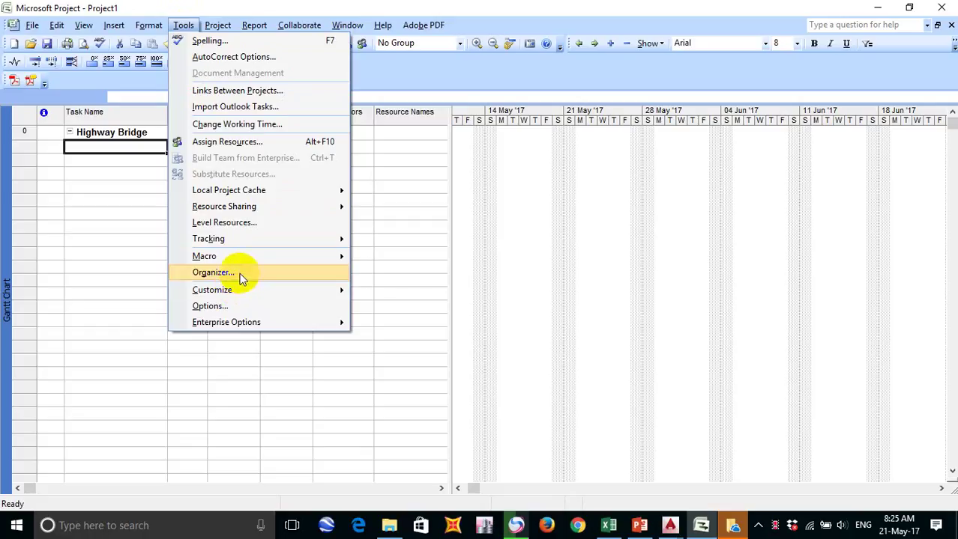
click(210, 307)
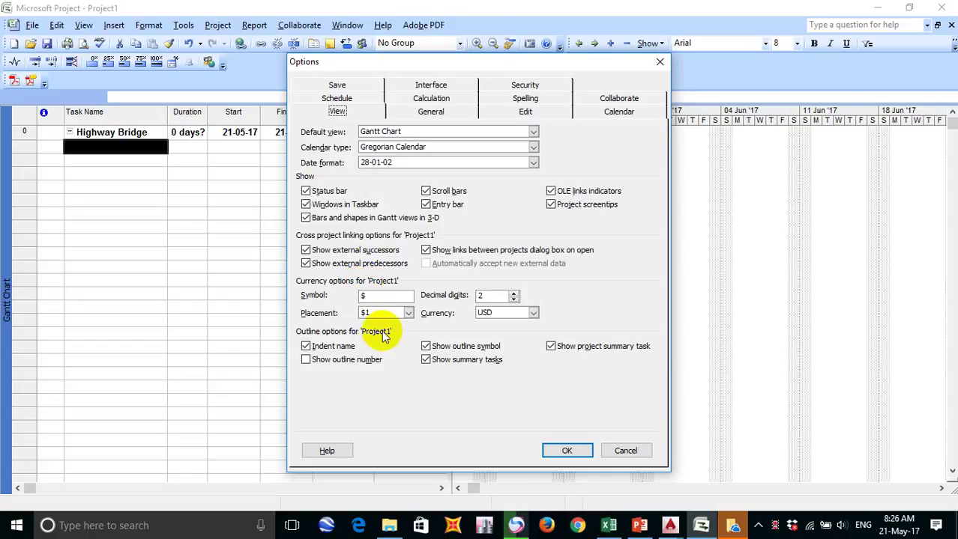
click(661, 65)
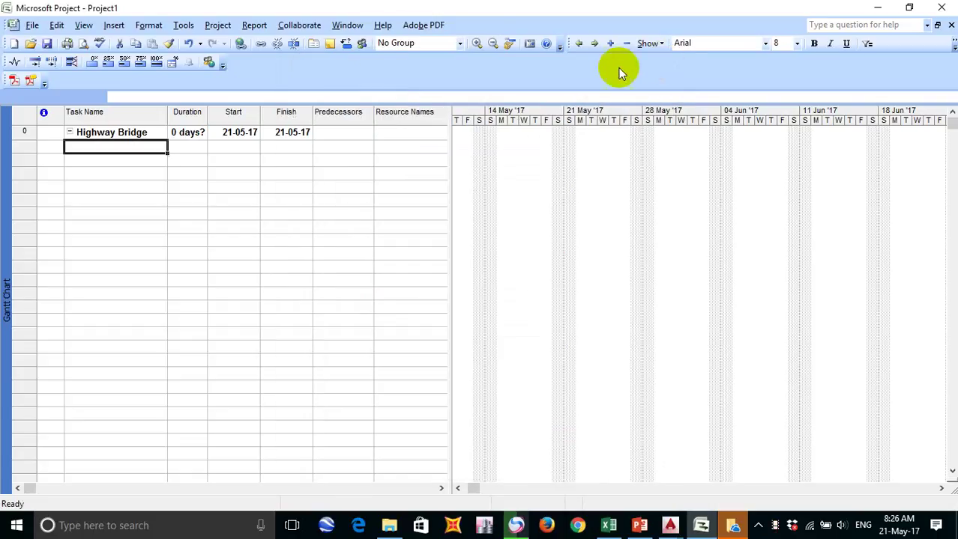
Step: Set the project start date to 02-01-17 in the project information of the Highway Bridge schedule
click(254, 25)
mouse_move(217, 25)
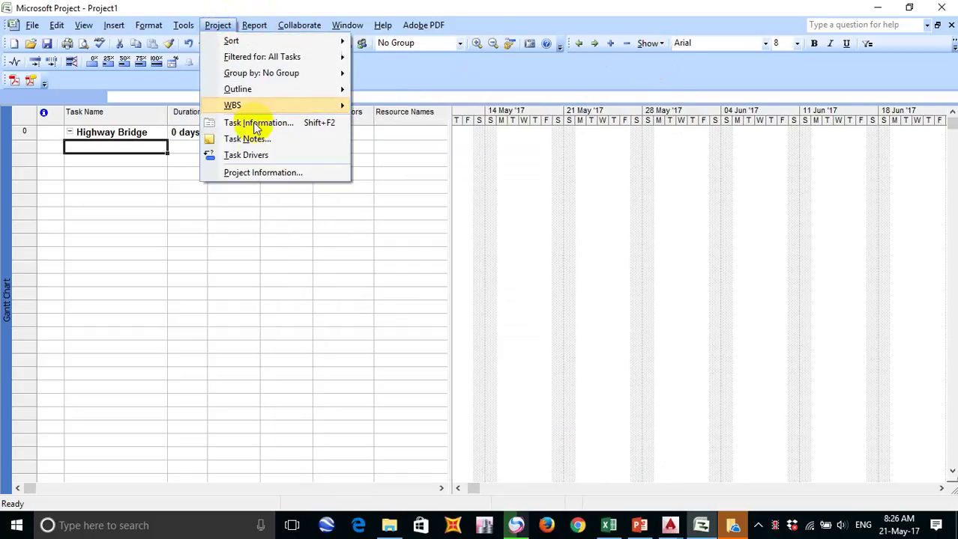
click(258, 174)
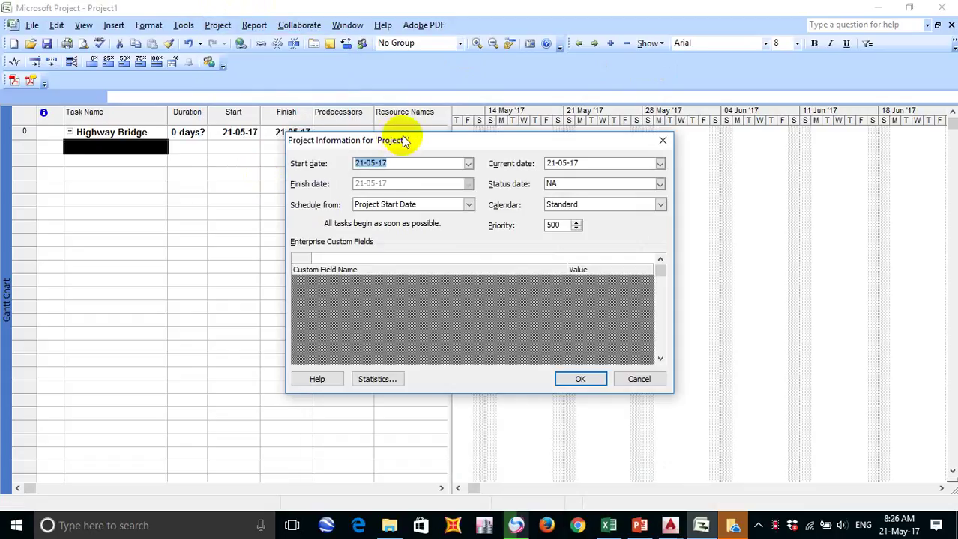
drag(404, 142, 266, 170)
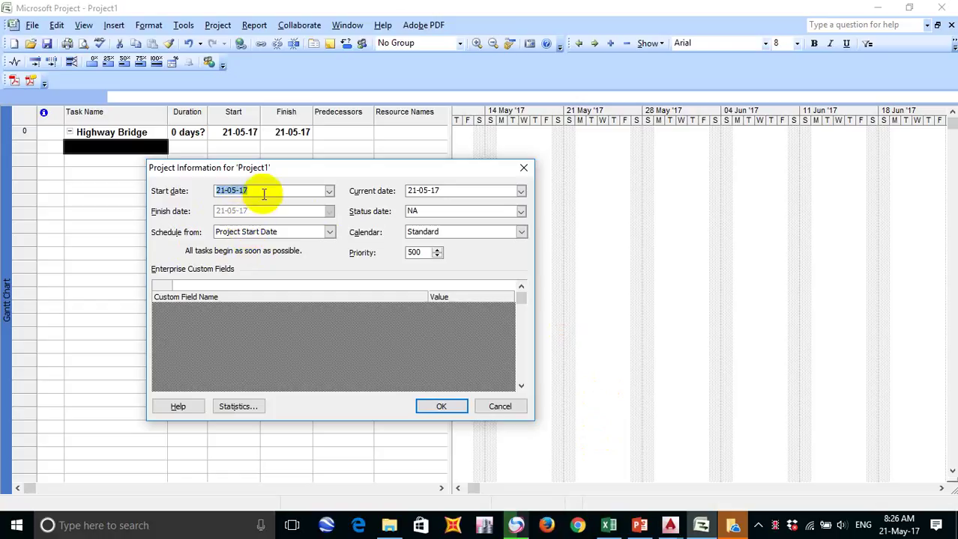
click(306, 190)
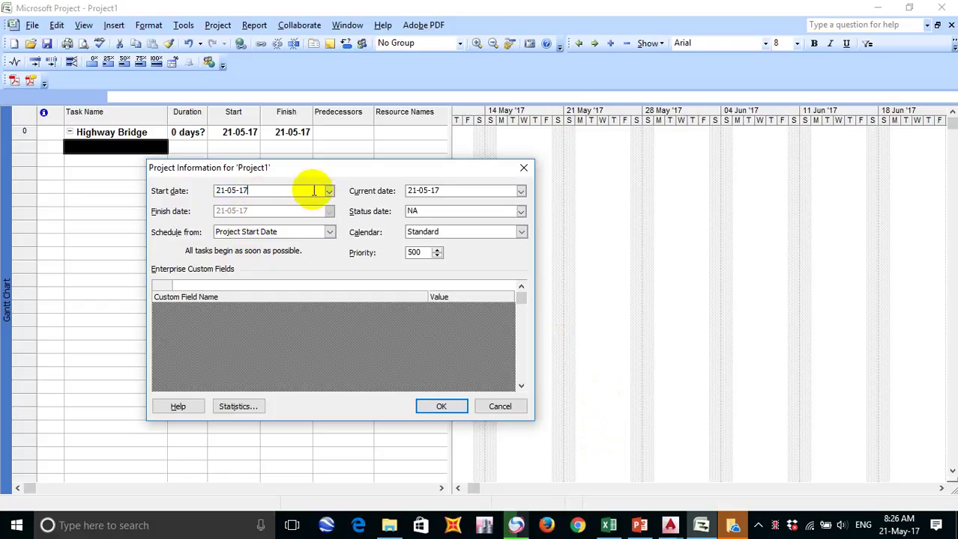
click(330, 191)
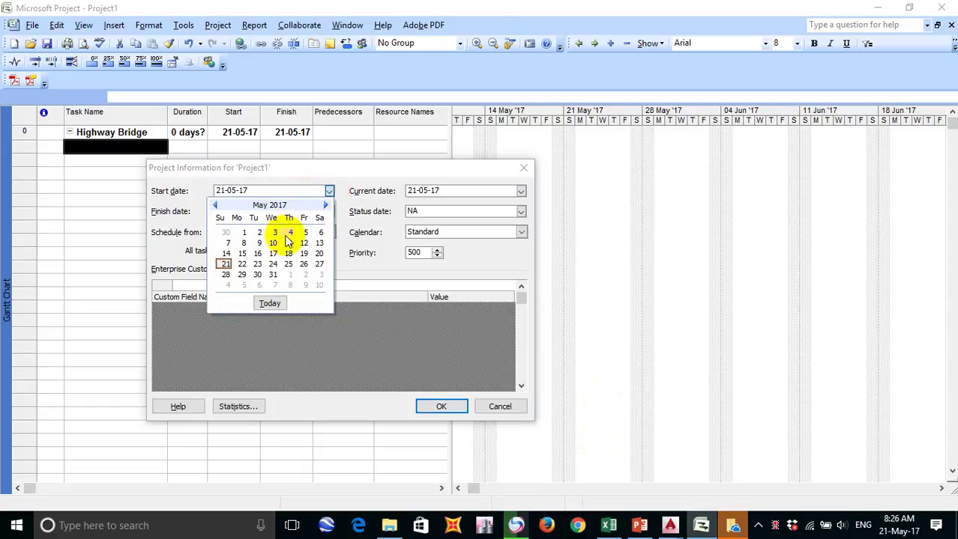
click(215, 205)
click(215, 205)
click(215, 205)
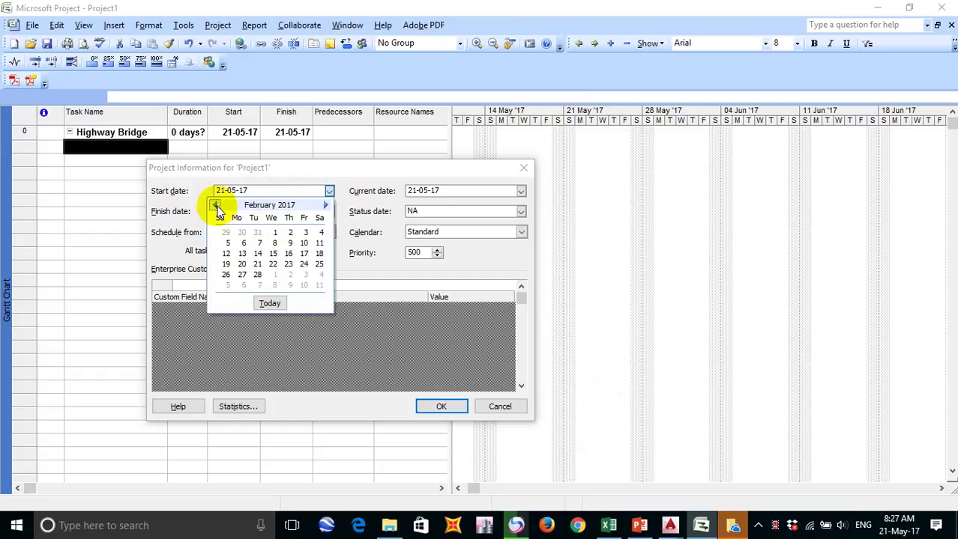
click(215, 205)
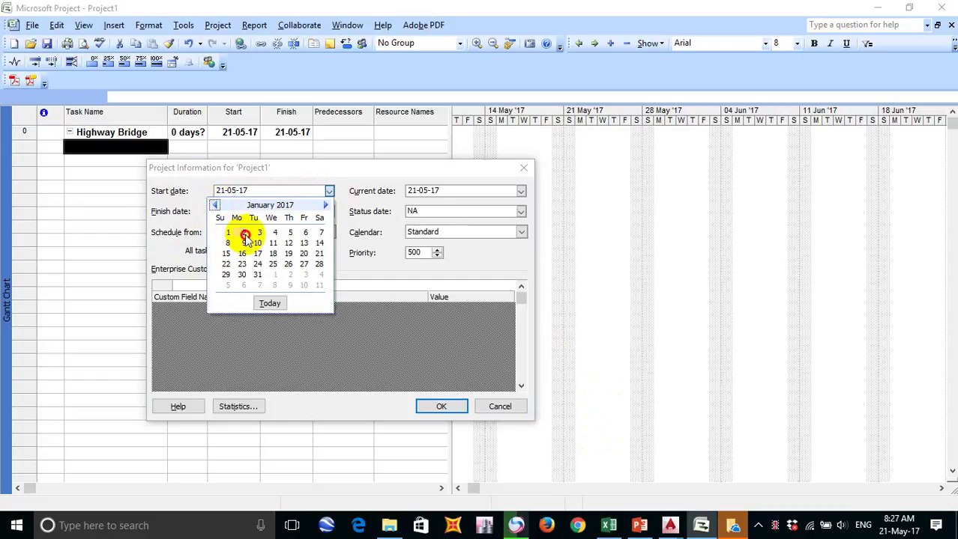
click(244, 233)
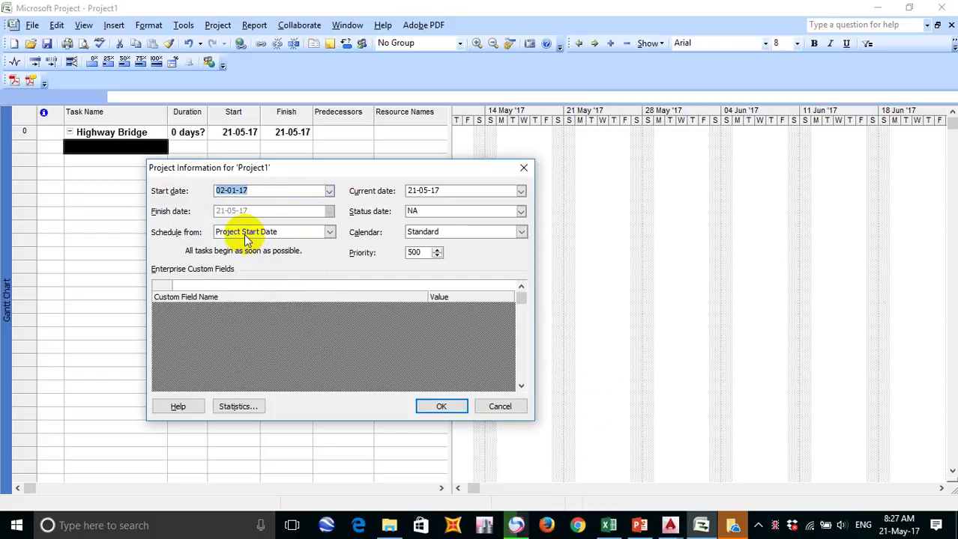
click(442, 407)
click(157, 174)
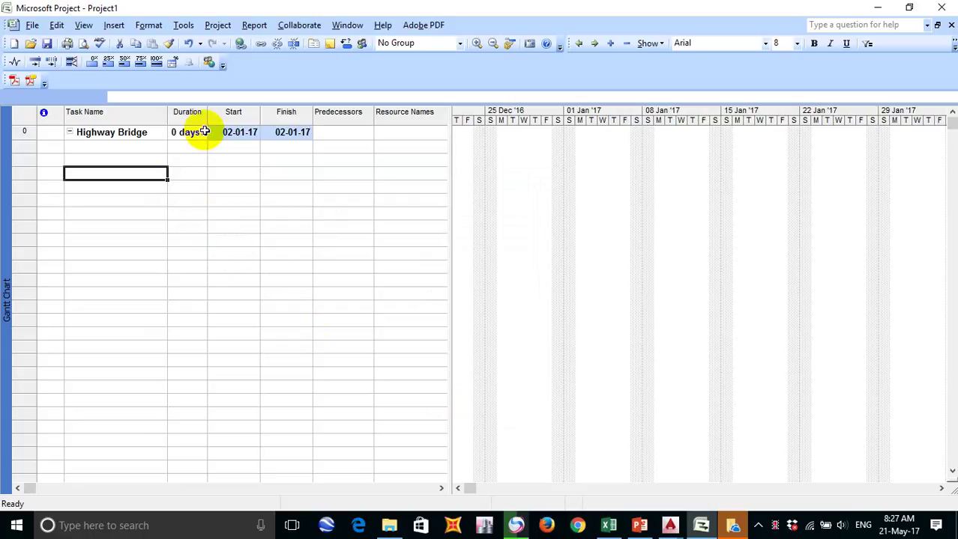
Step: Choose 28-01-02 as the date format in the project's view options and apply it
click(185, 25)
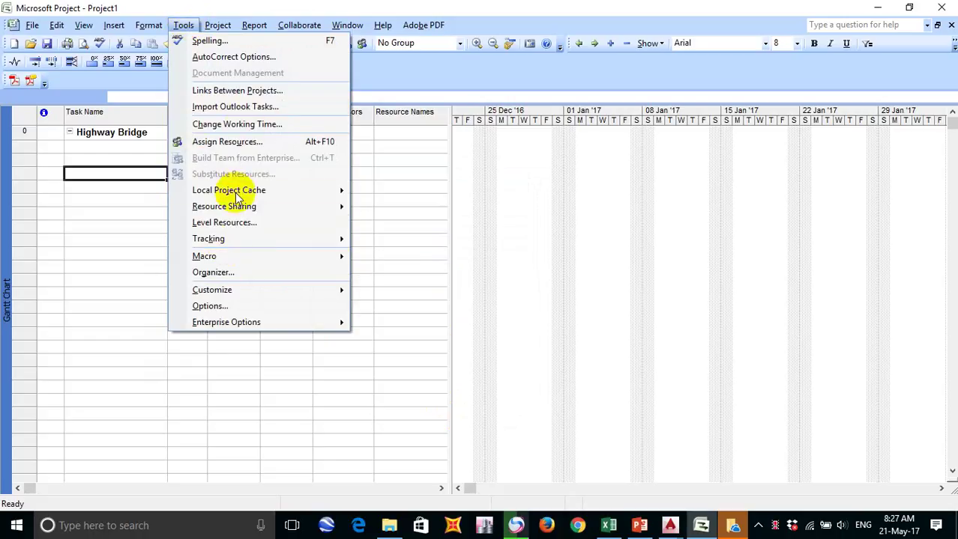
click(226, 306)
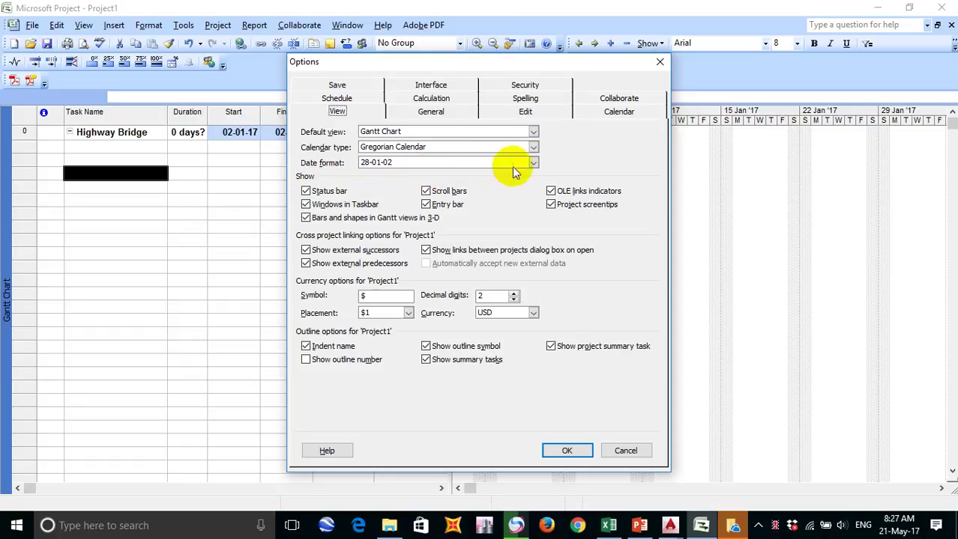
click(533, 163)
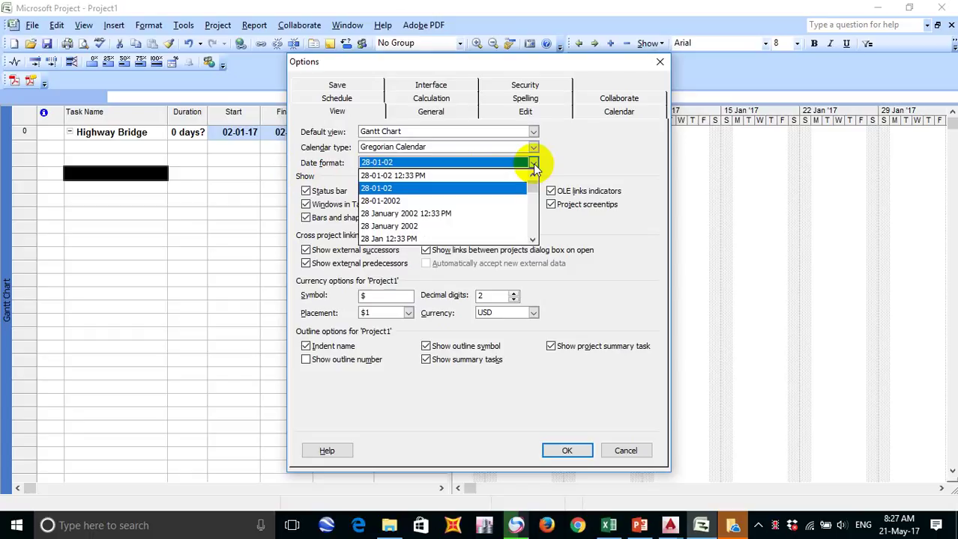
click(387, 189)
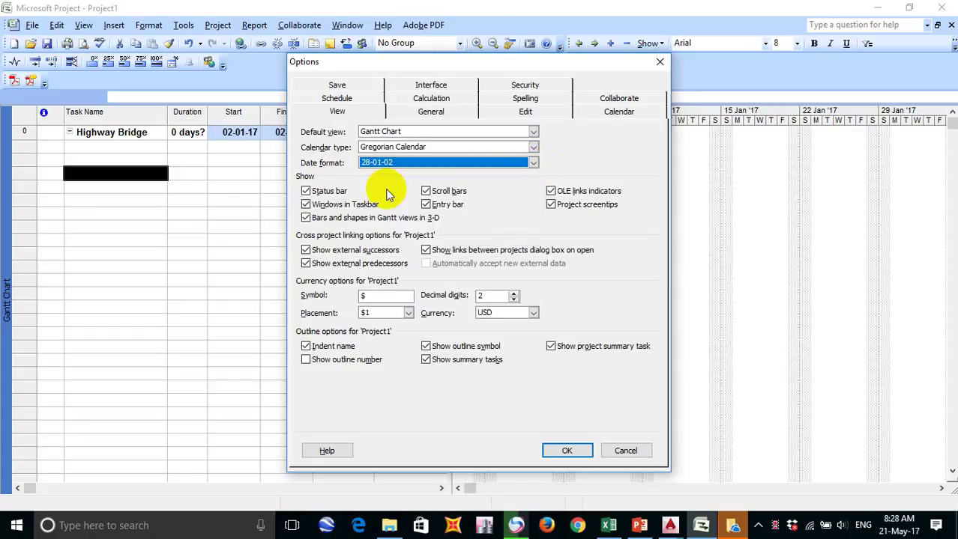
click(567, 450)
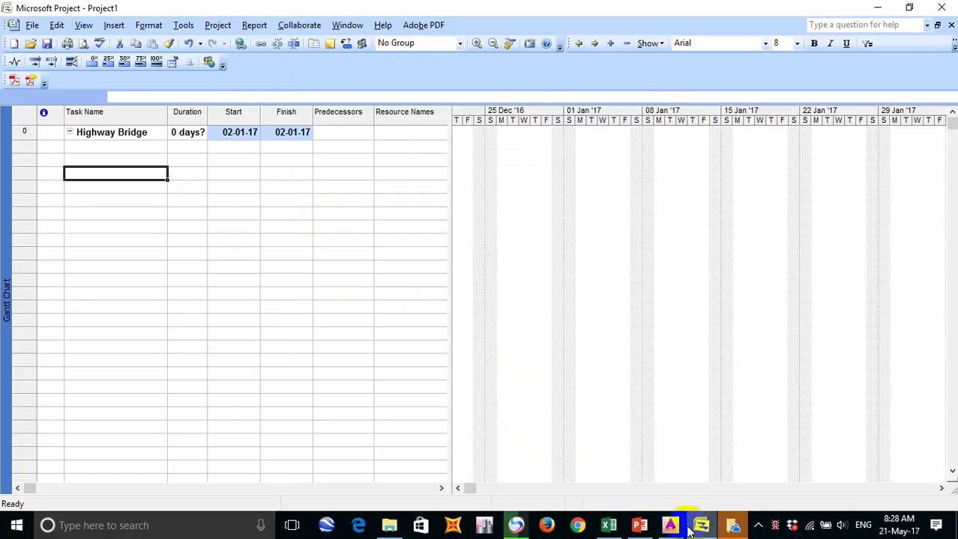
mouse_move(702, 528)
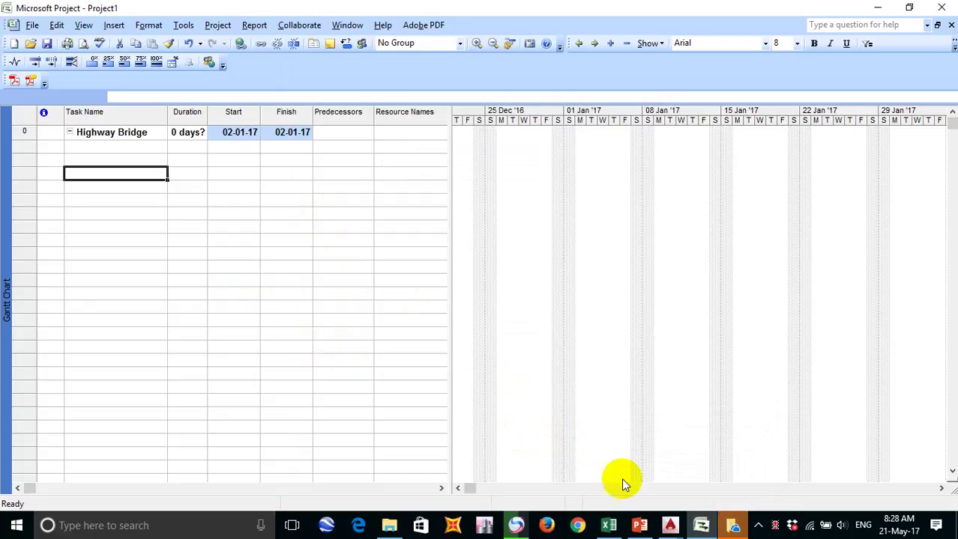
Step: Switch to Sample 03.xls in Excel and review the MOP sheet's checklist from item 6 onwards
click(608, 525)
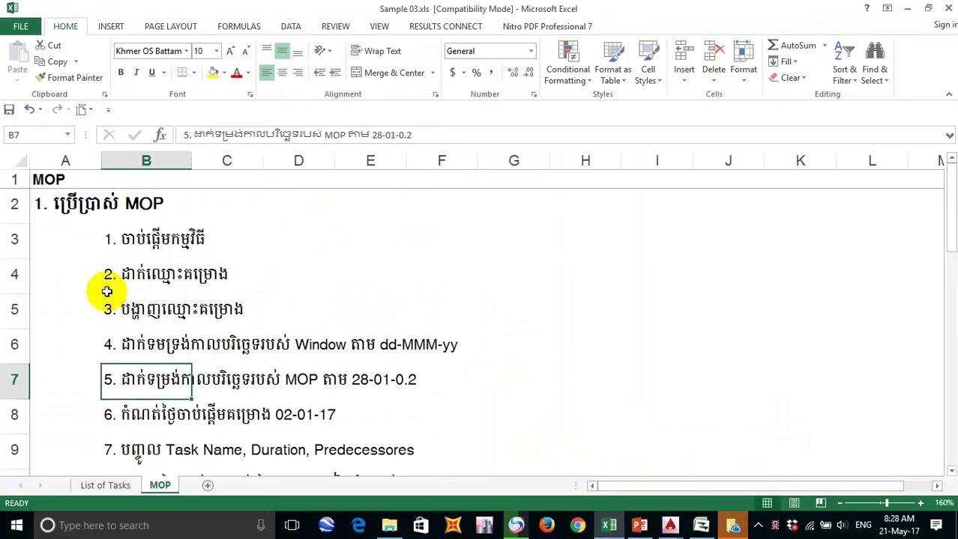
scroll(107, 291, down, 1)
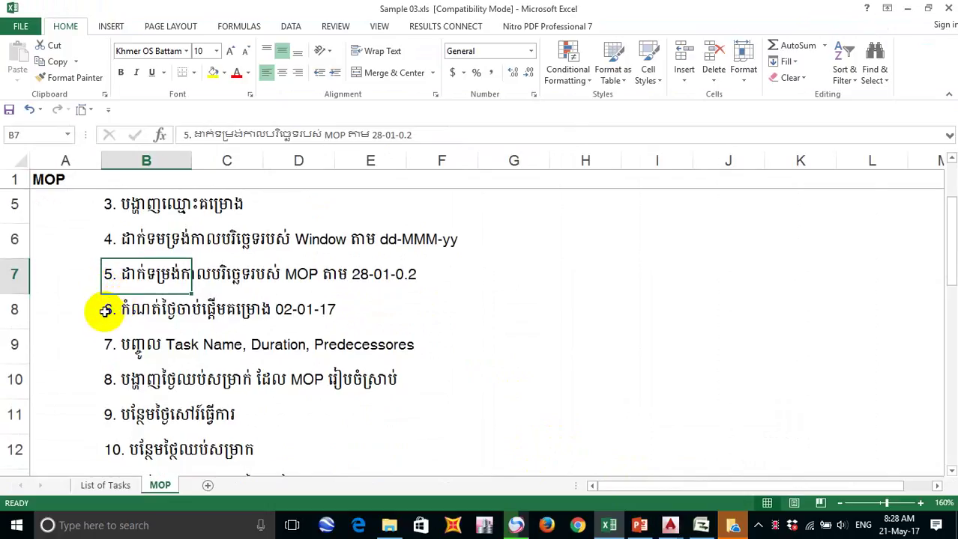
click(111, 311)
click(96, 339)
scroll(97, 340, down, 2)
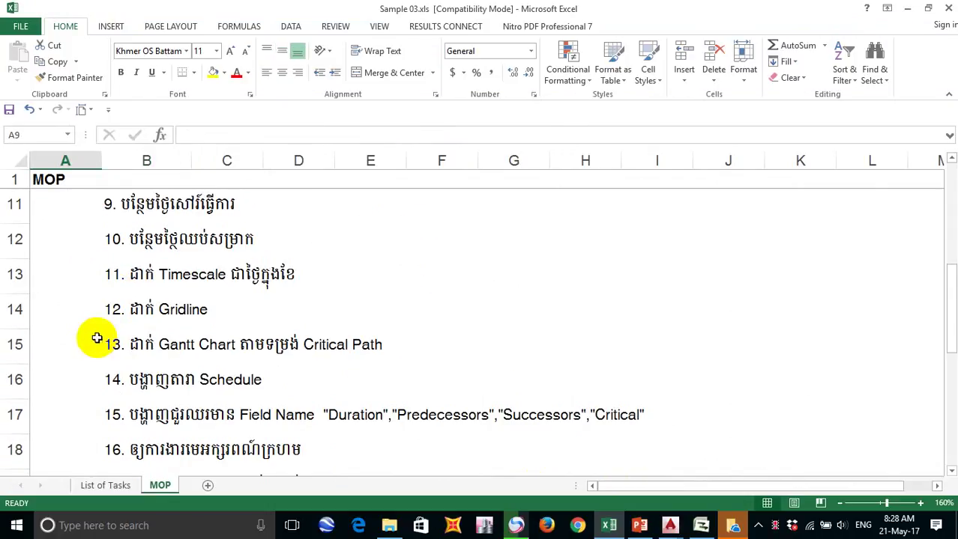
scroll(98, 339, up, 1)
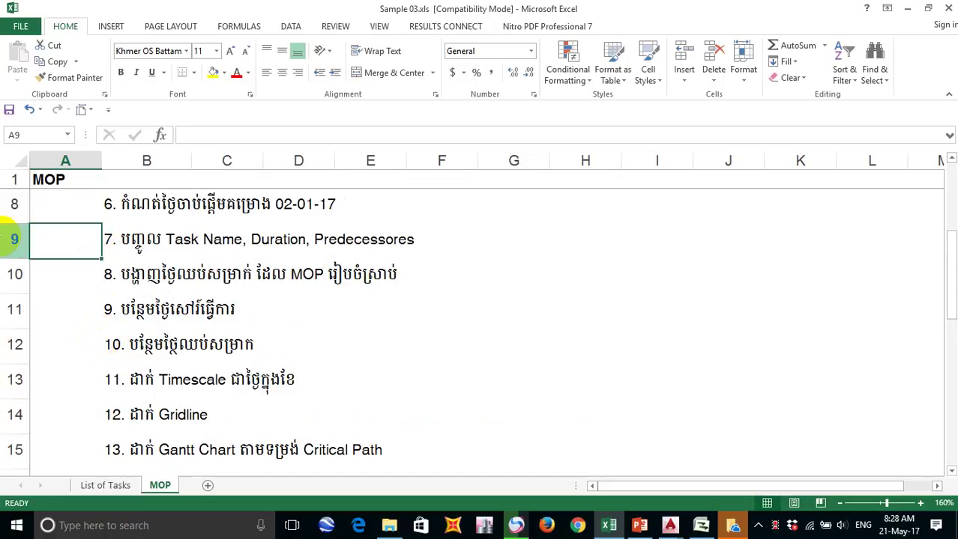
Step: Insert four blank rows between items 6 and 7 of the MOP checklist, at rows 9 to 12
drag(14, 239, 8, 313)
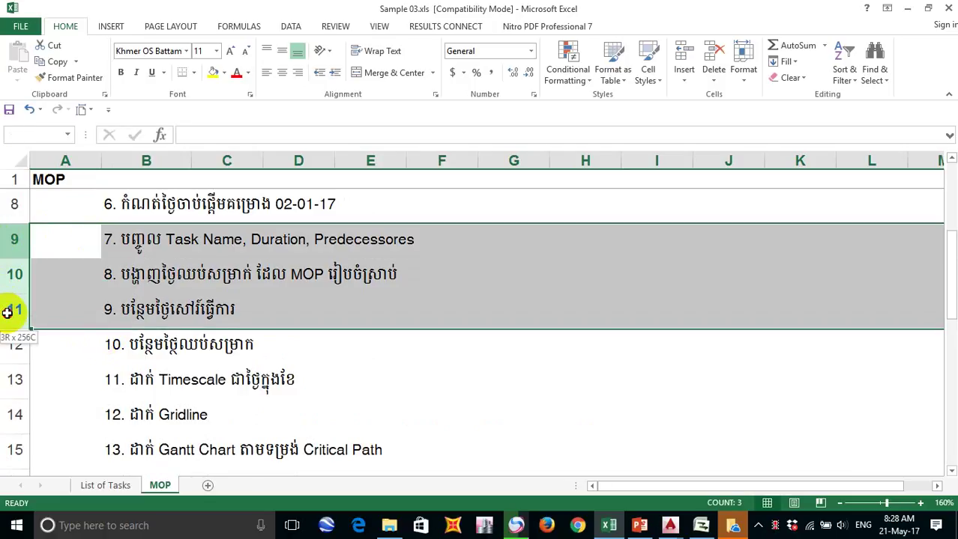
drag(7, 313, 11, 342)
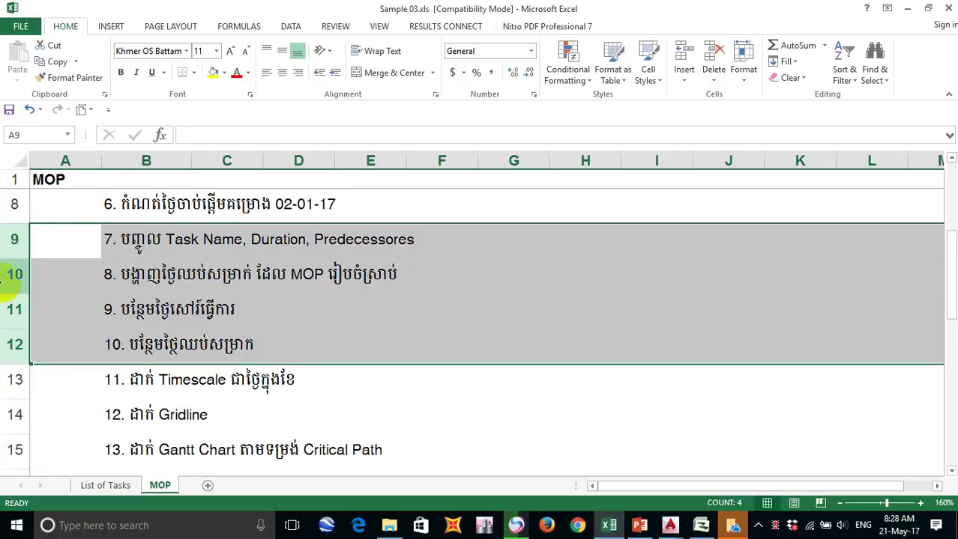
right_click(17, 272)
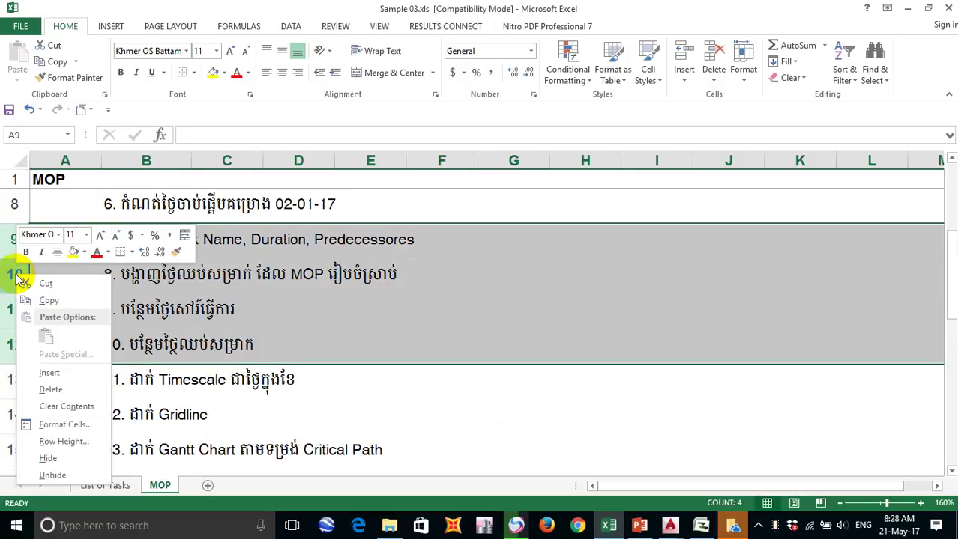
click(60, 375)
scroll(146, 298, up, 2)
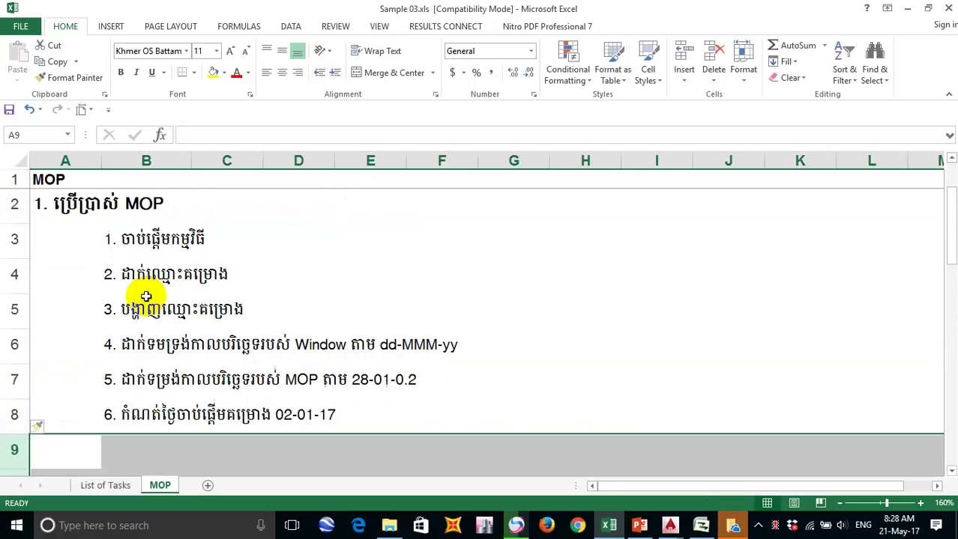
scroll(146, 297, down, 2)
scroll(135, 308, up, 1)
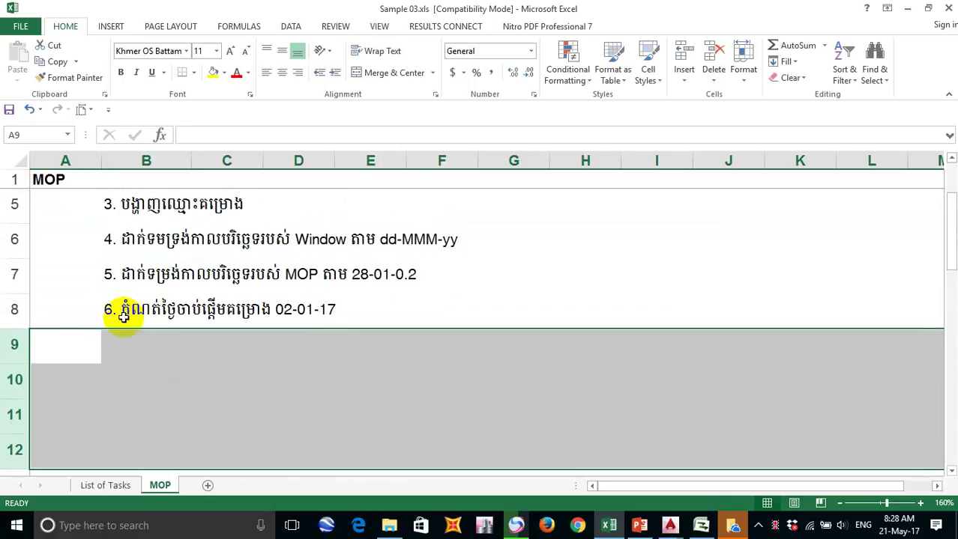
Step: Move the item 7 text from cell B13 up to cell B9, directly below item 6
click(113, 339)
scroll(113, 339, down, 2)
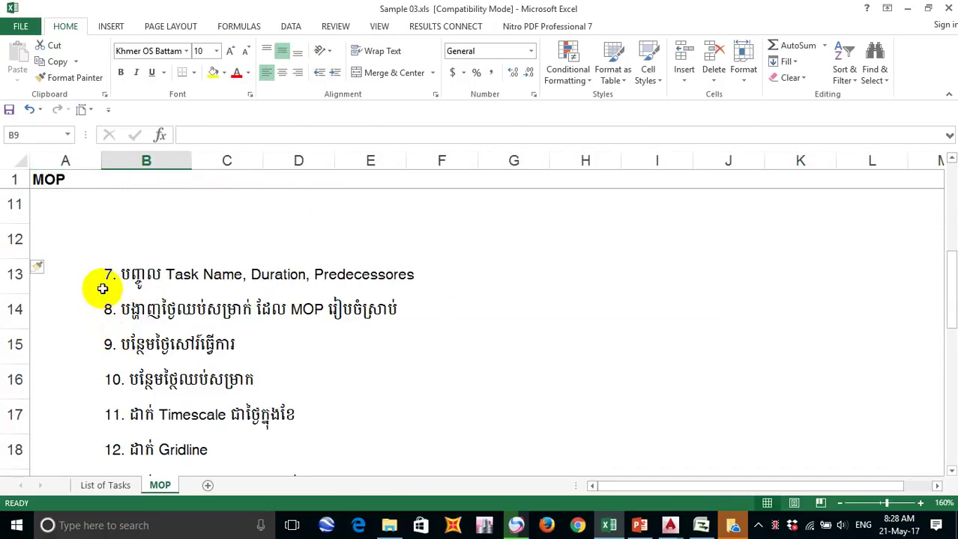
scroll(104, 281, up, 1)
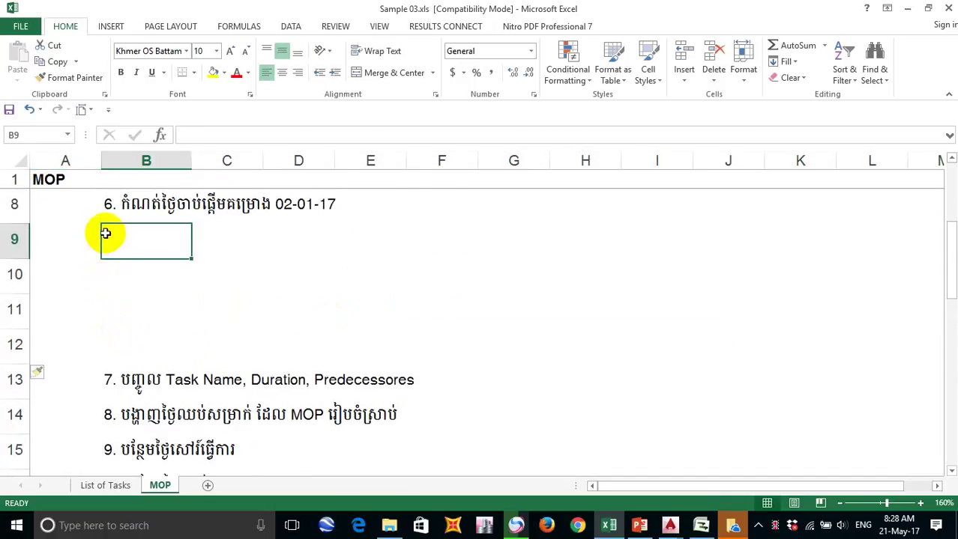
click(106, 378)
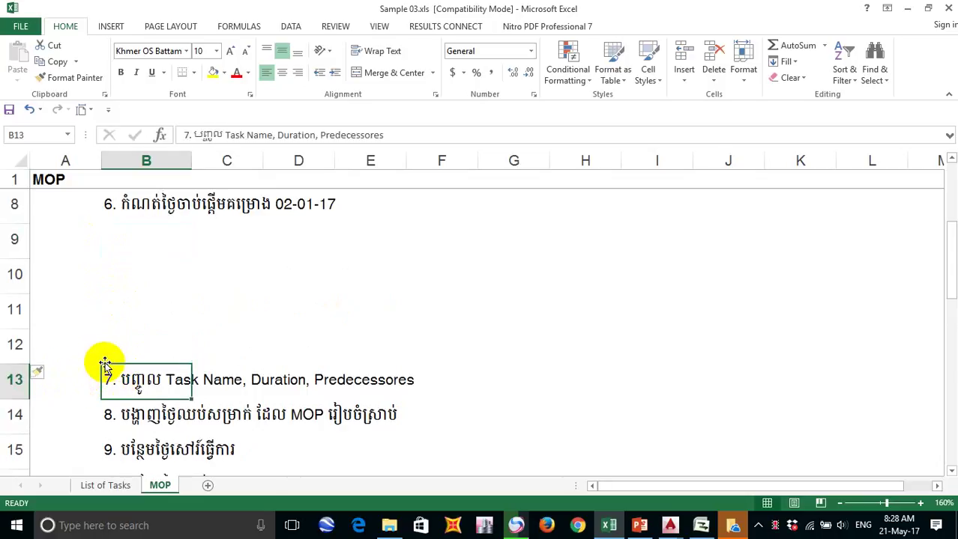
drag(102, 368, 108, 235)
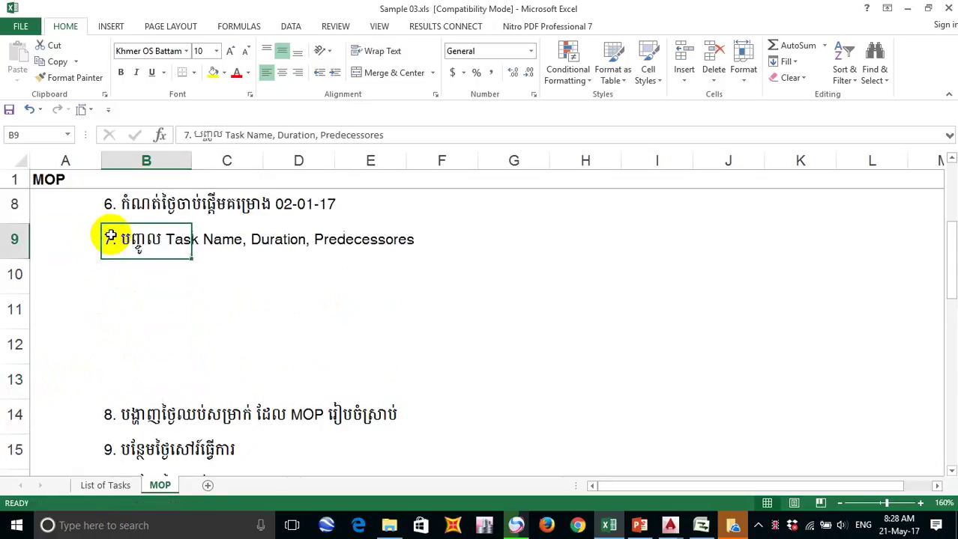
Step: Replace the item 7 text in cell B9 so it reads "7. ទាញទិន្ន័យពី Excel ចូល MOP"
double_click(111, 238)
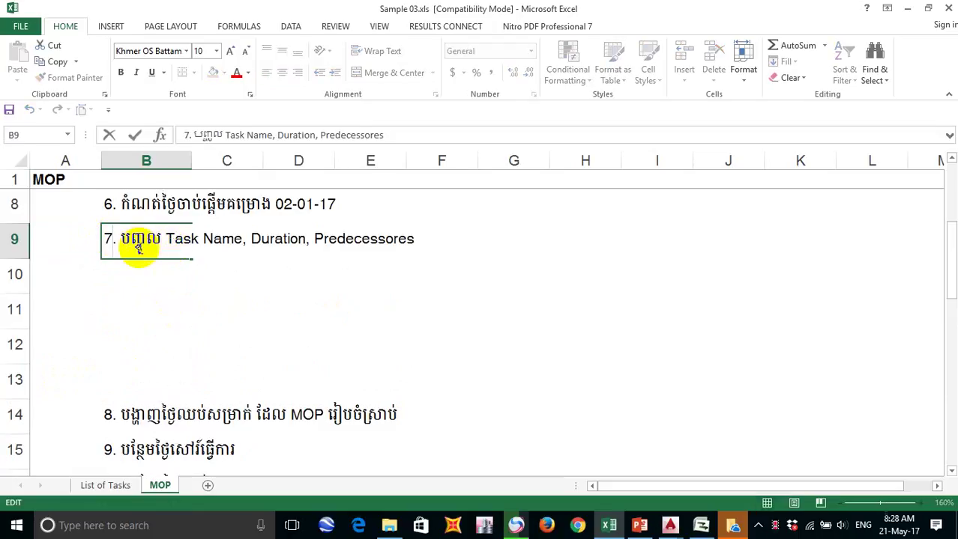
drag(118, 237, 492, 240)
key(Delete)
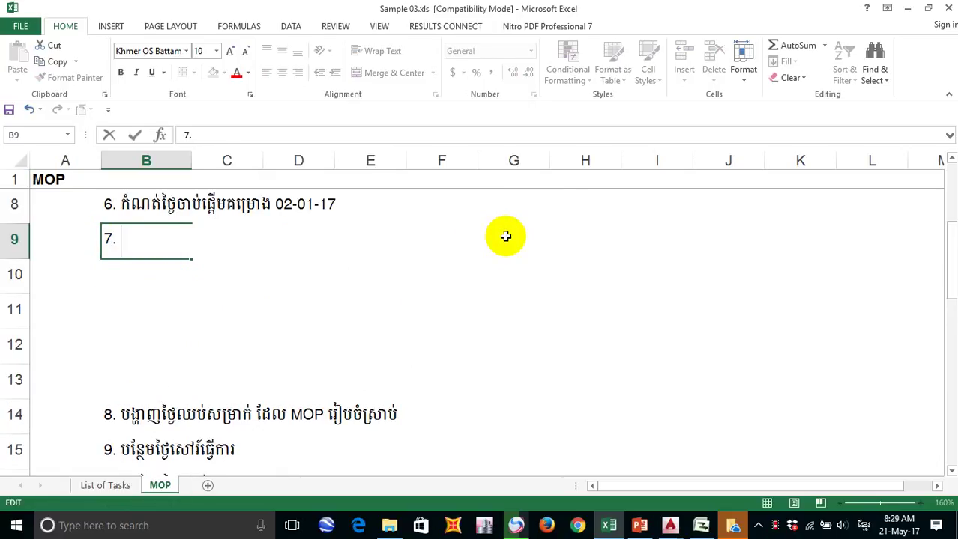
text(ទាញ)
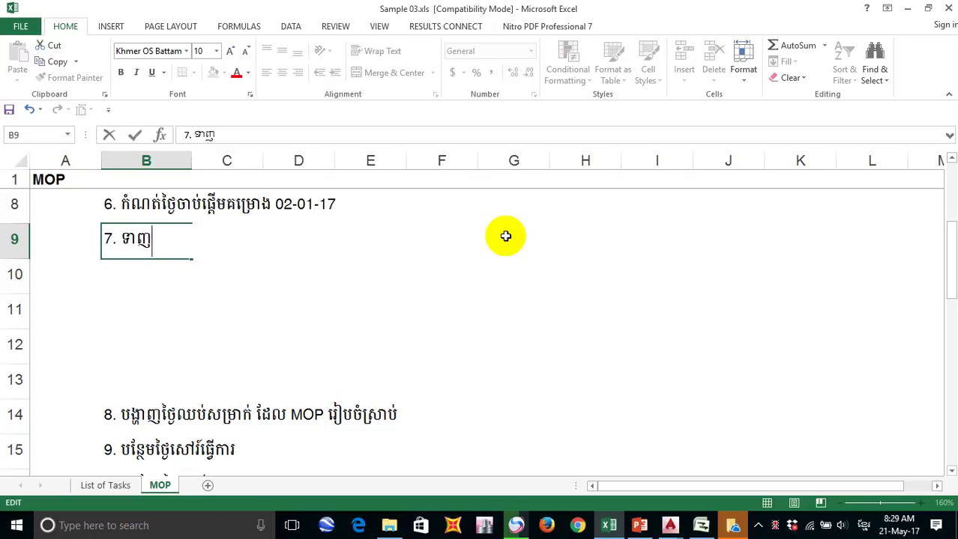
text(ទិន)
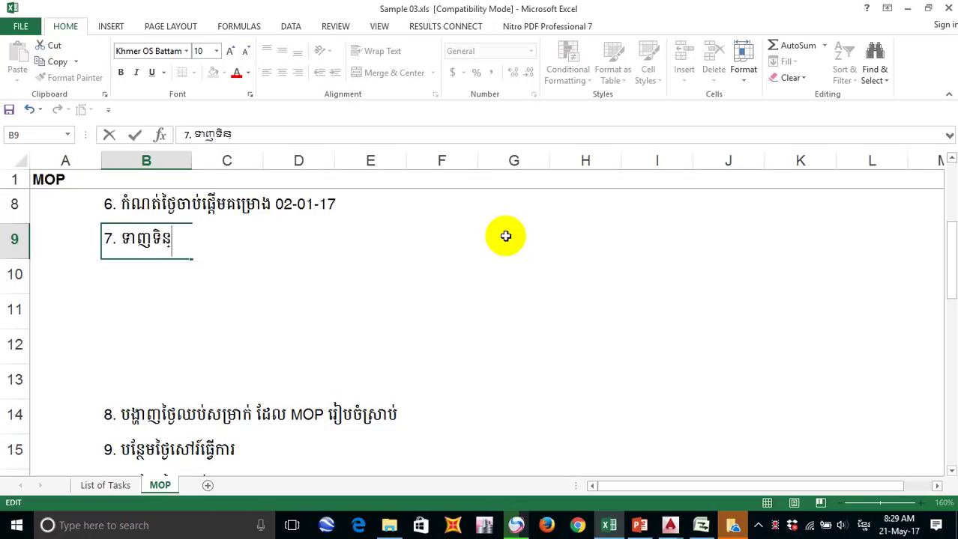
text(្នន)
key(BackSpace)
key(BackSpace)
text(ន)
key(BackSpace)
text(យ)
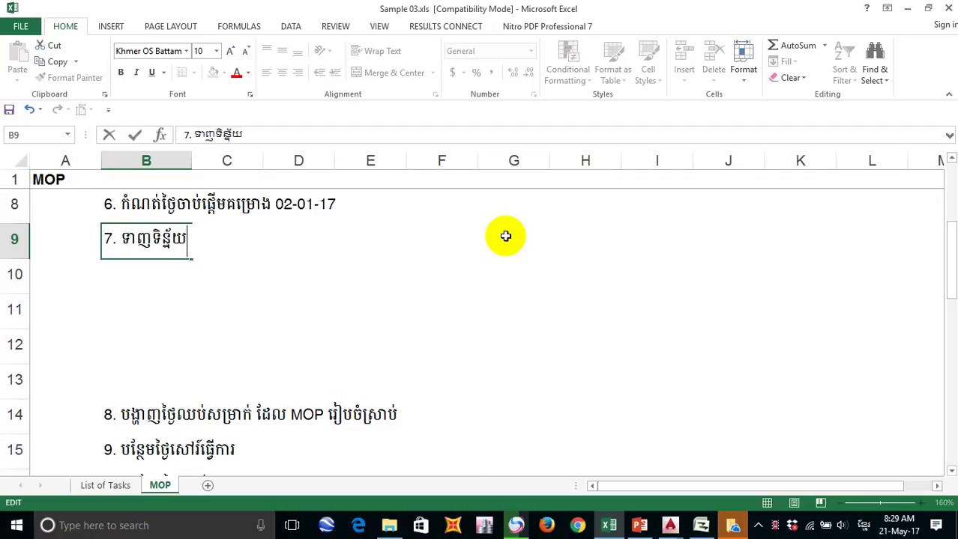
text(ពី)
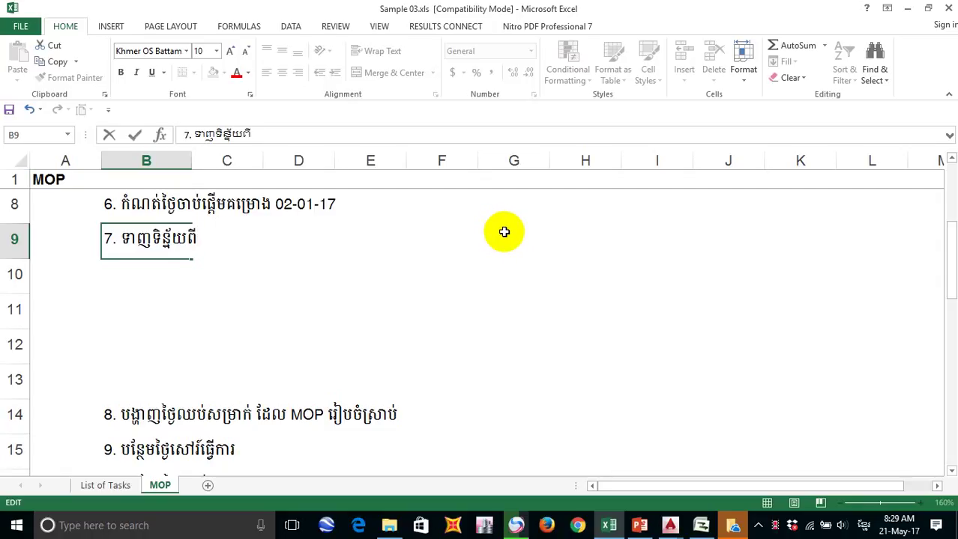
key(alt+shift)
text(Excel)
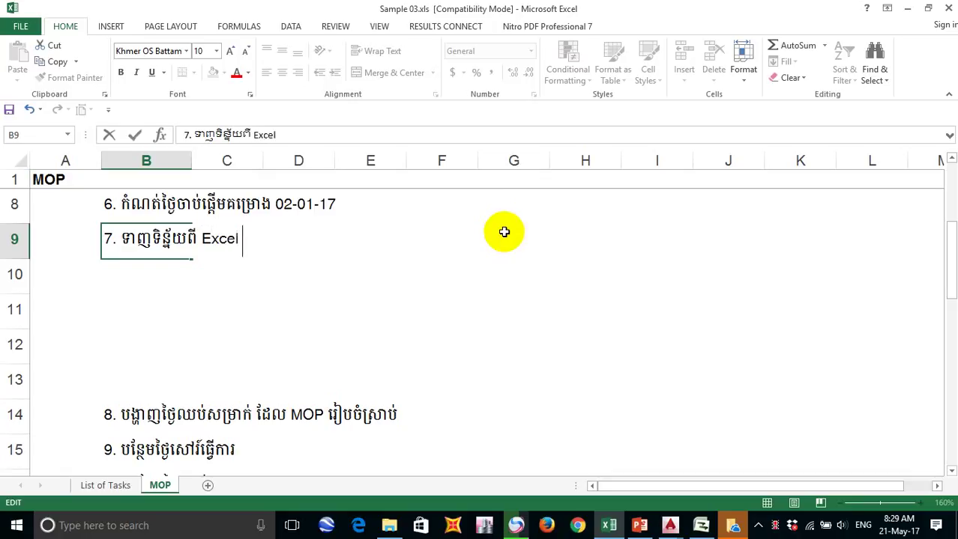
text( ព)
key(BackSpace)
text(ថ)
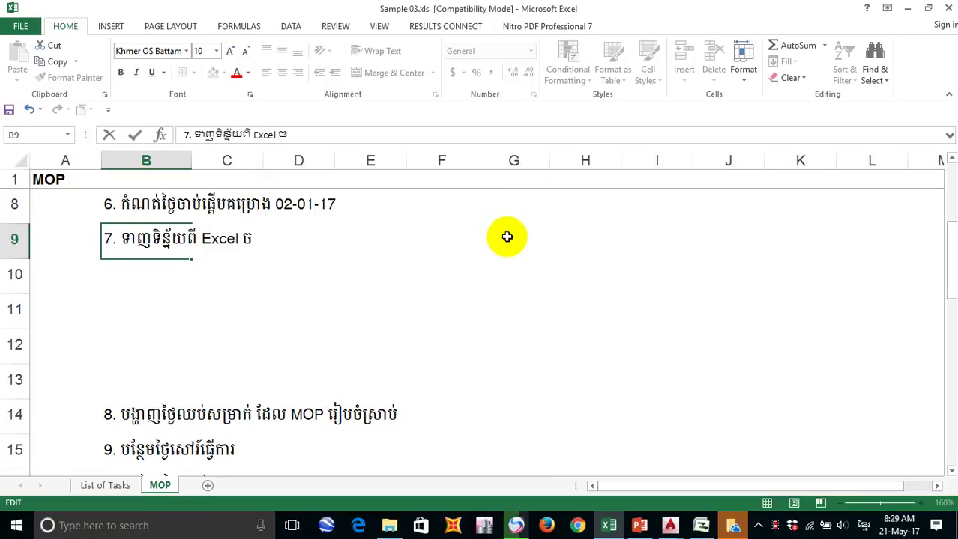
text(ូល)
key(alt+shift)
text(MO)
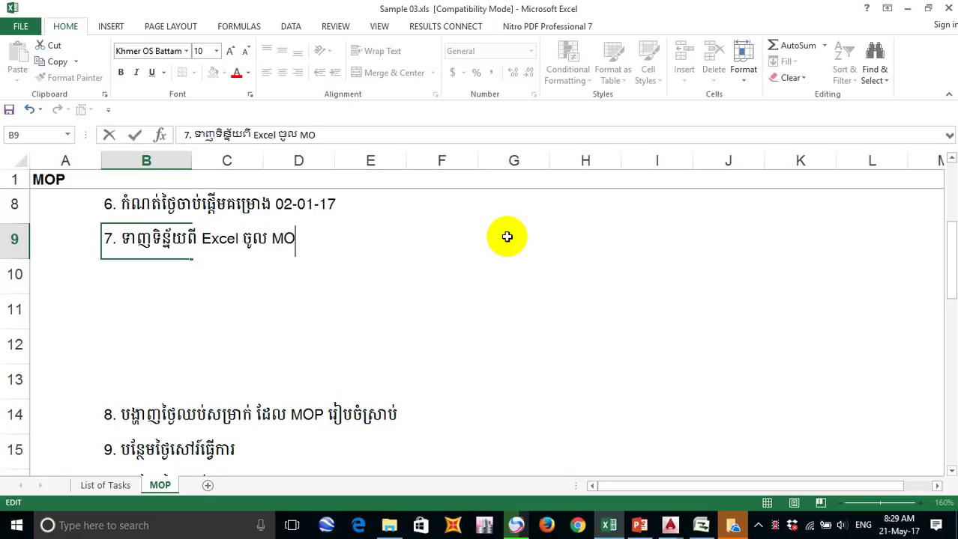
text(P)
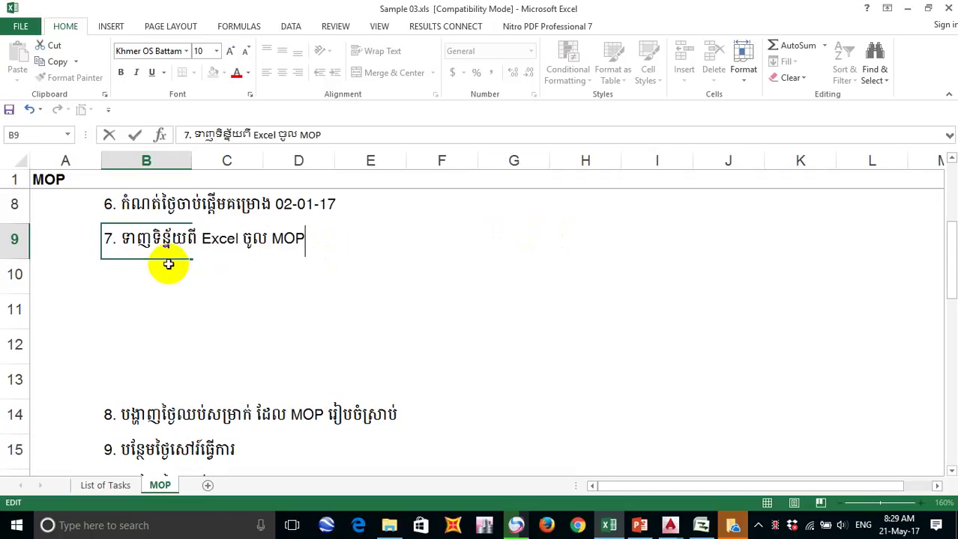
Step: Enter "1. Save as Excel ជាប្រភេទ File: Excel 97-2003 Workbook" in cell C10 as the first sub-item under item 7
click(206, 272)
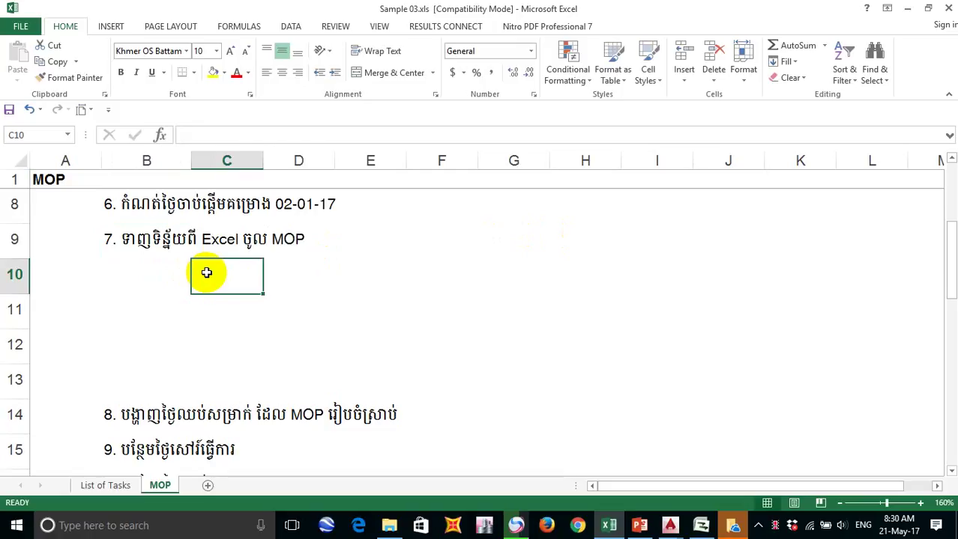
text(1)
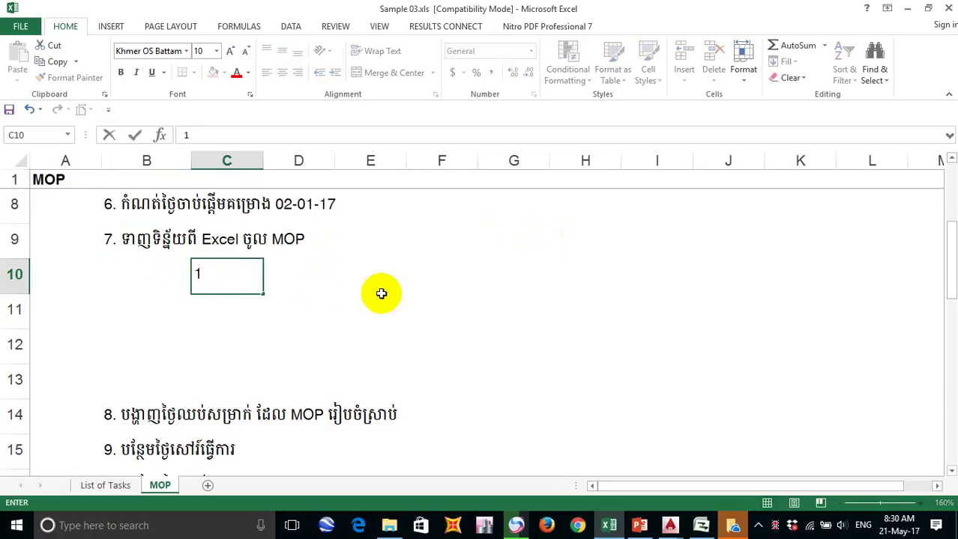
text(.)
text(Save as)
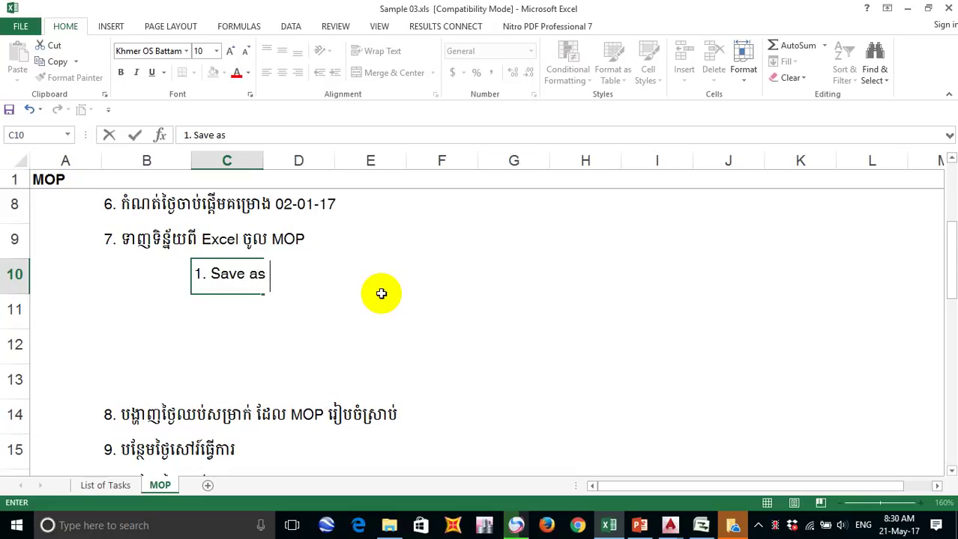
text( Ec)
key(BackSpace)
text(xcel )
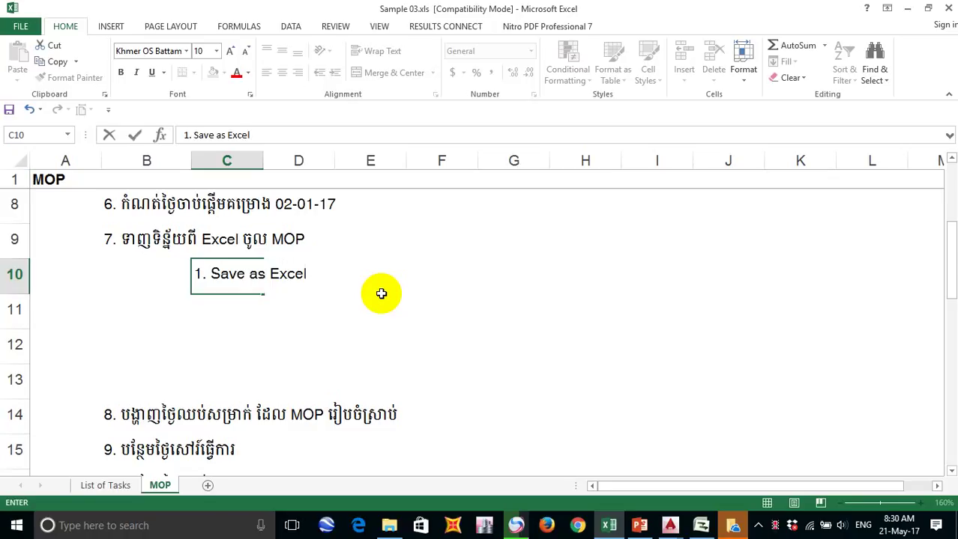
text(ជាប្រក)
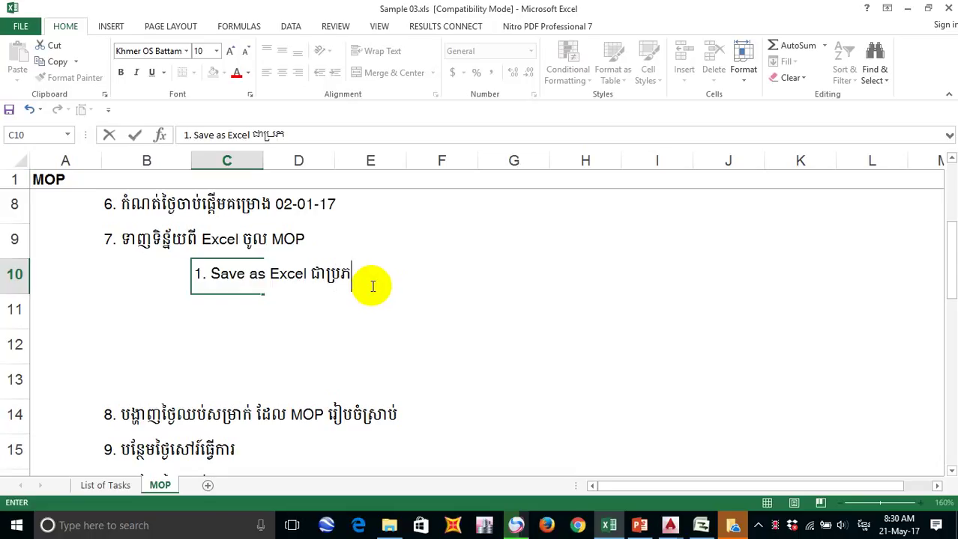
text(េទ)
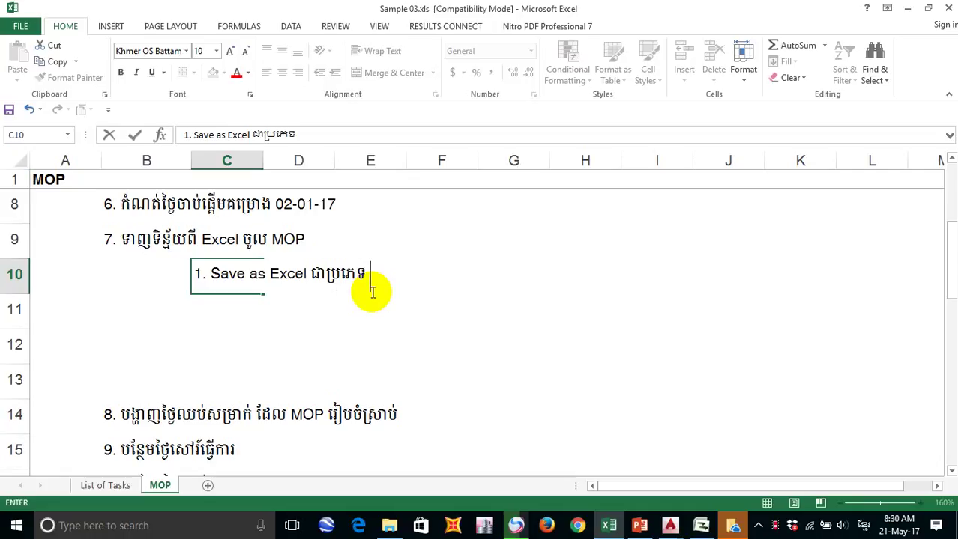
key(alt+shift)
text(F)
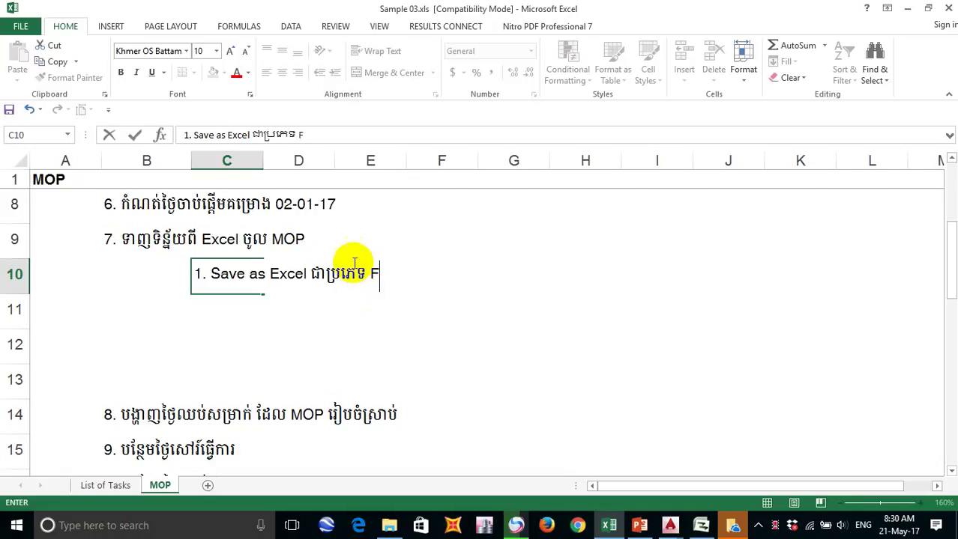
text(ile: Ex)
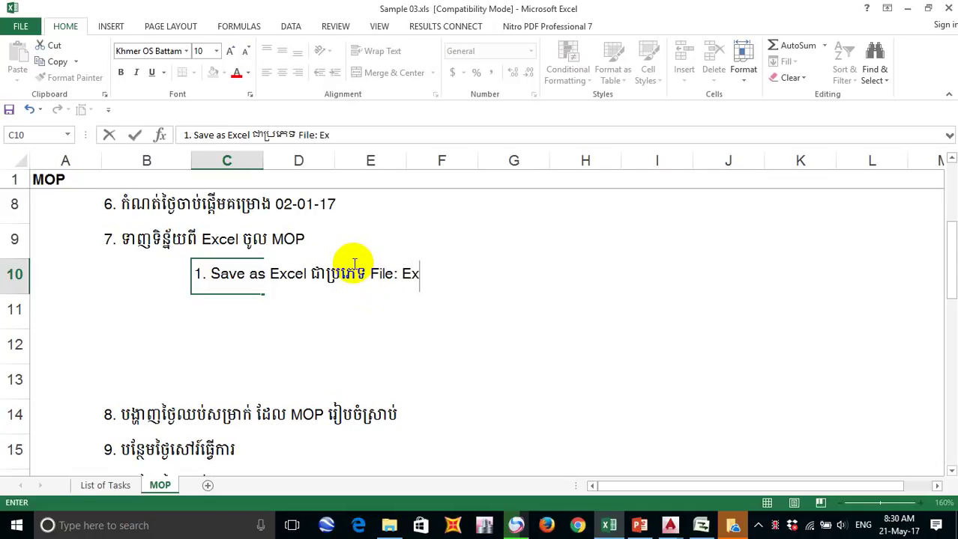
text(cel)
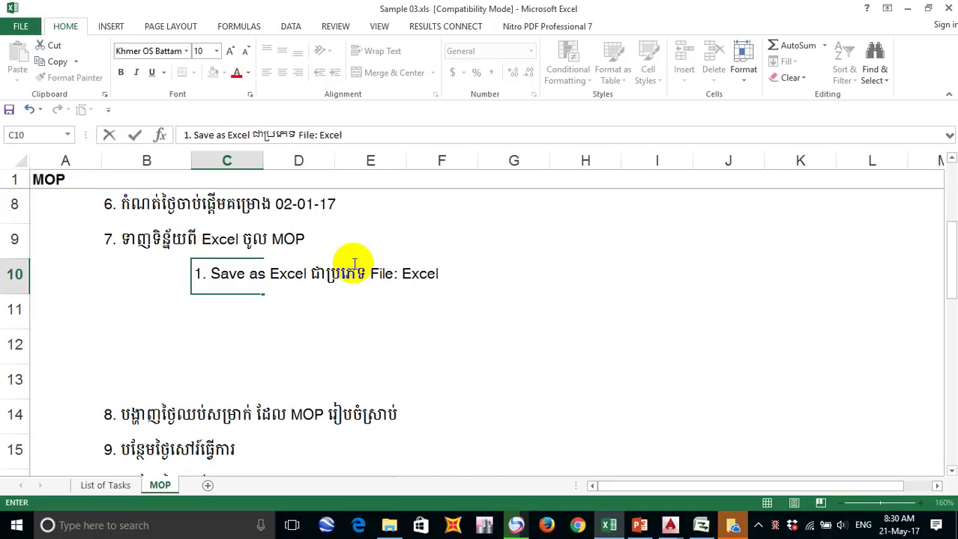
text( 9)
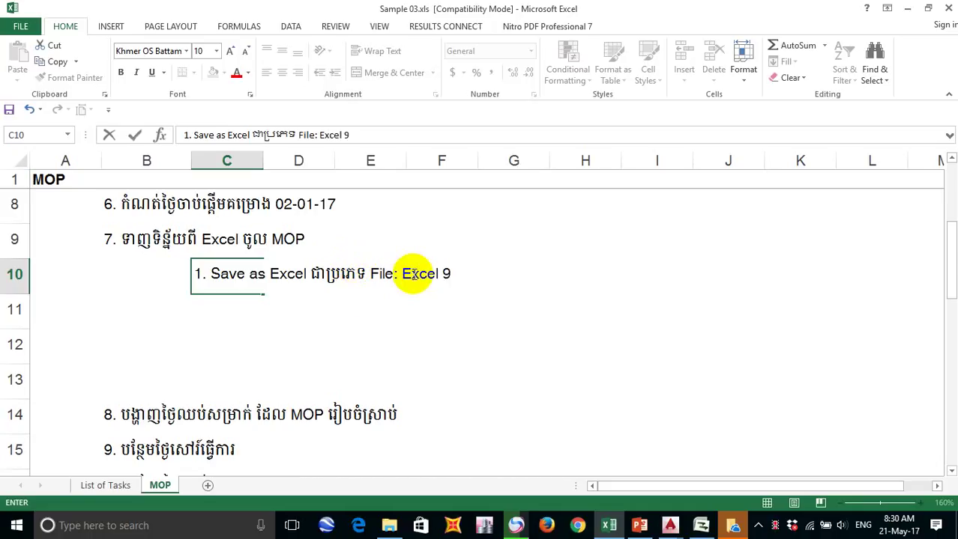
text(7-2003)
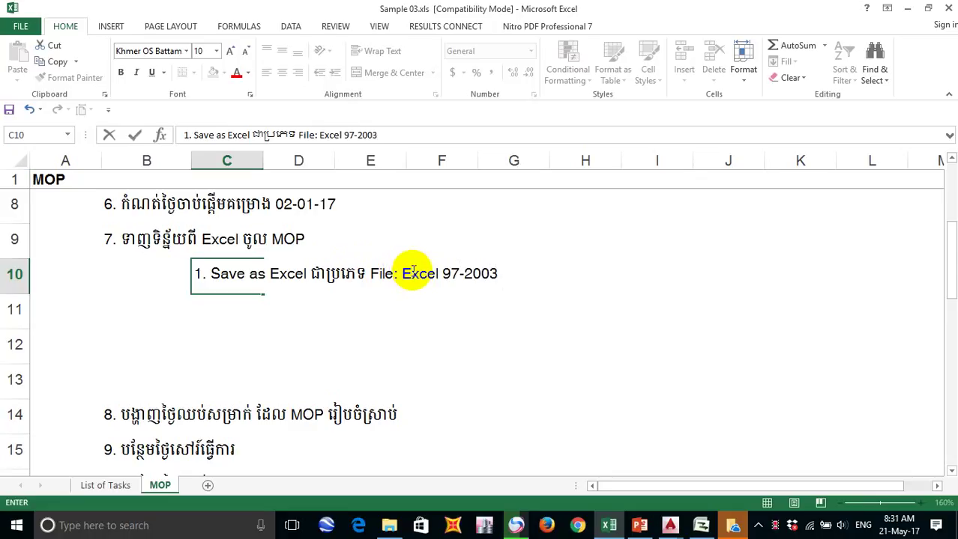
text( W)
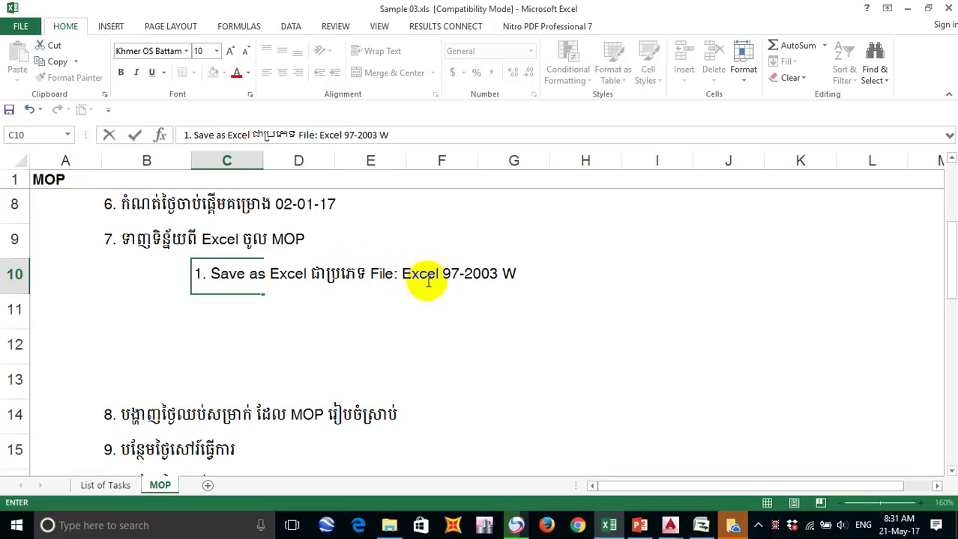
text(ork)
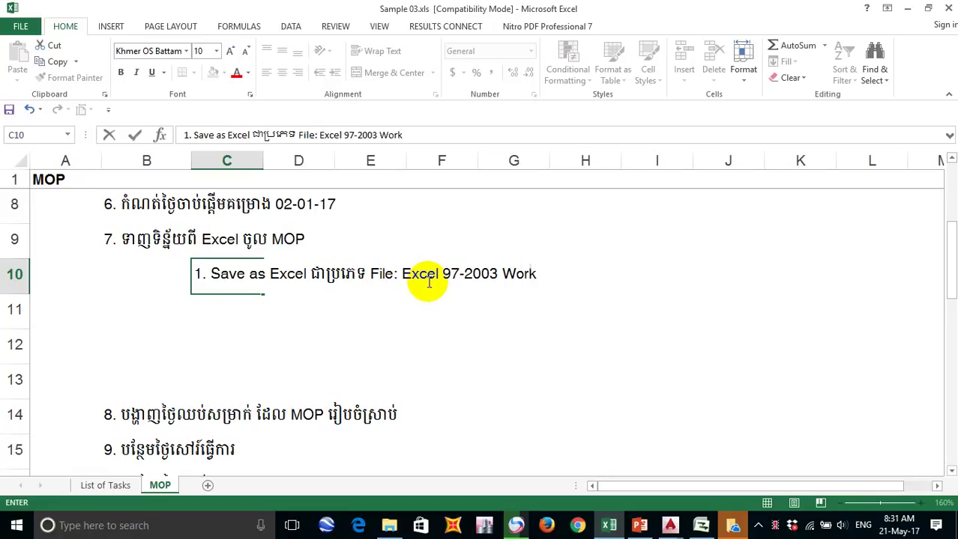
text(book)
Step: Copy the first sub-item's text into cell C11 and change its number to 2
click(214, 299)
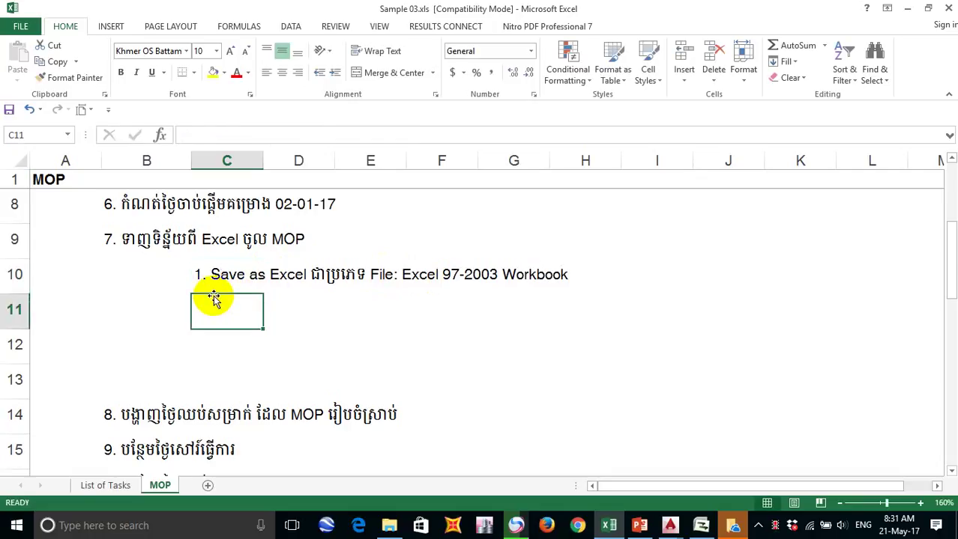
text(1. Save as Excel ជាប្រភេទ File: Excel 97-2003 Workbook)
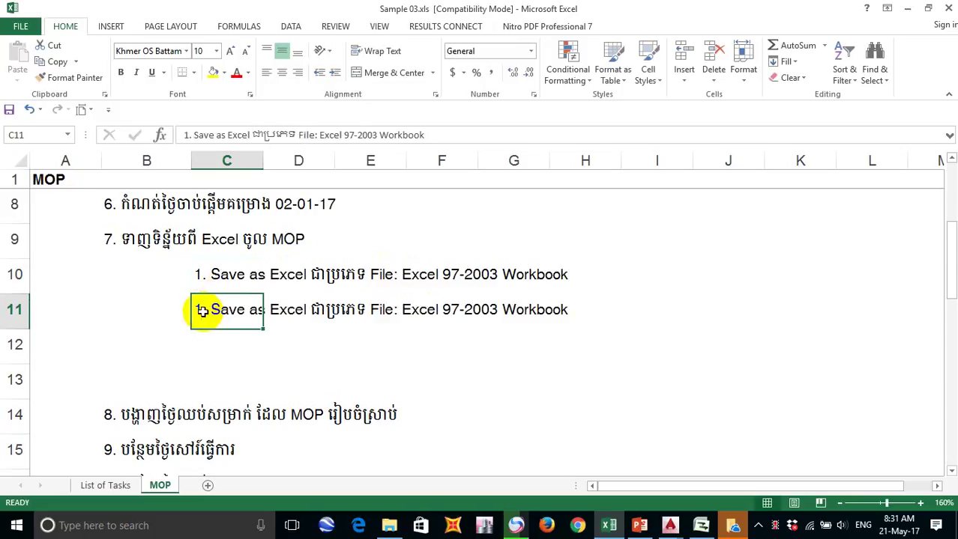
double_click(202, 311)
key(BackSpace)
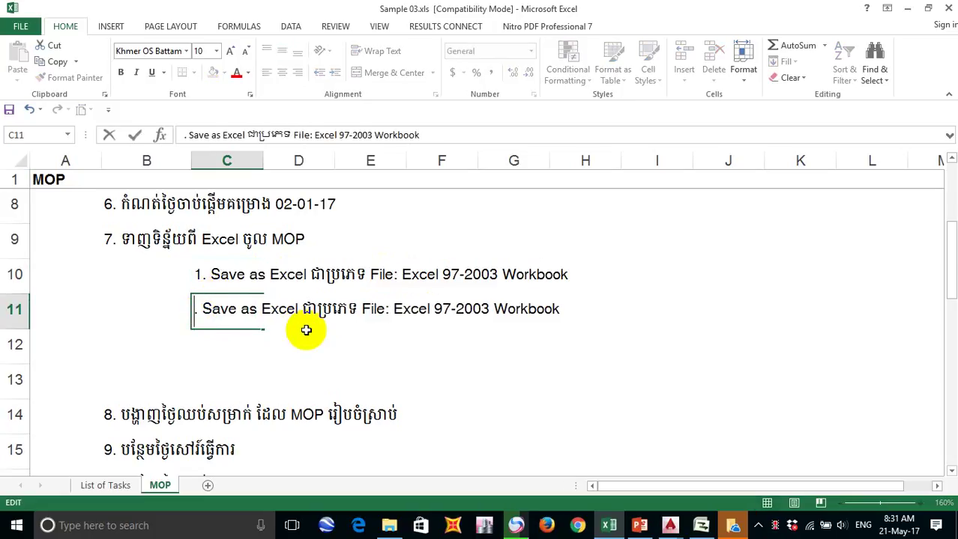
text(2)
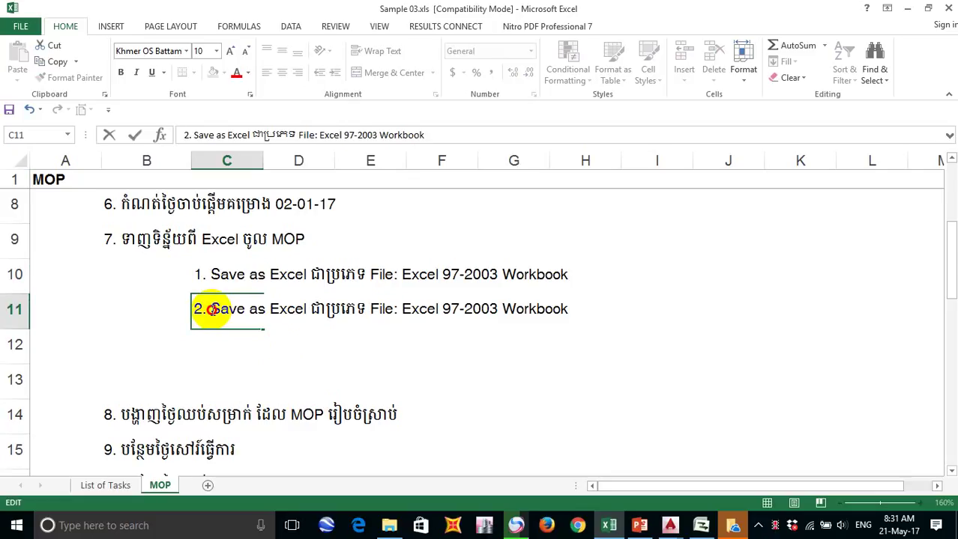
Step: Replace the text after the number 2 in cell C11 with "កំណត់ Options របស់ MOP"
drag(212, 309, 616, 350)
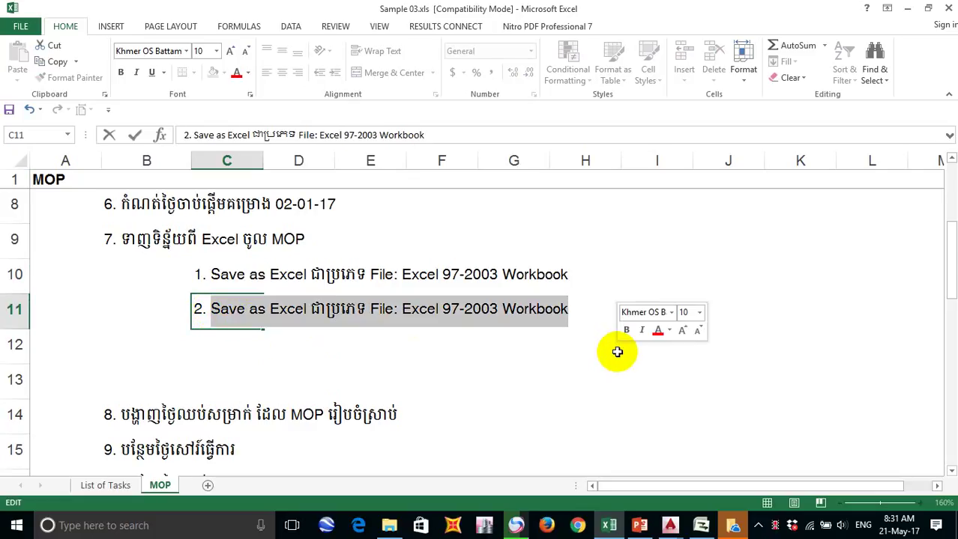
key(BackSpace)
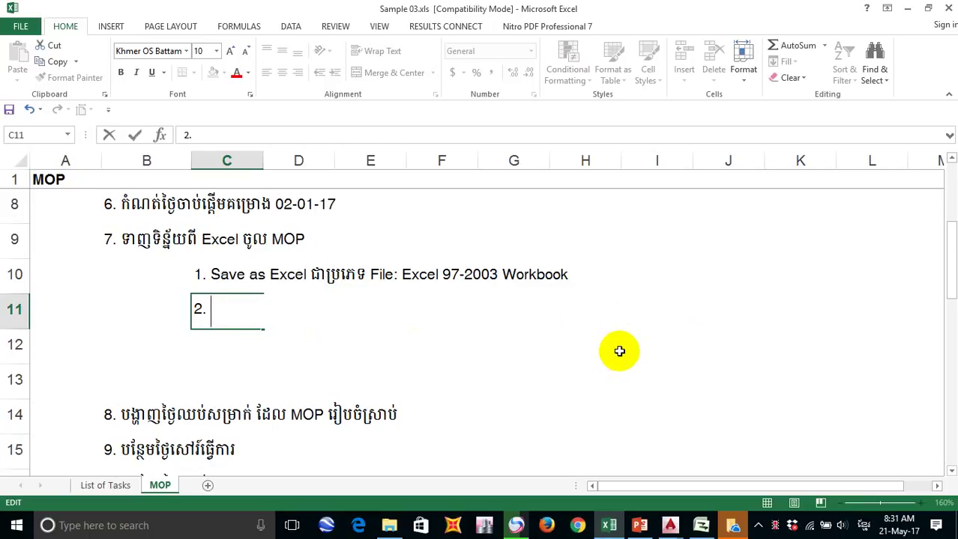
text(កំណត)
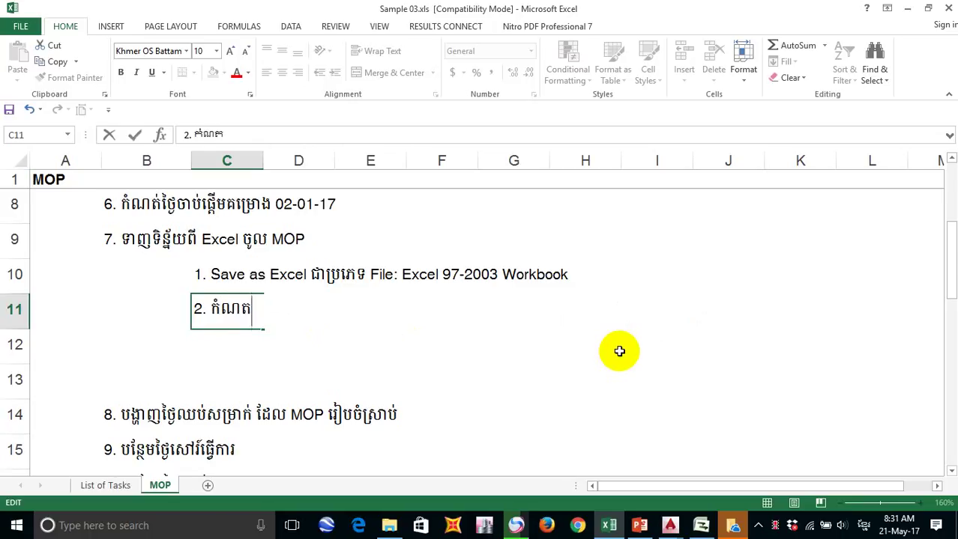
text(់)
key(alt+shift)
text(Opt)
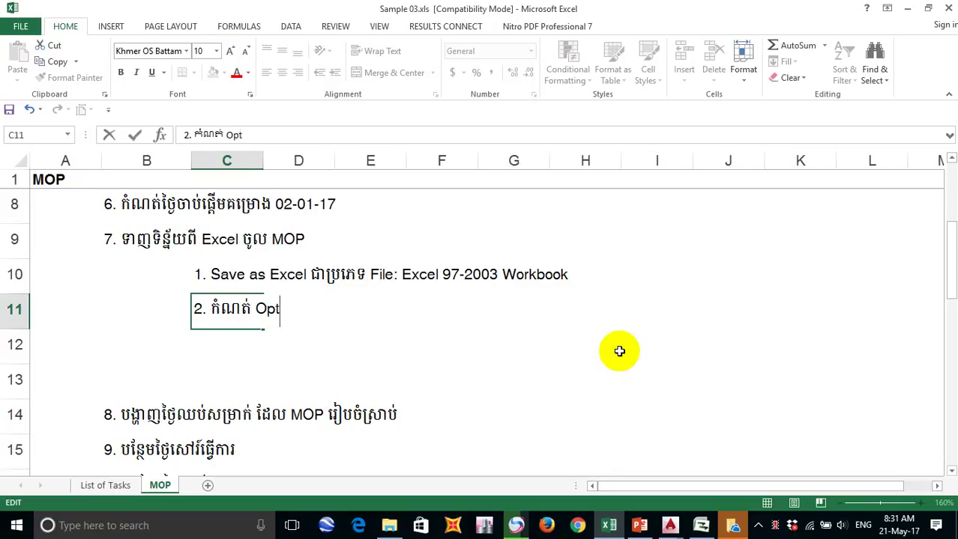
text(ions)
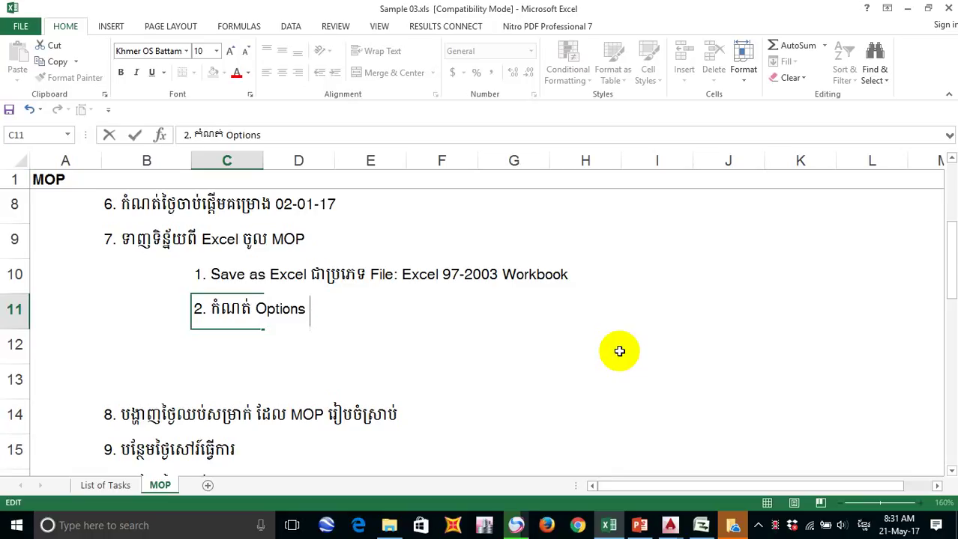
text(របស់)
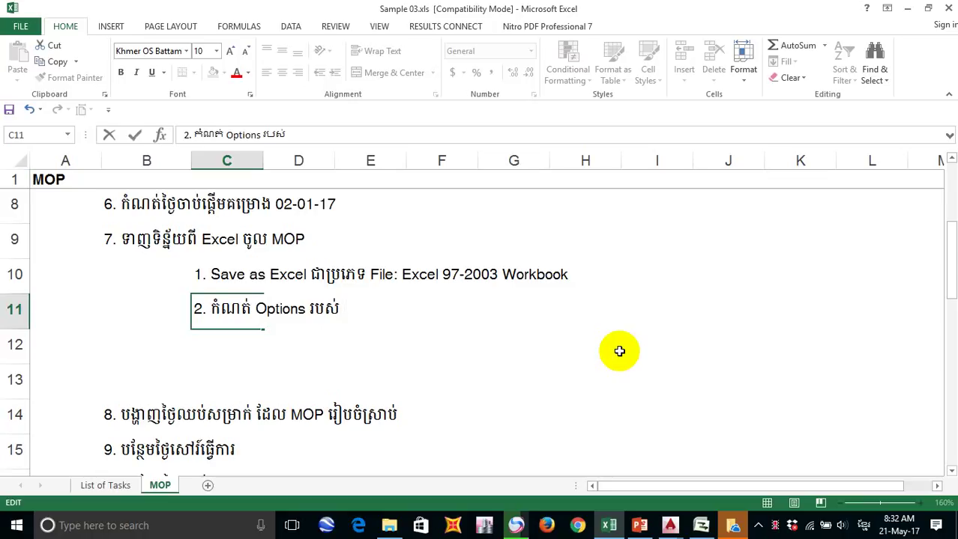
key(alt+shift)
text(Mop)
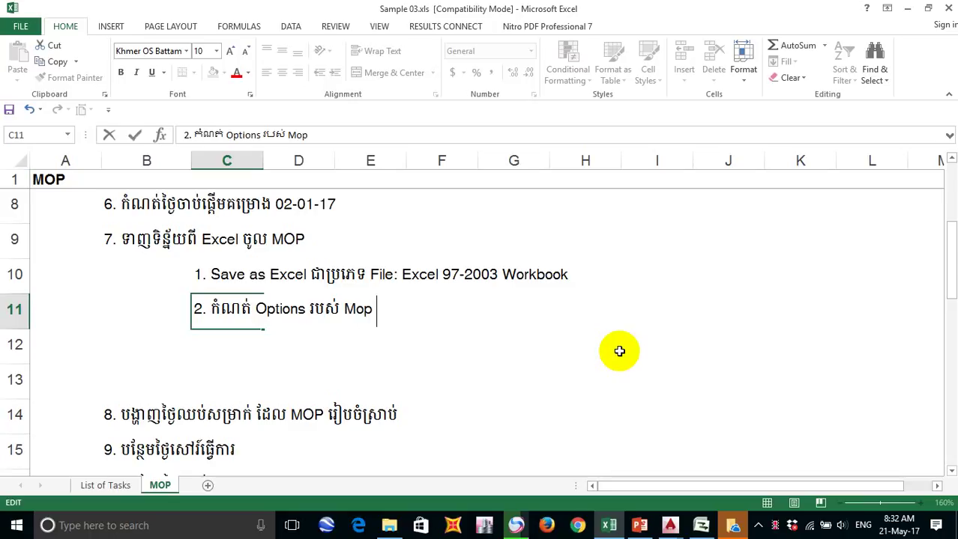
key(BackSpace)
key(BackSpace)
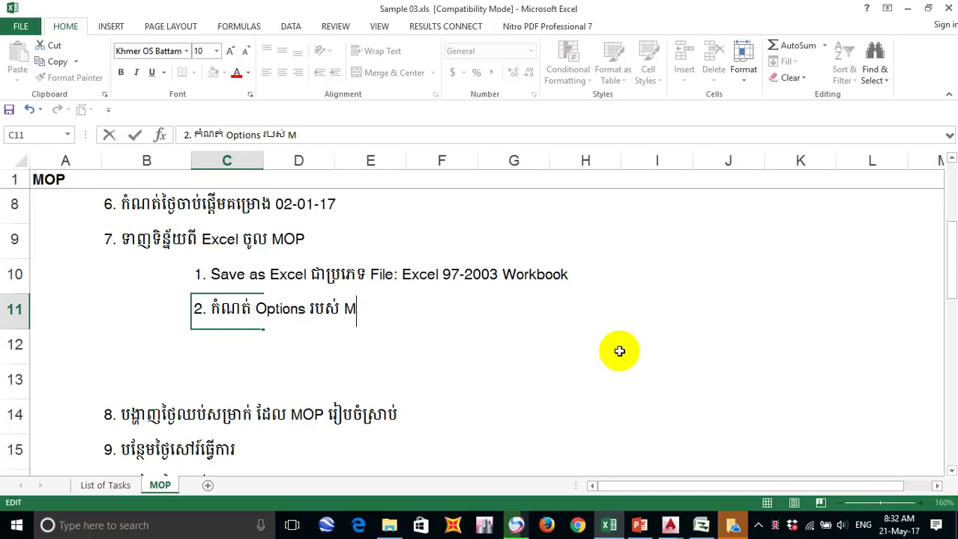
text(OP)
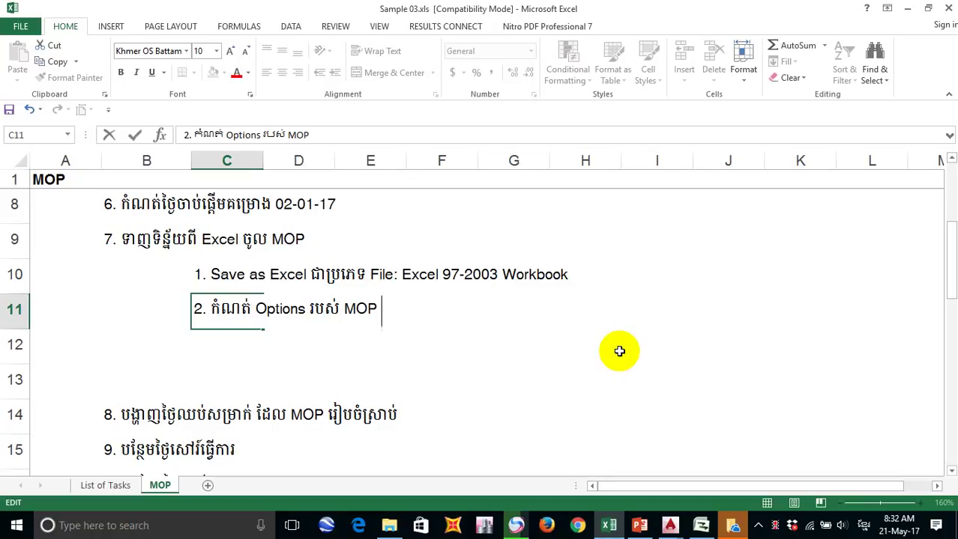
Step: Continue the second sub-item in cell C11 with "ដើម្បីទាញទិន្នន័យពី" after "MOP"
text( ដ)
key(BackSpace)
text(ដោះ)
key(BackSpace)
key(BackSpace)
key(BackSpace)
text(ដល)
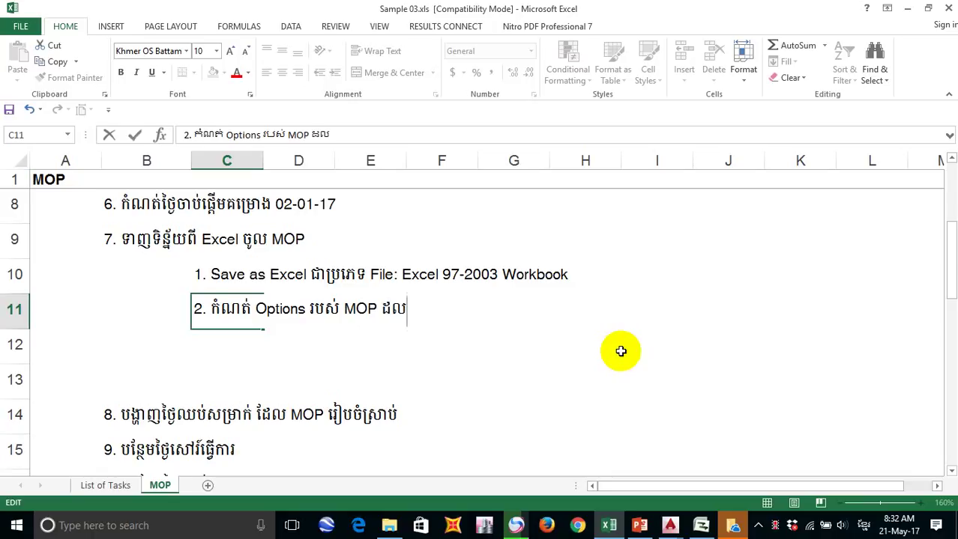
key(BackSpace)
text(ើម្បី)
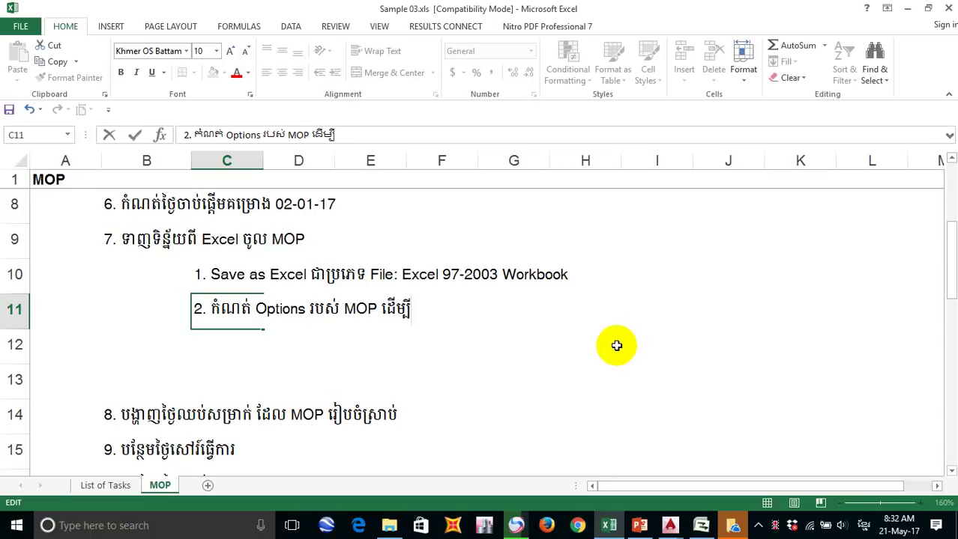
text(ទាញ)
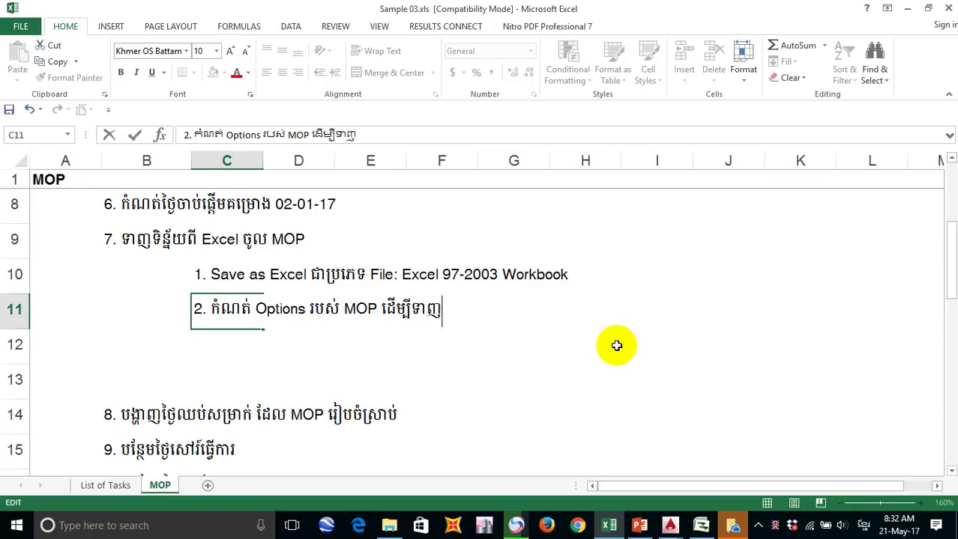
text(ទិន្នន័)
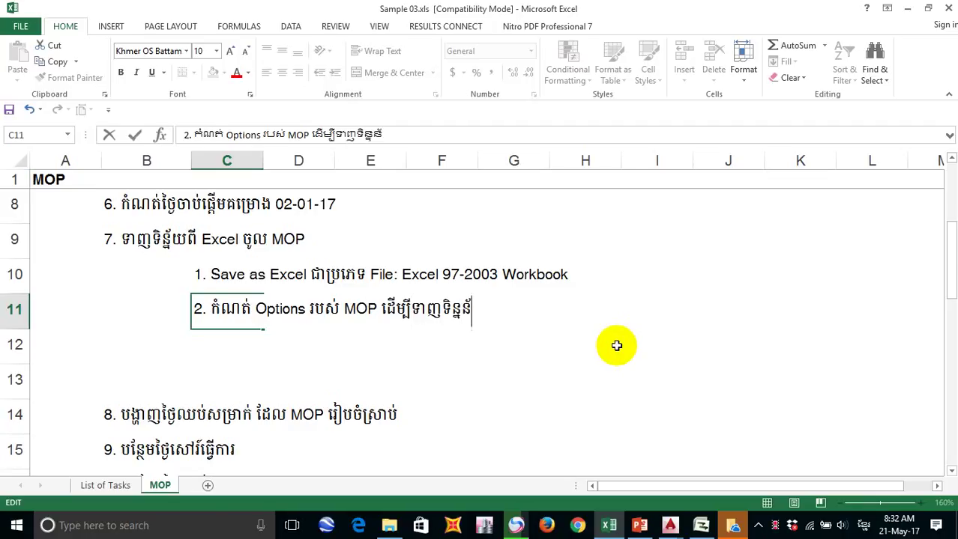
text(យពី)
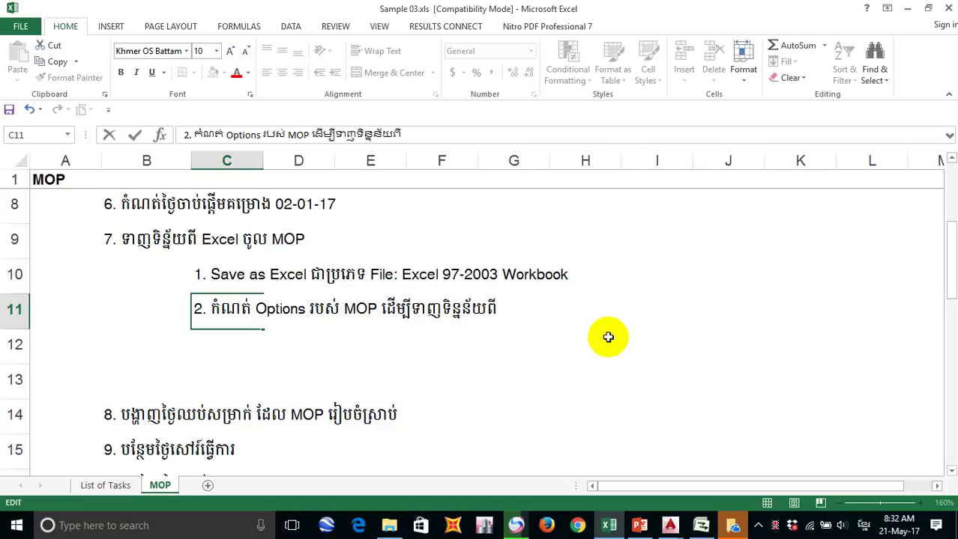
Step: Finish the second sub-item's text in cell C11 with "Excel ចូលវាបាន"
key(alt+shift)
text(Ex)
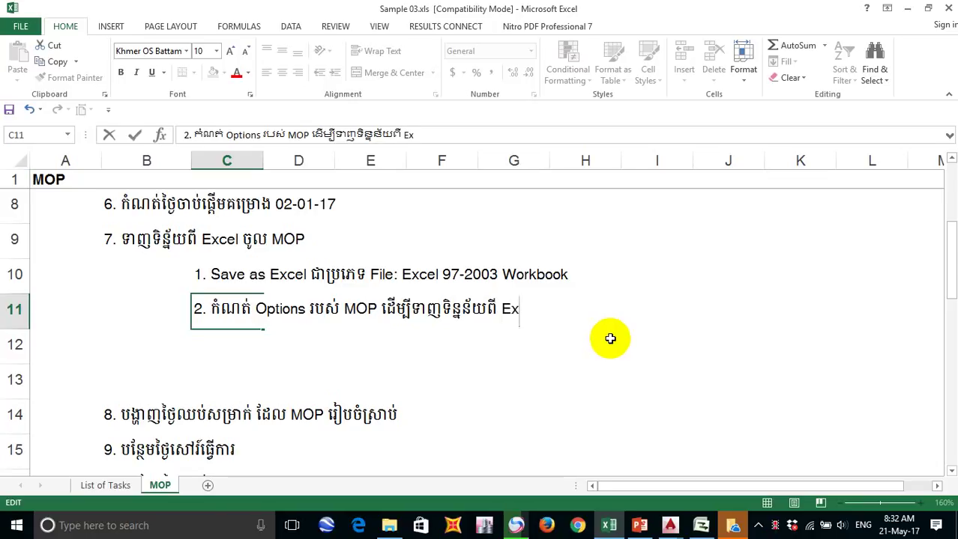
text(cwl)
key(BackSpace)
key(BackSpace)
text(el )
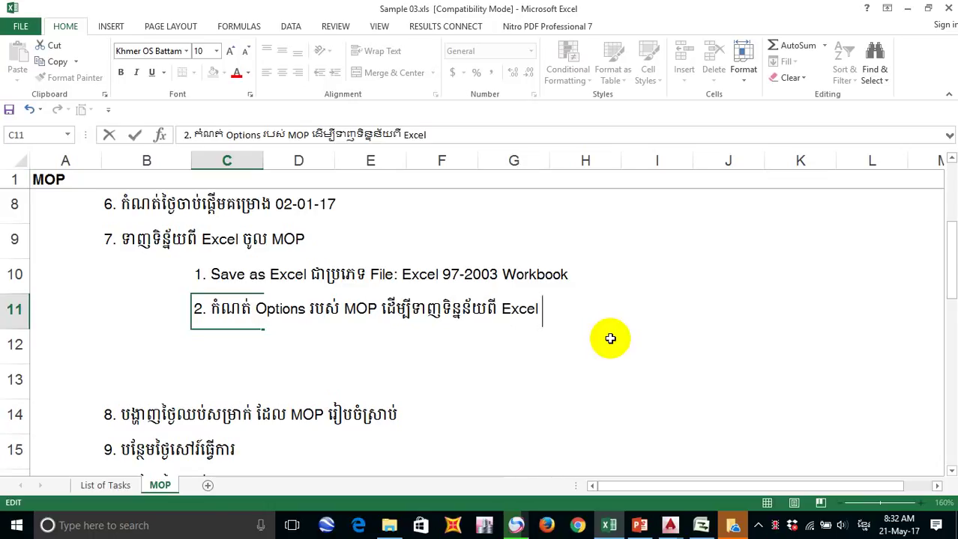
text(ចូ)
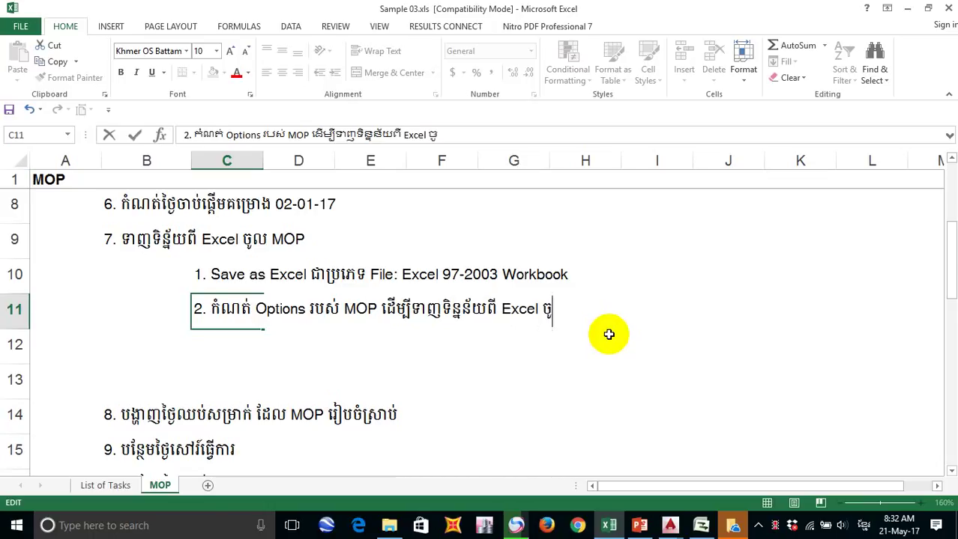
text(លវាបាន)
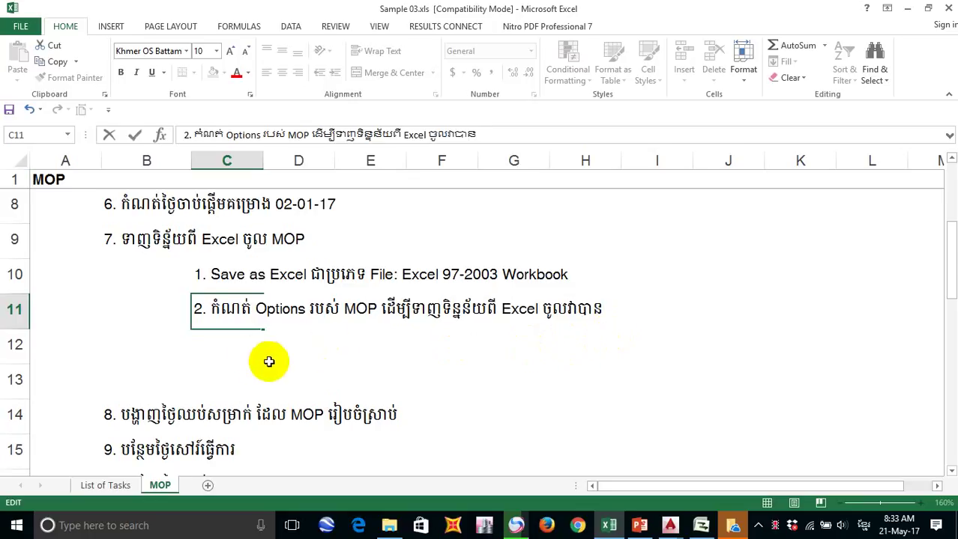
Step: Copy the second sub-item's text into cell C12 and change its number to 3
click(225, 345)
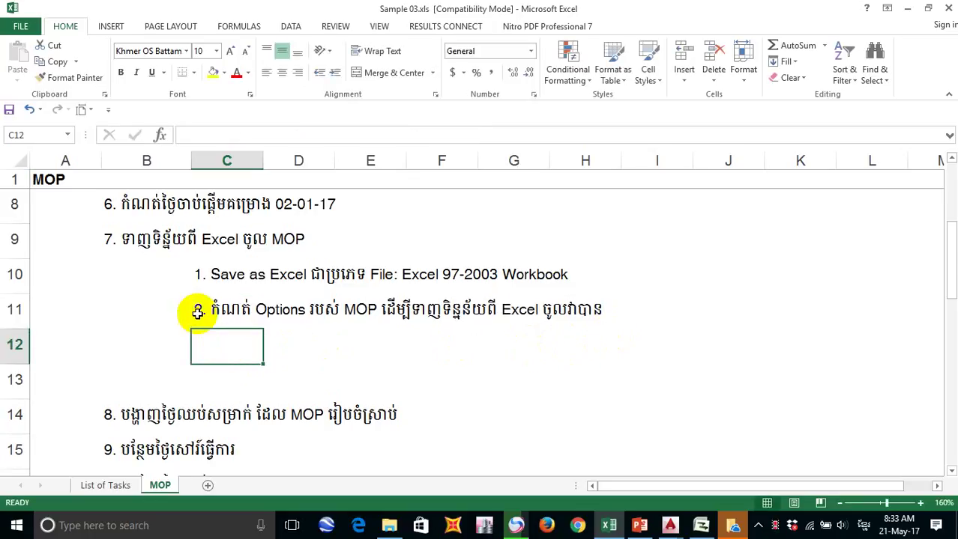
key(ctrl+d)
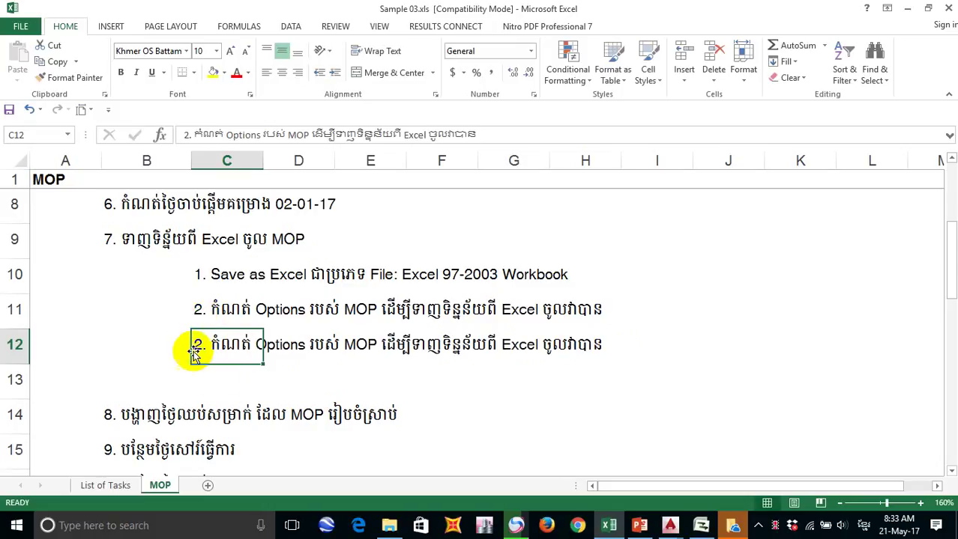
double_click(203, 348)
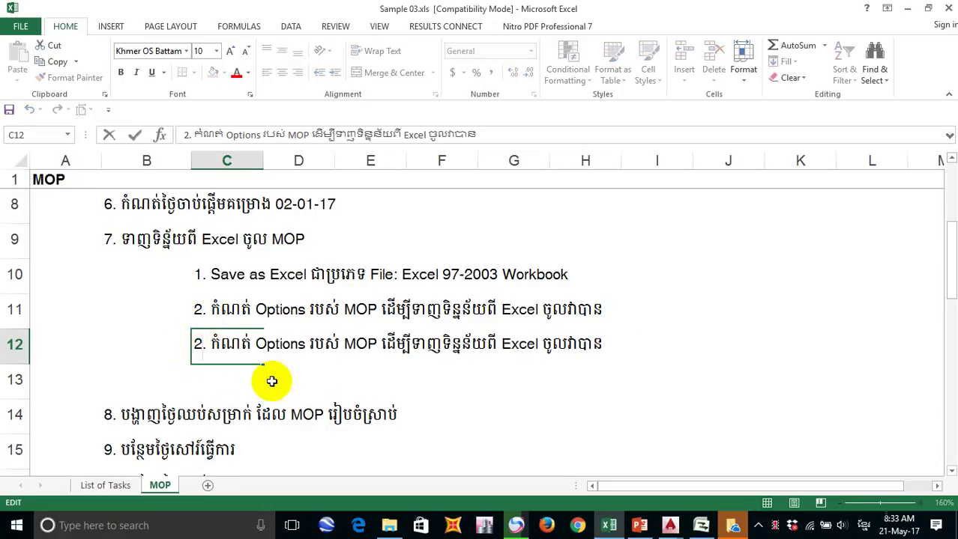
key(BackSpace)
text(3)
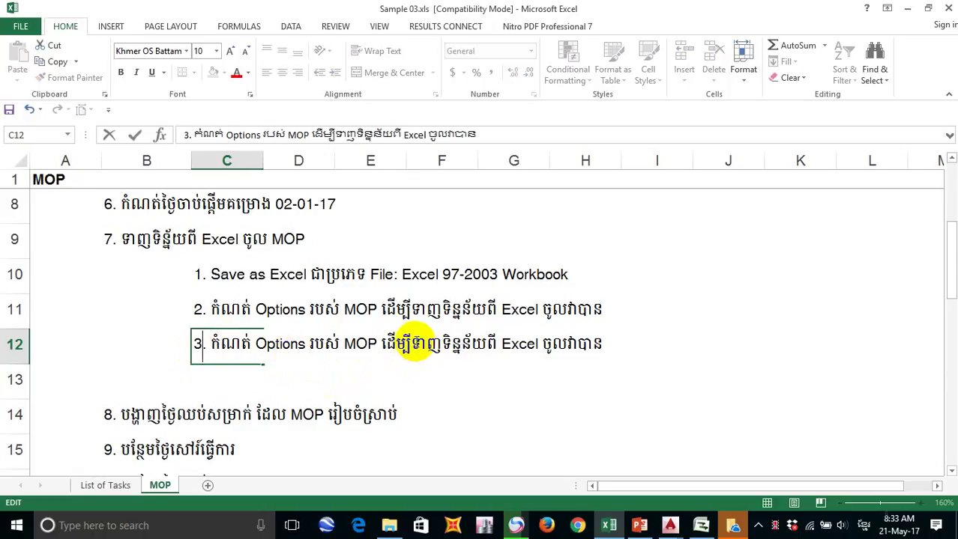
Step: Replace "កំណត់ Options របស់ MOP ដើម្បី" at the start of the third sub-item in cell C12 with "ធ្វើការ"
drag(417, 349, 212, 355)
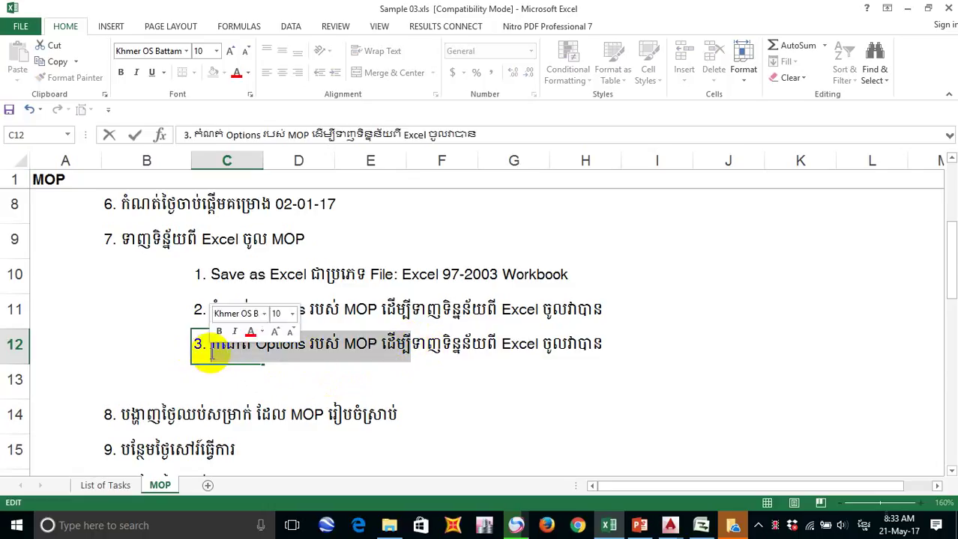
key(Delete)
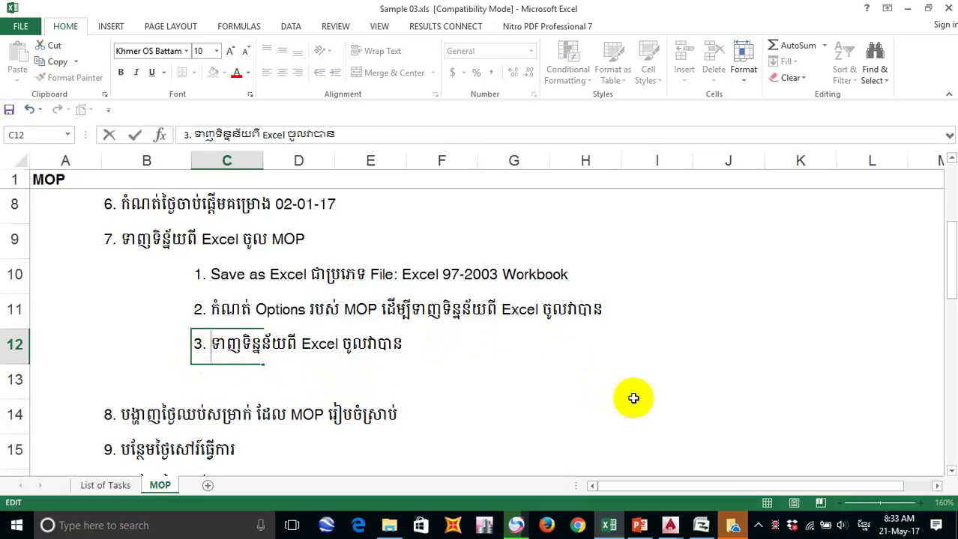
text(ផ្)
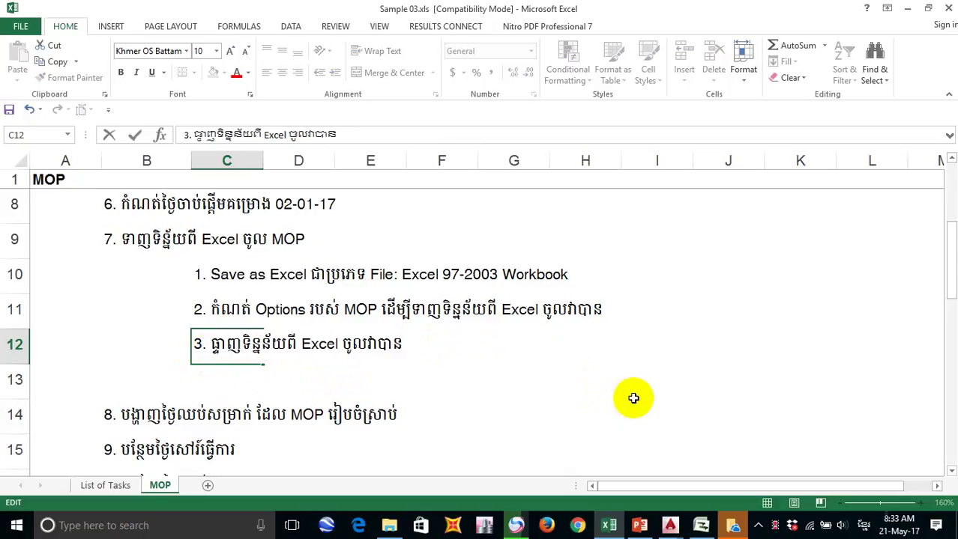
key(Delete)
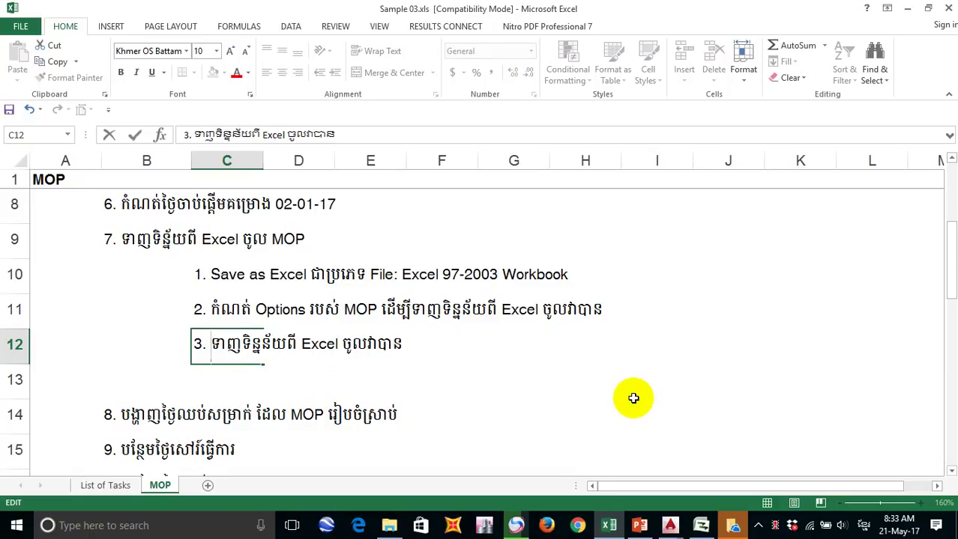
text(ផ្)
key(Delete)
text(ផ្)
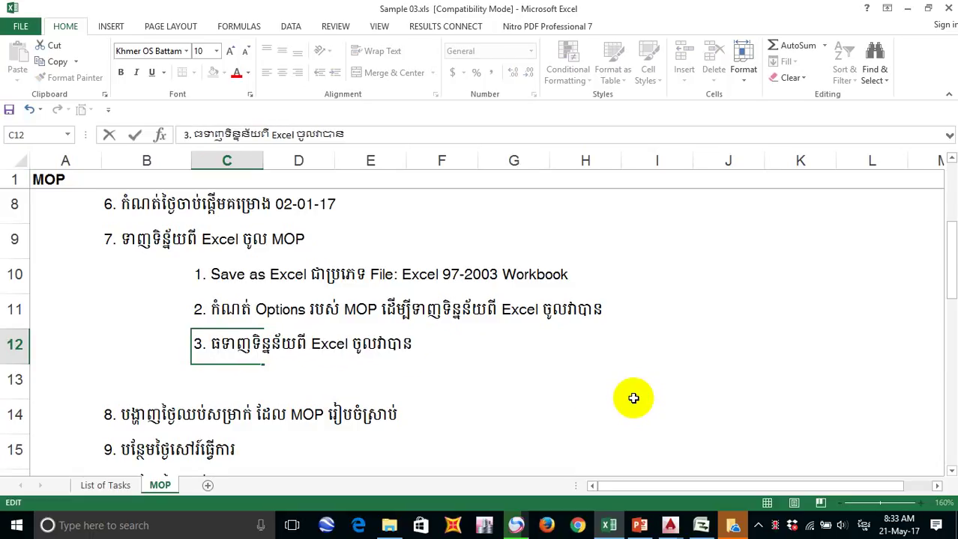
text(វើ)
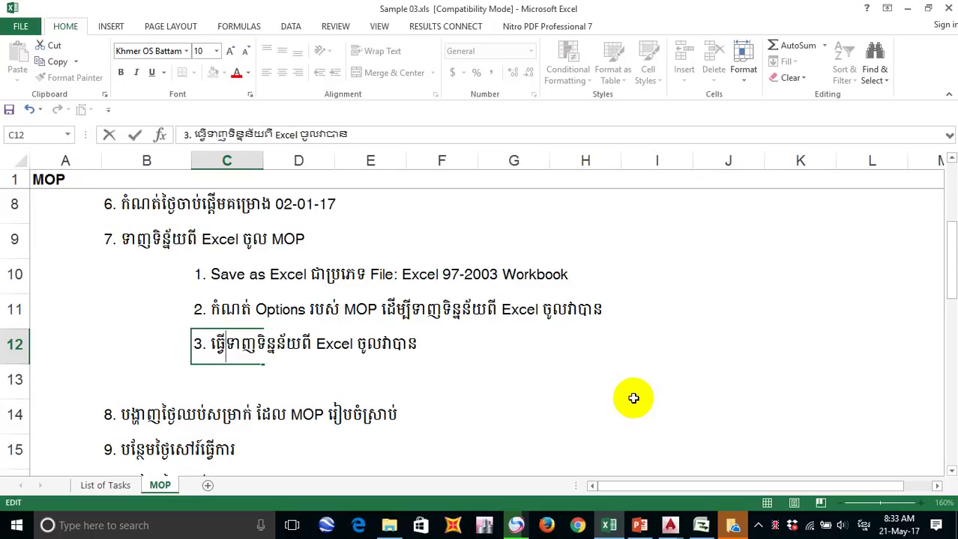
text(ការ)
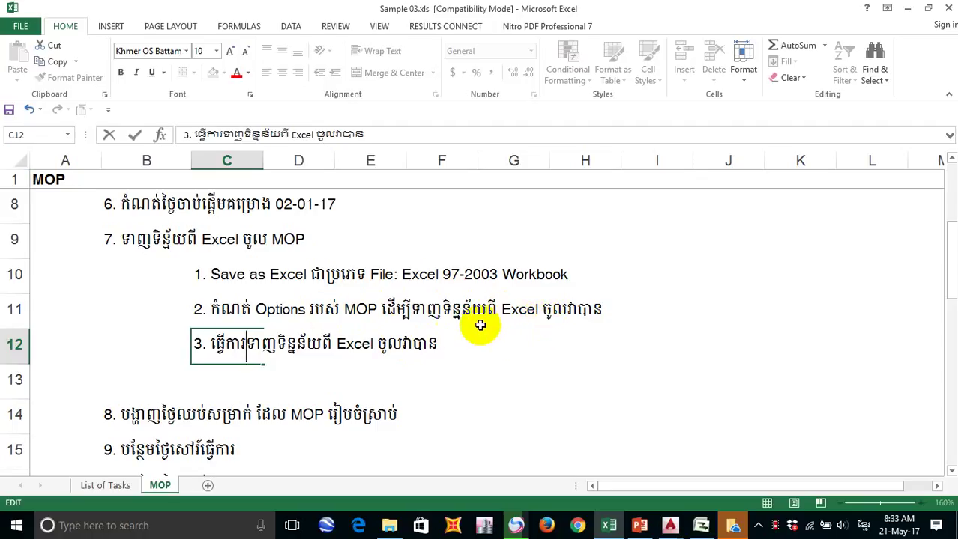
Step: Replace the ending "វាបាន" of the third sub-item in cell C12 with "MOP ដូចបង្ហាញ"
double_click(404, 343)
drag(448, 344, 418, 346)
key(Delete)
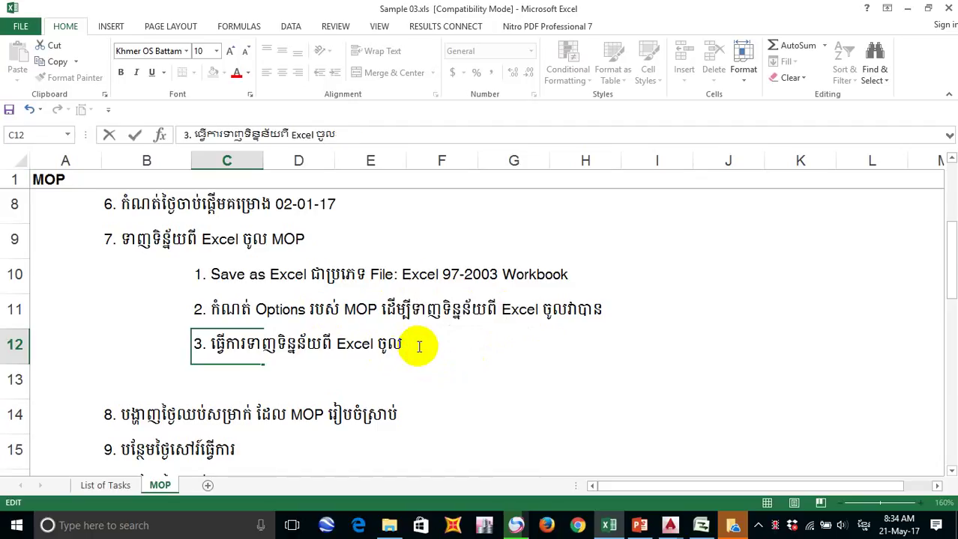
text(MOP)
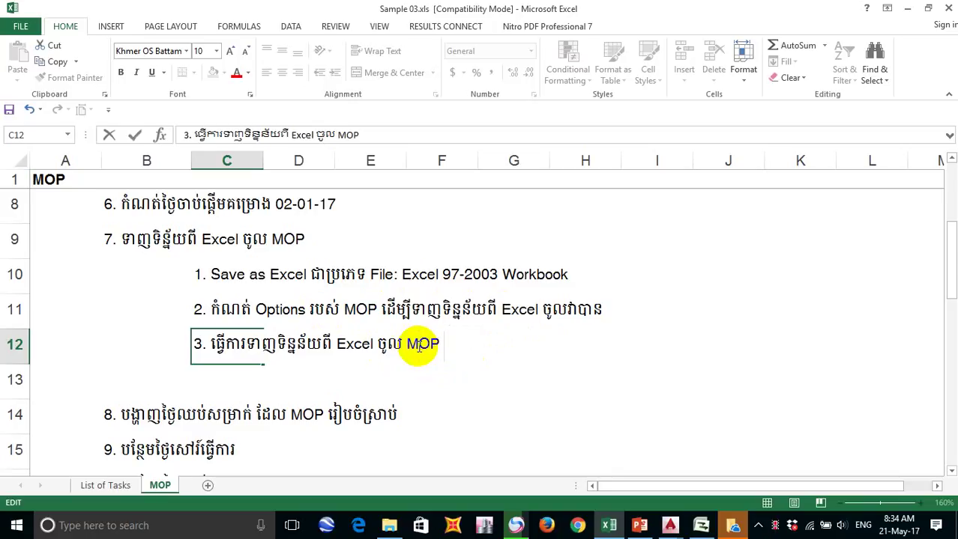
key(alt+shift)
text(ដូចប)
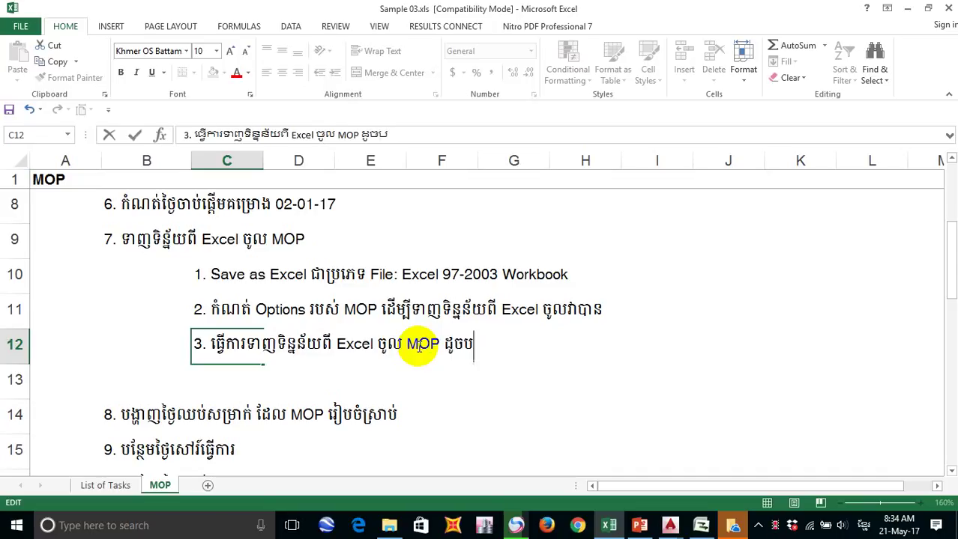
text(ង្ហាញ)
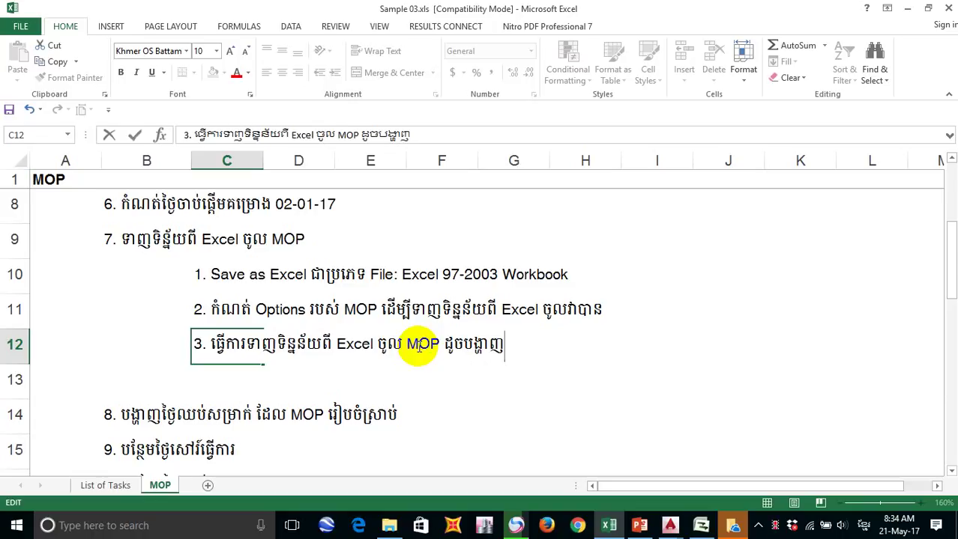
click(449, 389)
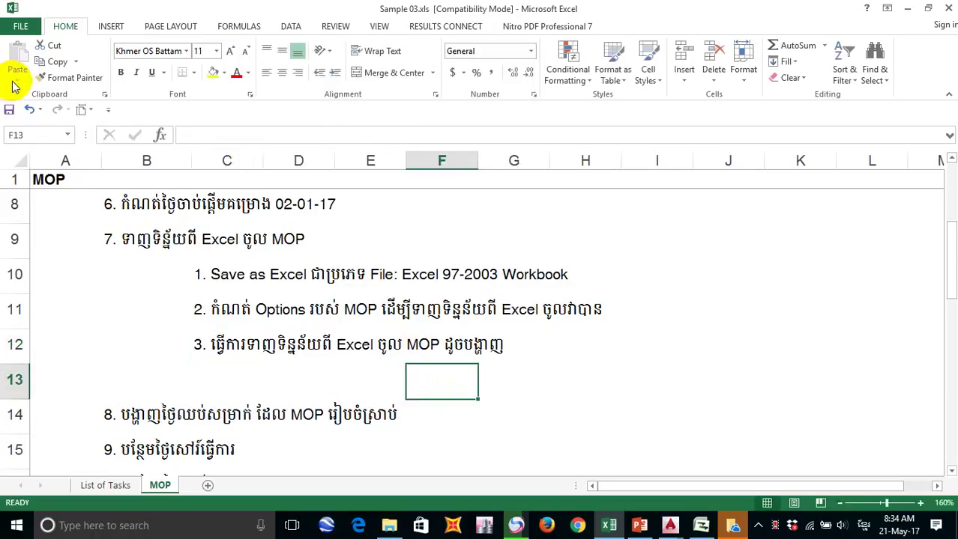
click(333, 379)
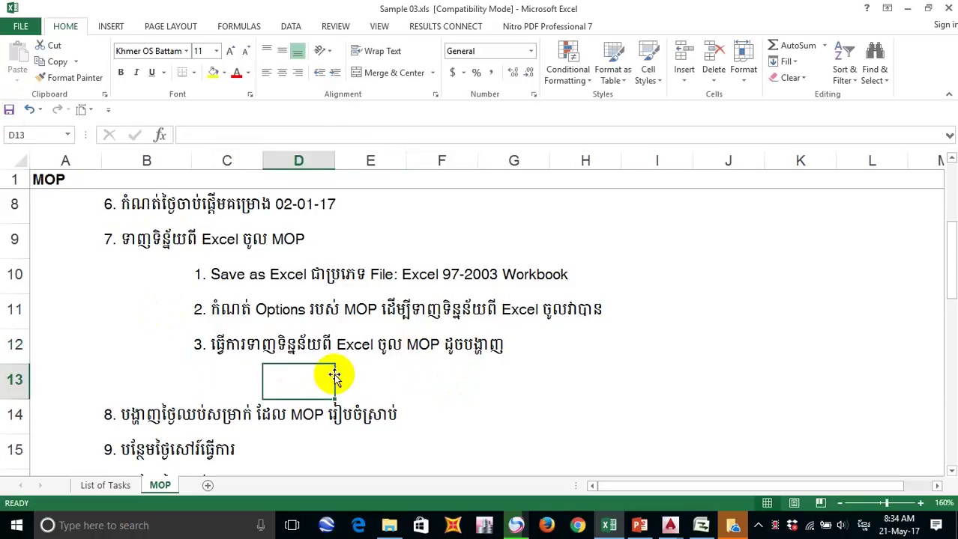
Step: Try to reduce the height of all rows in the MOP sheet
click(21, 160)
drag(15, 186, 23, 188)
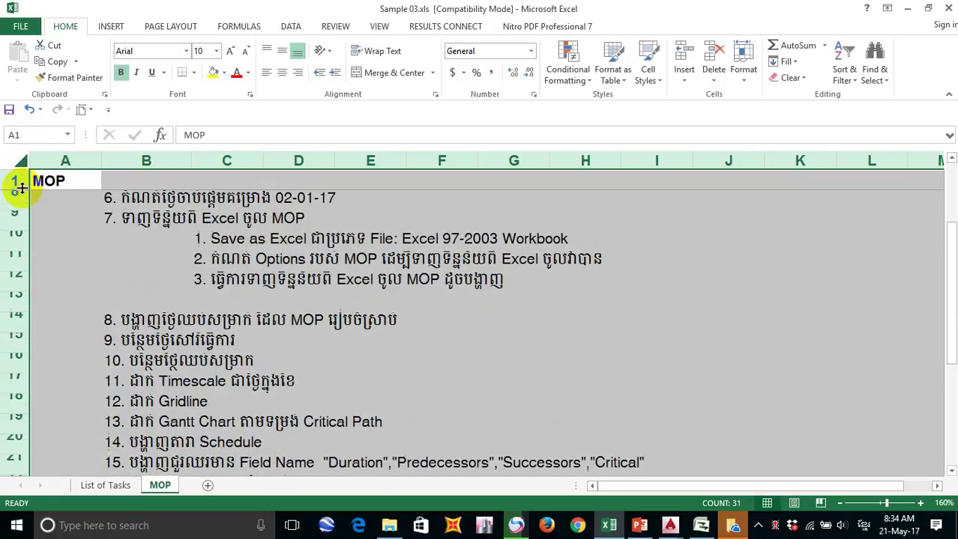
click(17, 221)
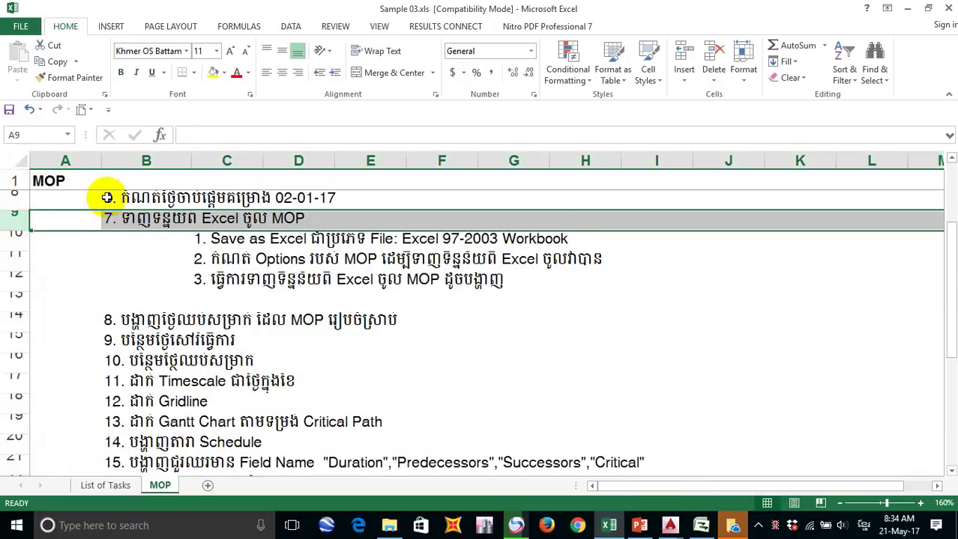
click(22, 198)
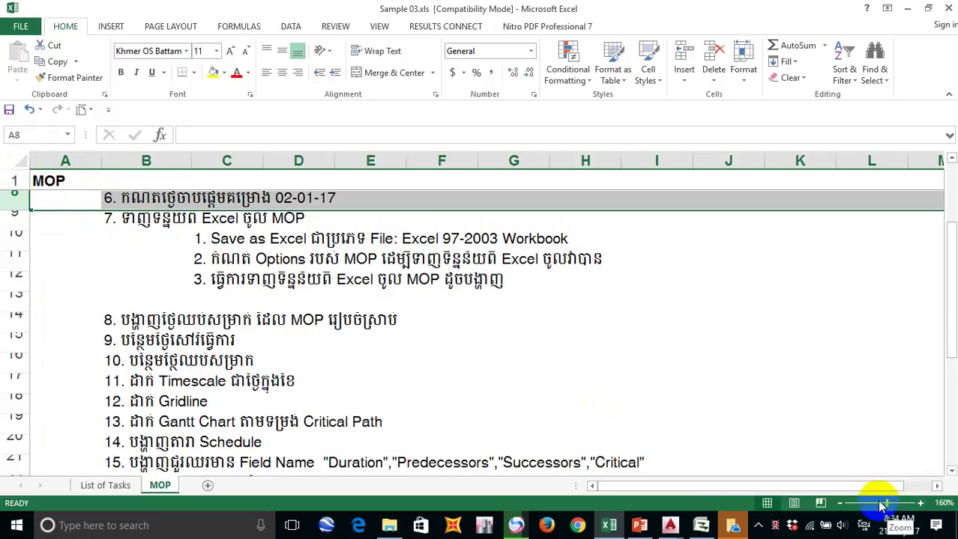
key(ctrl+a)
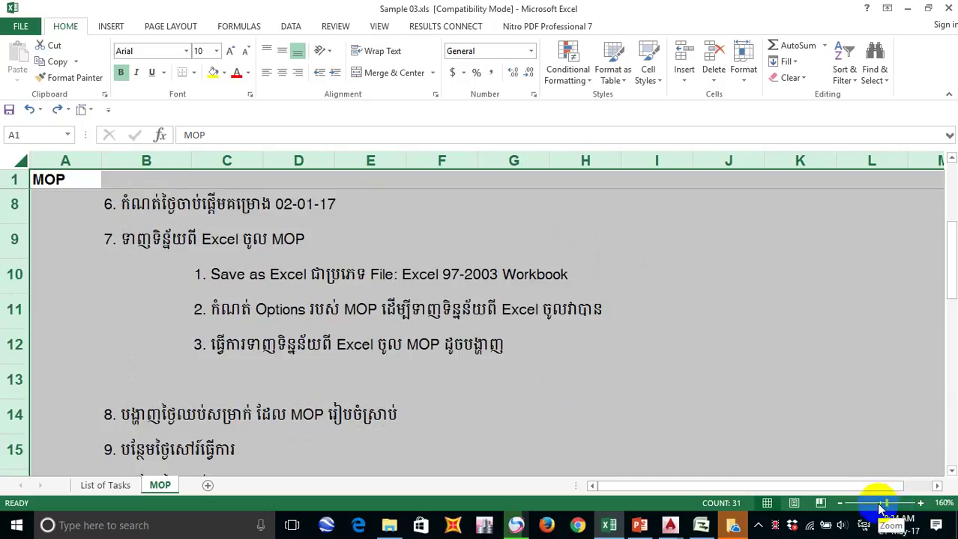
Step: Zoom the MOP sheet out to 106% and save the workbook
click(882, 502)
click(203, 346)
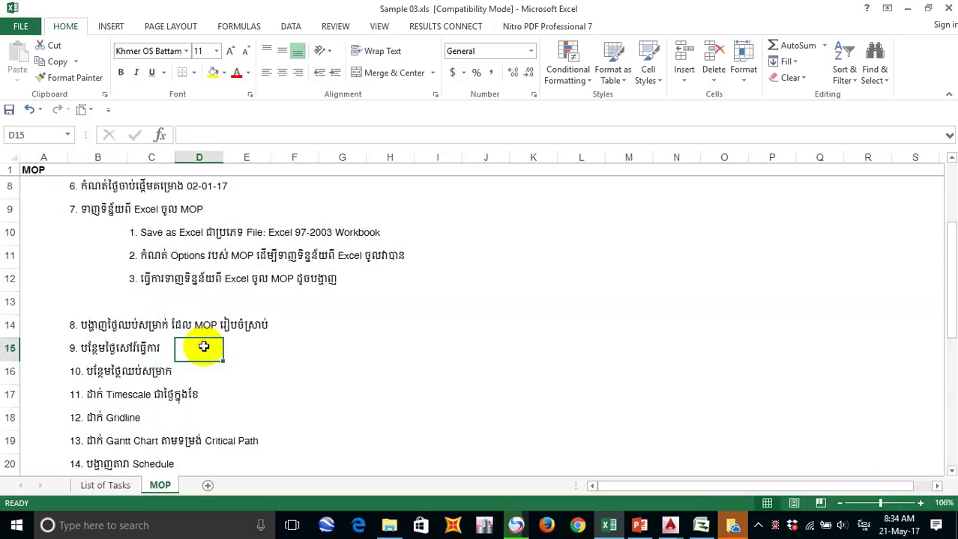
click(205, 300)
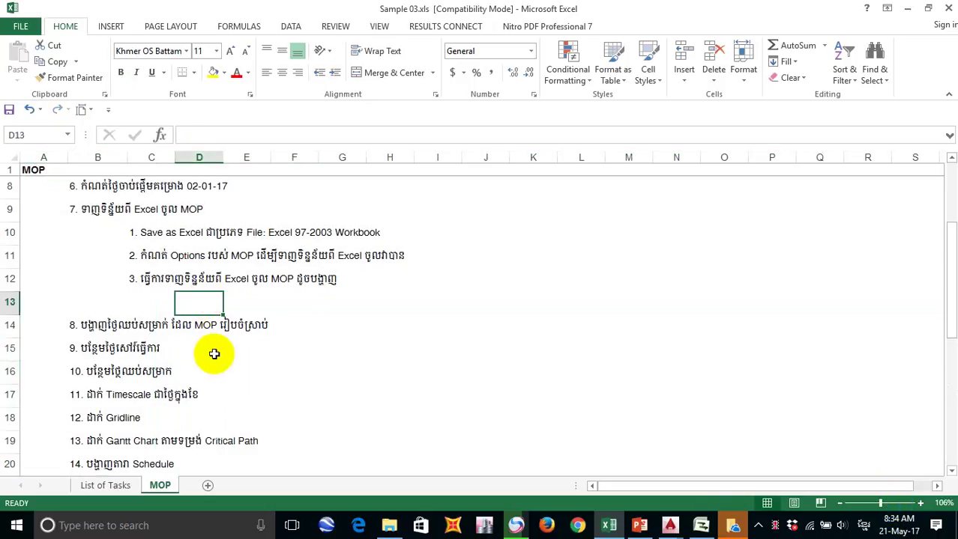
click(10, 110)
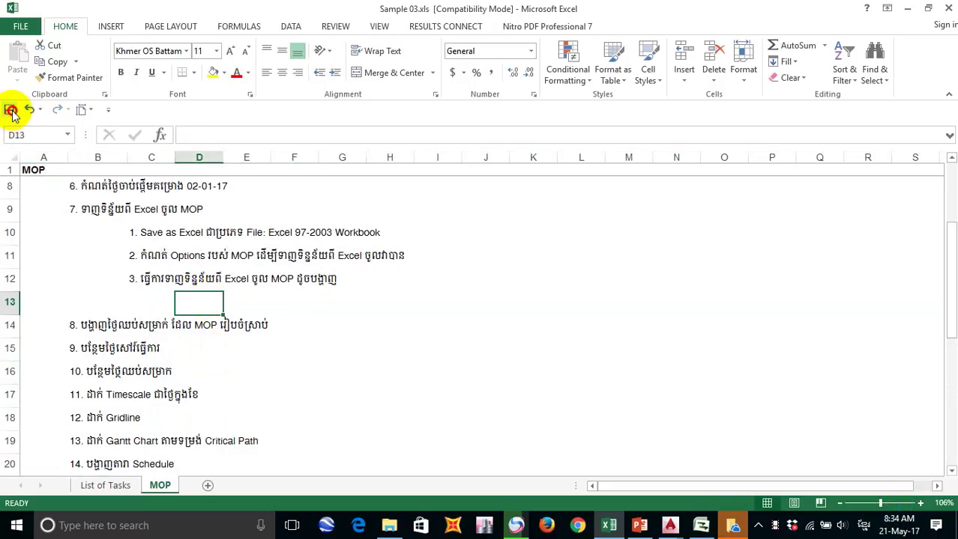
click(338, 308)
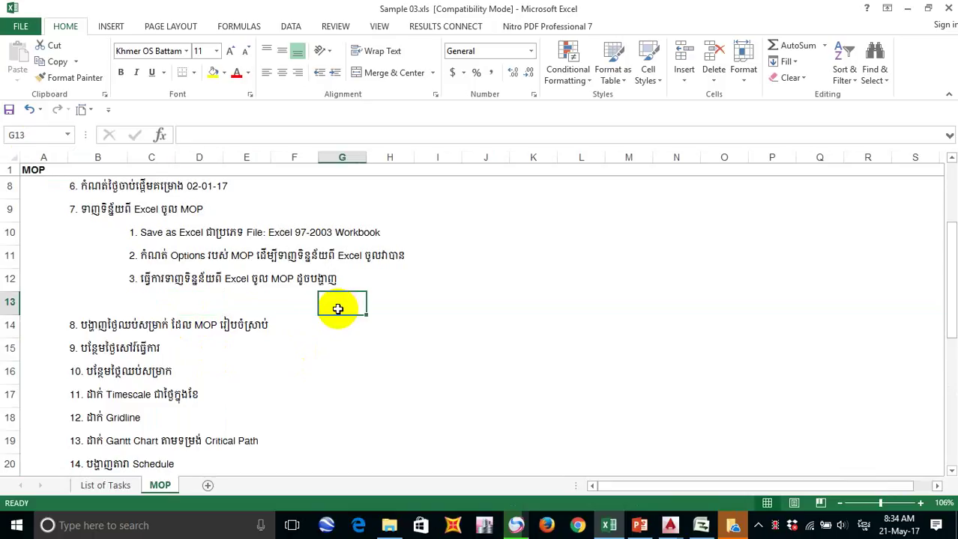
click(158, 300)
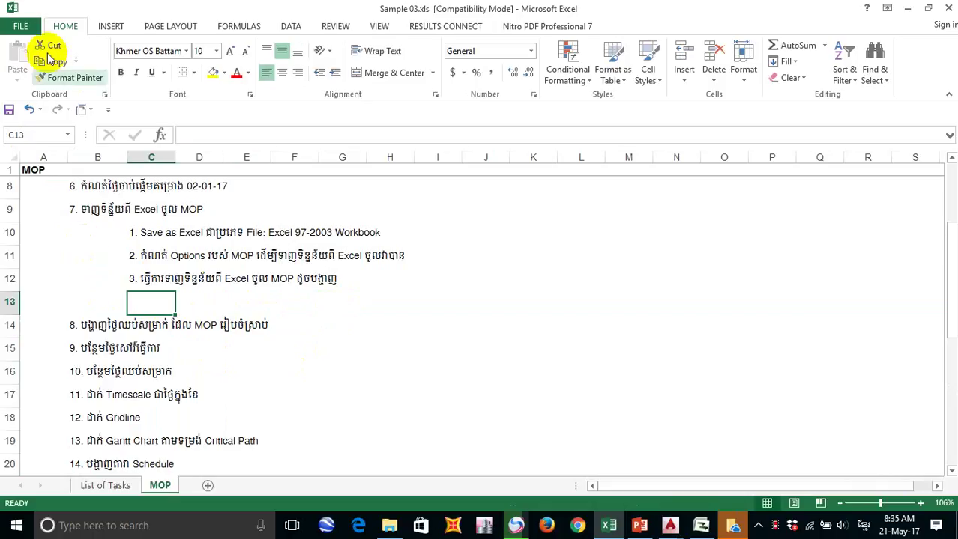
click(9, 109)
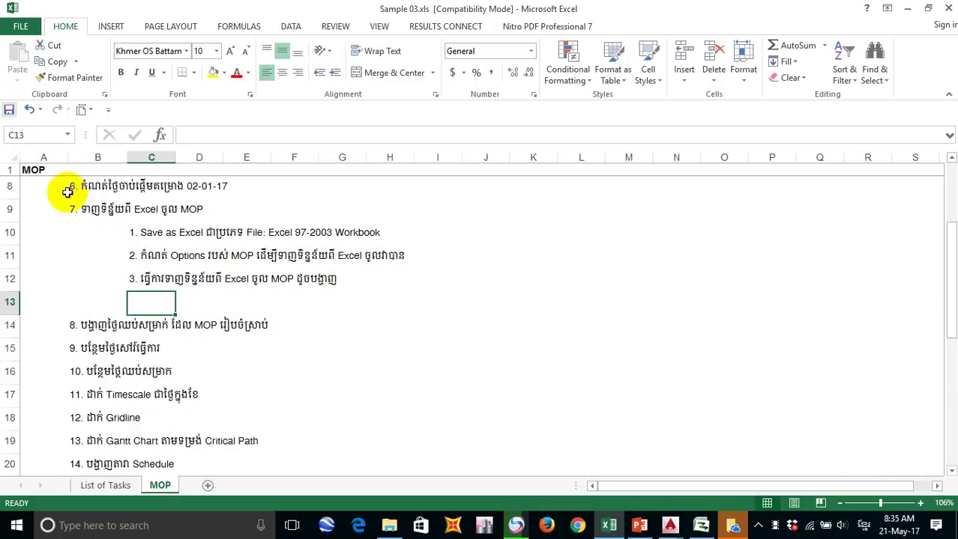
Step: Review the MOP checklist items, including the sub-items under item 7 on importing Excel data
click(94, 280)
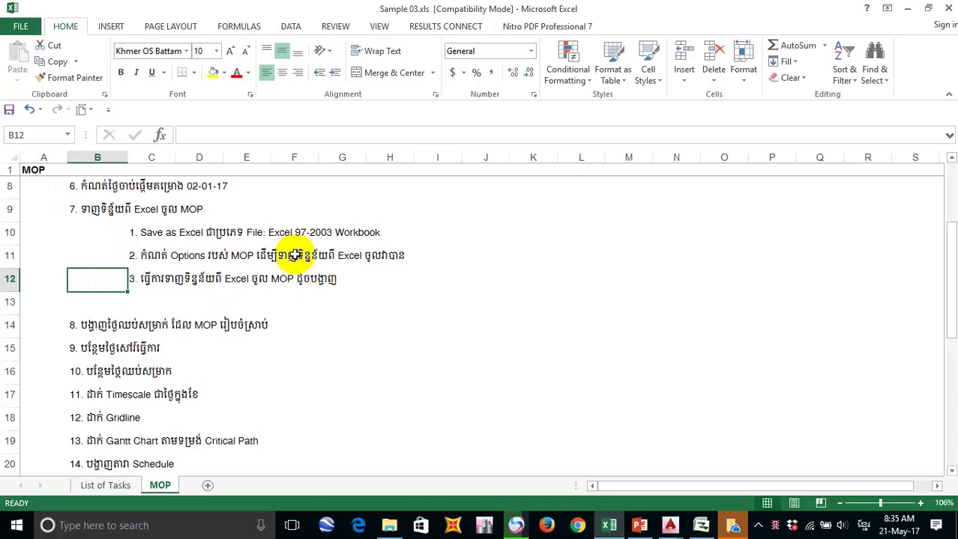
scroll(169, 277, up, 2)
scroll(171, 276, down, 1)
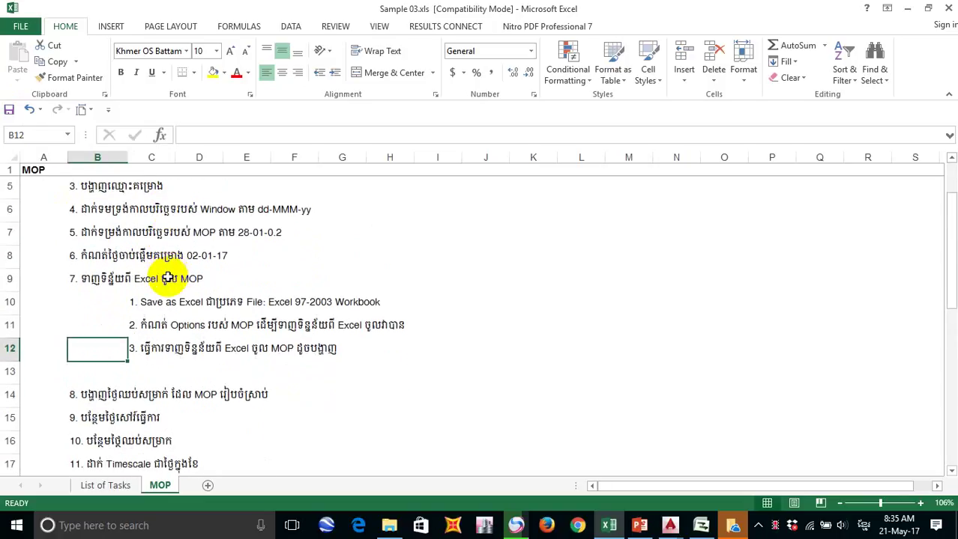
scroll(171, 278, up, 1)
scroll(176, 279, down, 2)
scroll(178, 278, down, 6)
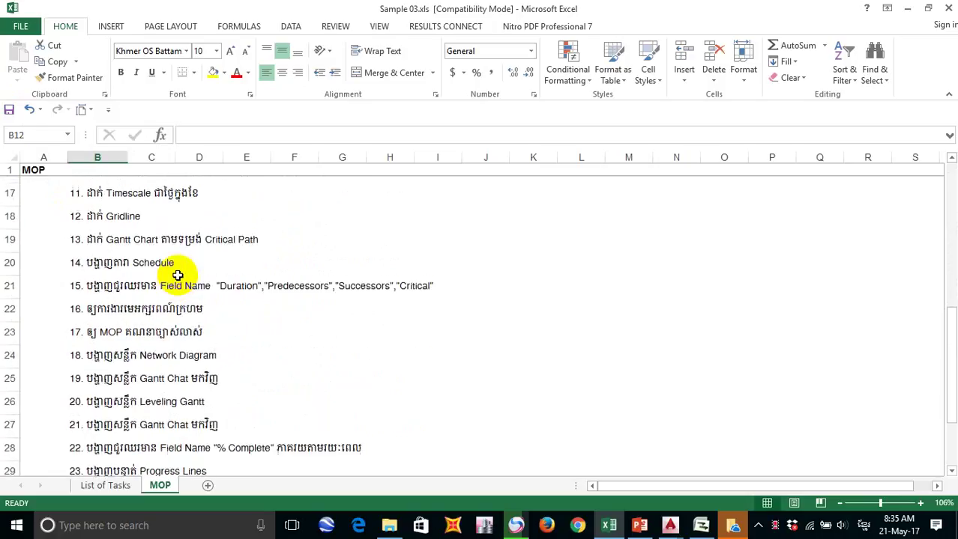
scroll(180, 276, up, 8)
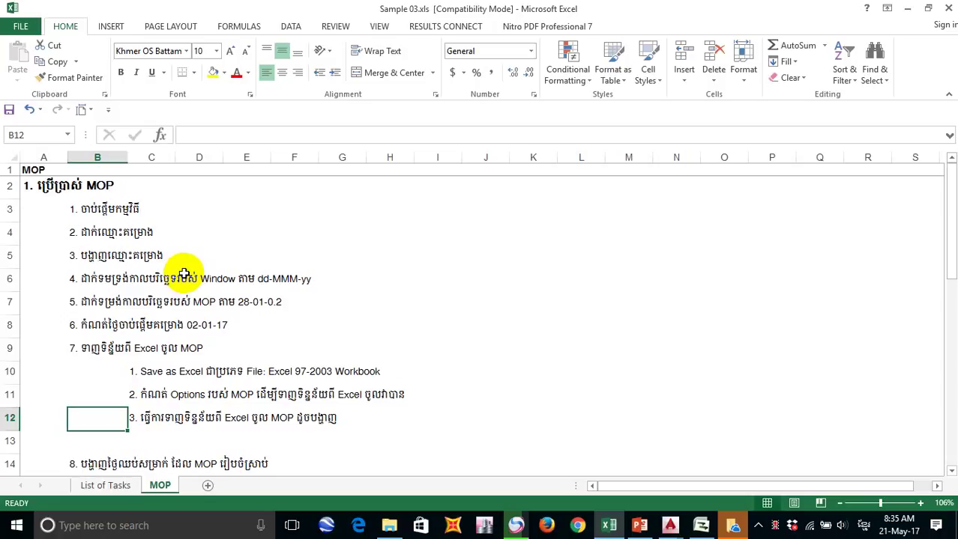
scroll(176, 300, down, 2)
click(438, 298)
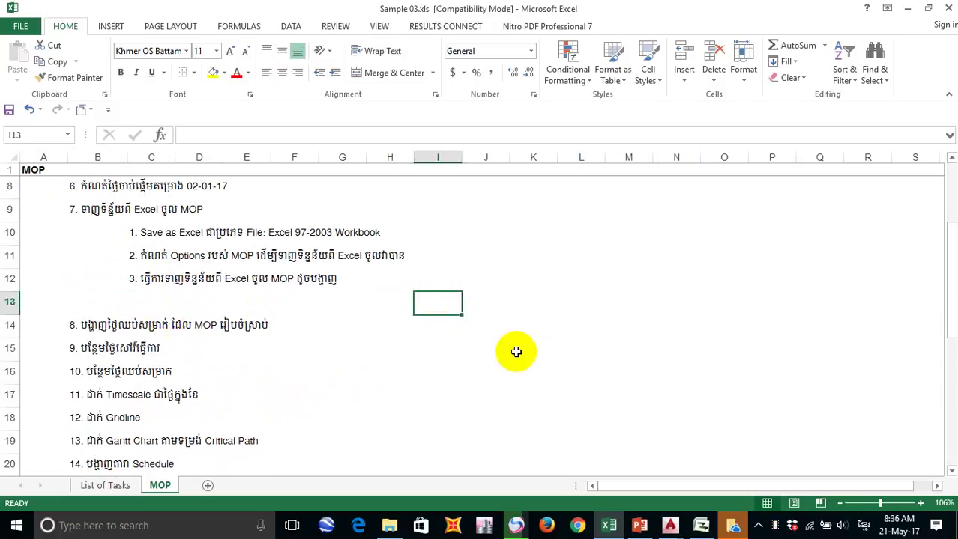
click(612, 527)
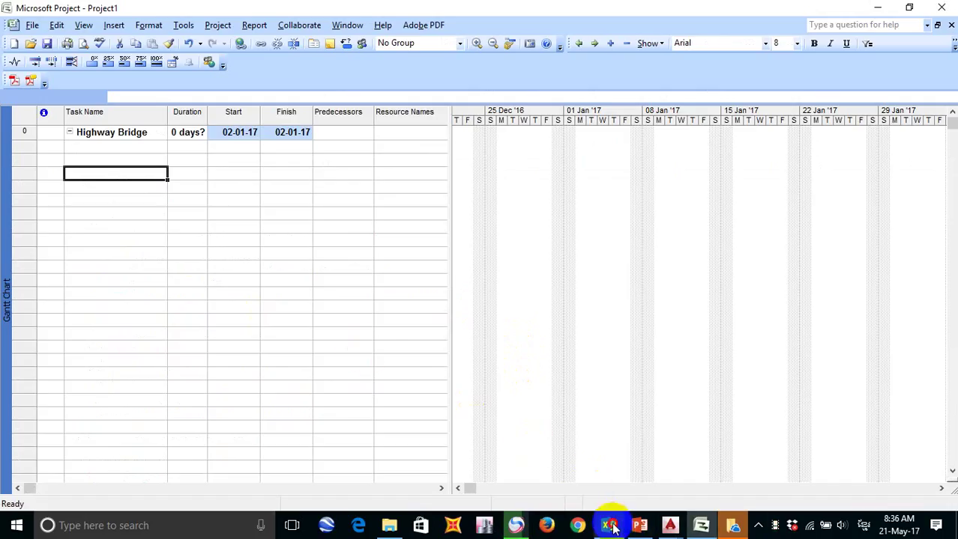
click(611, 527)
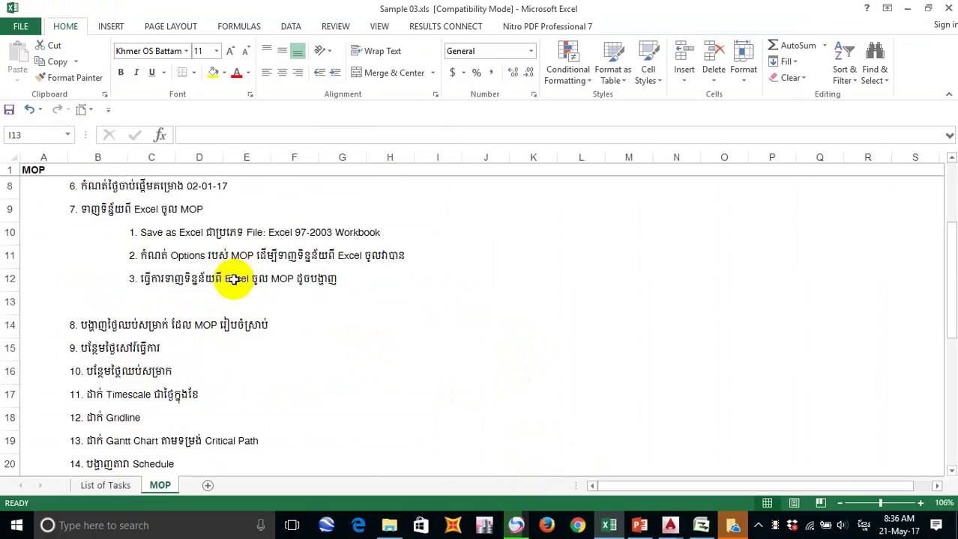
click(307, 303)
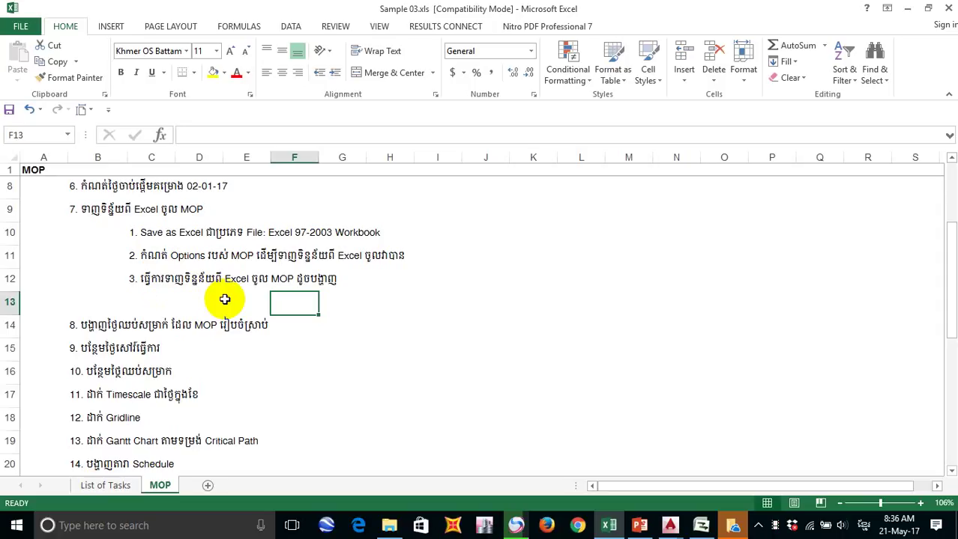
Step: Start saving a copy of the workbook in the Simple 3 folder and show the available file types
click(22, 27)
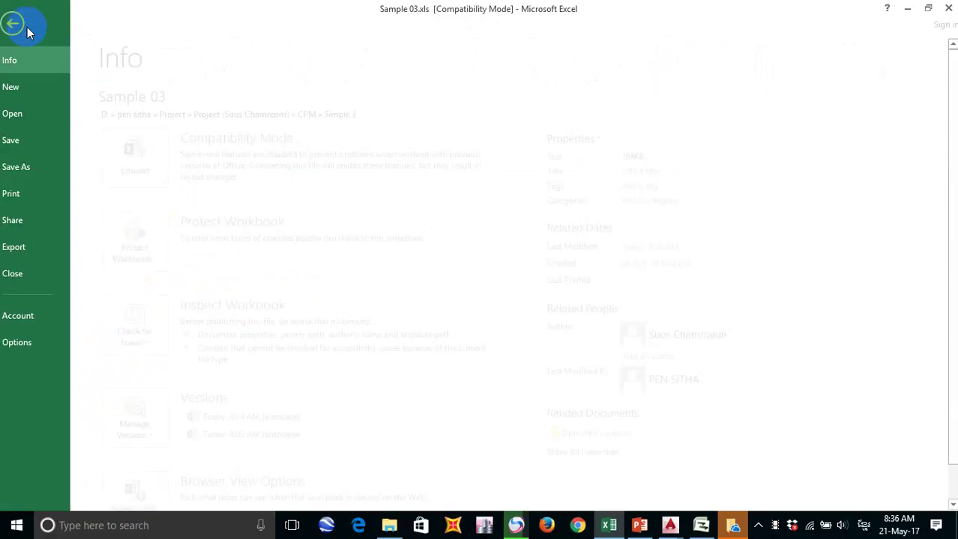
click(39, 168)
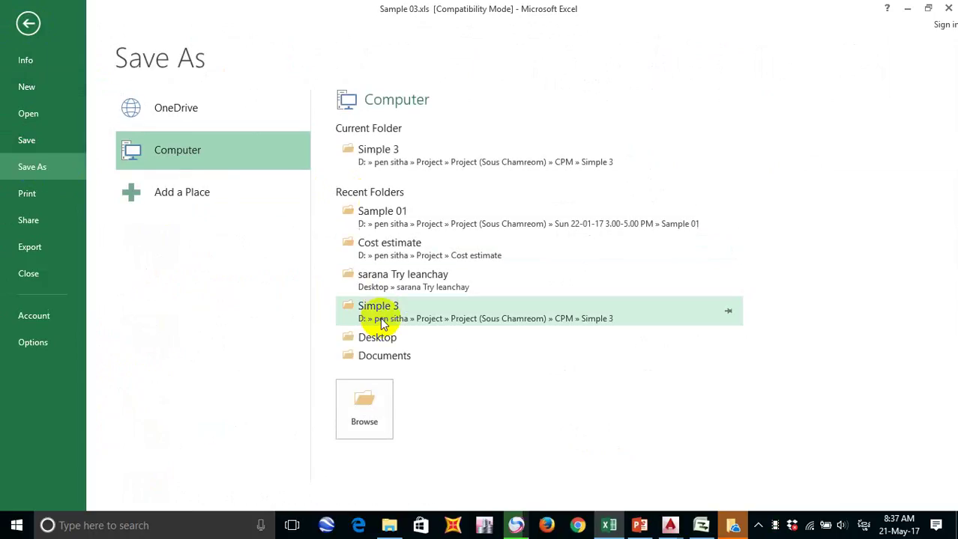
click(384, 156)
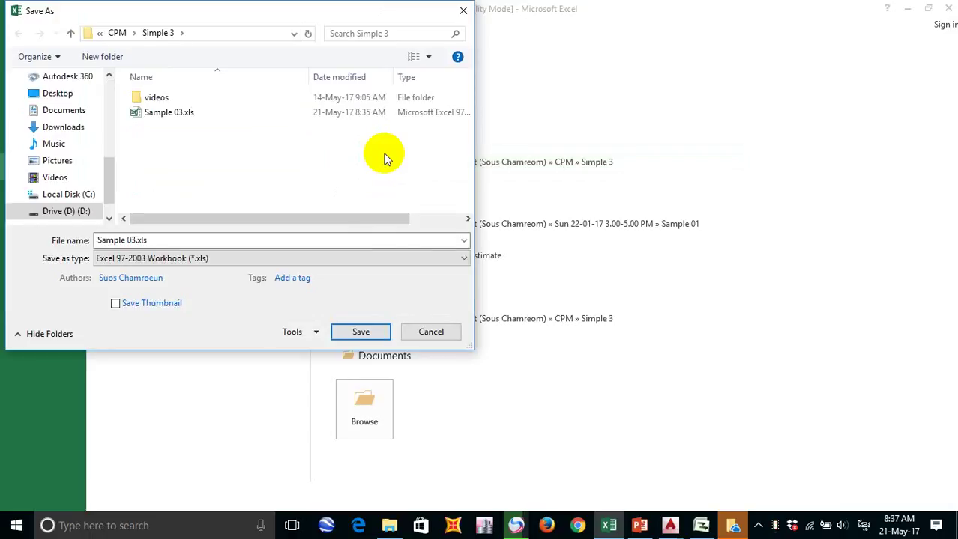
click(223, 258)
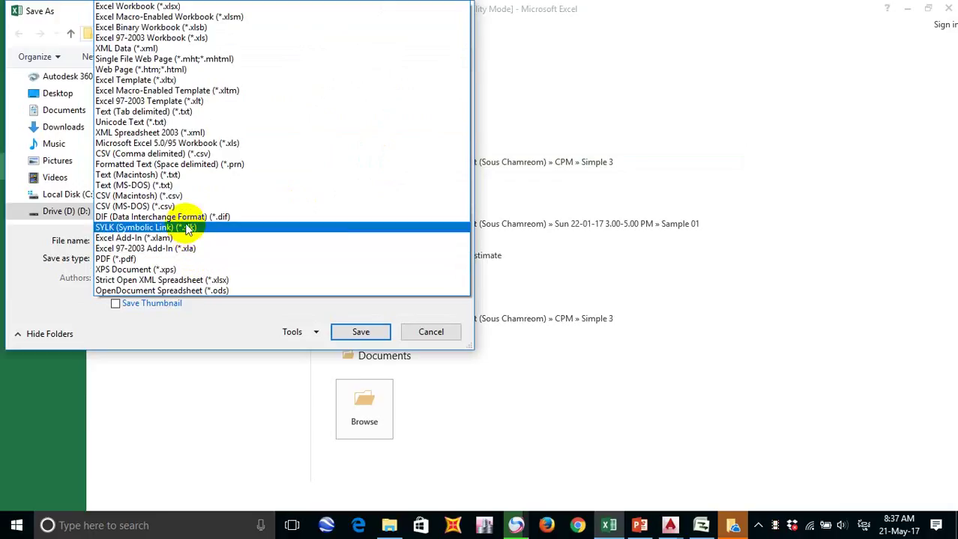
Step: Switch to Microsoft Project and check the Legacy Formats setting in its security options
click(700, 525)
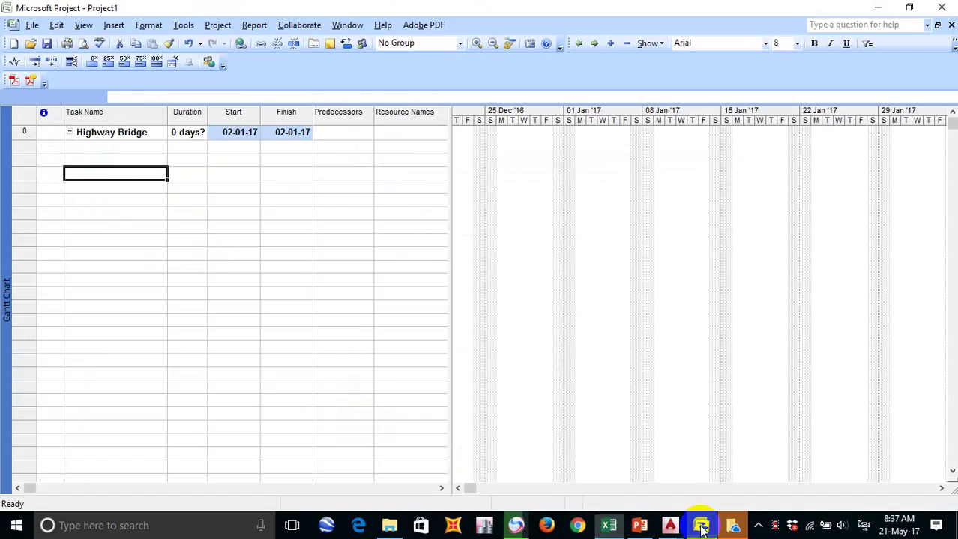
click(185, 25)
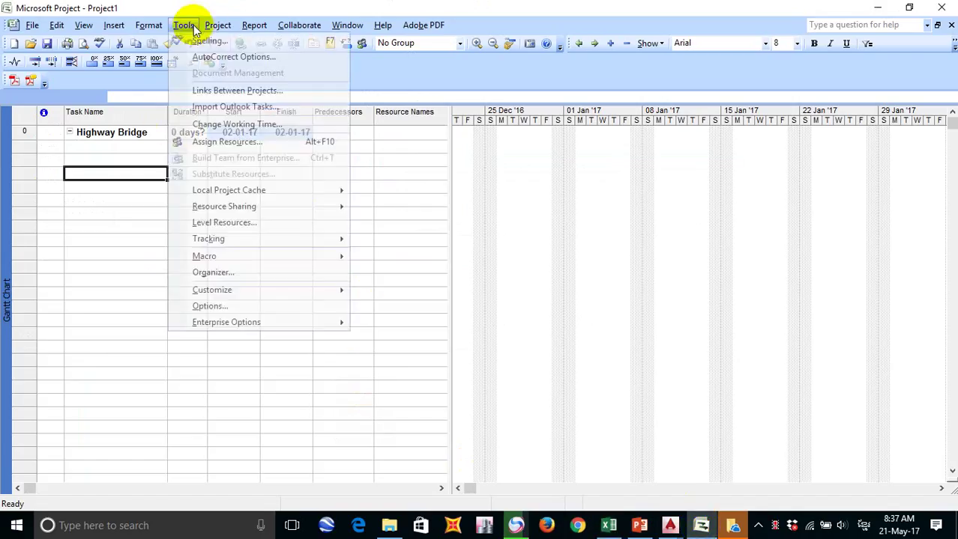
click(234, 306)
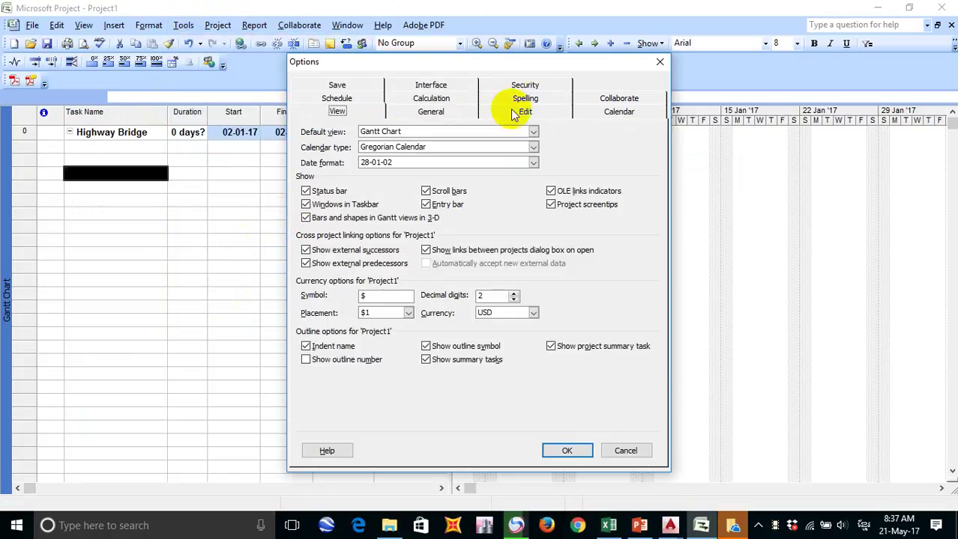
click(530, 88)
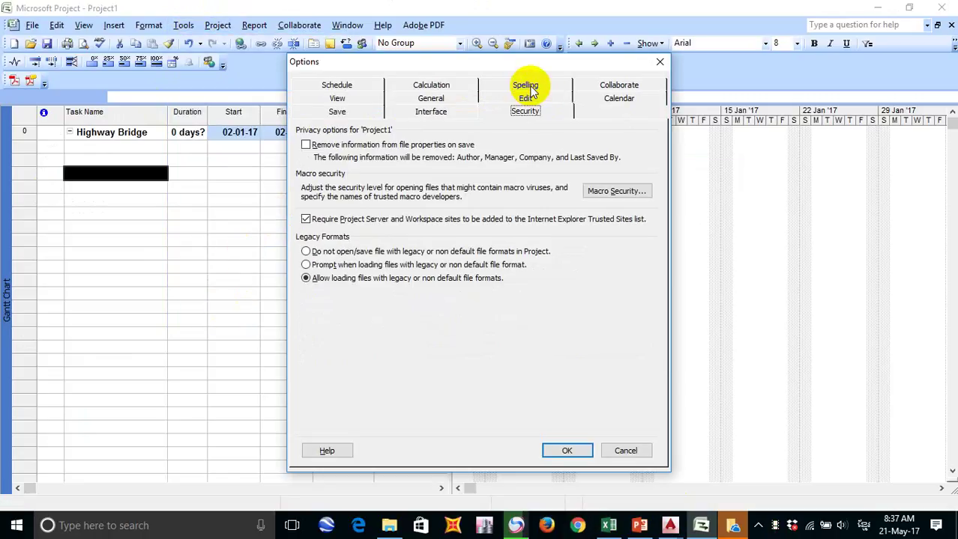
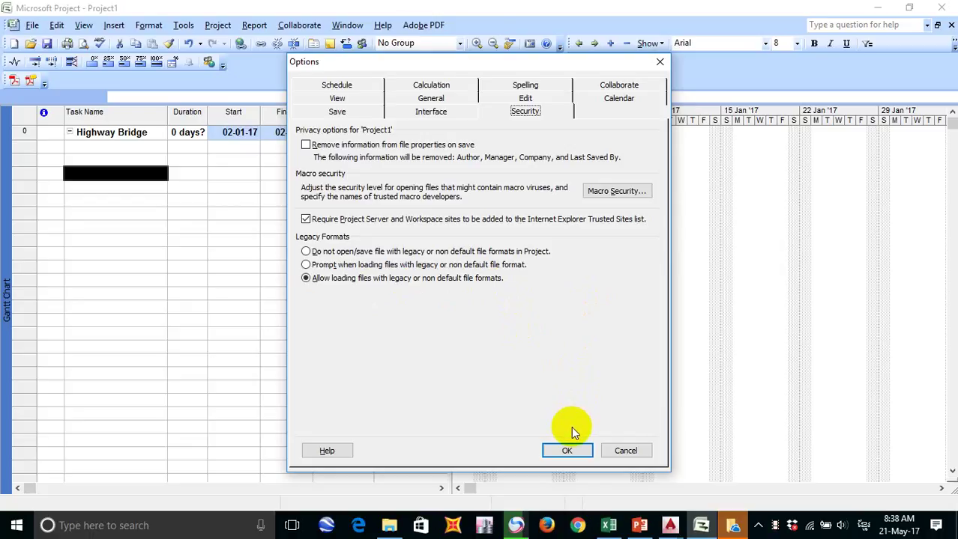
click(575, 449)
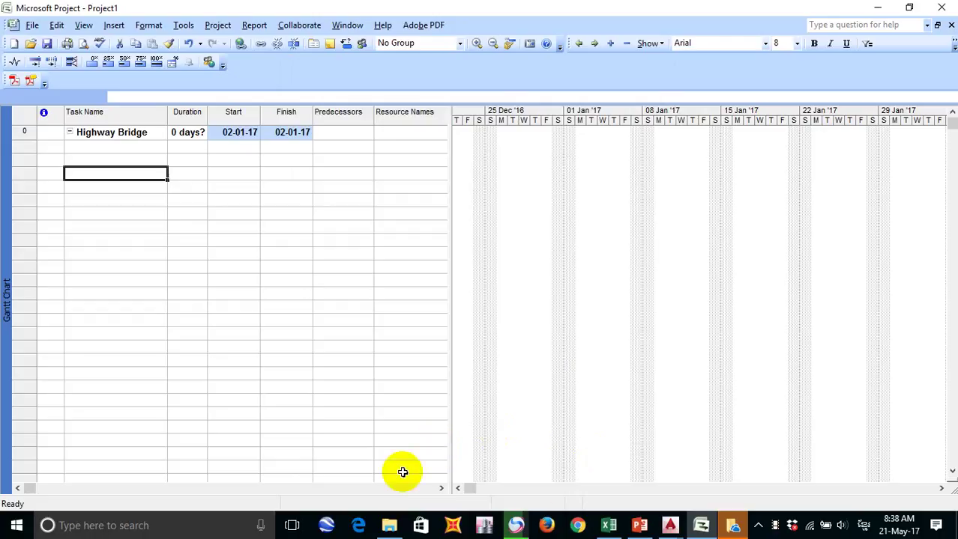
Step: Switch back to Excel and name the workbook copy "save as Sample 03.xls" in the Simple 3 folder
click(608, 525)
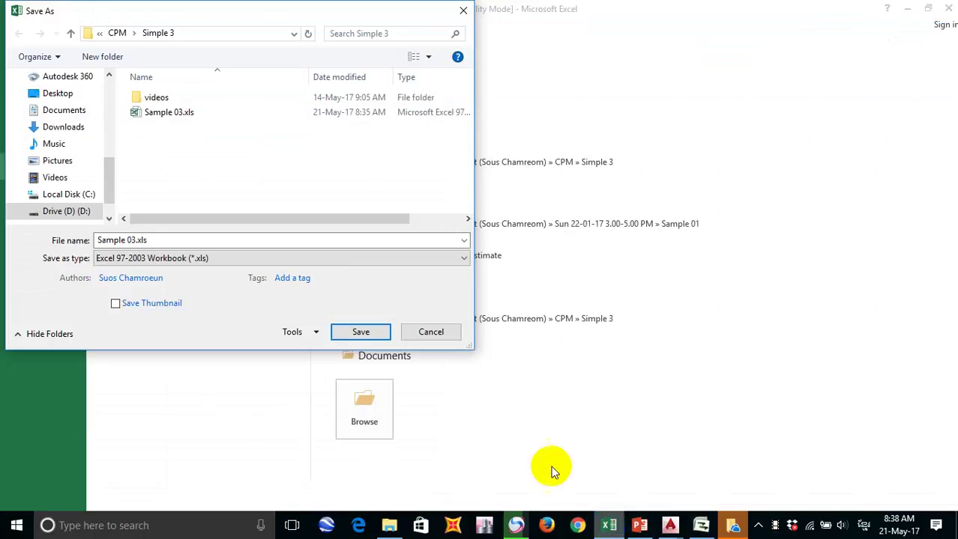
triple_click(133, 241)
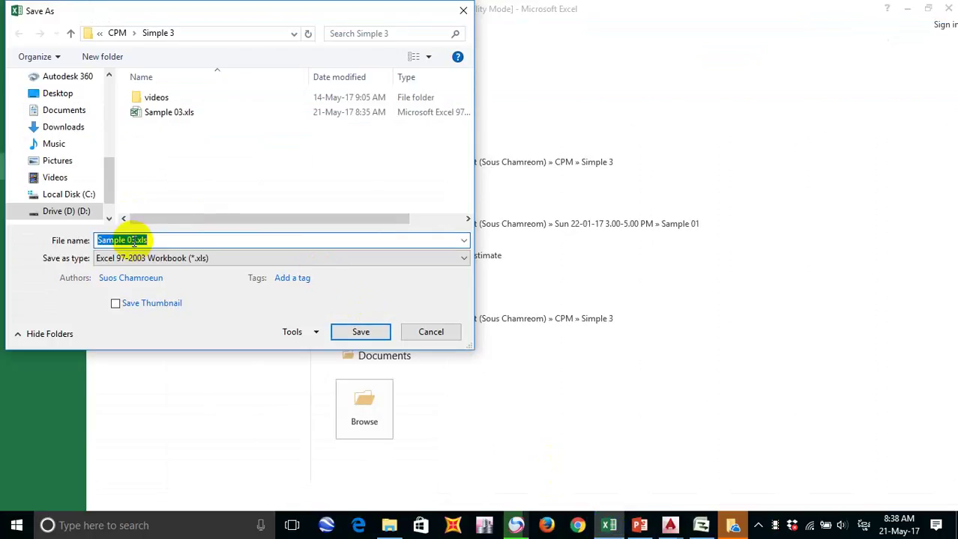
click(98, 240)
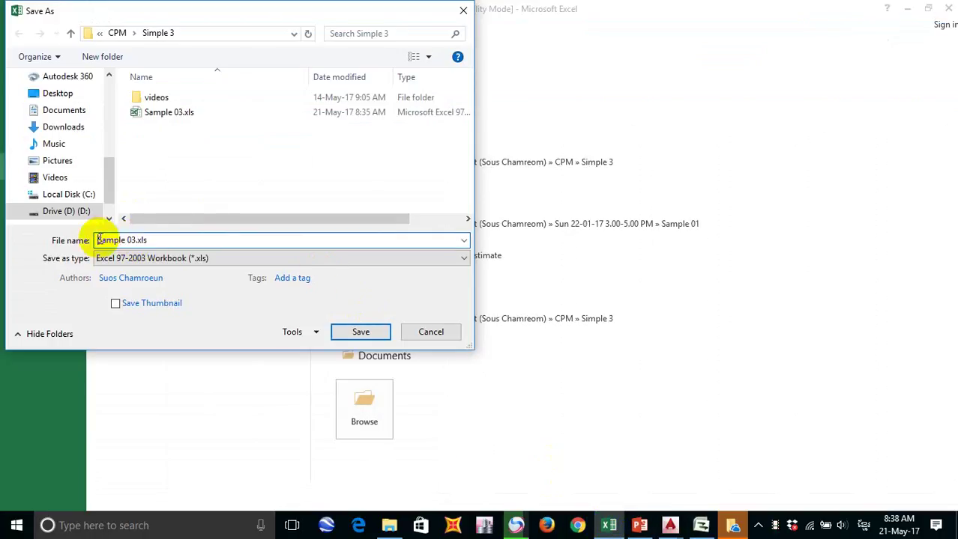
text(#)
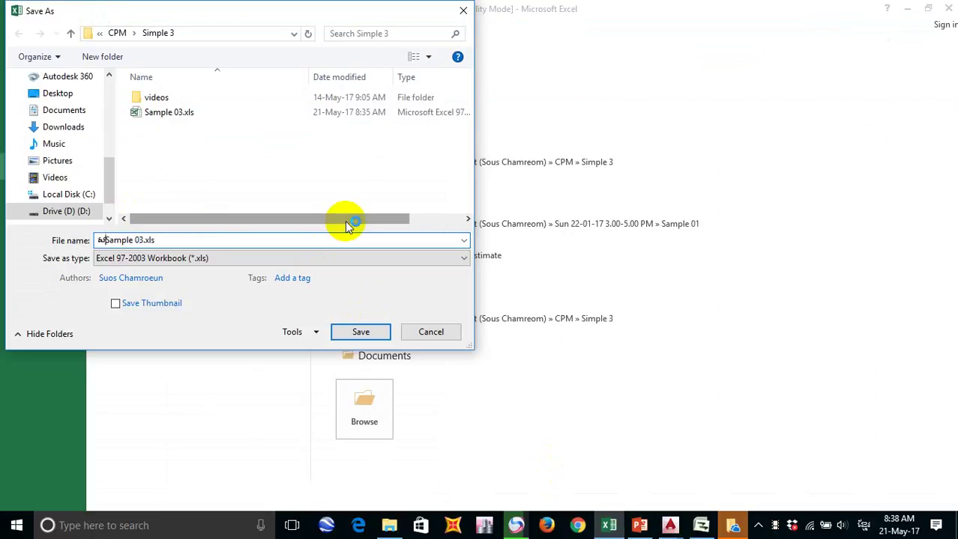
key(BackSpace)
key(alt+shift)
text(s)
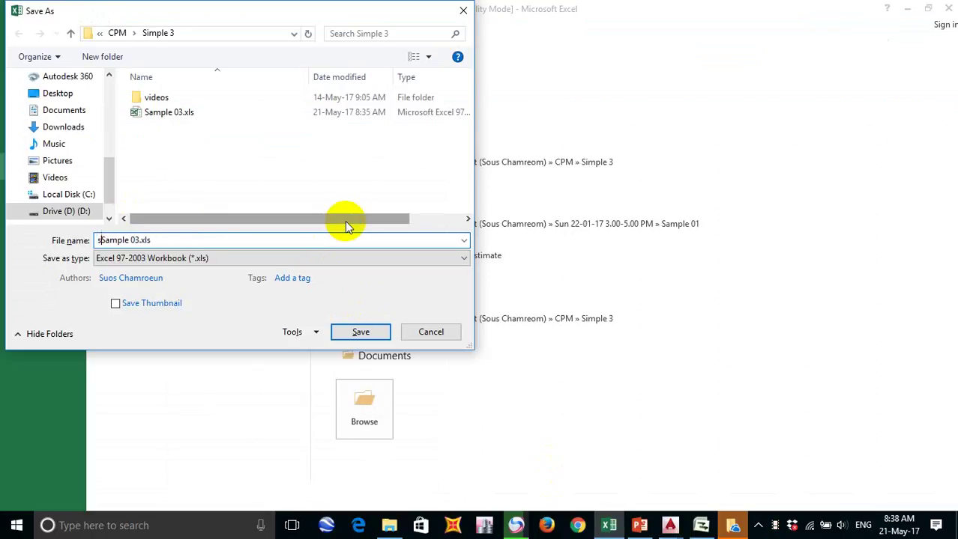
text(ac)
key(BackSpace)
key(BackSpace)
text(ave as)
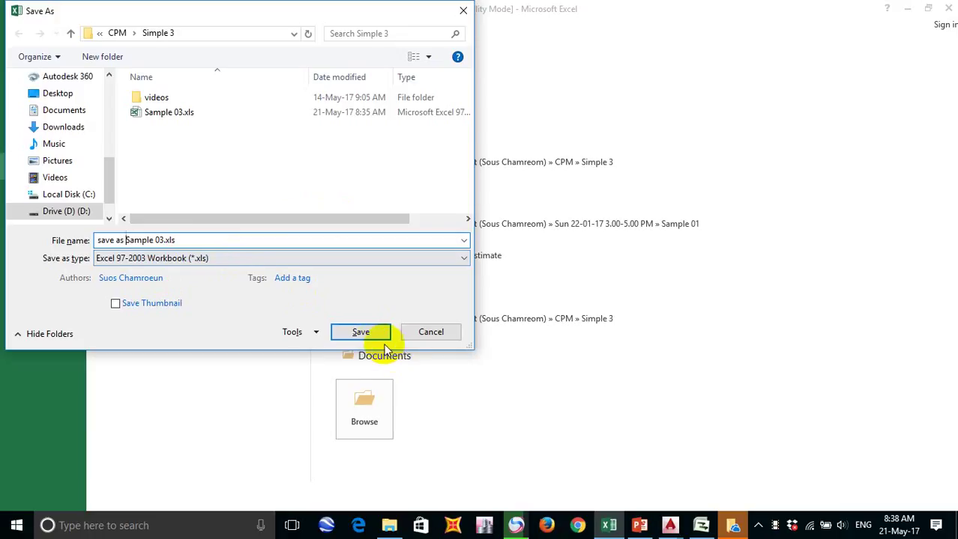
Step: Save the copy as an Excel 97-2003 Workbook (*.xls)
click(311, 260)
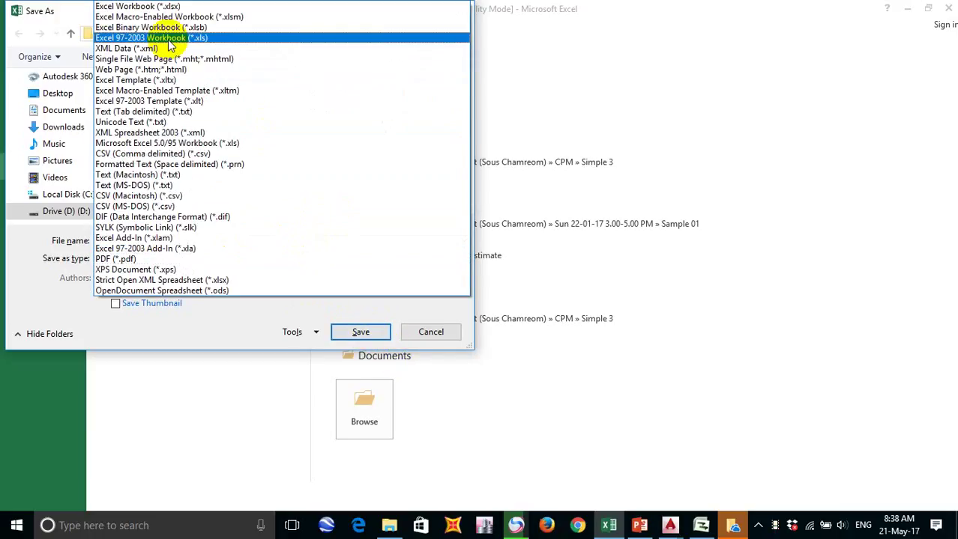
click(219, 39)
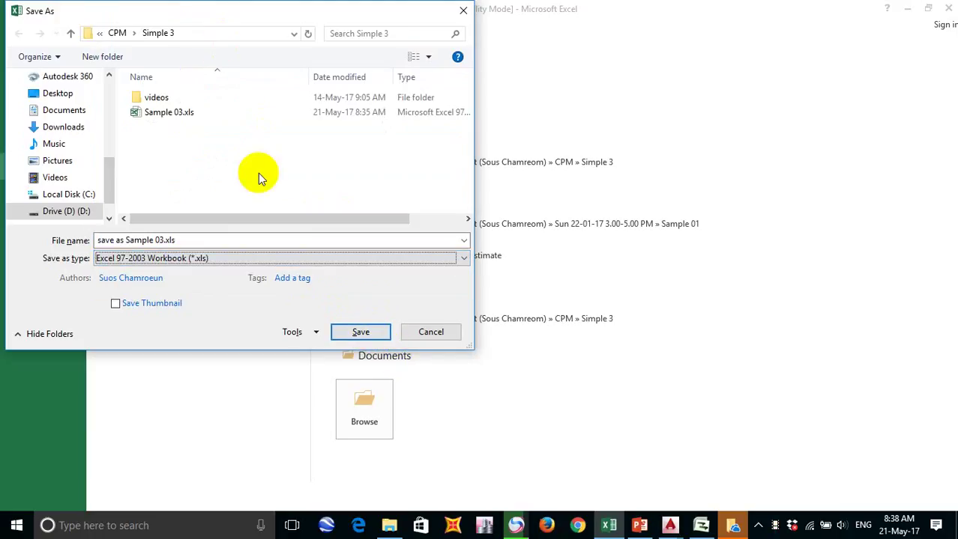
click(341, 337)
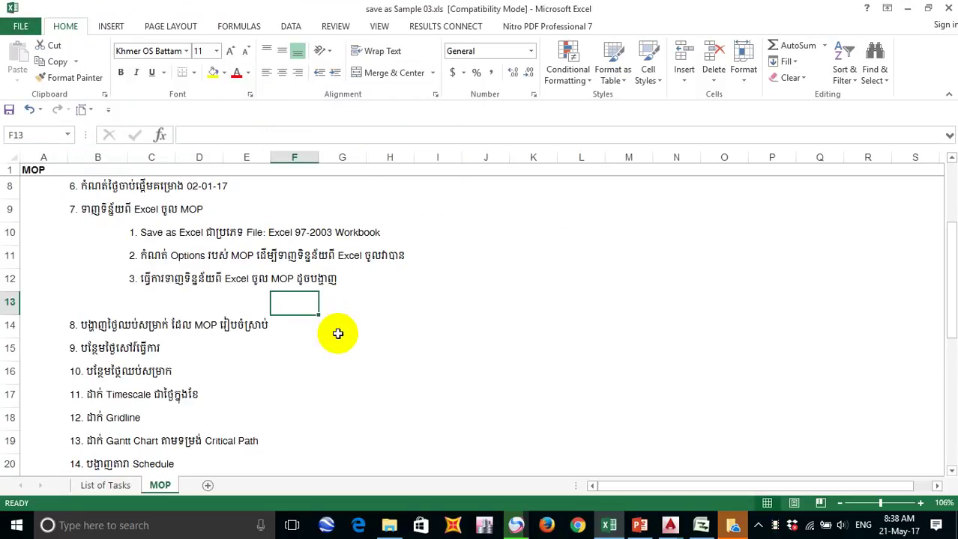
click(701, 525)
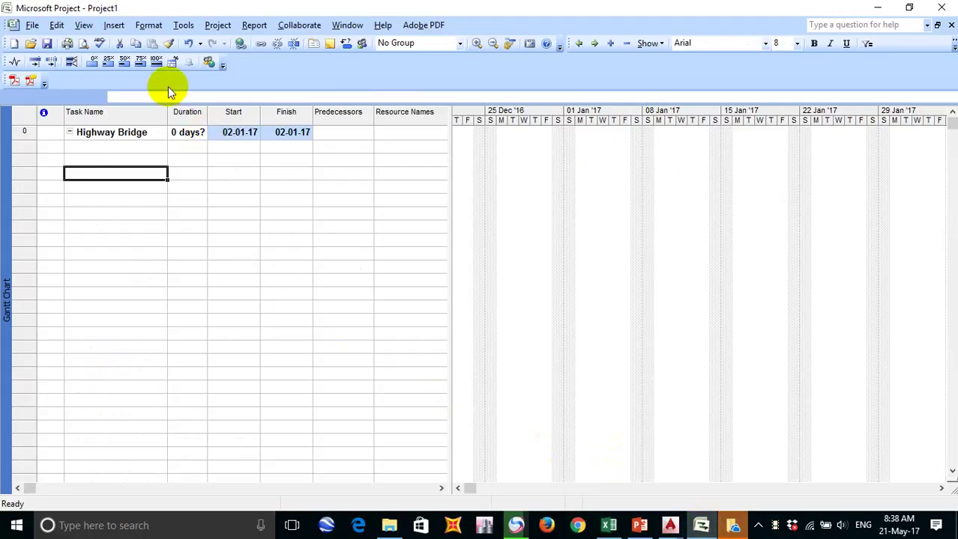
click(202, 187)
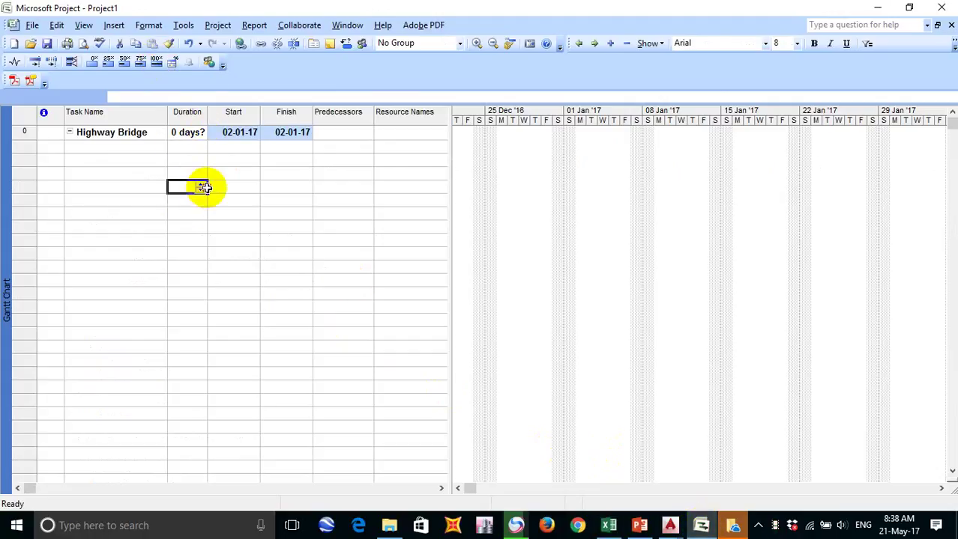
click(244, 242)
click(136, 196)
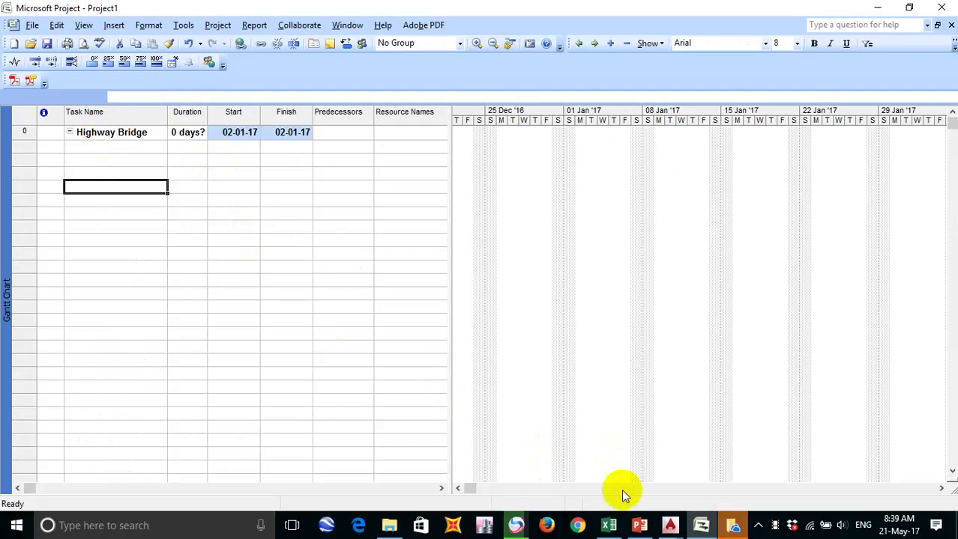
click(608, 525)
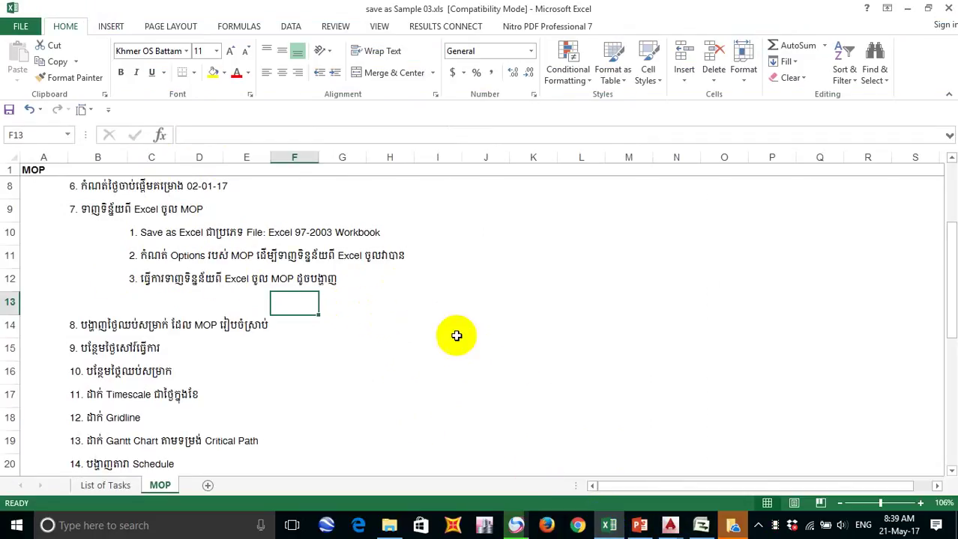
Step: Switch to Microsoft Project and start opening a file from drive D, limiting the file type to Microsoft Excel Workbooks (*.xls)
click(699, 524)
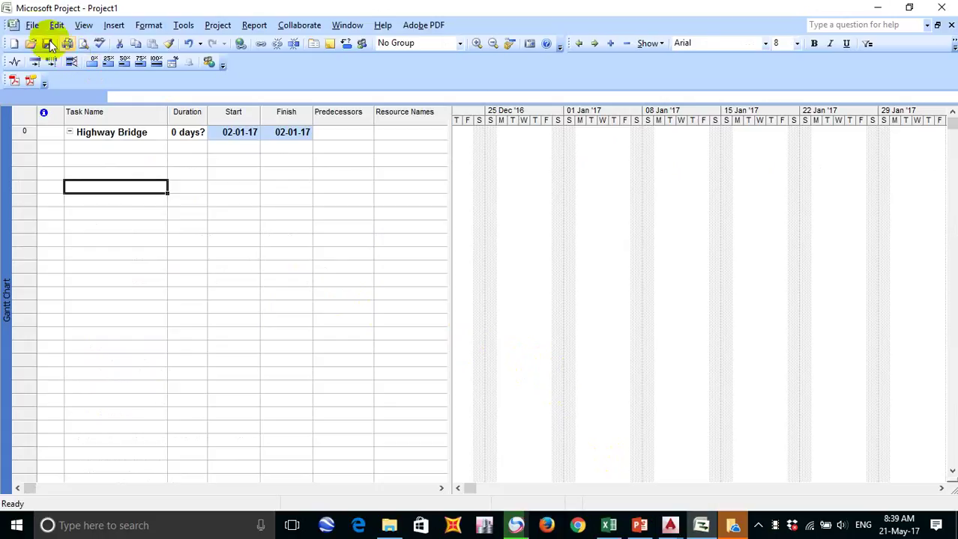
click(32, 25)
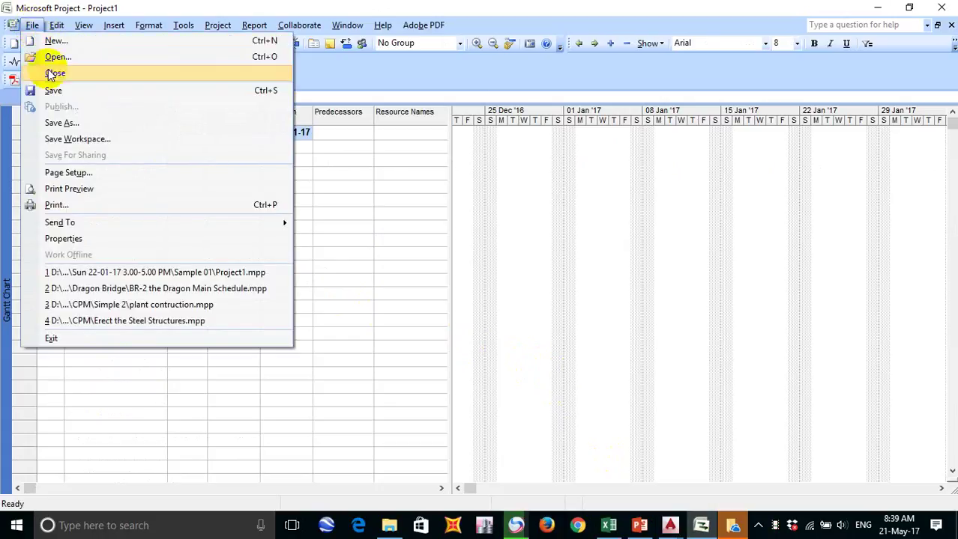
click(75, 57)
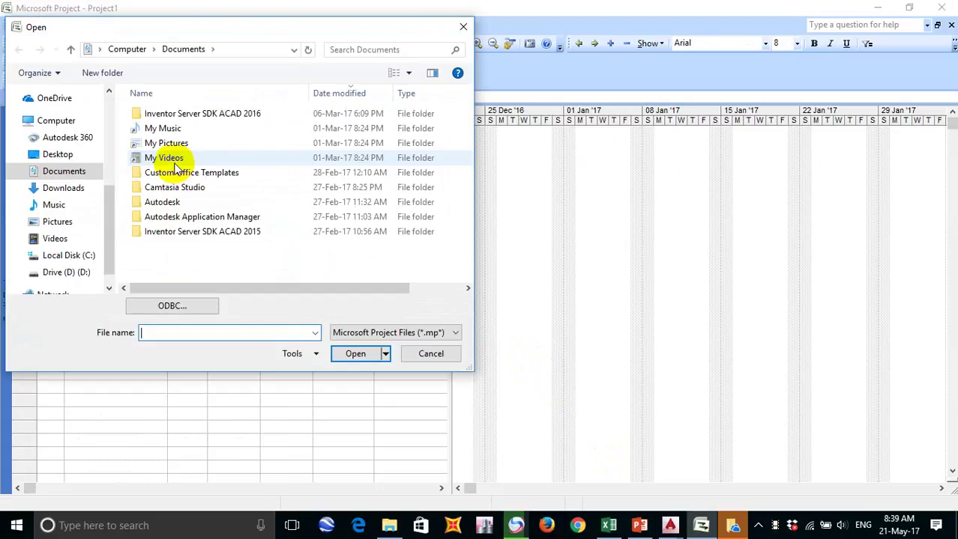
click(79, 276)
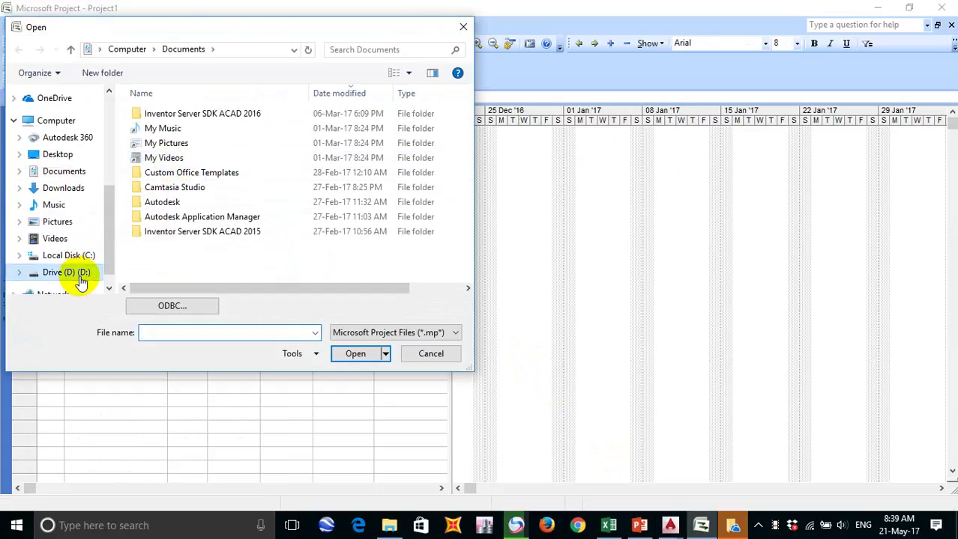
scroll(161, 196, down, 1)
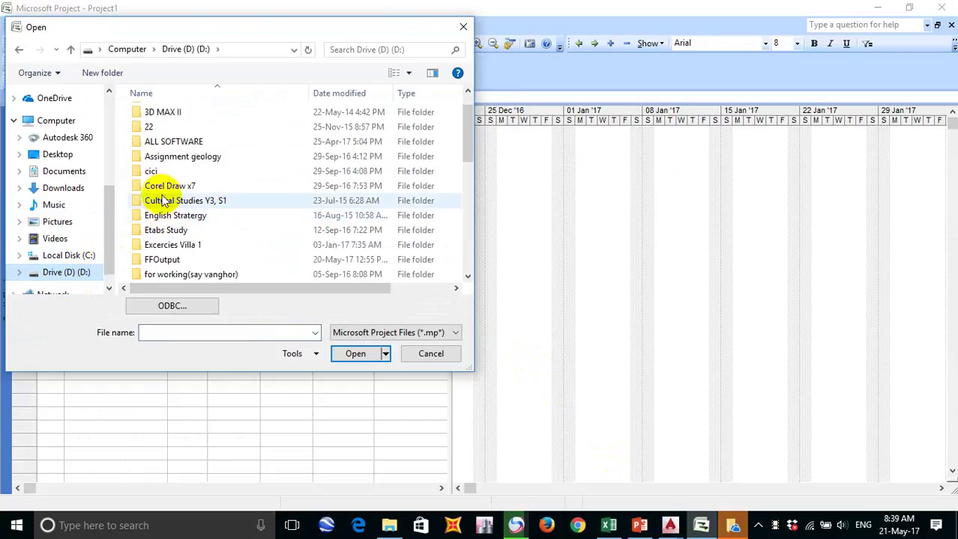
scroll(213, 217, down, 2)
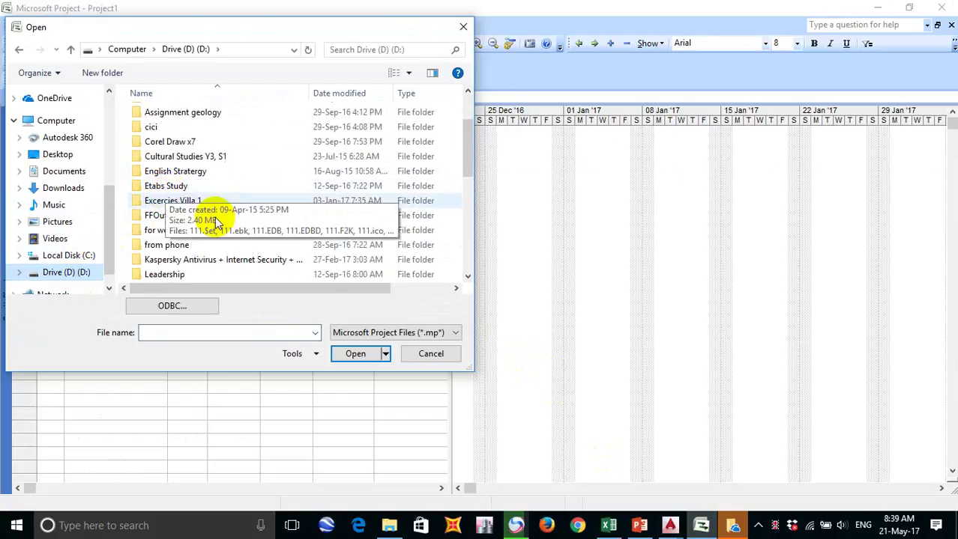
click(410, 337)
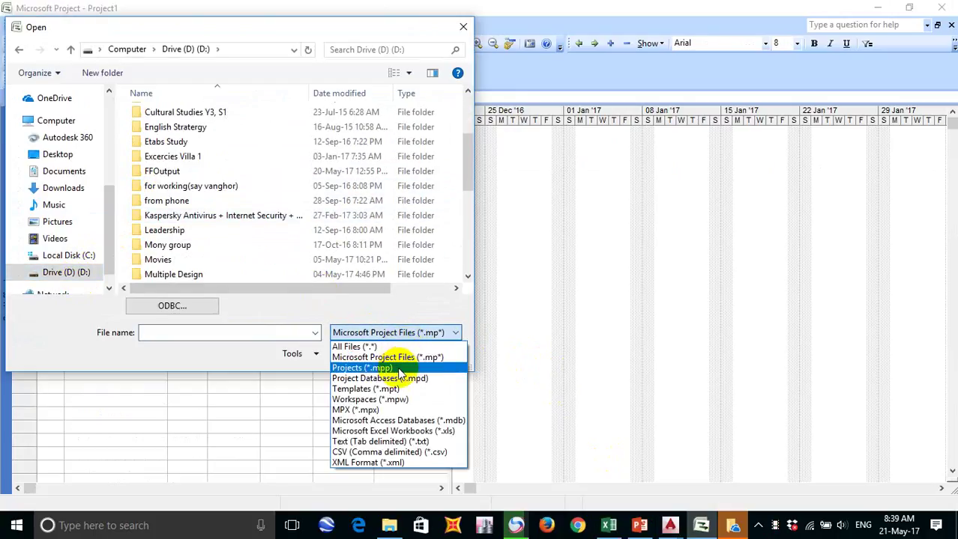
click(438, 432)
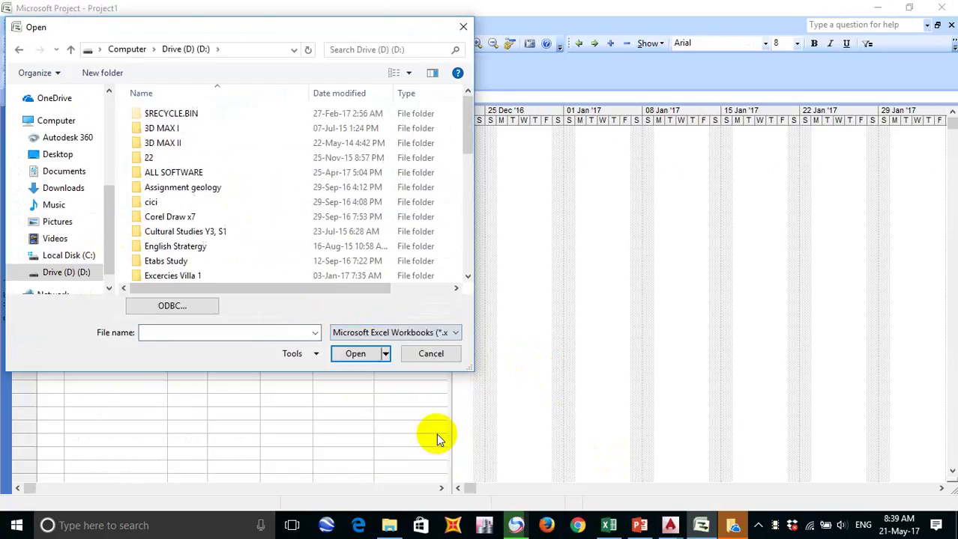
Step: Browse on drive D through the owner's personal folder and its Project subfolders to the Simple 3 folder inside CPM
scroll(195, 232, down, 2)
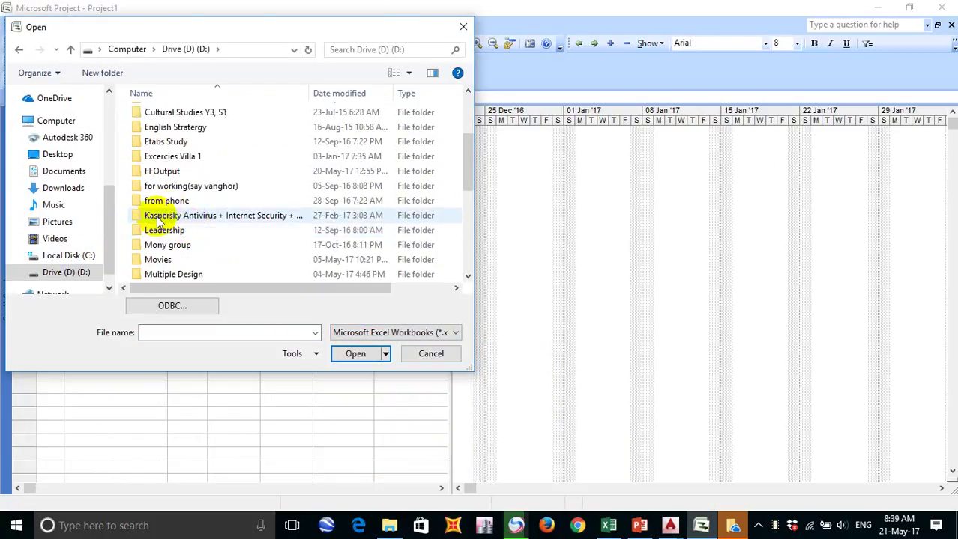
scroll(191, 202, down, 3)
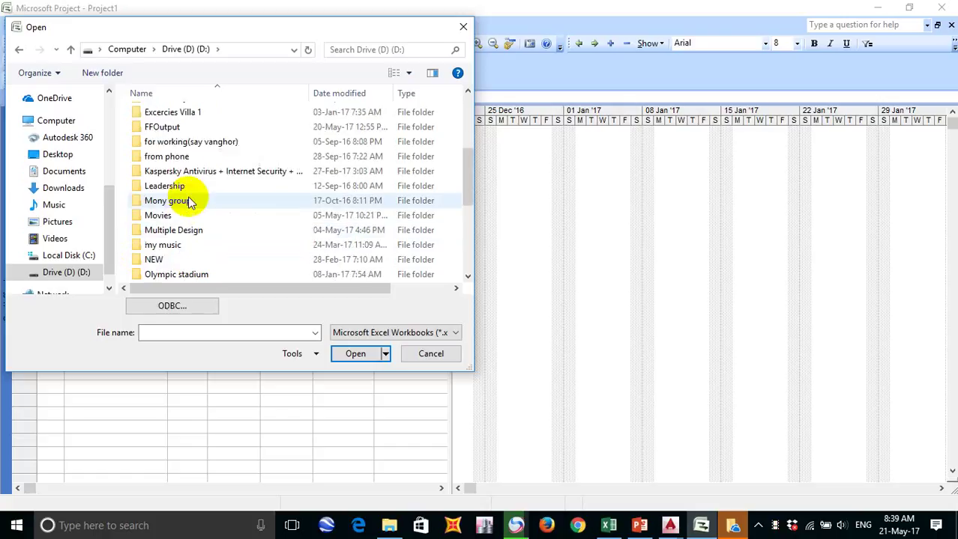
double_click(172, 201)
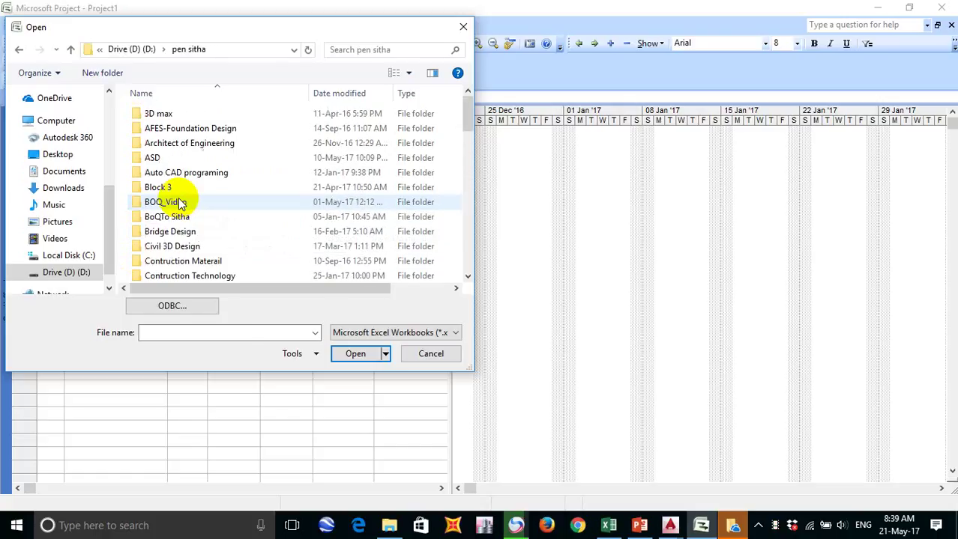
scroll(214, 203, down, 2)
scroll(219, 207, down, 2)
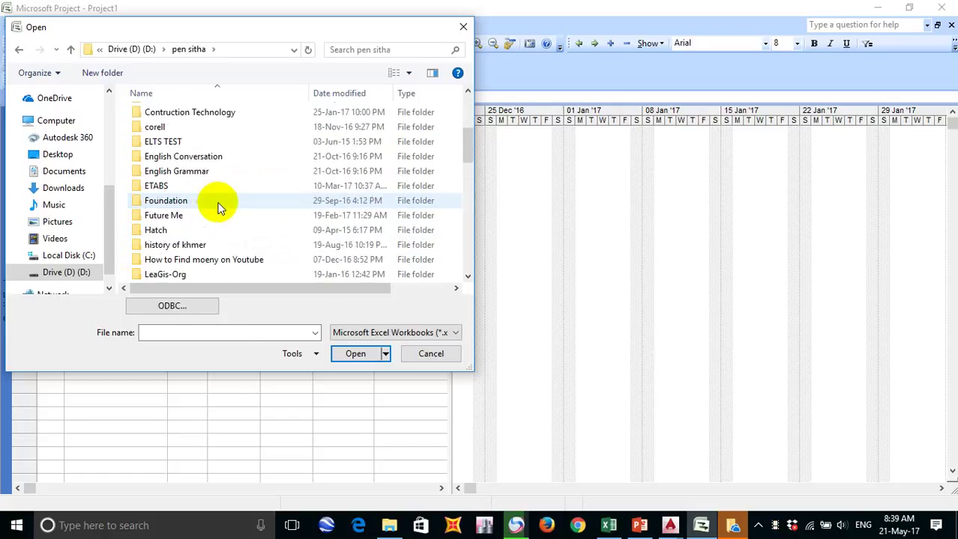
scroll(219, 207, down, 6)
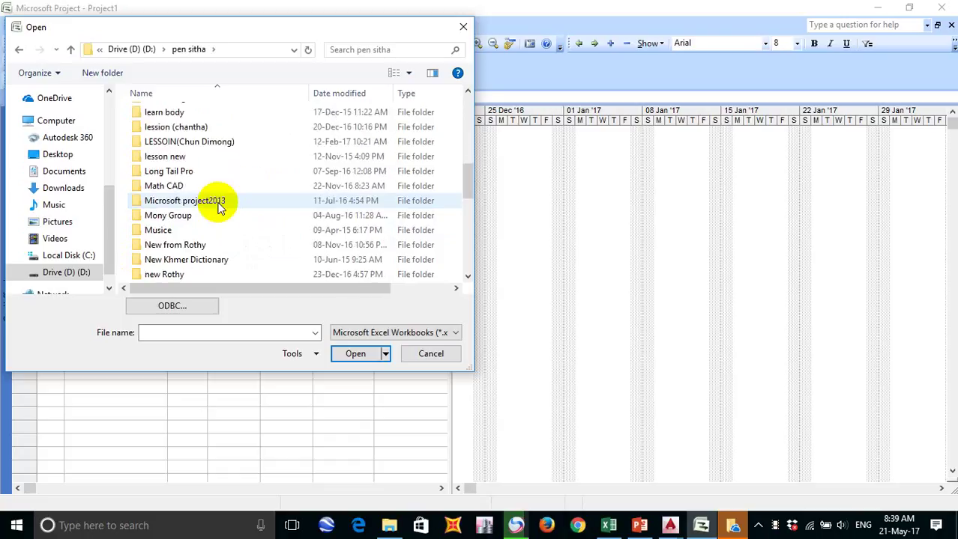
double_click(182, 230)
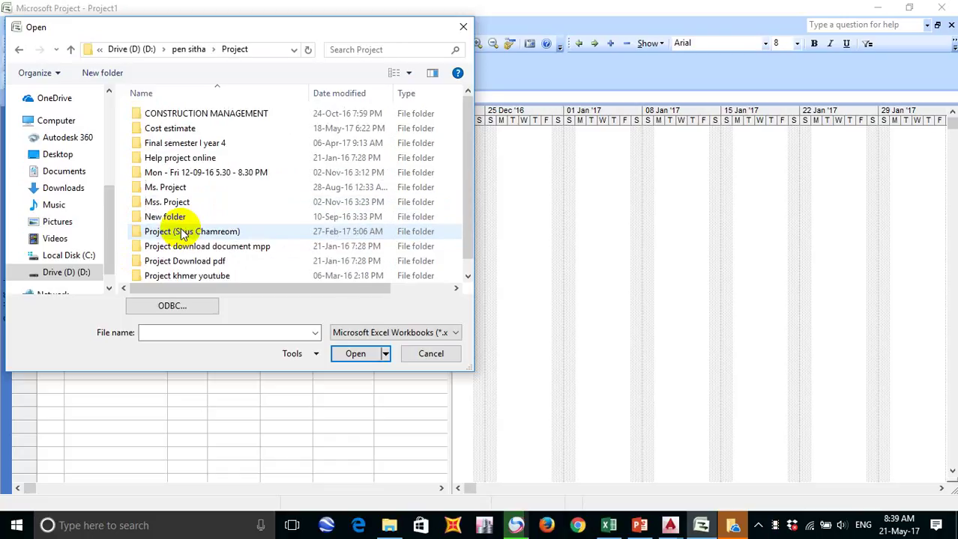
double_click(216, 233)
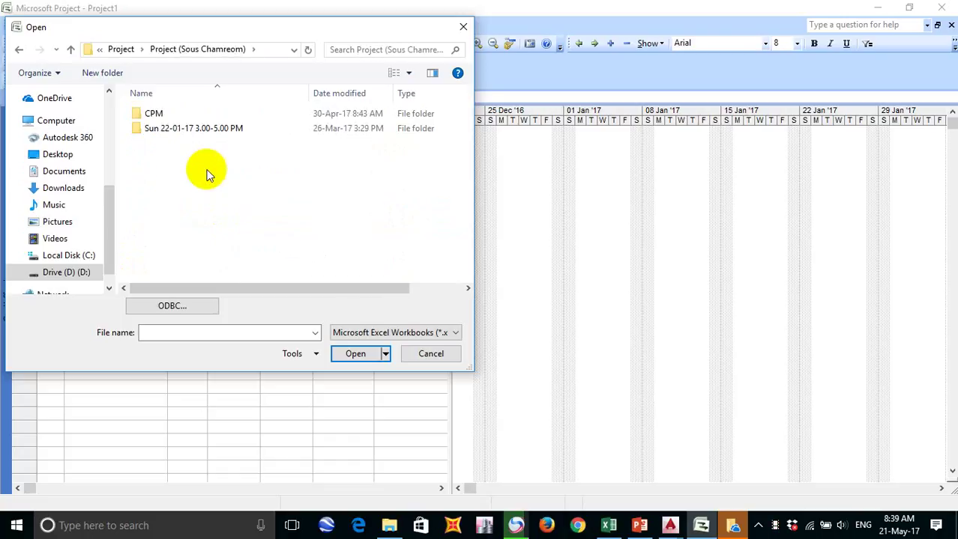
double_click(174, 117)
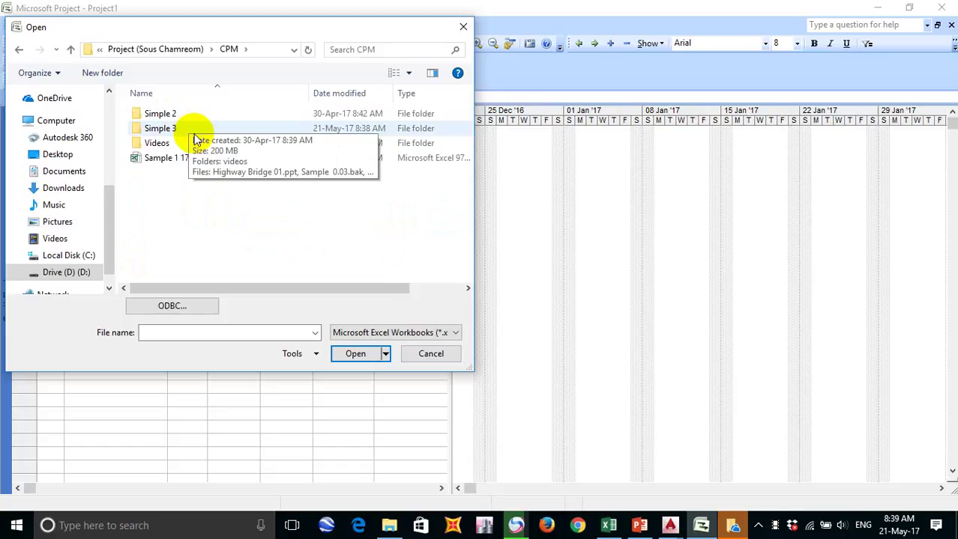
click(193, 129)
double_click(193, 130)
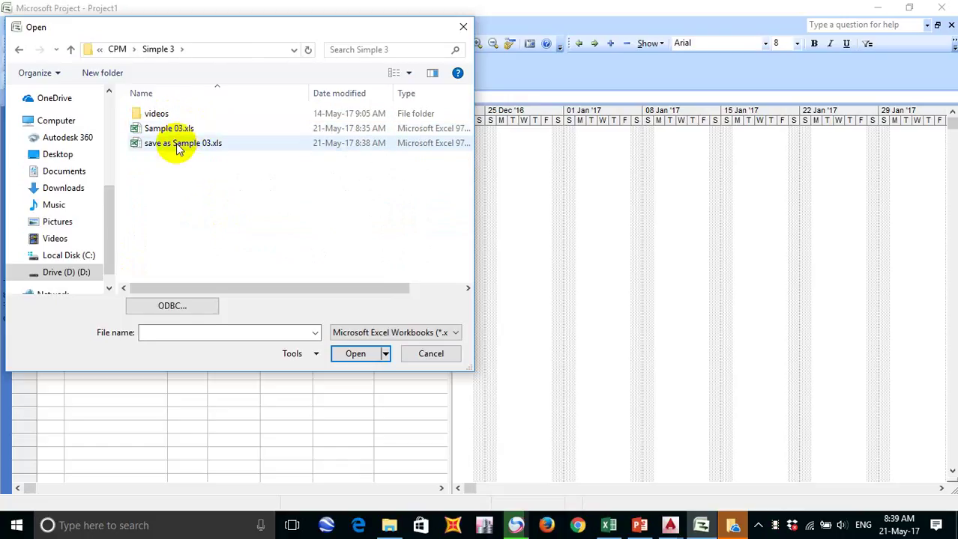
Step: Open "save as Sample 03.xls" for import and use a new map for its data
click(178, 148)
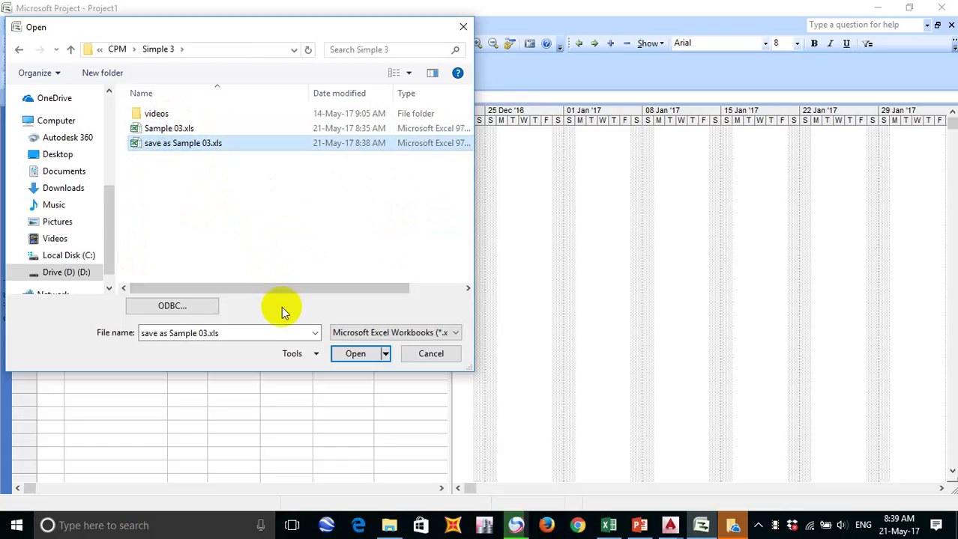
click(349, 354)
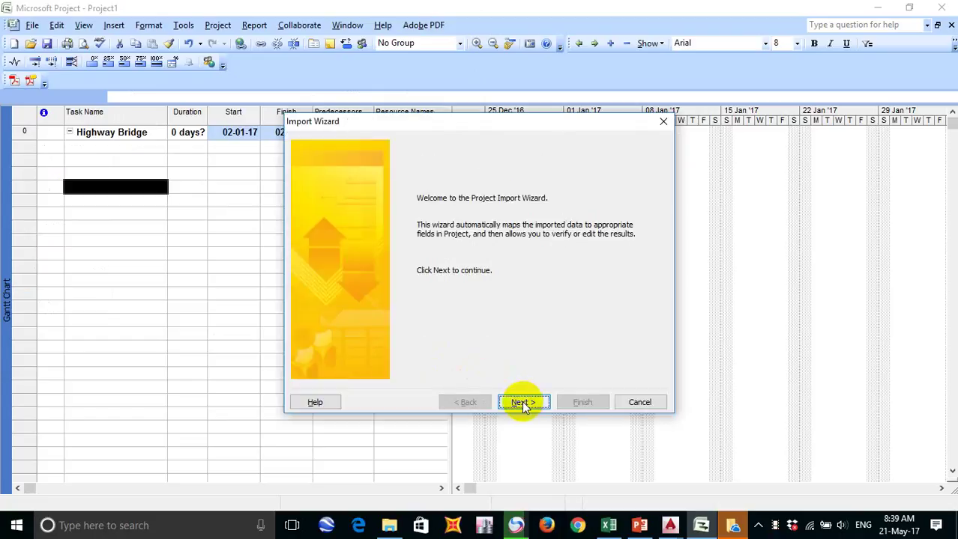
click(521, 402)
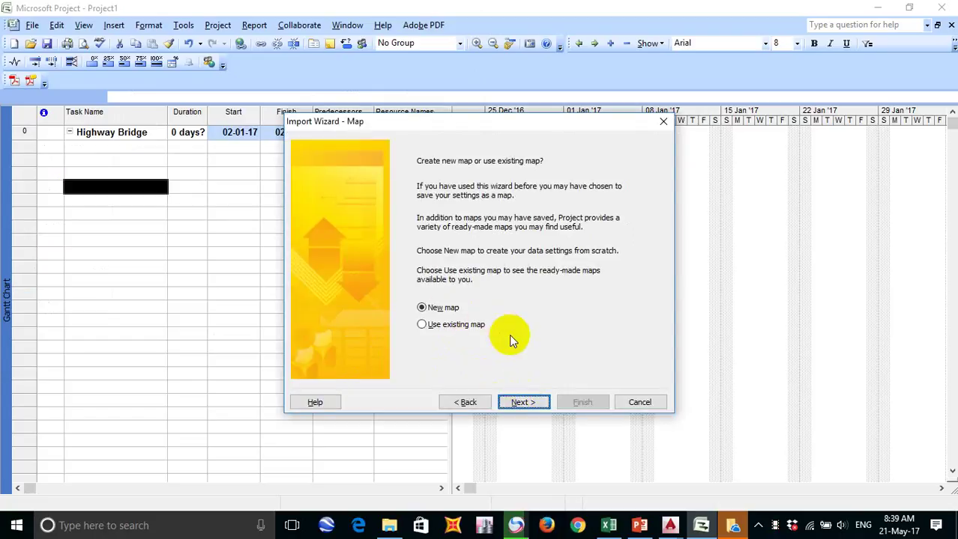
click(535, 404)
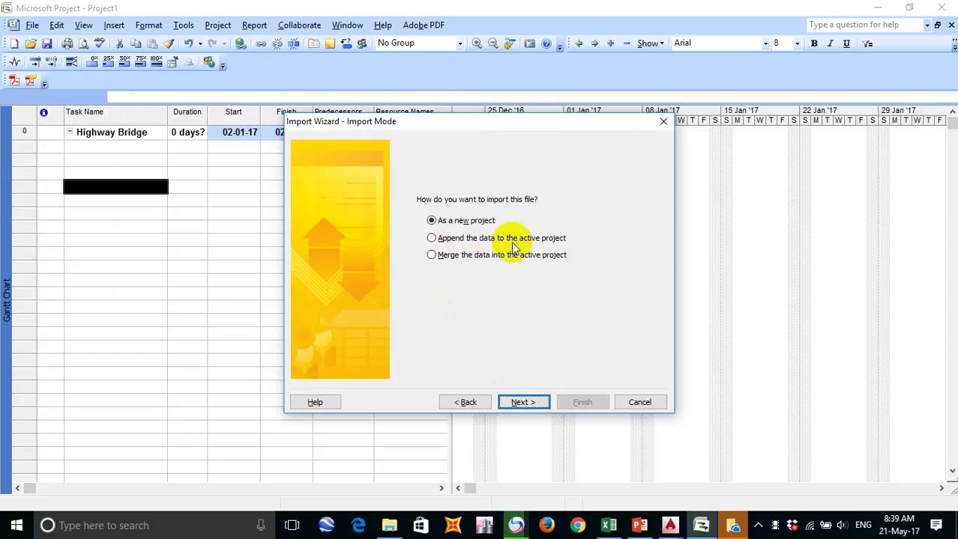
Step: Set the import to append the data to the active project and include Tasks as the data type
click(546, 239)
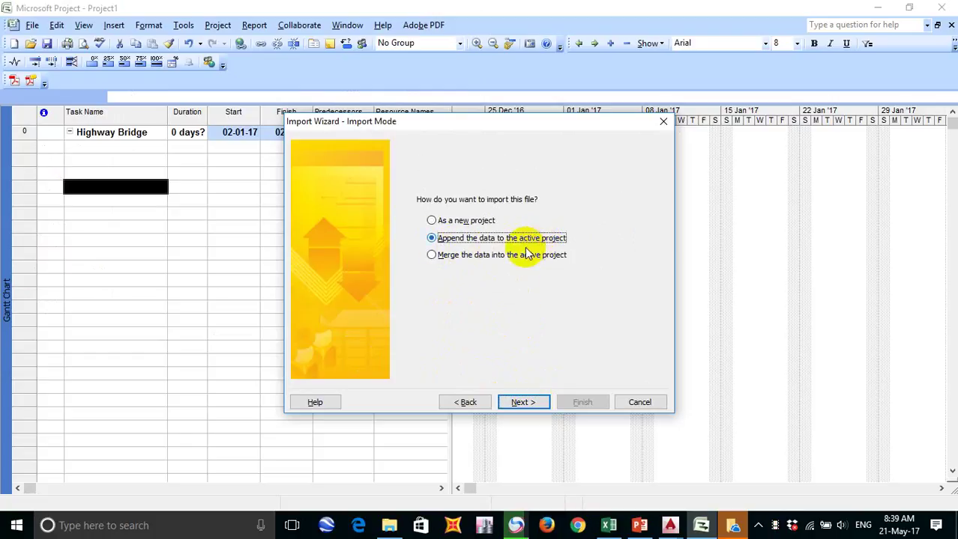
click(530, 405)
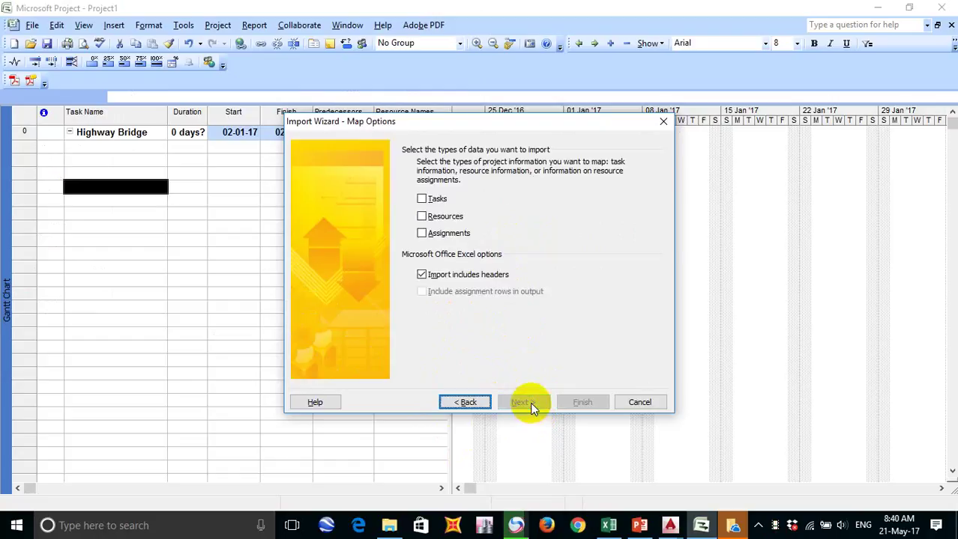
click(436, 197)
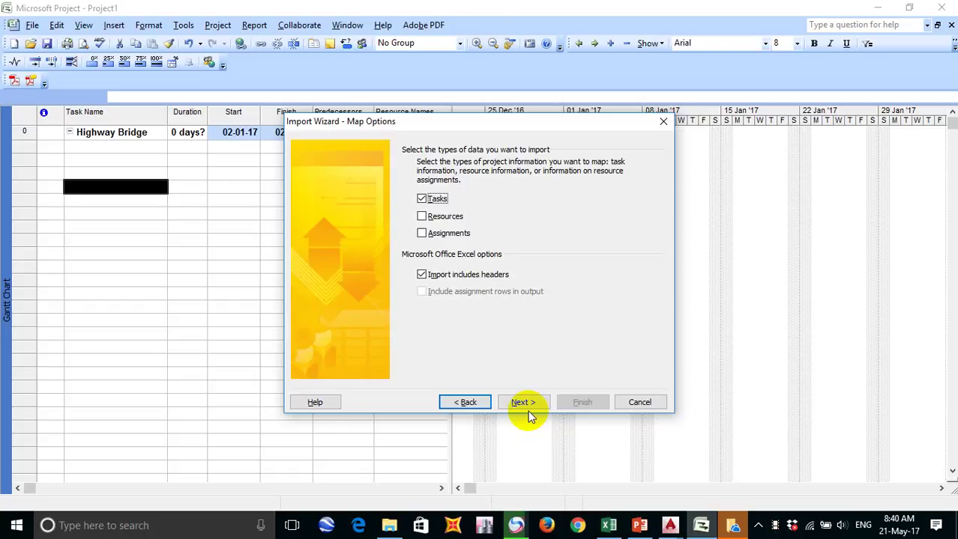
click(527, 410)
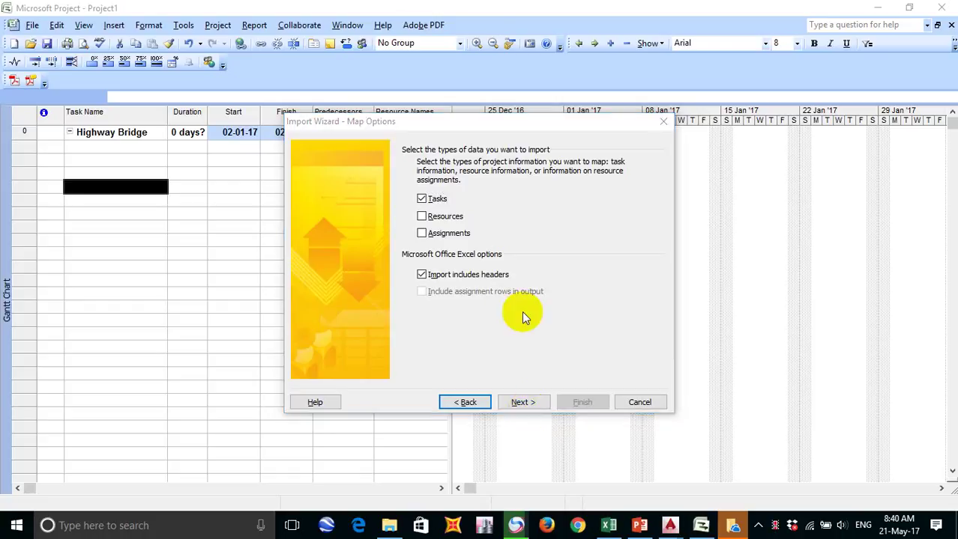